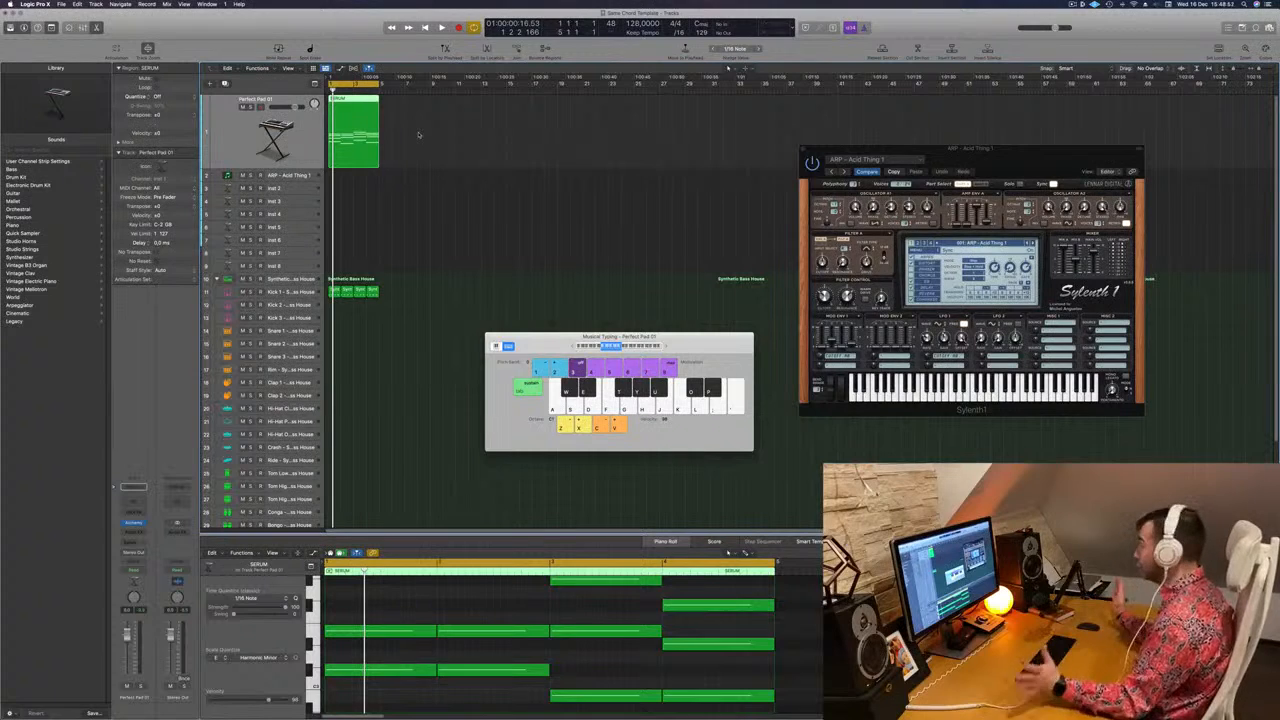
Select all of the Kick 1 notes and shift their pitch up and down to tune the kick by ear
left_click(399, 193)
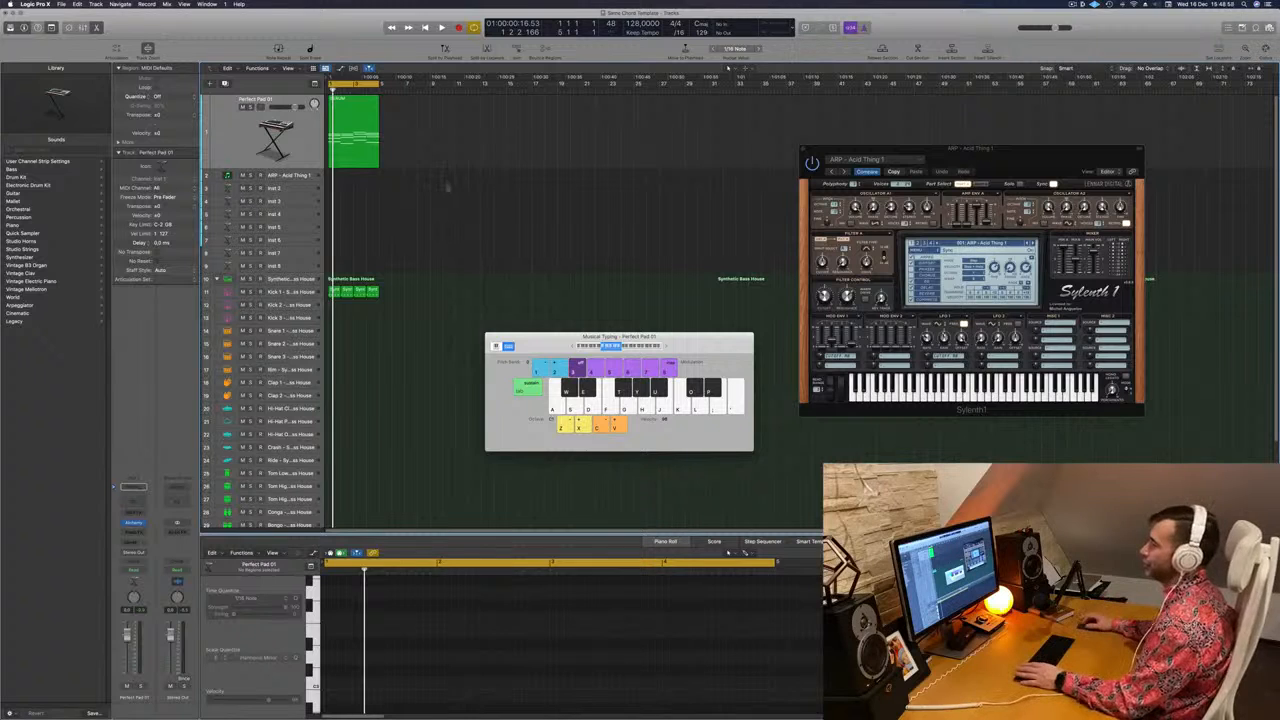
left_click(302, 292)
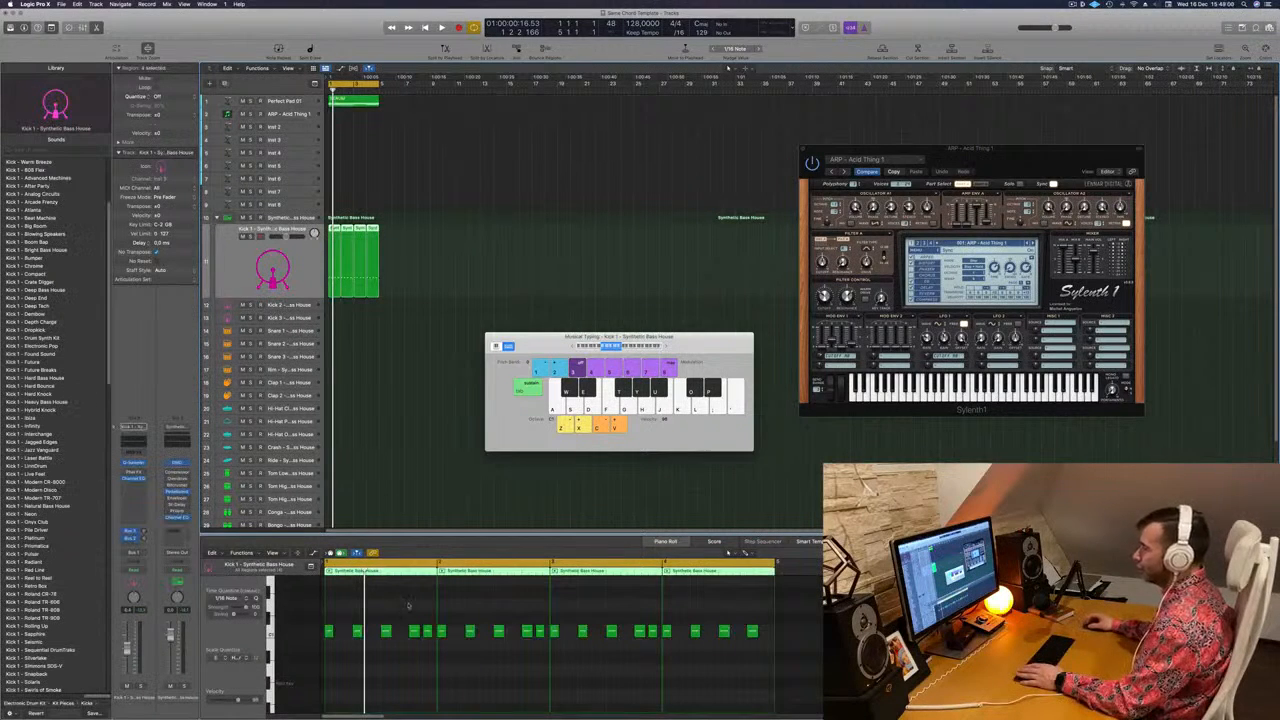
left_click_drag(306, 625, 317, 598)
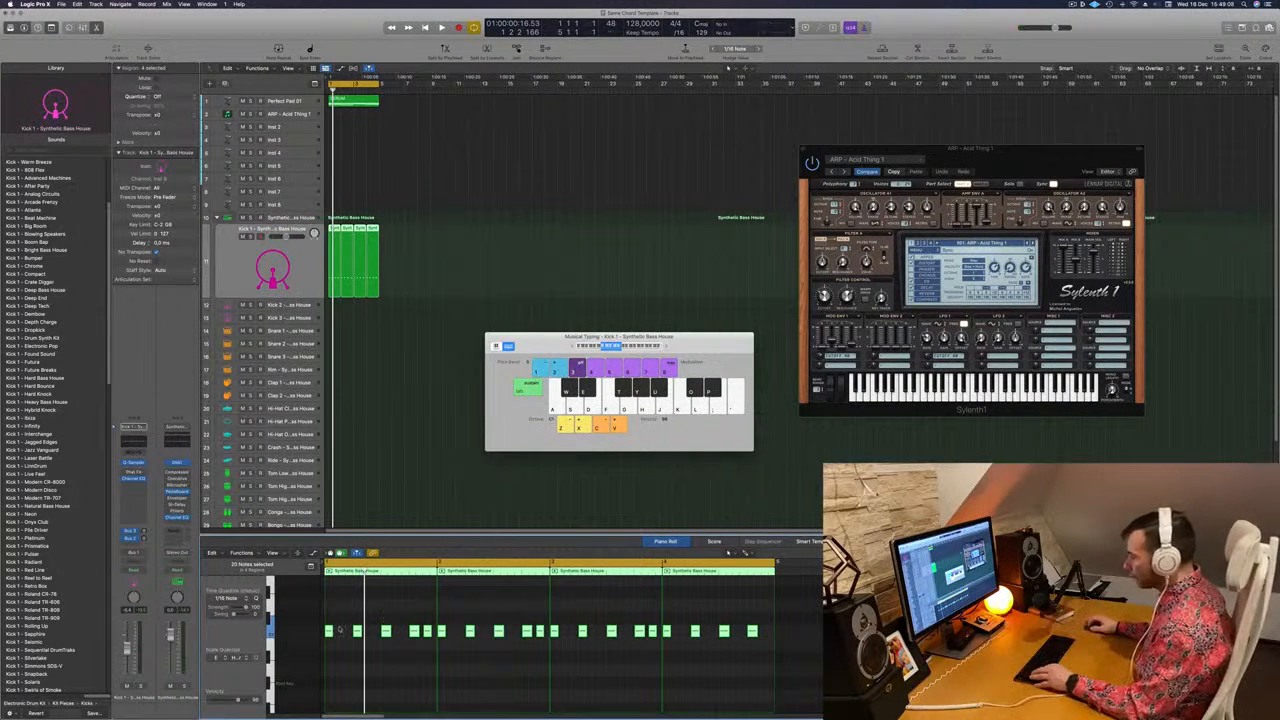
scroll(329, 632, "up", 3)
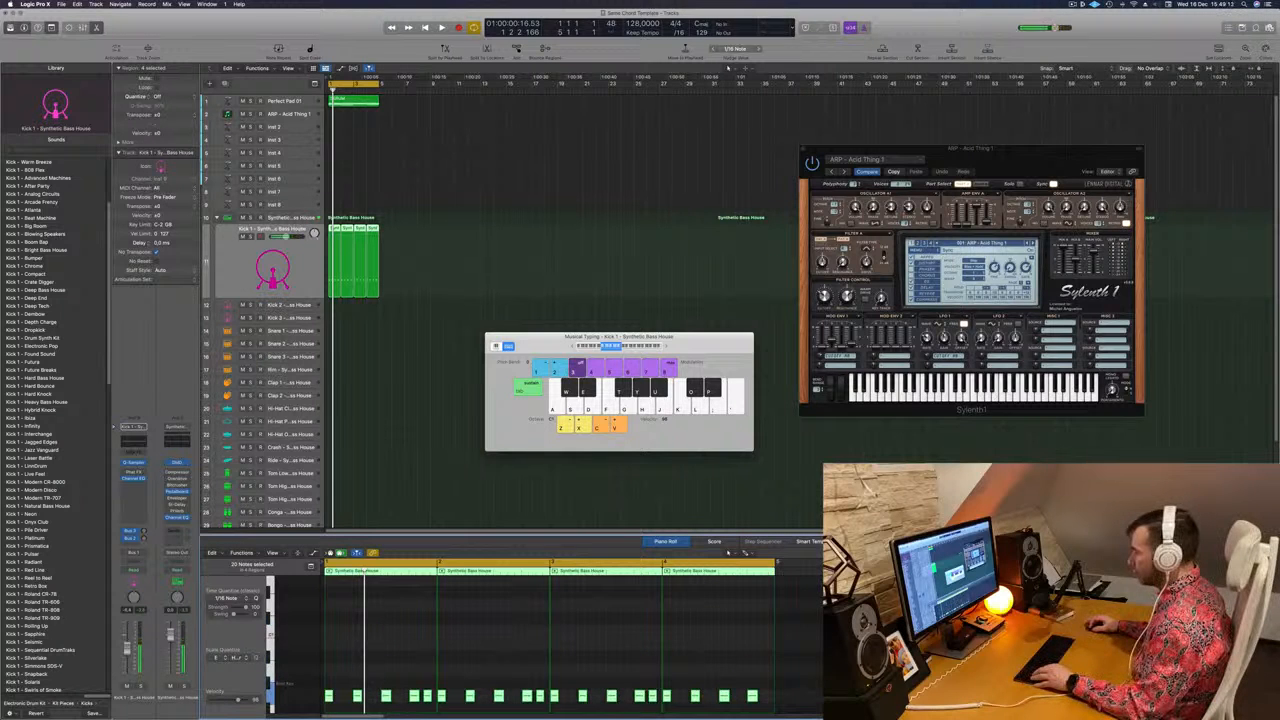
scroll(360, 702, "up", 1)
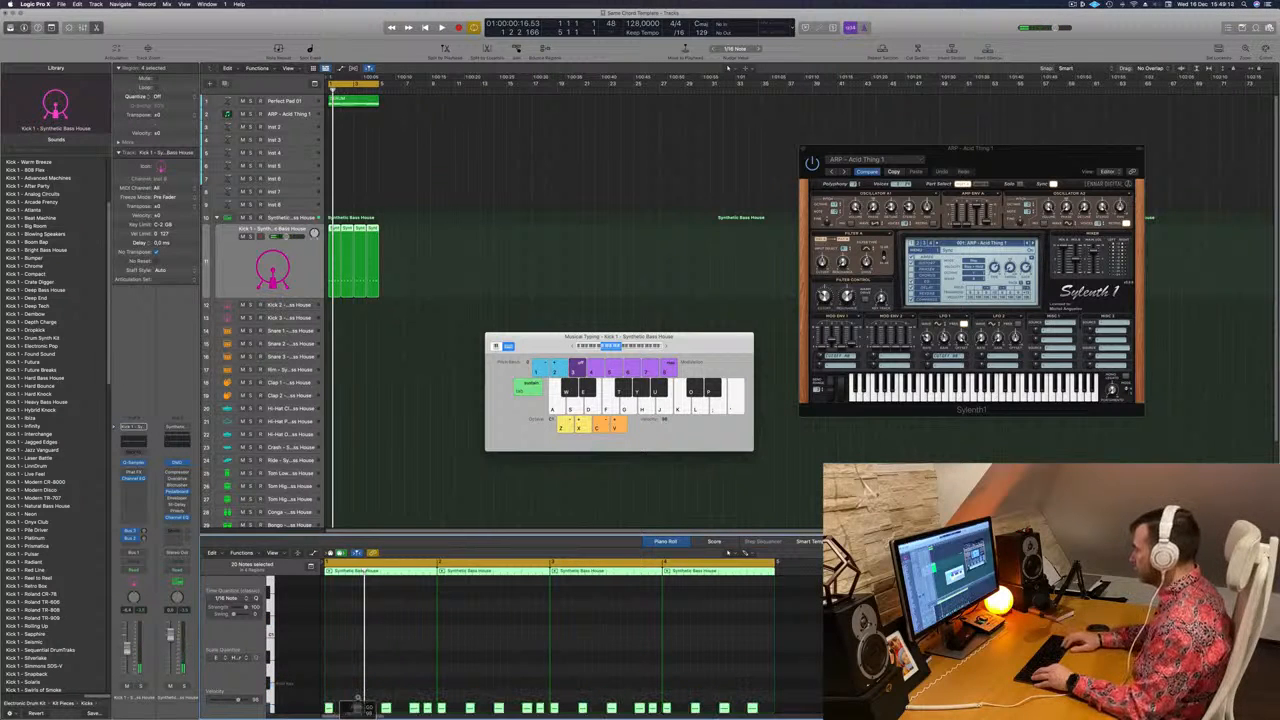
scroll(384, 653, "down", 4)
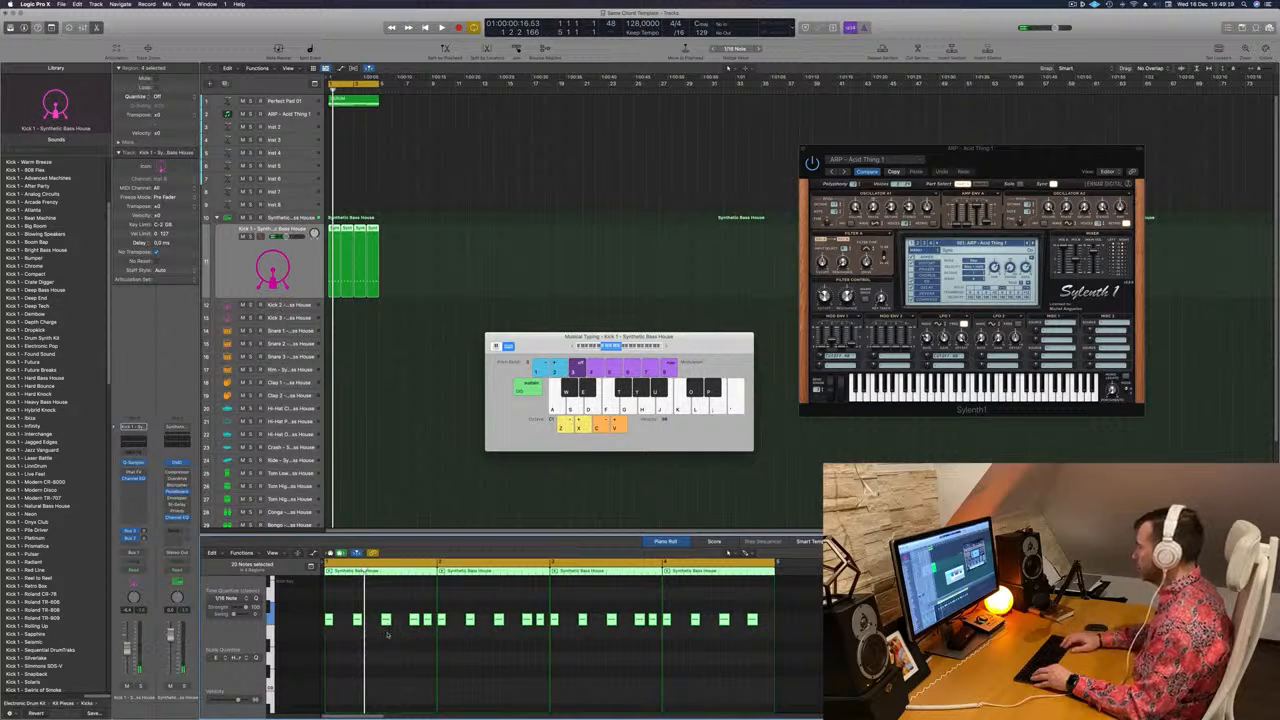
scroll(387, 634, "up", 1)
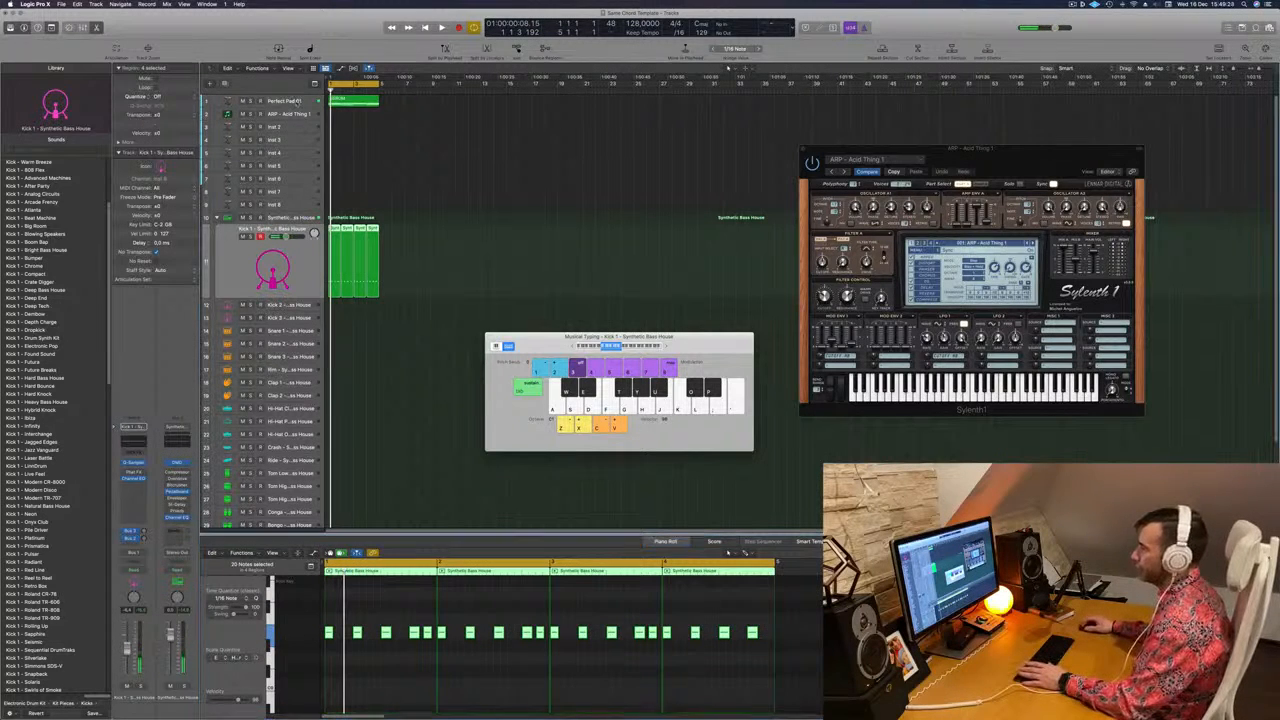
Play the project while alternating between the Perfect Pad 01 and Kick 1 tracks to compare the chords with the kick
left_click(297, 102)
key("space")
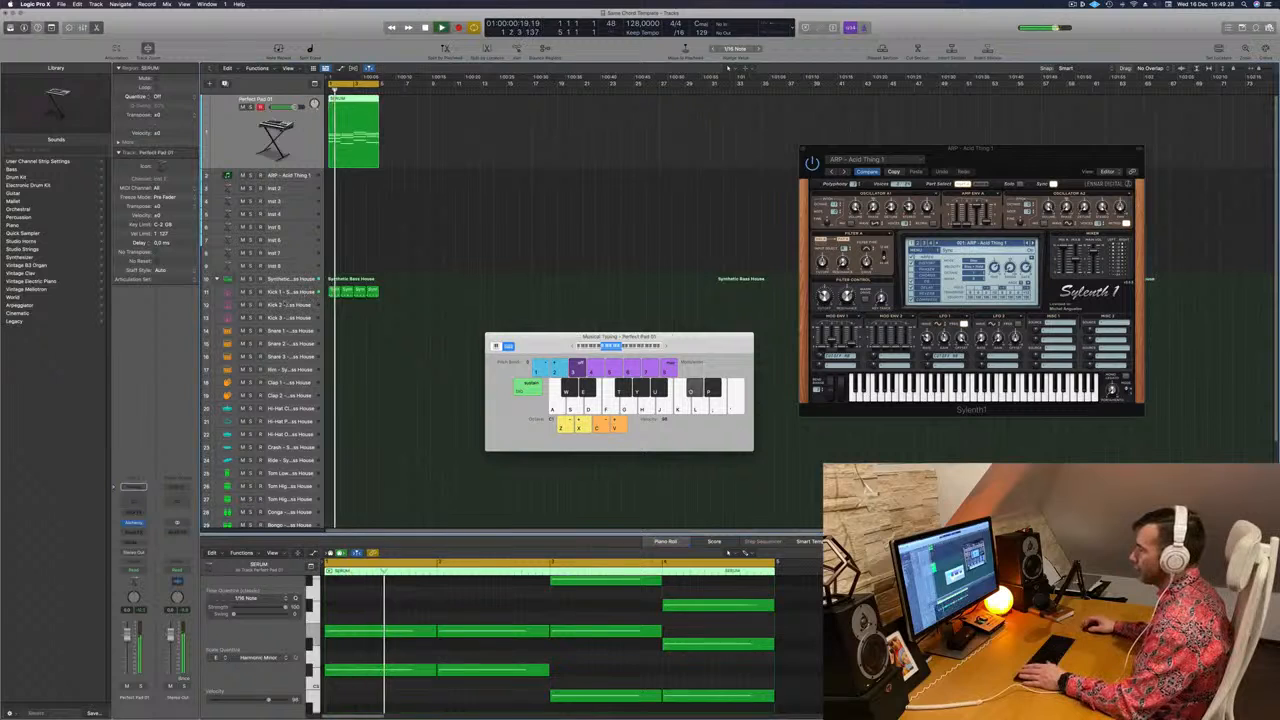
left_click(290, 292)
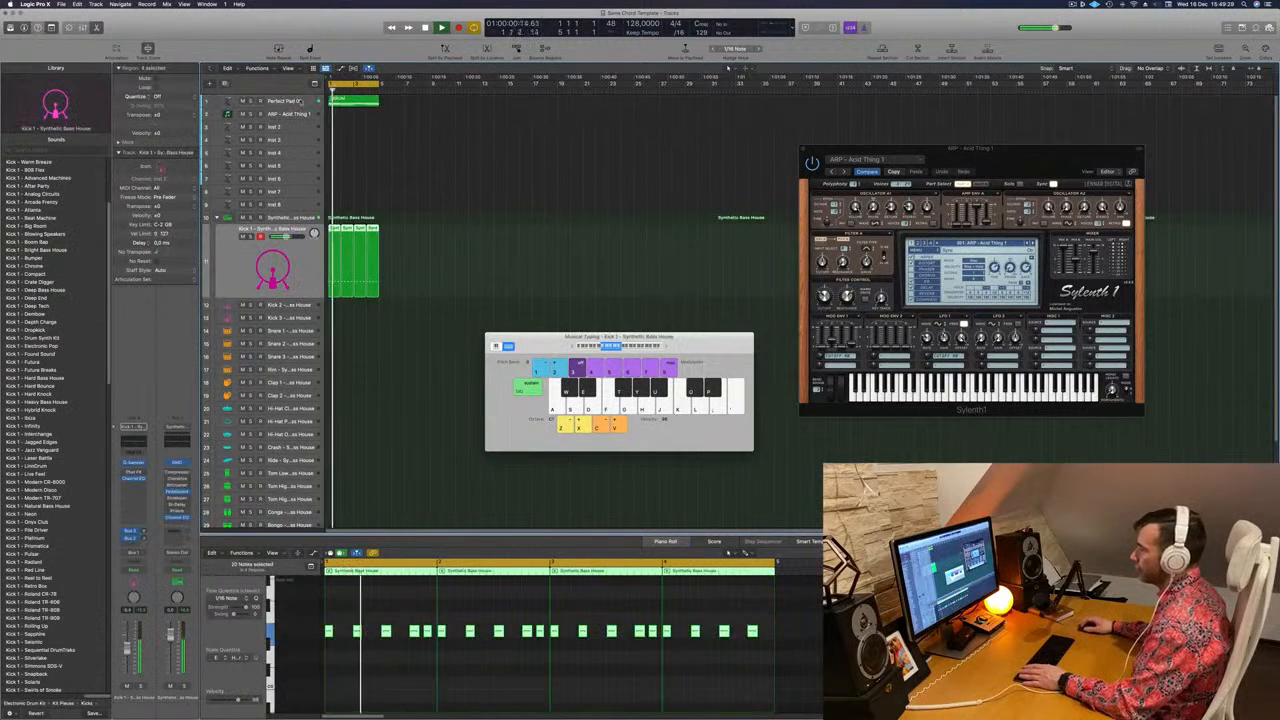
left_click(297, 101)
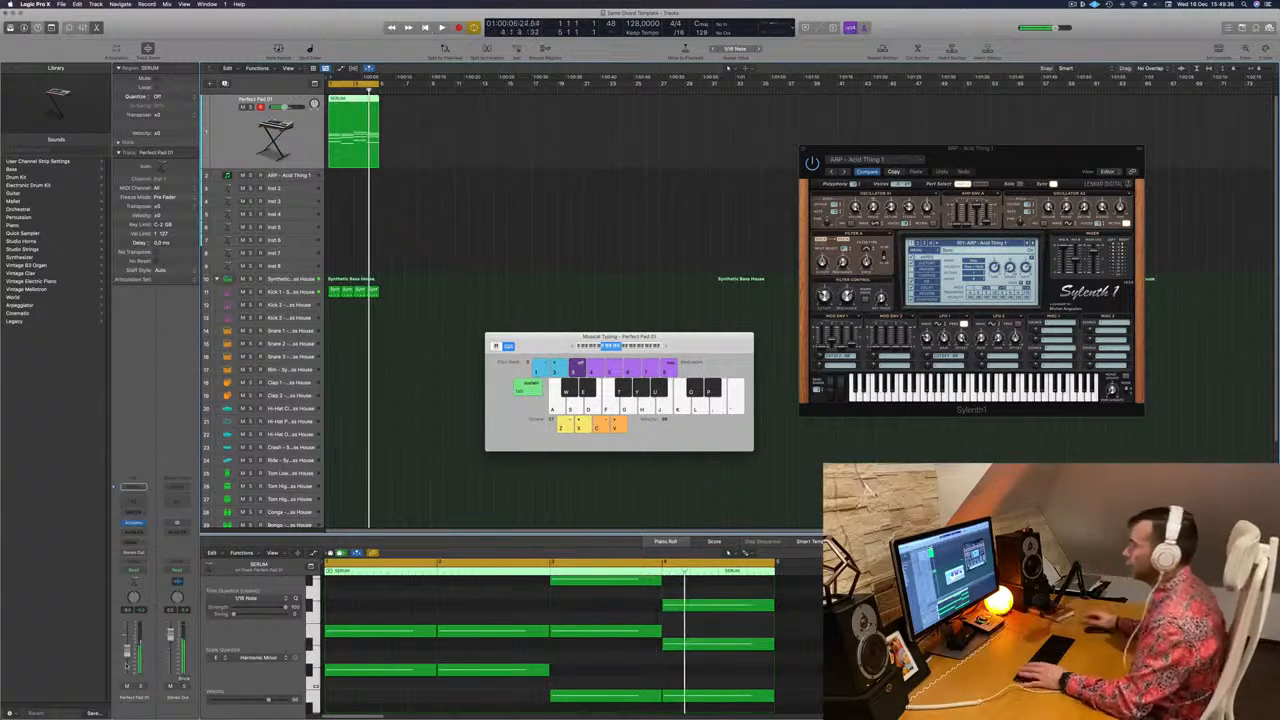
left_click(296, 291)
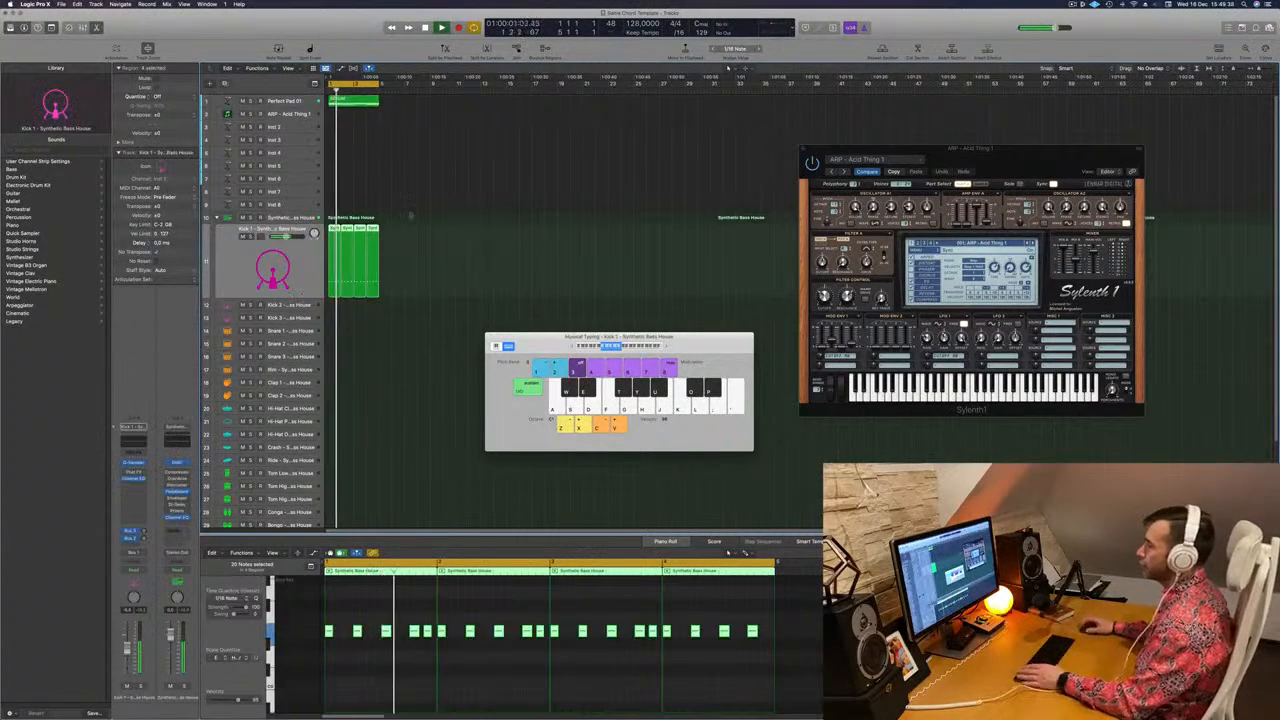
left_click(428, 201)
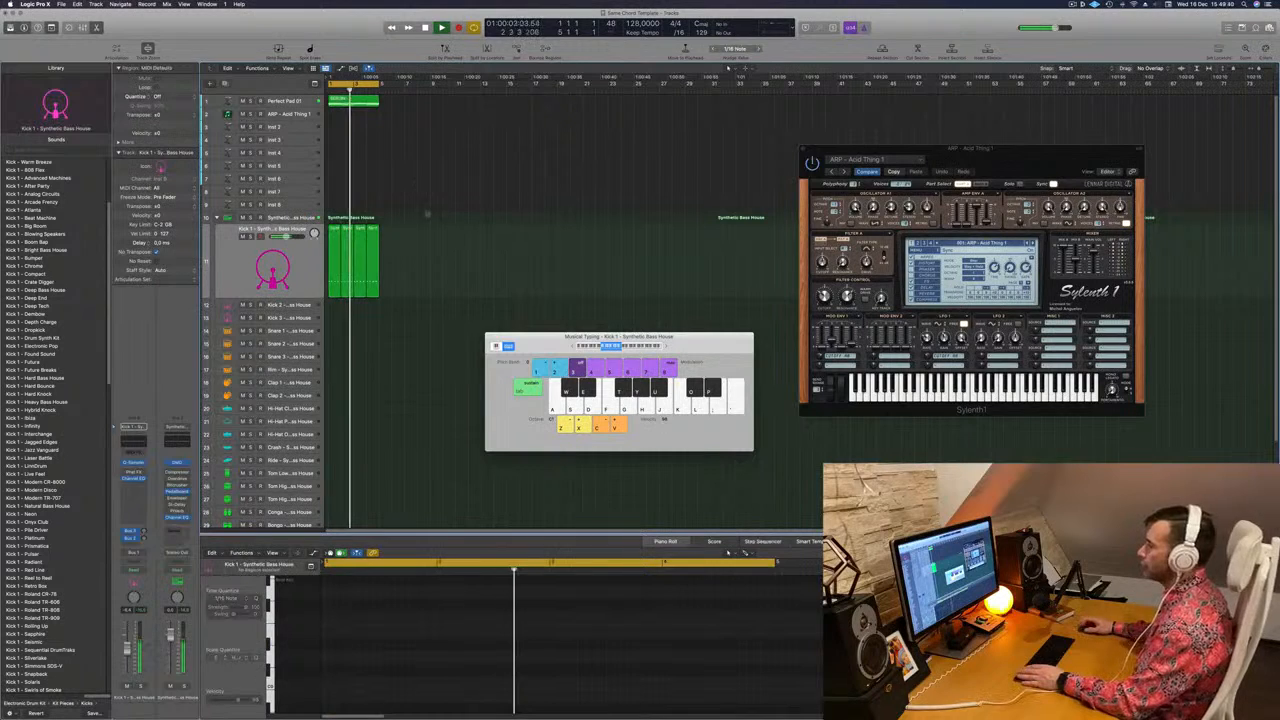
Delete the last three Kick 1 regions, keeping only the one in the first bar
left_click(335, 262)
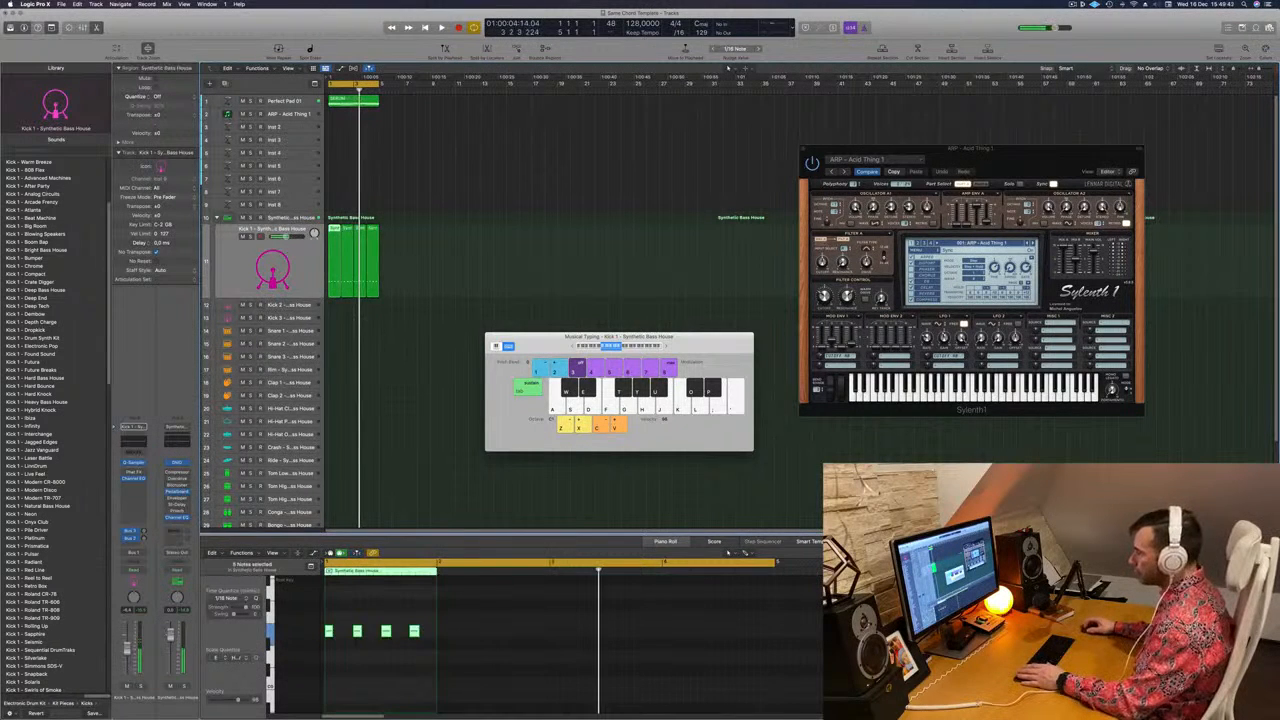
left_click(346, 262)
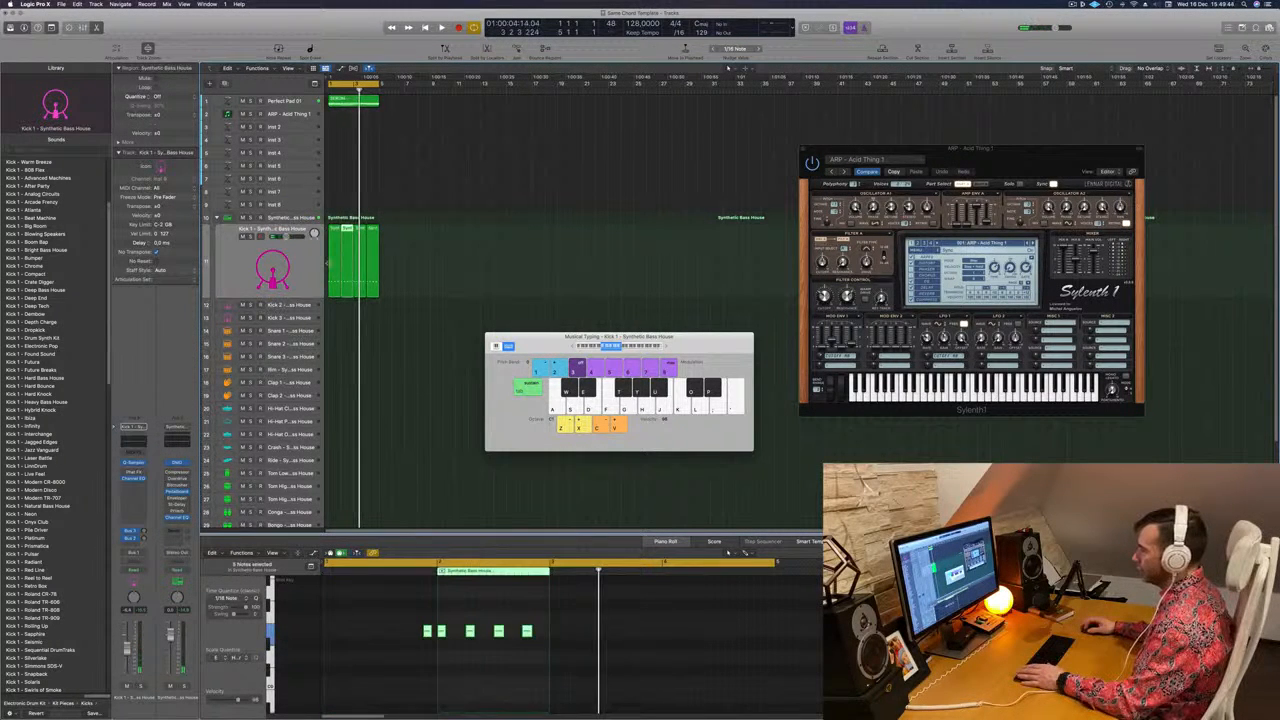
left_click(334, 262)
left_click_drag(412, 263, 347, 281)
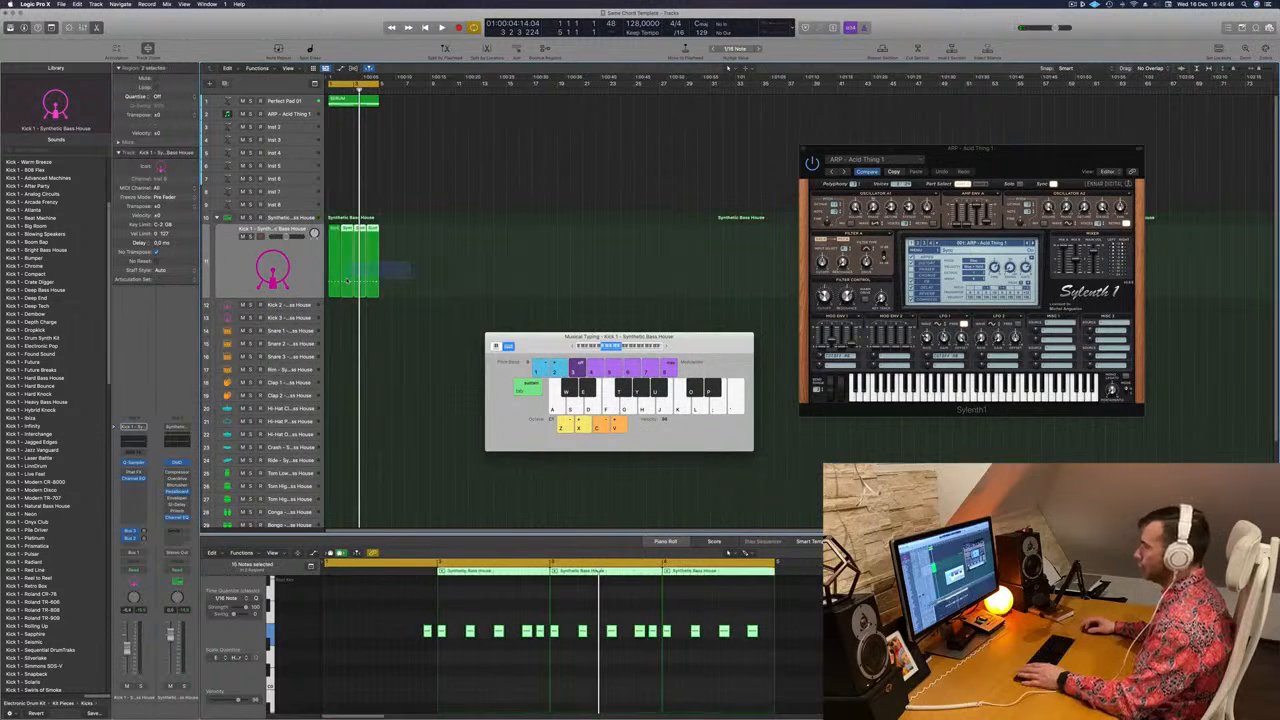
key("Delete")
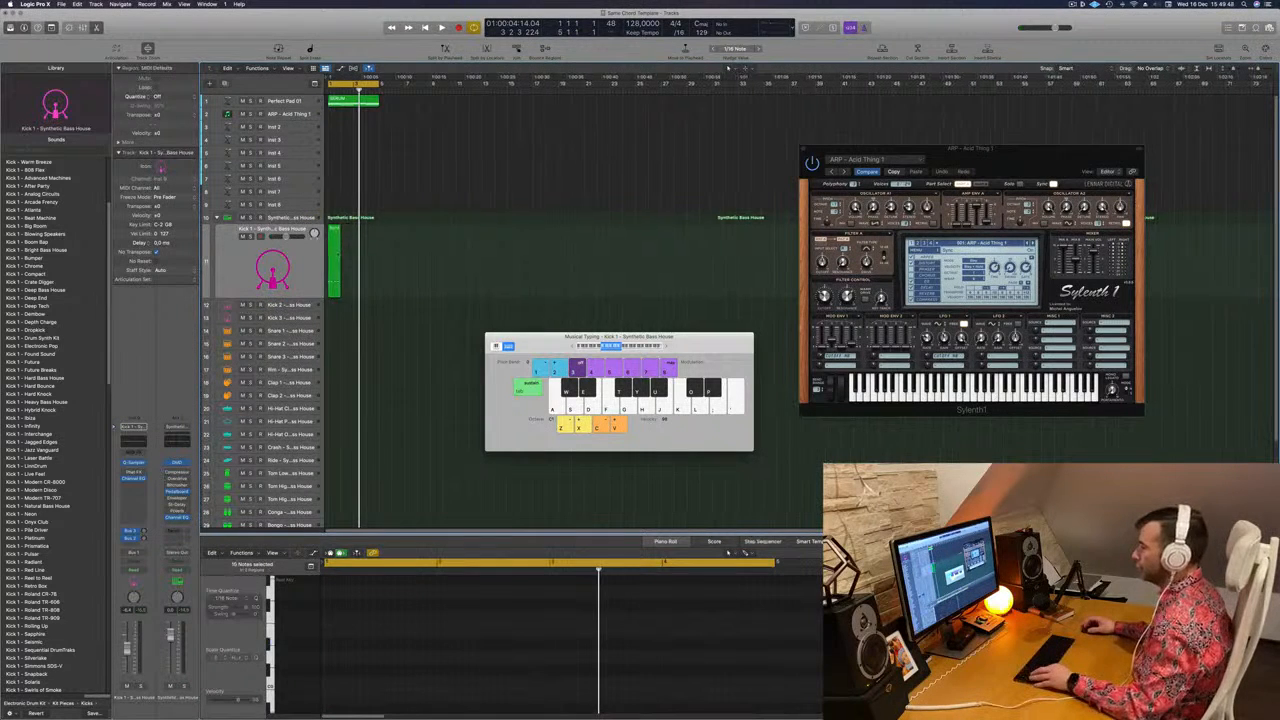
key("Delete")
Copy the one-bar Kick 1 region into bars 2, 3 and 4 and play back the result
scroll(344, 254, "up", 2)
scroll(346, 254, "left", 5)
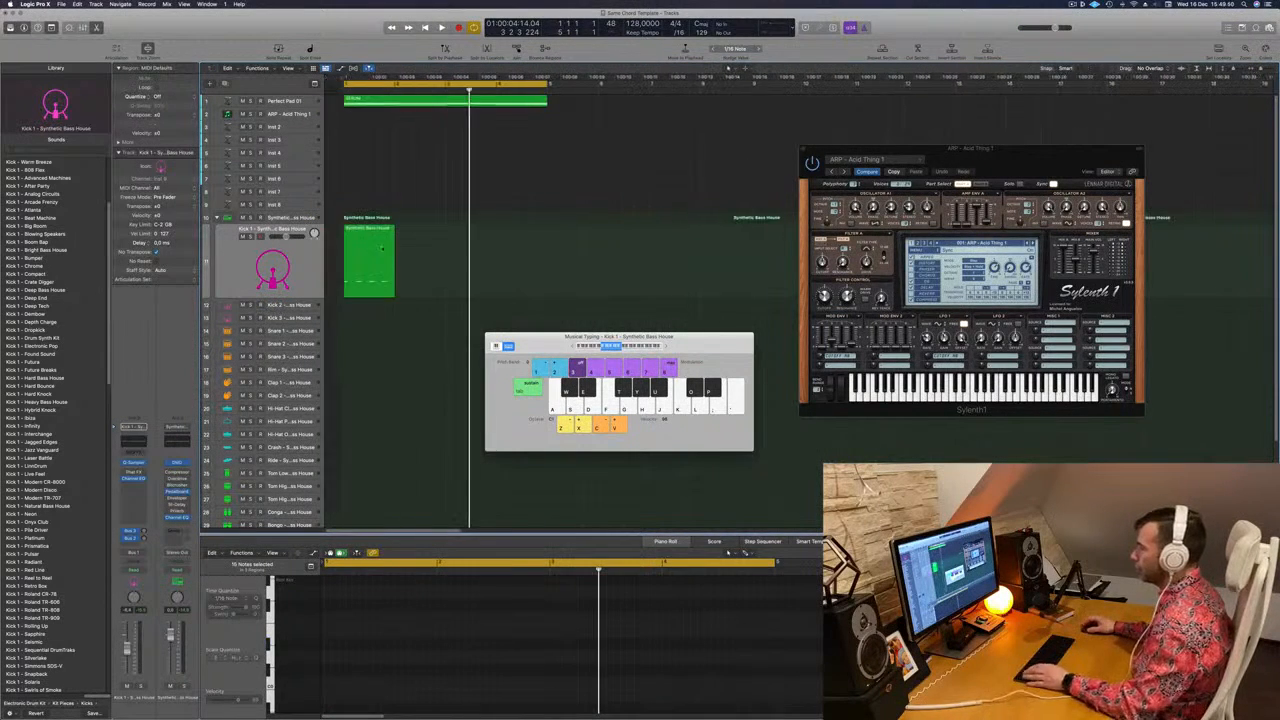
key("space")
left_click(351, 246)
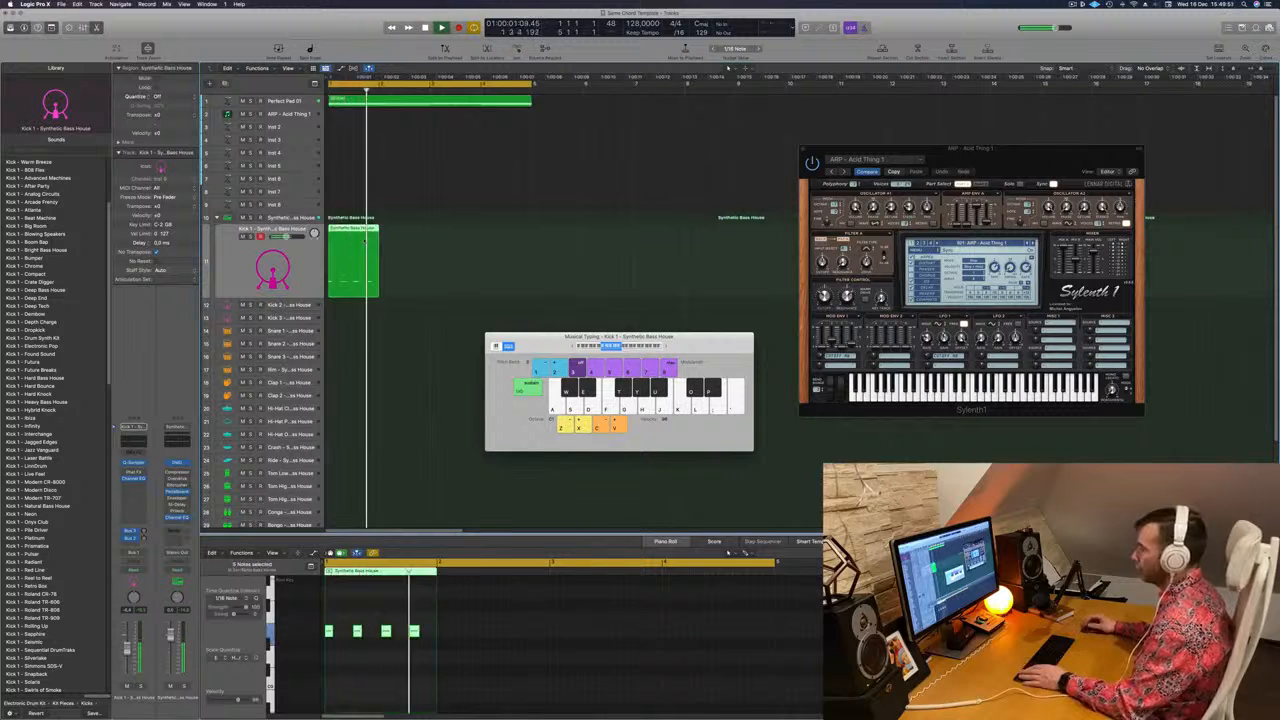
mouse_move(361, 231)
left_mouse_down()
mouse_move(413, 241)
mouse_move(360, 234)
left_mouse_up()
left_click(438, 241)
mouse_move(471, 242)
left_mouse_down()
mouse_move(363, 237)
mouse_move(461, 237)
left_mouse_up()
key("Return")
key("space")
scroll(372, 264, "left", 2)
scroll(372, 264, "down", 2)
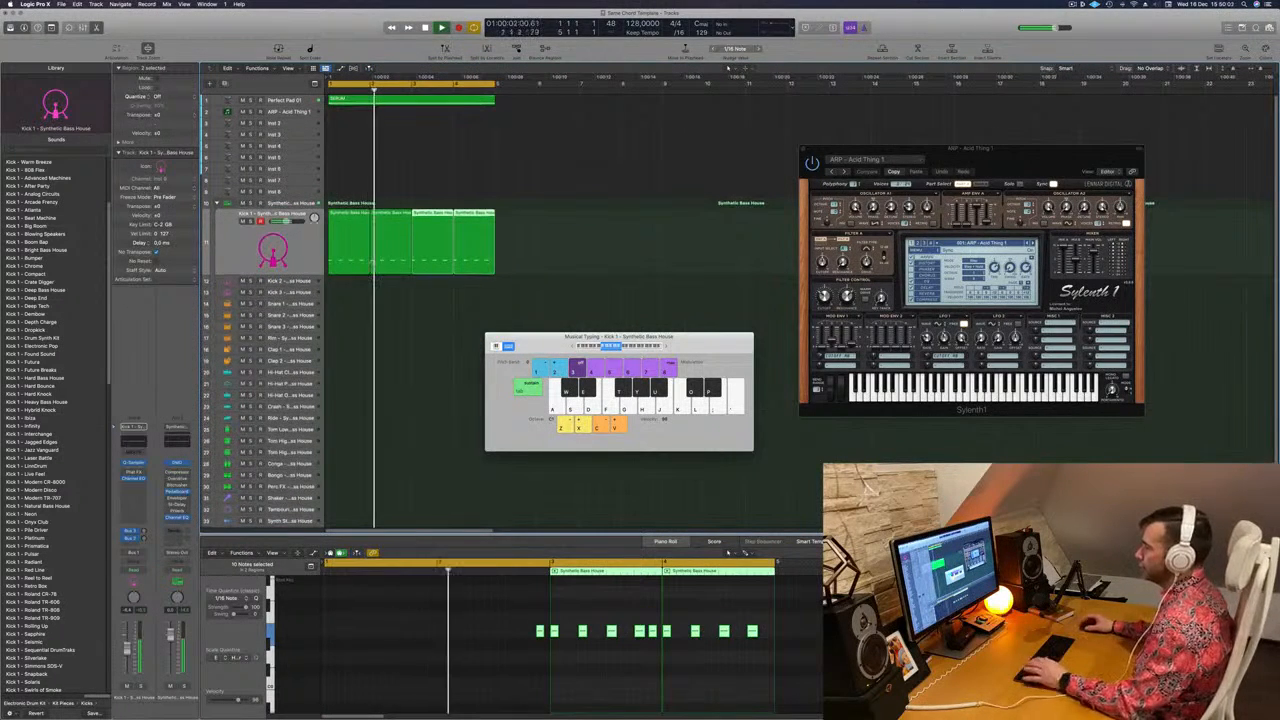
Delete the extra kick note just before the downbeat in the second and third Kick 1 regions
left_click(354, 254)
key("Return")
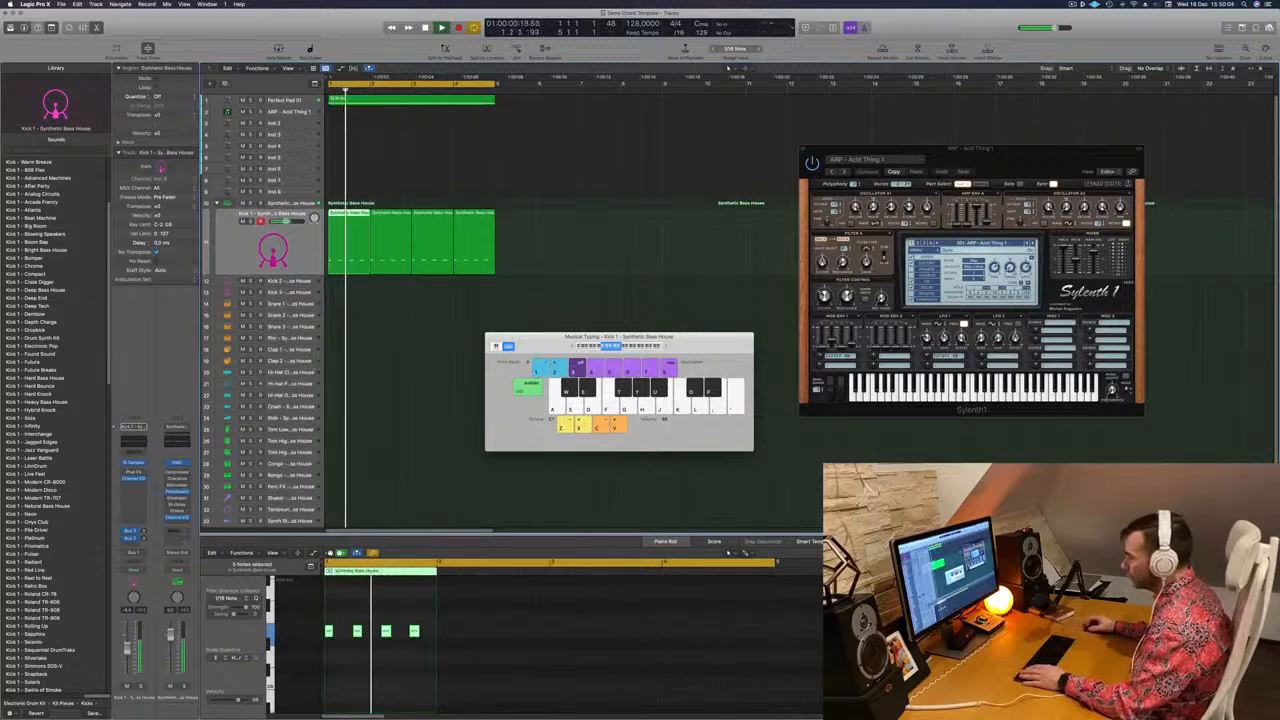
scroll(383, 606, "up", 5)
scroll(382, 607, "down", 3)
scroll(383, 606, "up", 4)
scroll(383, 606, "down", 4)
scroll(383, 606, "up", 4)
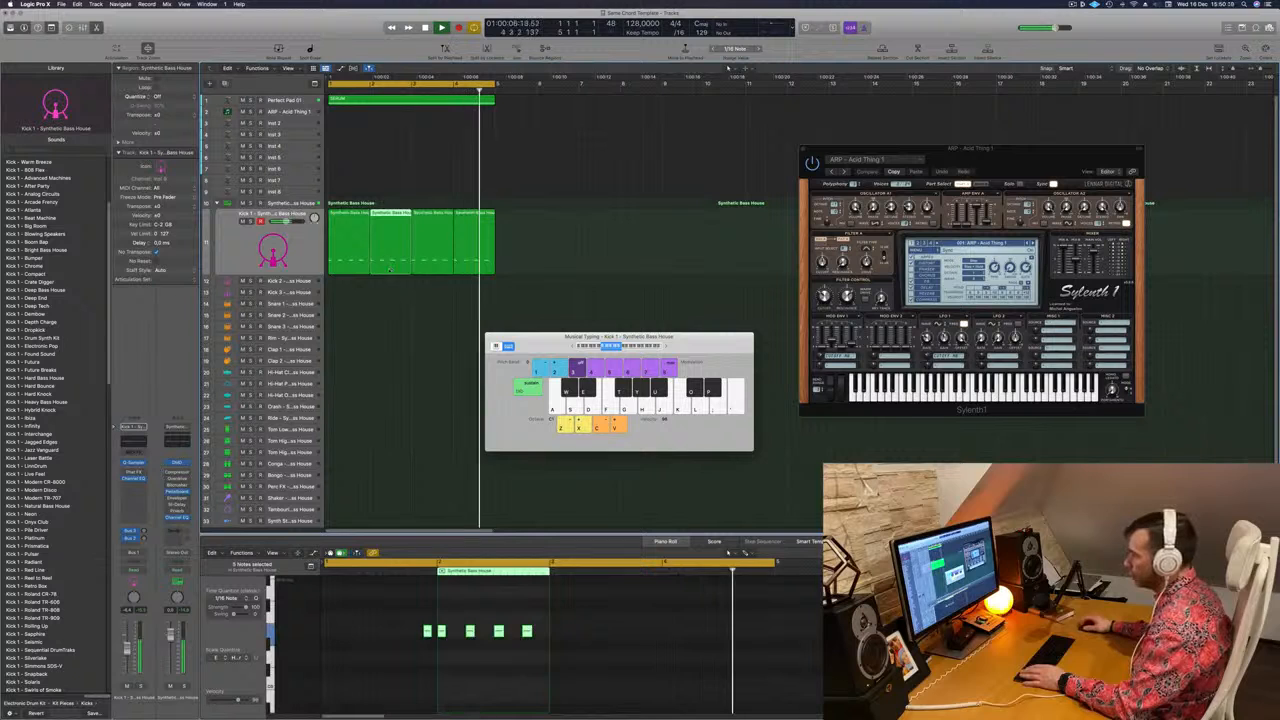
left_click_drag(403, 612, 427, 656)
key("Delete")
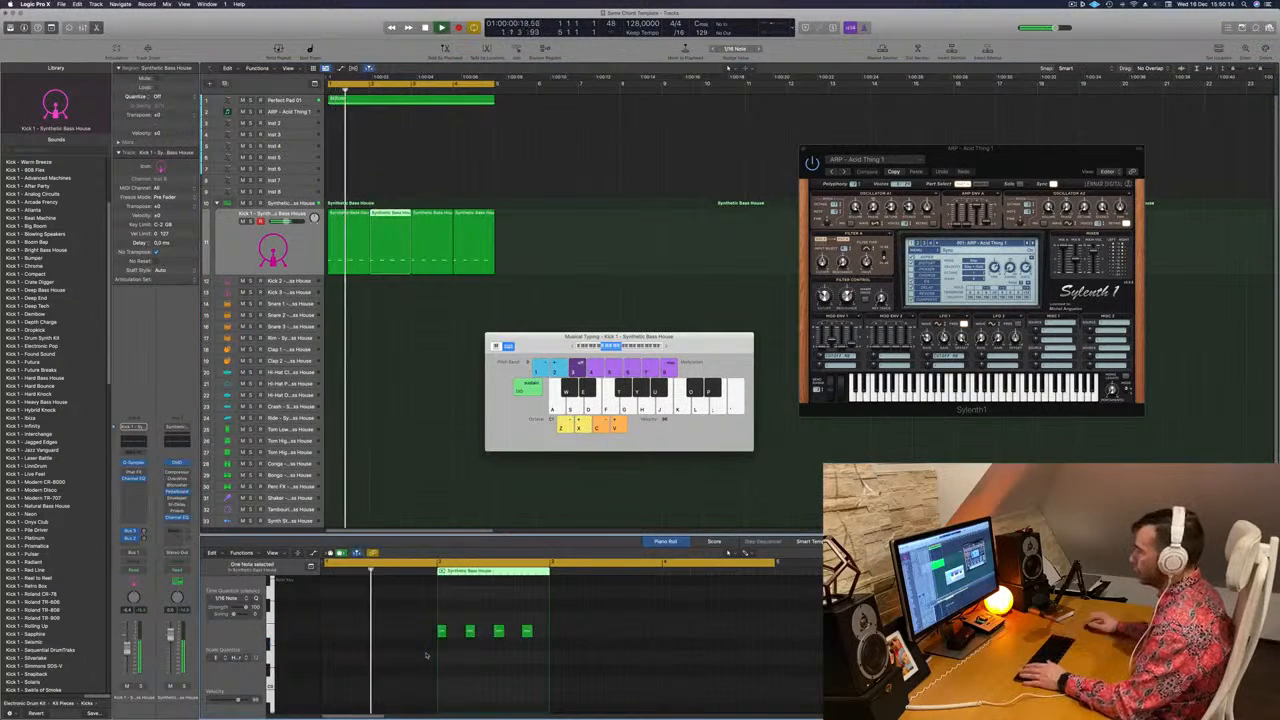
left_click_drag(495, 617, 548, 655)
key("Delete")
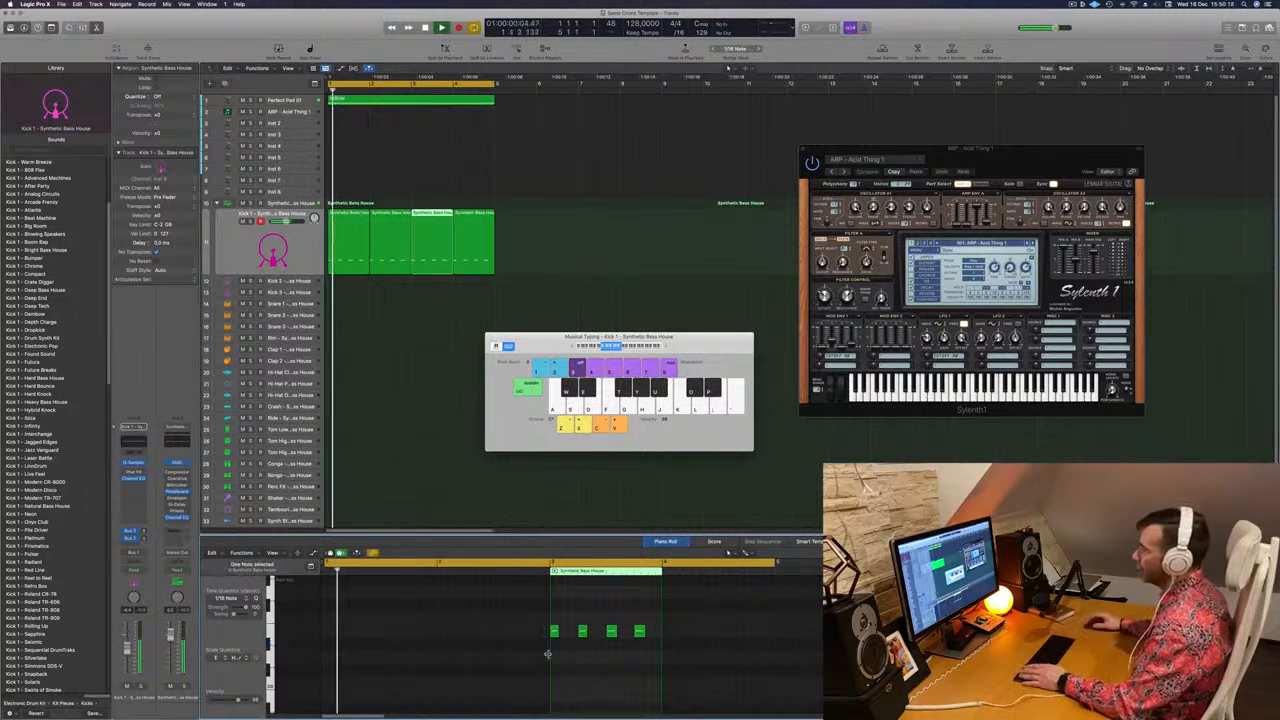
Play back the four Kick 1 regions to check the kick pattern
left_click(477, 258)
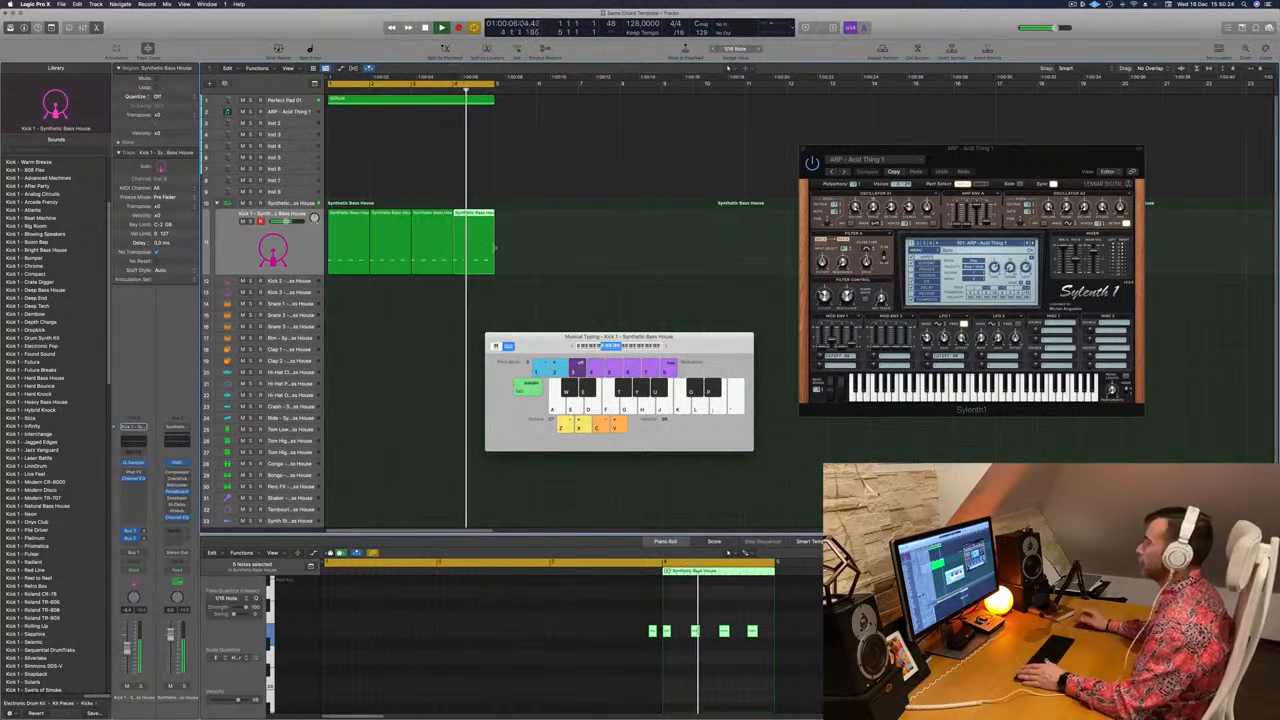
left_click(295, 246)
key("space")
key("space")
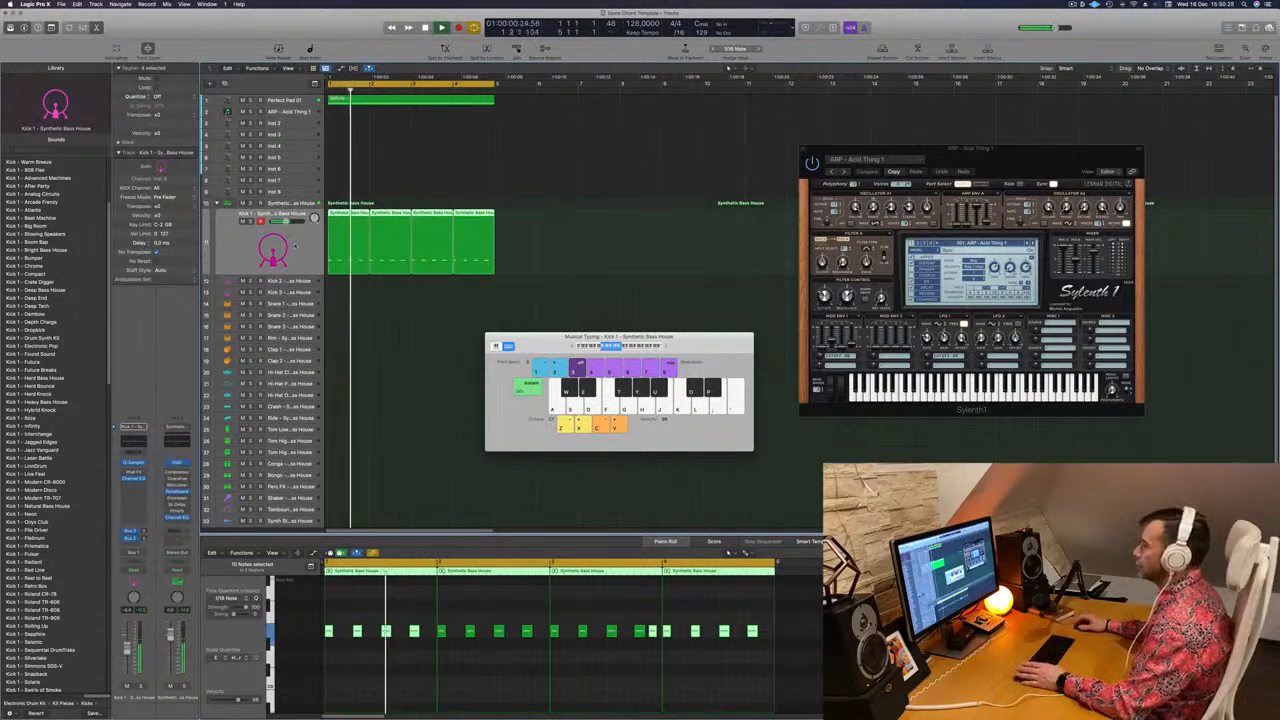
left_click(447, 277)
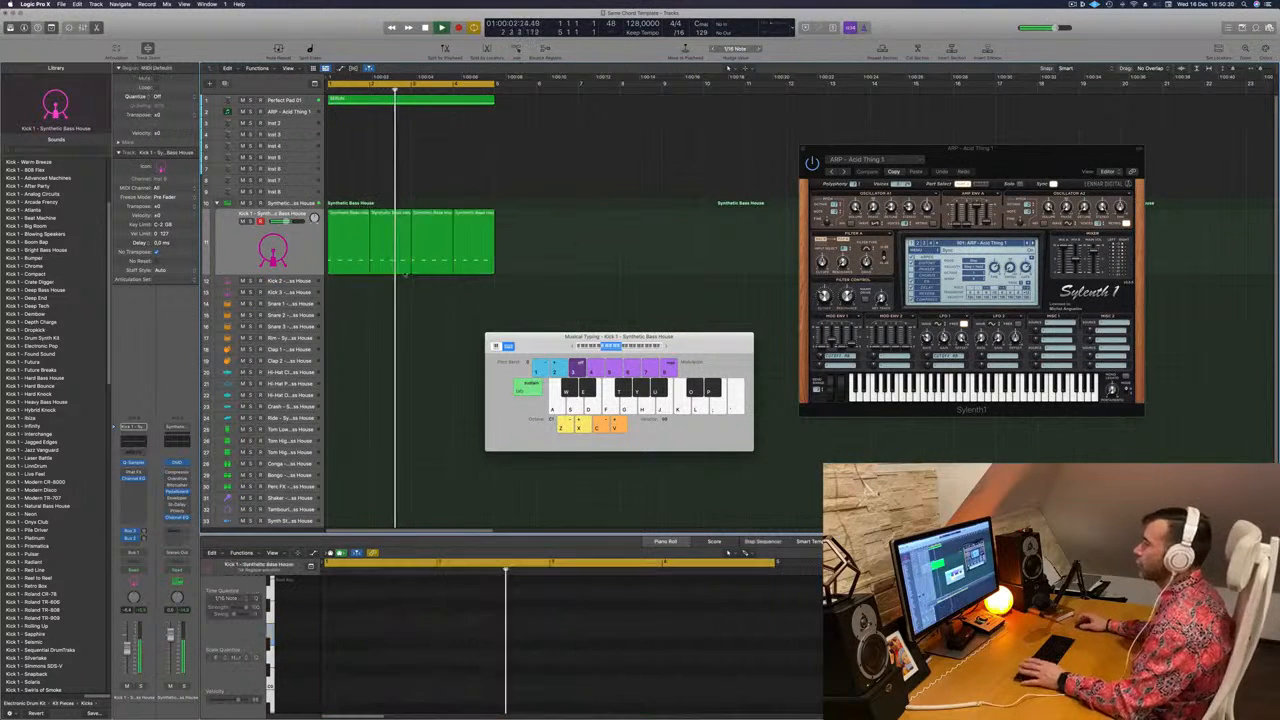
Copy the first Kick 1 region to the Snare 1 track and keep only its notes on beats 2 and 4
scroll(400, 265, "down", 1)
left_click(335, 253)
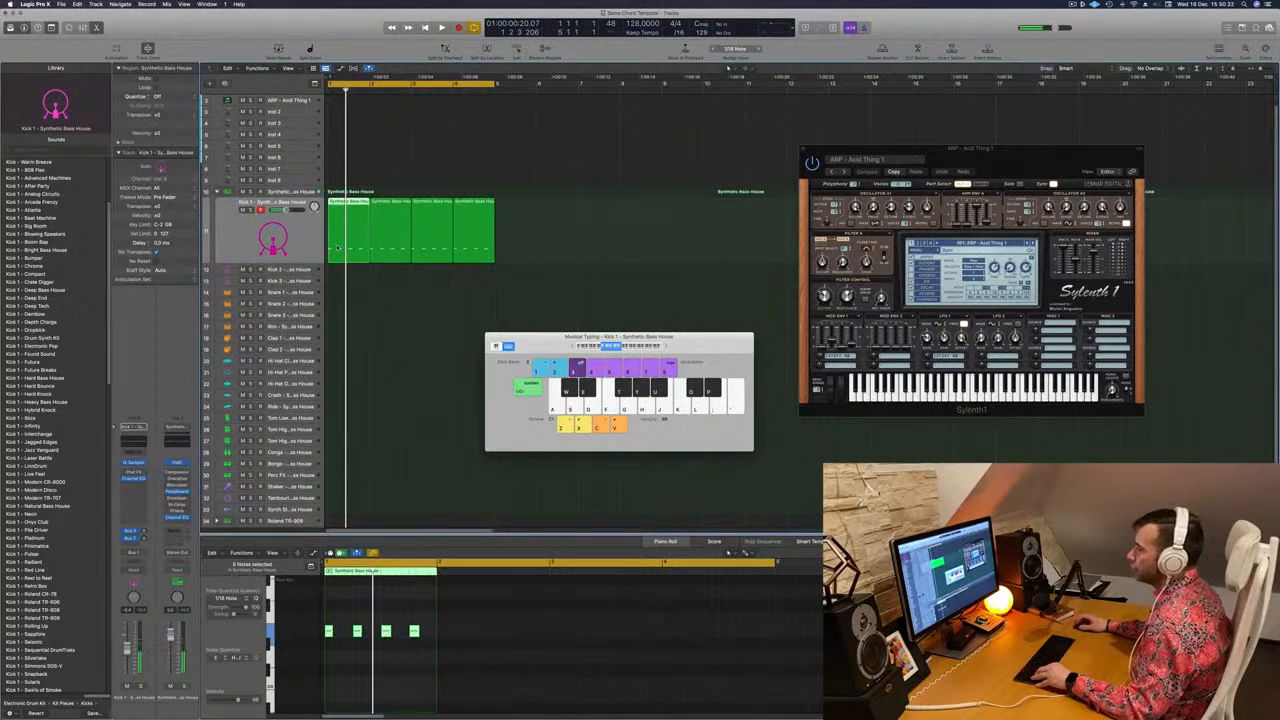
left_click_drag(338, 248, 343, 289)
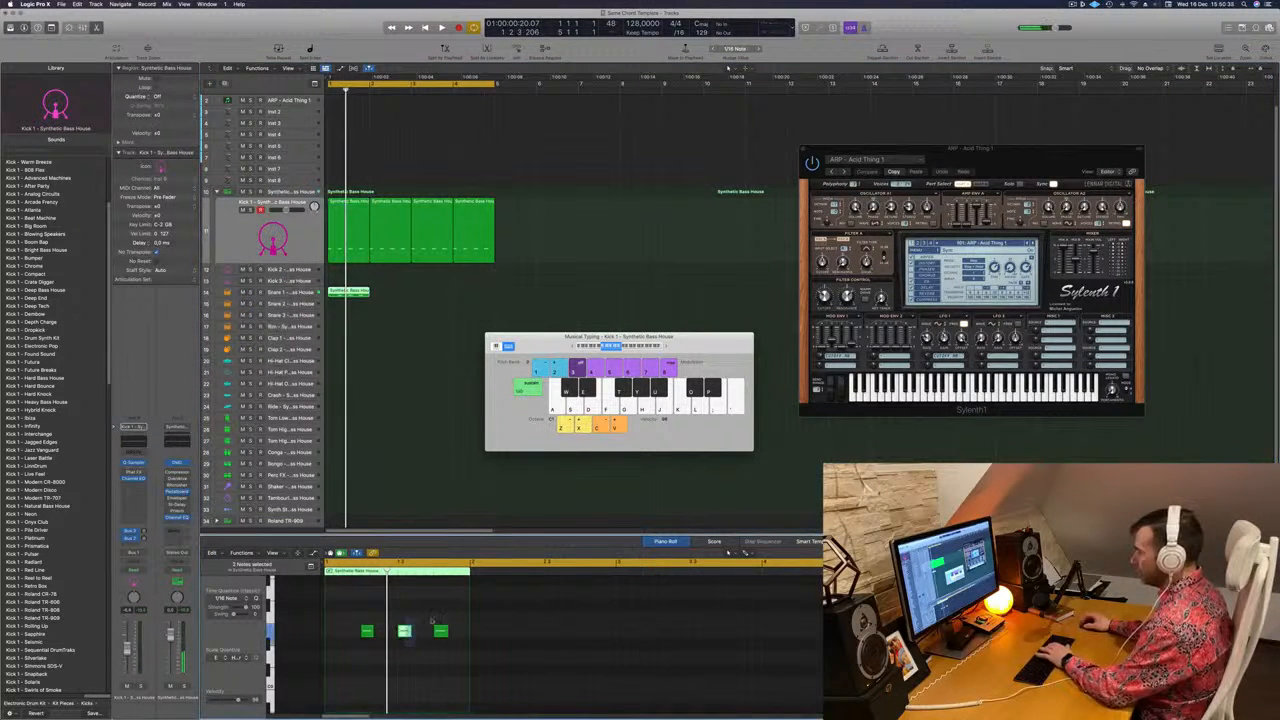
left_click_drag(322, 617, 447, 668)
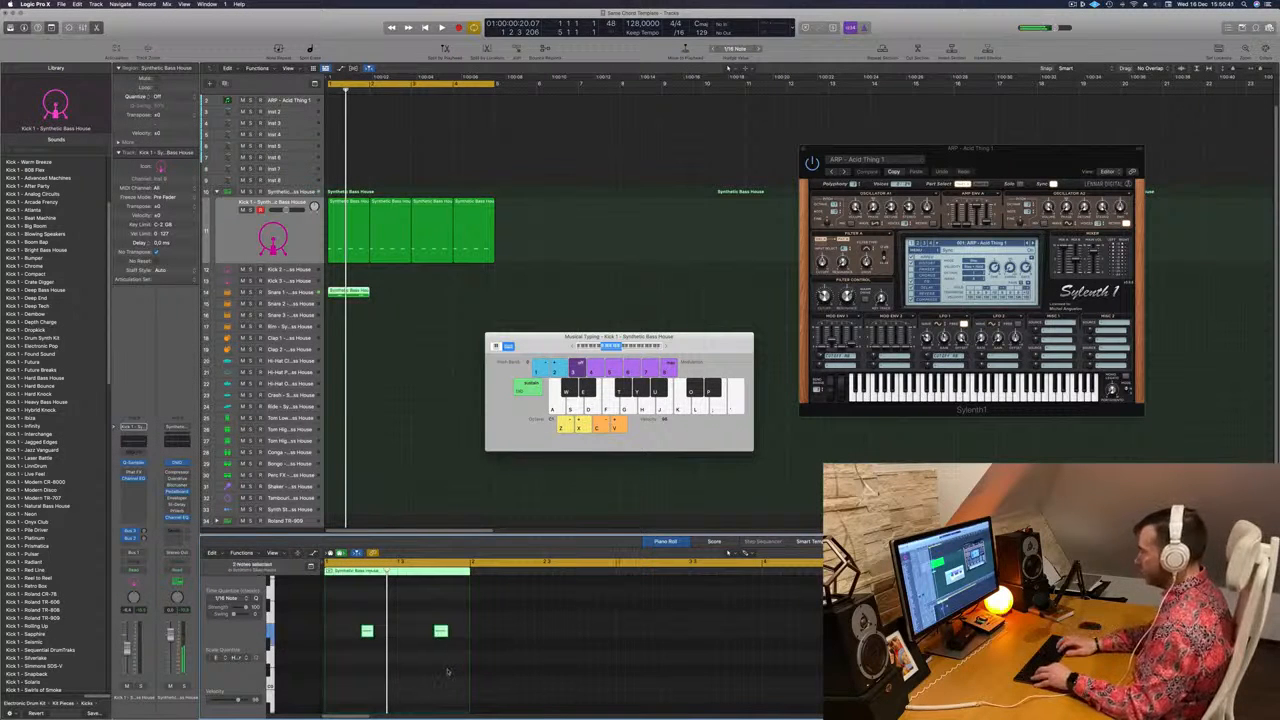
key("space")
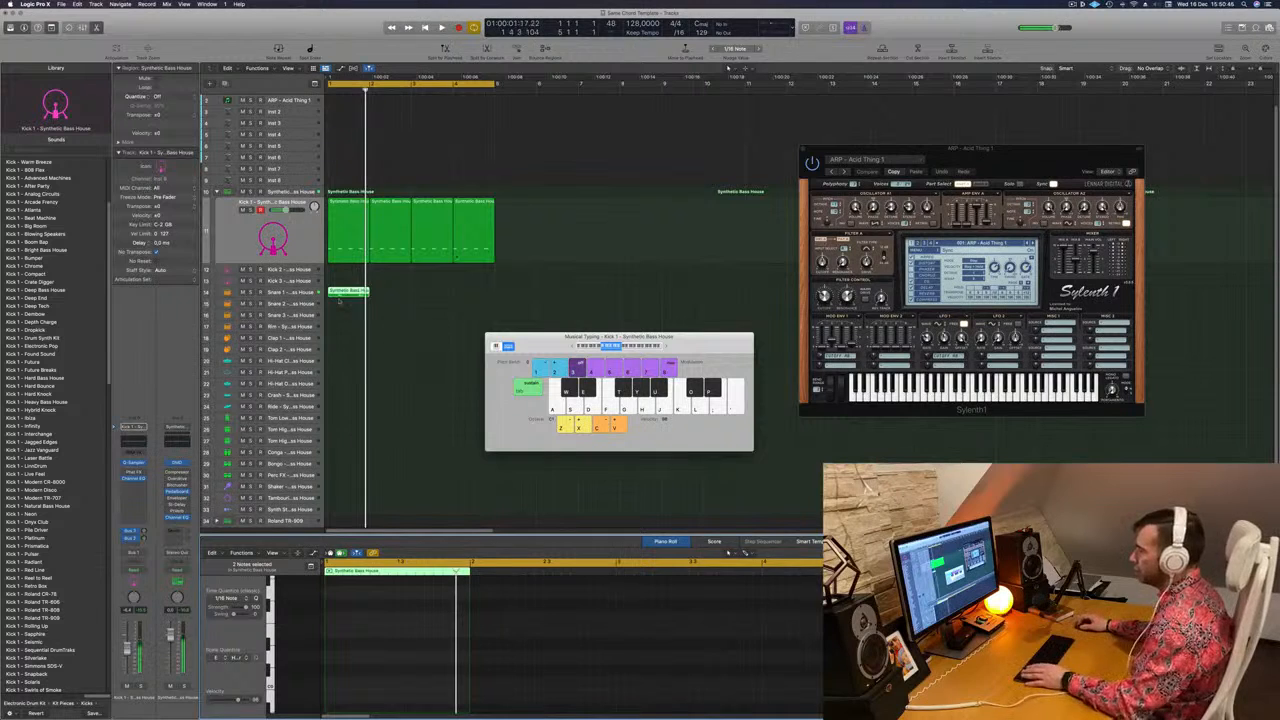
Move the snare region to the Snare 3 track and repeat it across bars 1 to 4
left_click_drag(343, 292, 441, 321)
scroll(367, 292, "down", 2)
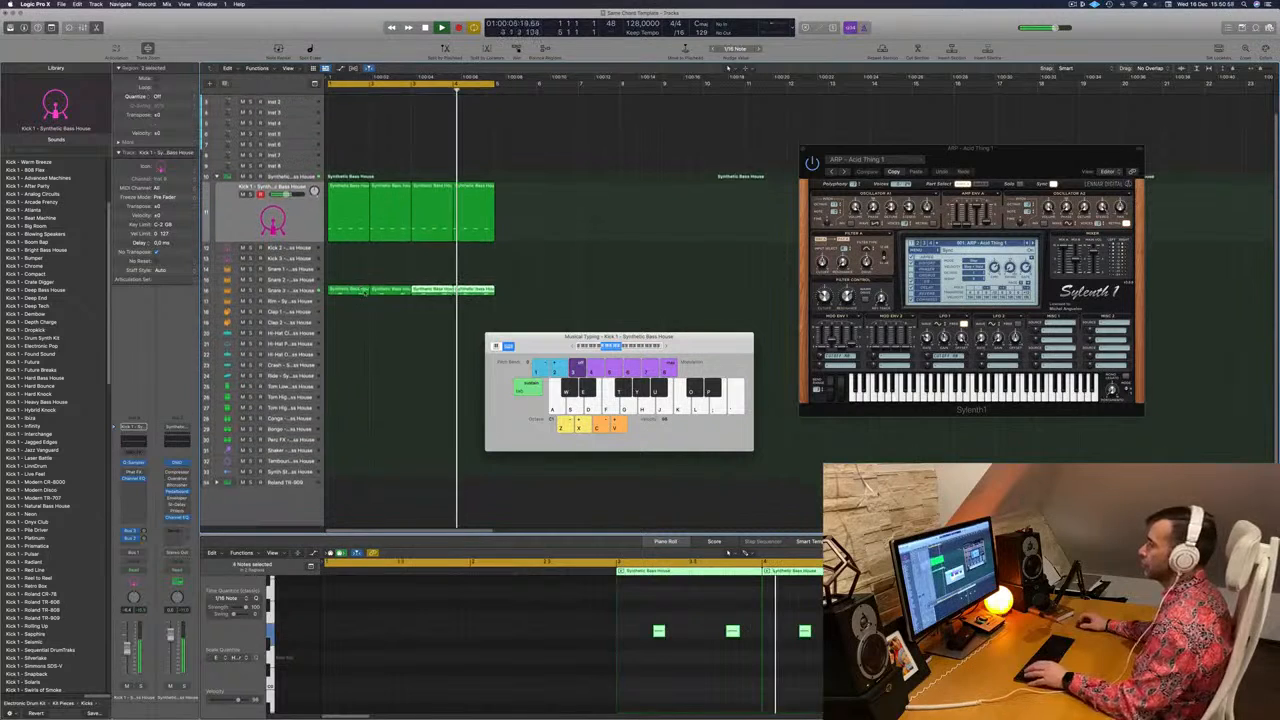
Copy the first Kick 1 region to the topmost hi-hat track, shift its notes onto the offbeats and play it
left_click(345, 189)
left_click_drag(345, 189, 350, 335)
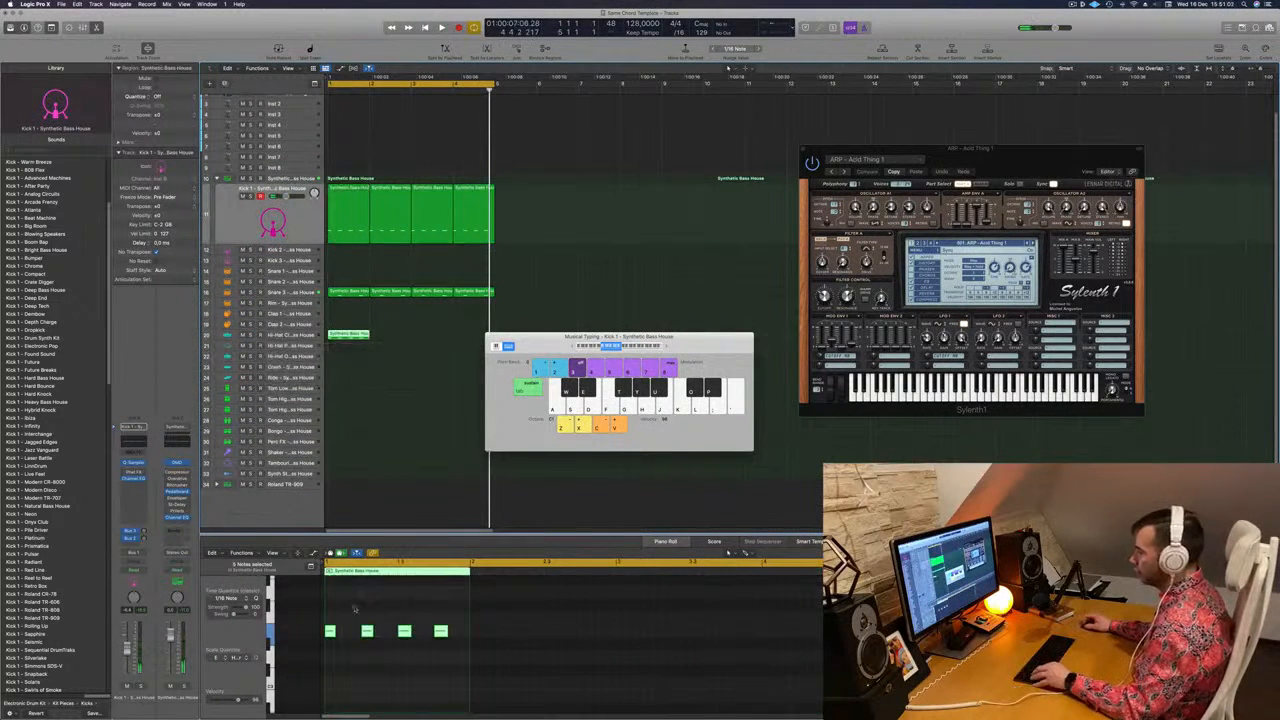
left_click_drag(453, 629, 349, 645)
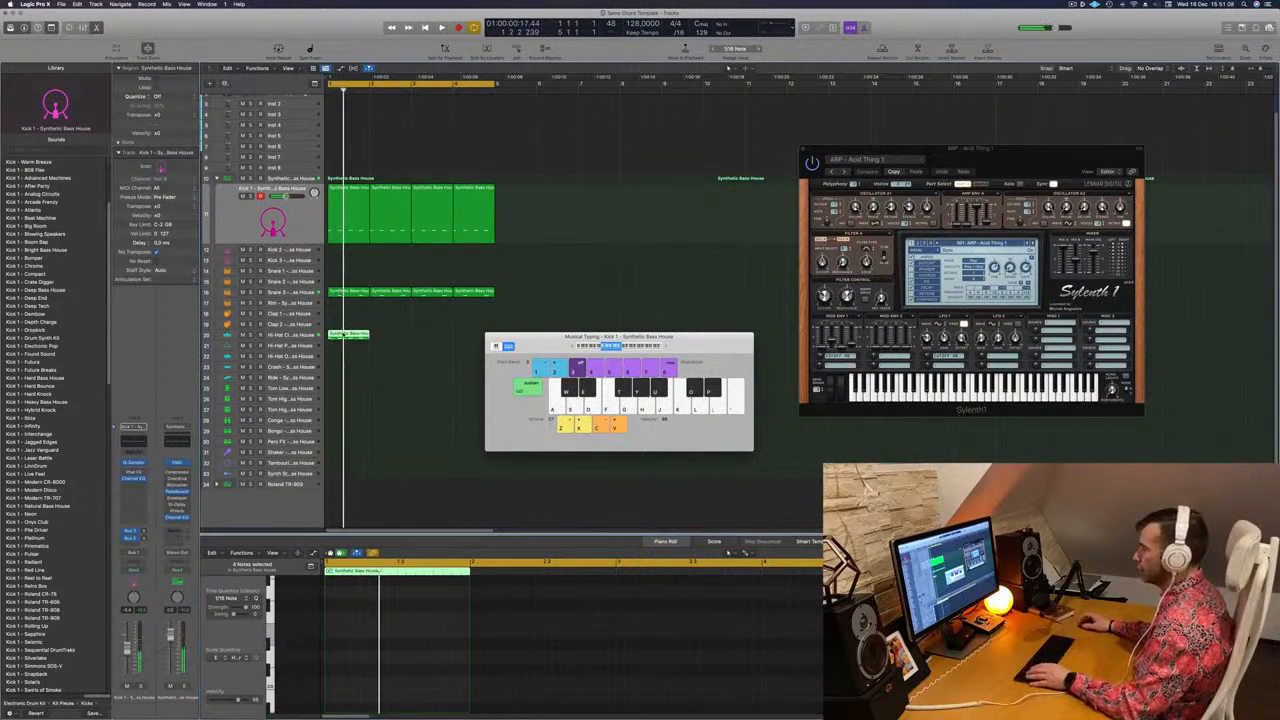
key("e")
key("e")
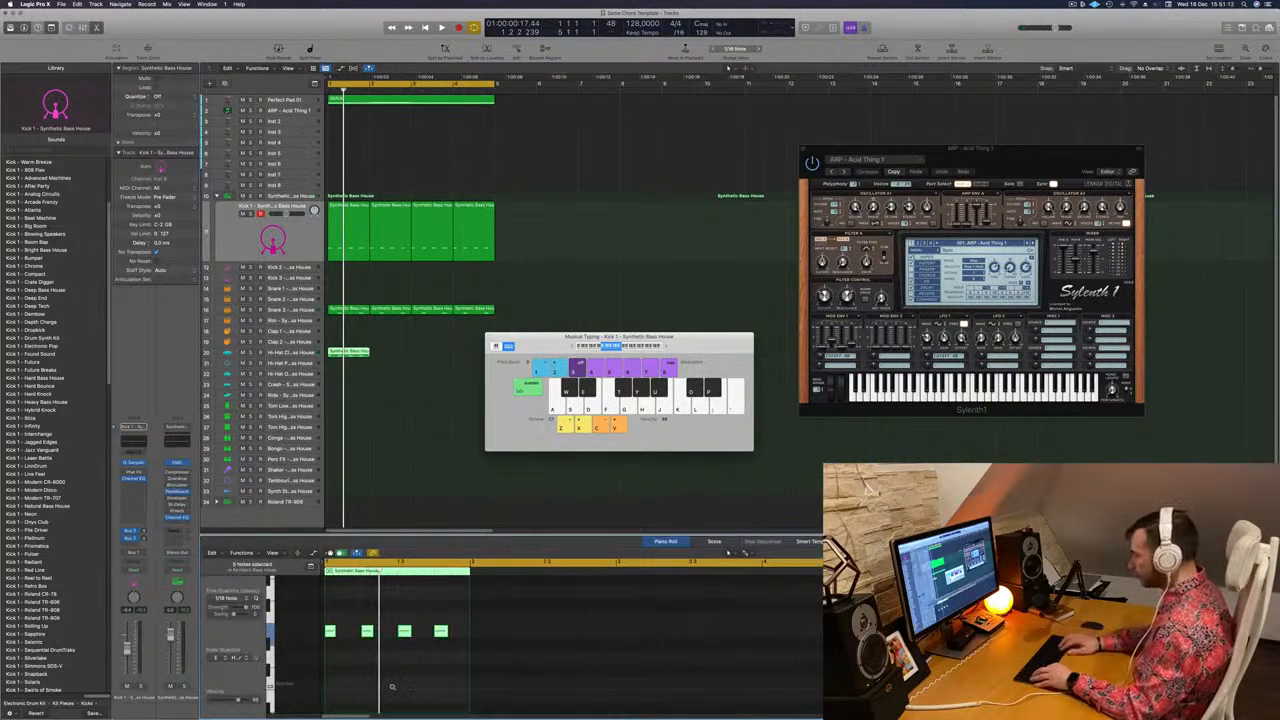
key("space")
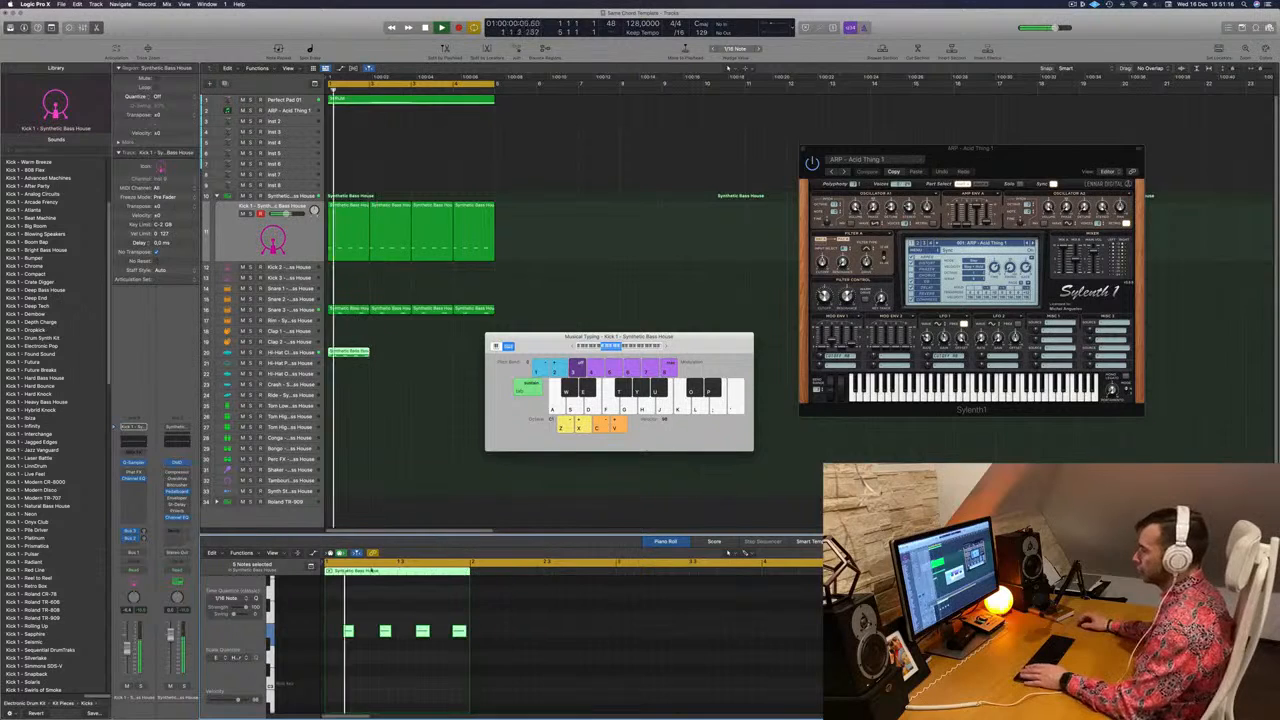
Examine the offbeat notes of the hi-hat region in the piano roll
scroll(355, 637, "down", 5)
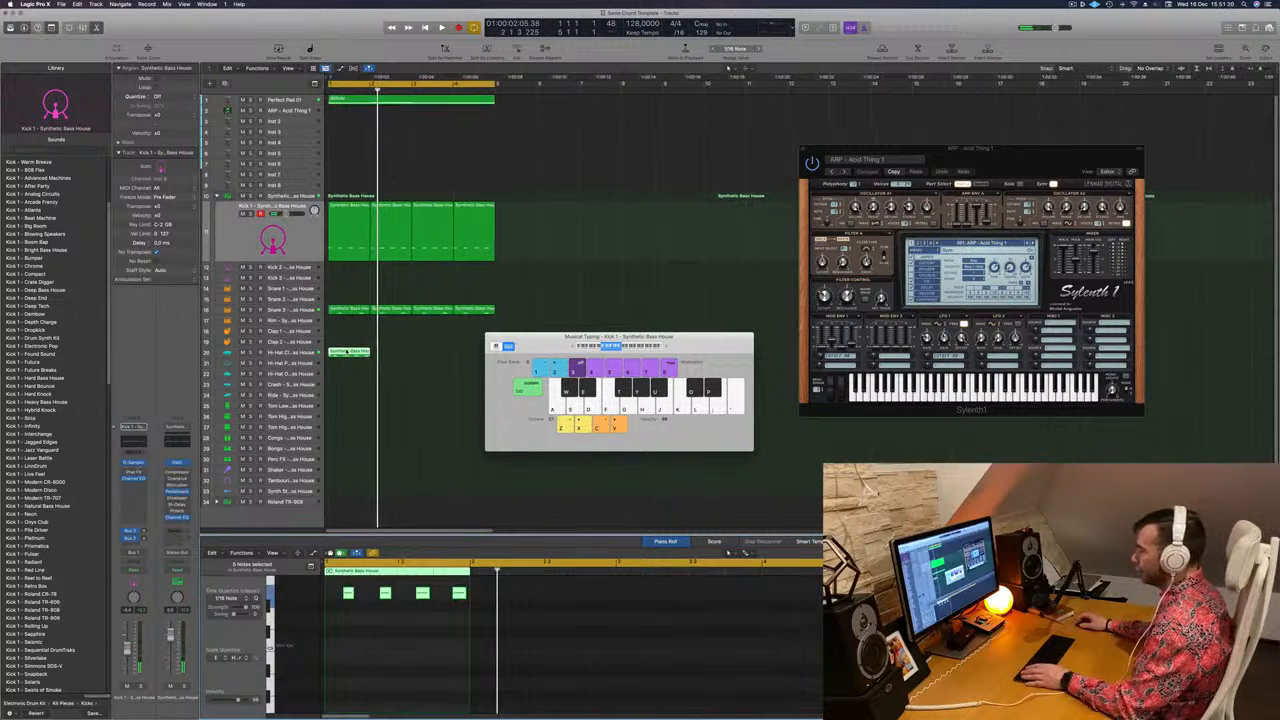
scroll(350, 627, "up", 3)
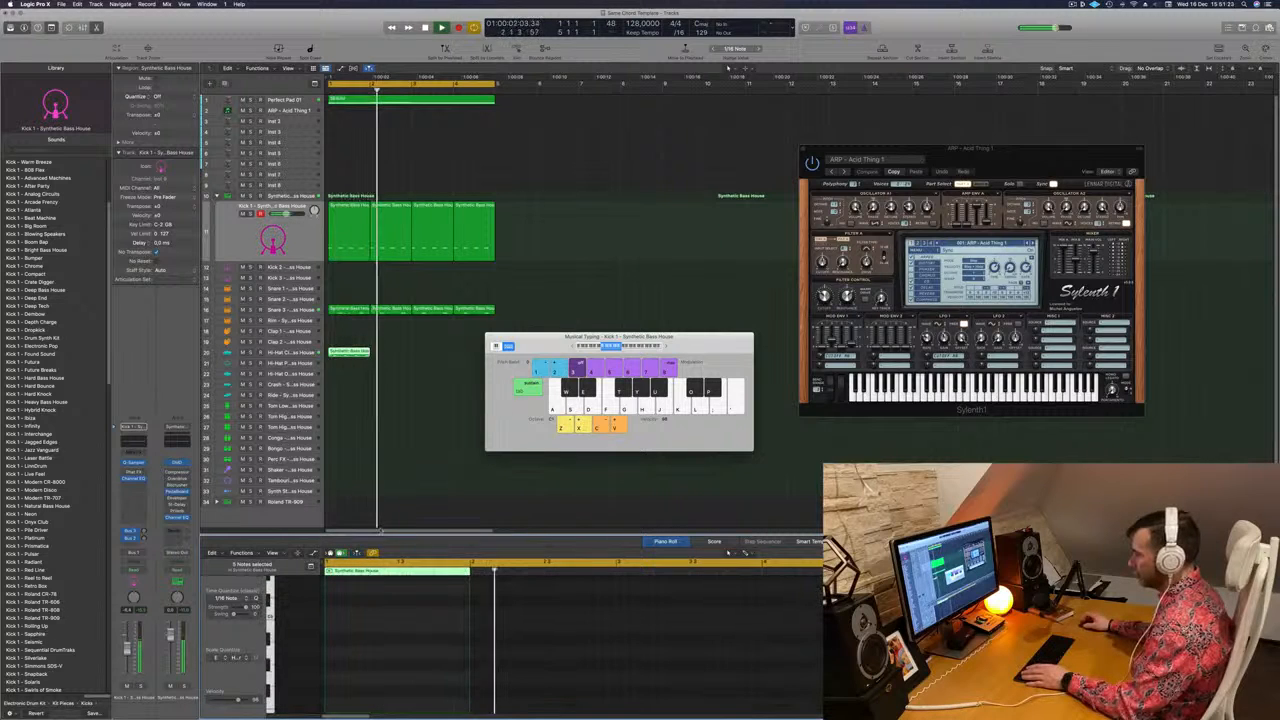
left_click(349, 353)
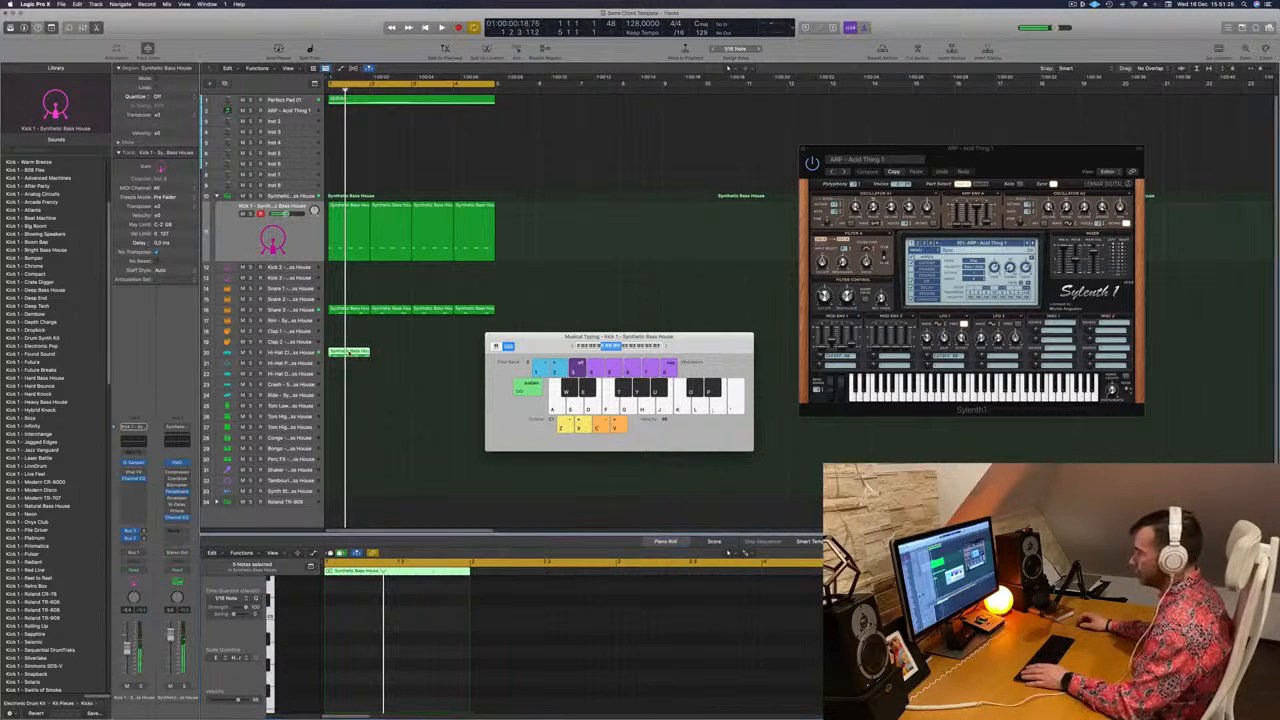
key("e")
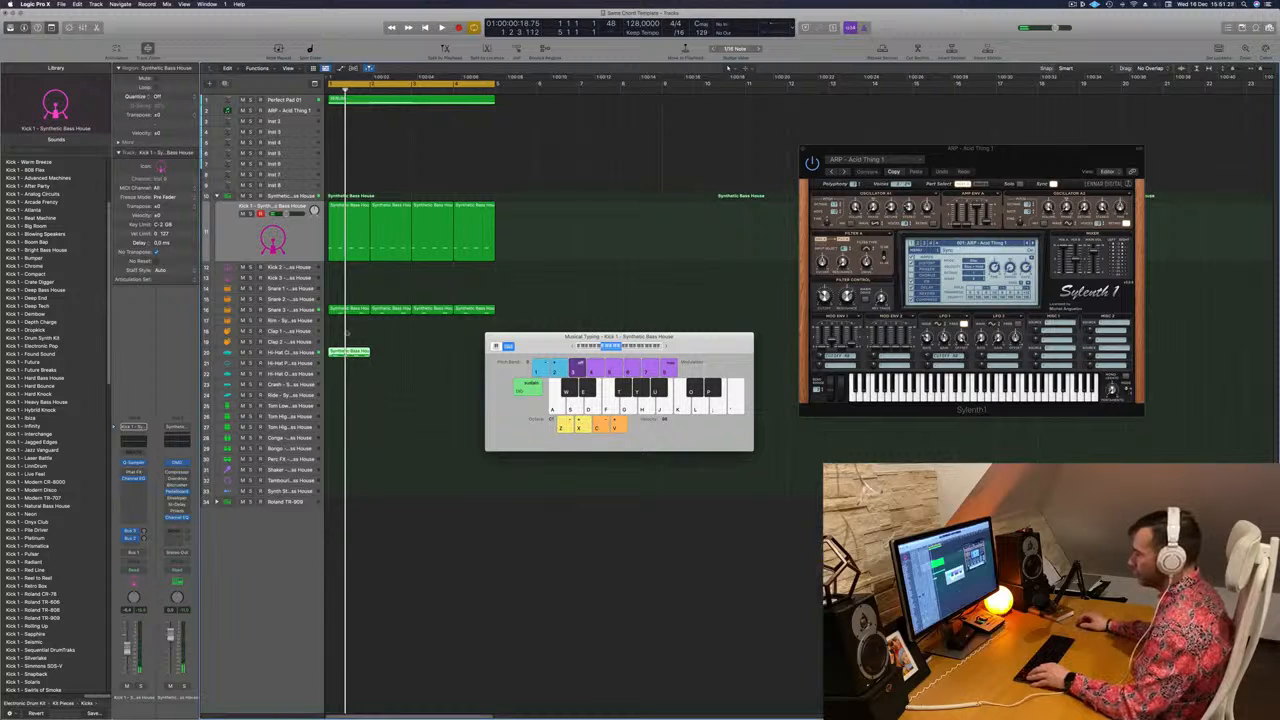
key("e")
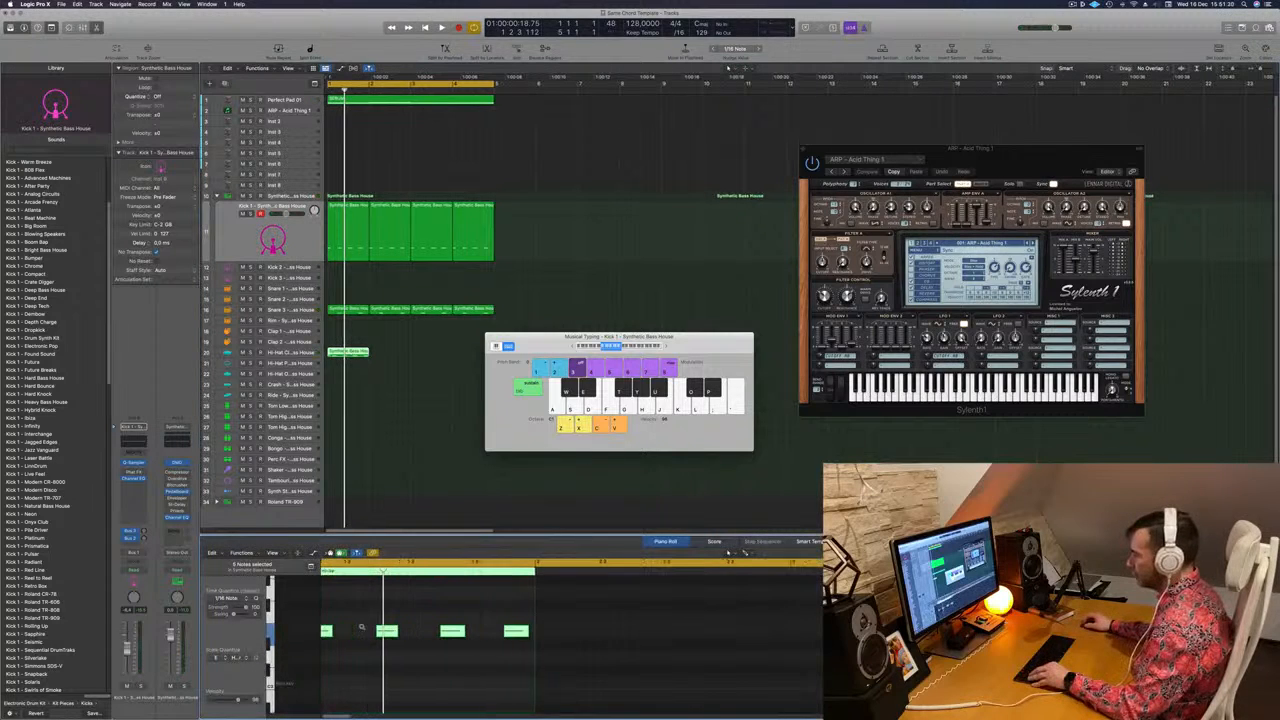
scroll(362, 627, "right", 3)
scroll(362, 627, "left", 3)
scroll(363, 628, "up", 5)
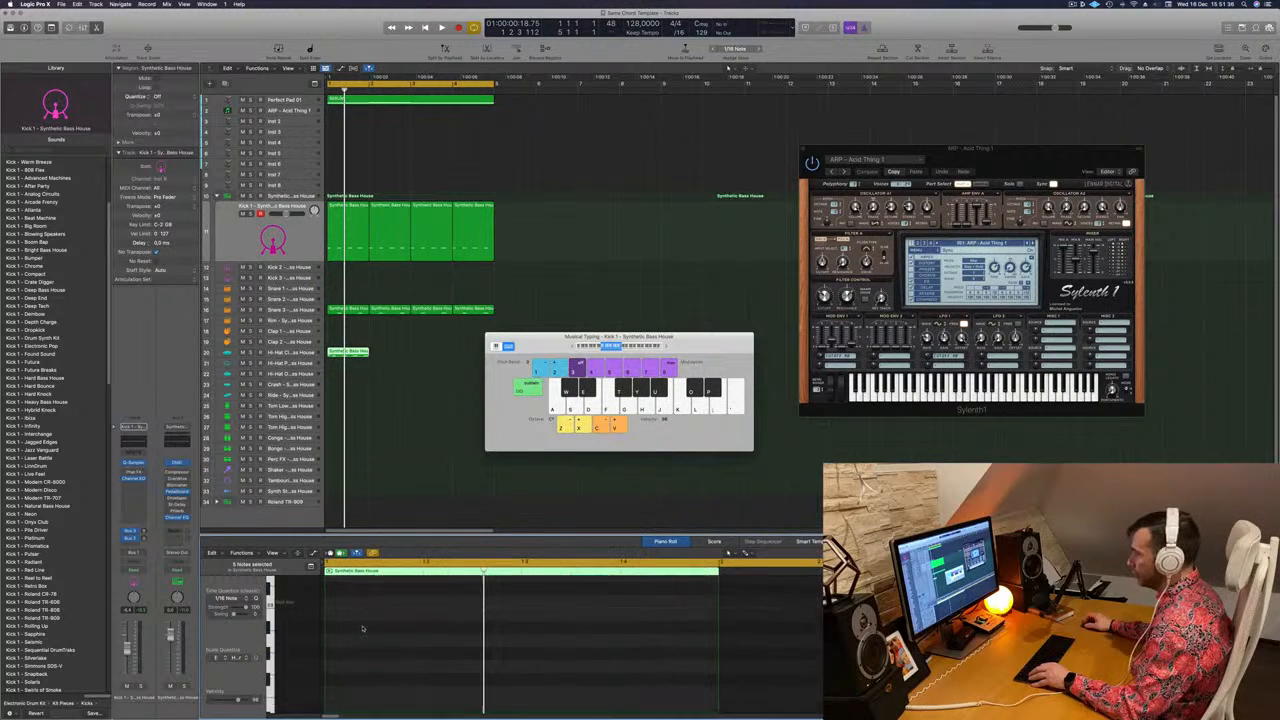
scroll(356, 350, "right", 1)
Copy the hi-hat region to bar 2 and play back the pattern
left_click_drag(358, 353, 399, 356)
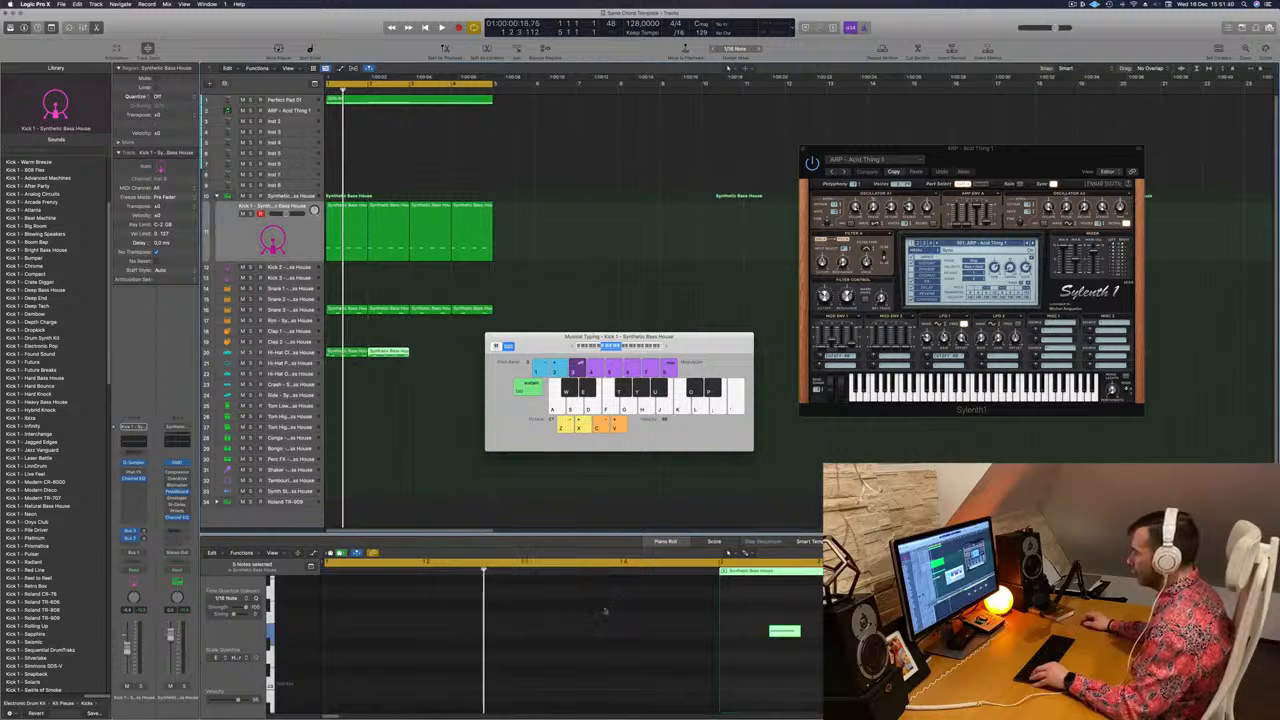
key("space")
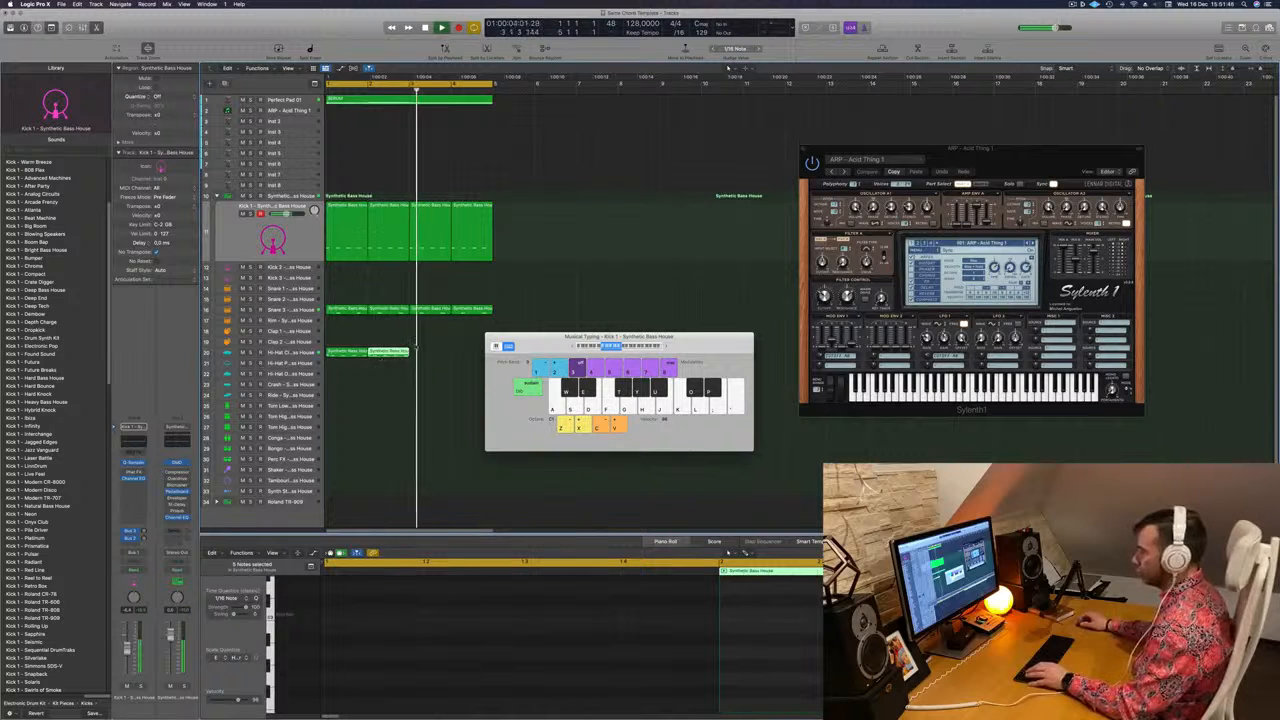
left_click_drag(419, 347, 352, 388)
key("space")
Repeat the hi-hat regions so they fill bars 1 to 4 and play the drum loop
scroll(552, 631, "up", 5)
scroll(552, 631, "down", 5)
scroll(552, 631, "down", 3)
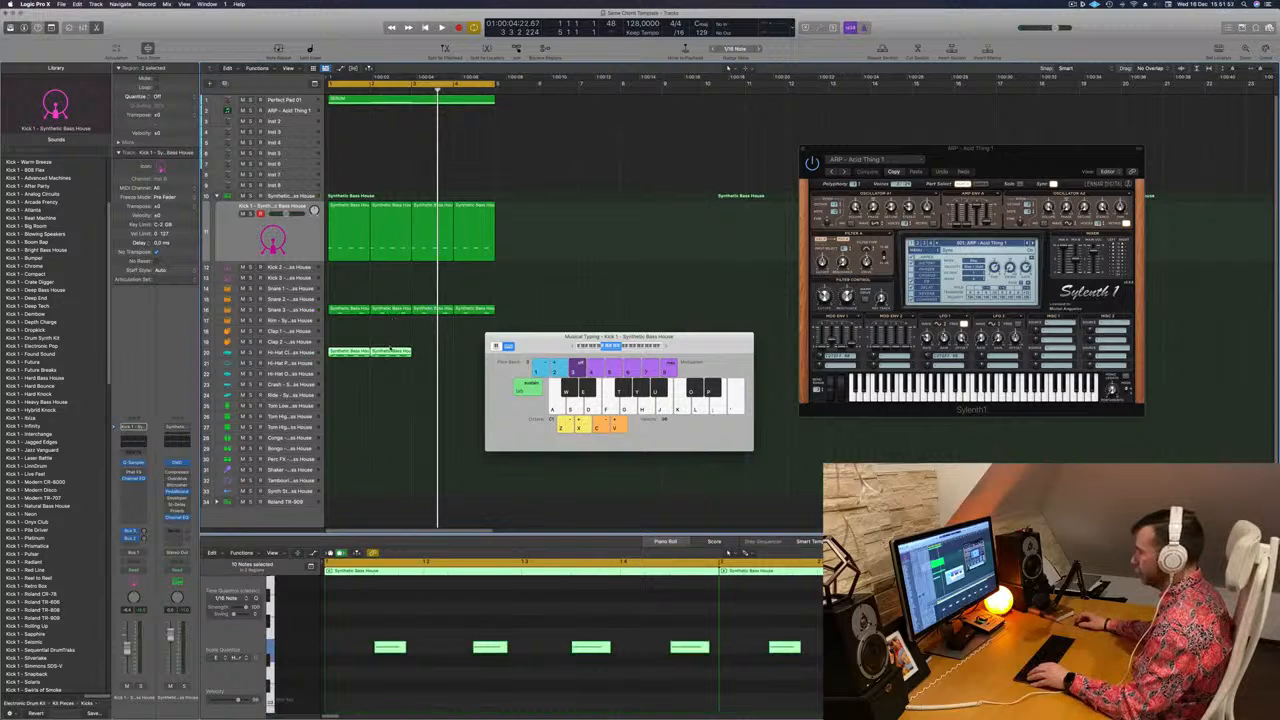
mouse_move(395, 356)
left_mouse_down()
mouse_move(431, 358)
mouse_move(390, 354)
left_mouse_up()
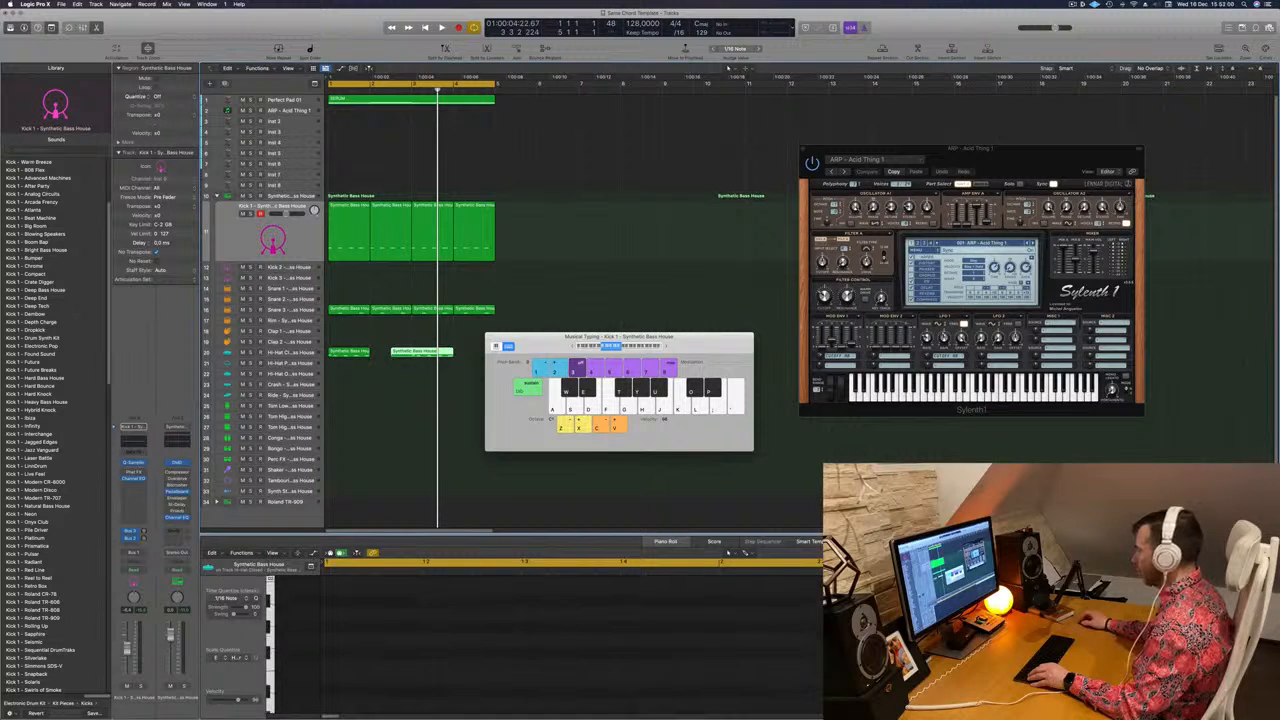
left_click(968, 625)
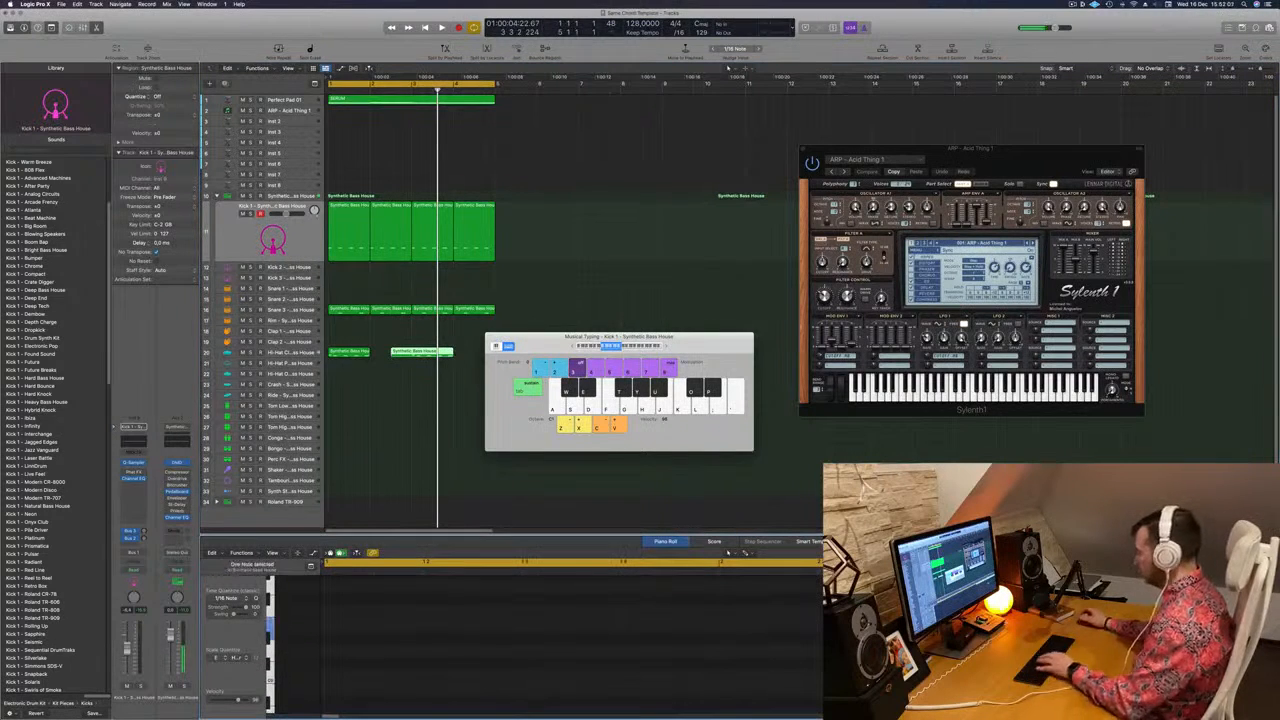
left_click(398, 352)
left_click(350, 353)
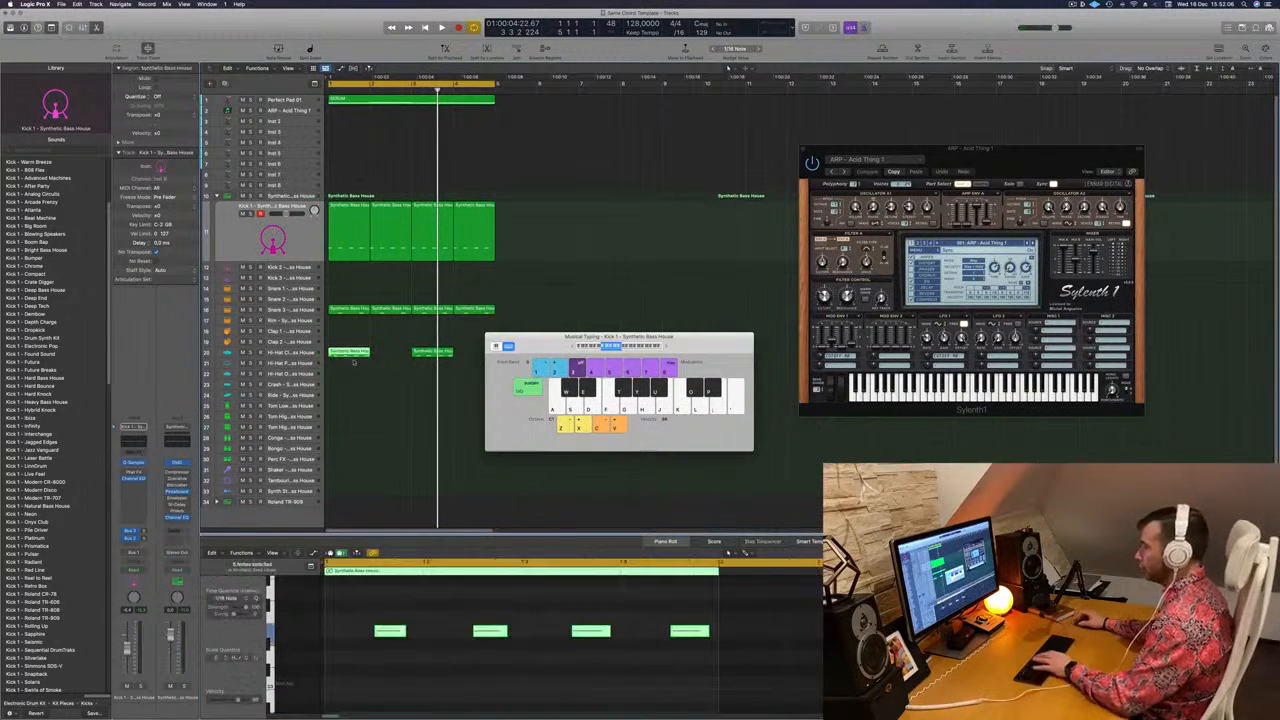
key("Delete")
mouse_move(432, 353)
left_mouse_down()
mouse_move(350, 357)
mouse_move(438, 360)
left_mouse_up()
key("space")
key("space")
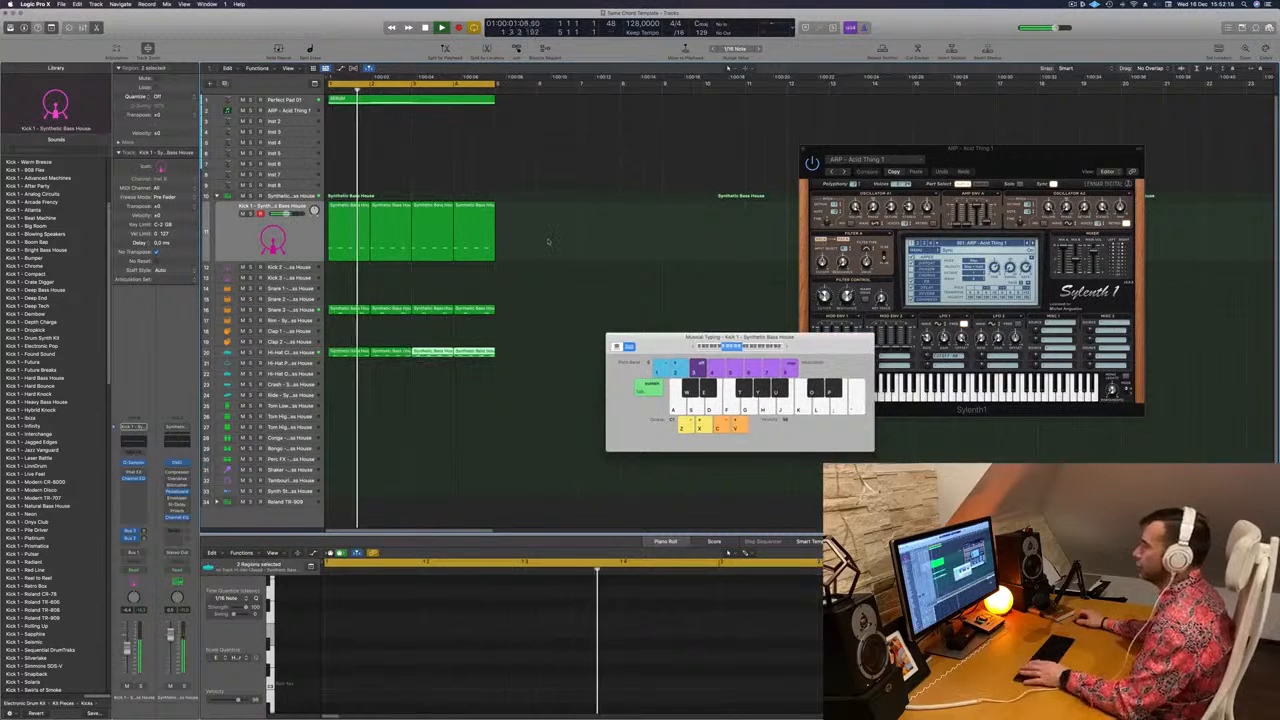
Copy the first Kick 1 region to the Kick 2 track, repeat it across bars 1 to 4 and play it
left_click(349, 212)
left_click_drag(349, 212, 347, 269)
key("space")
left_click(308, 268)
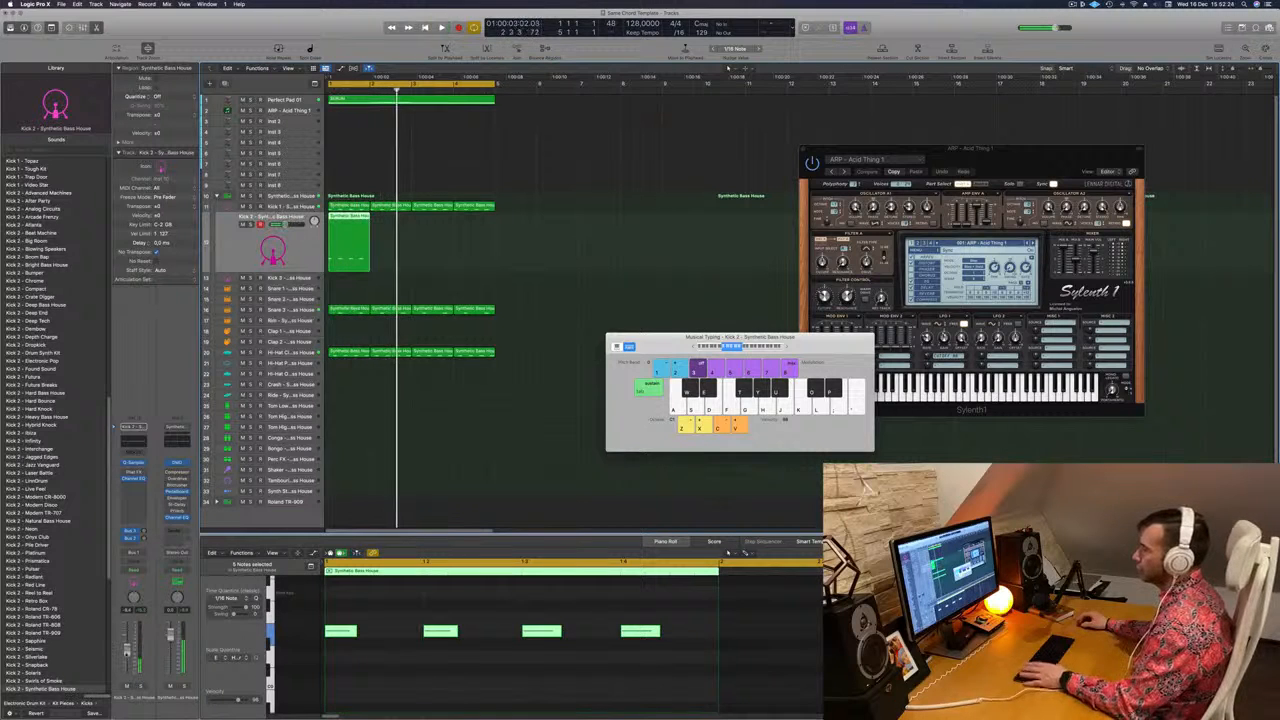
left_click_drag(350, 226, 434, 228)
left_click(348, 219, "shift")
key("space")
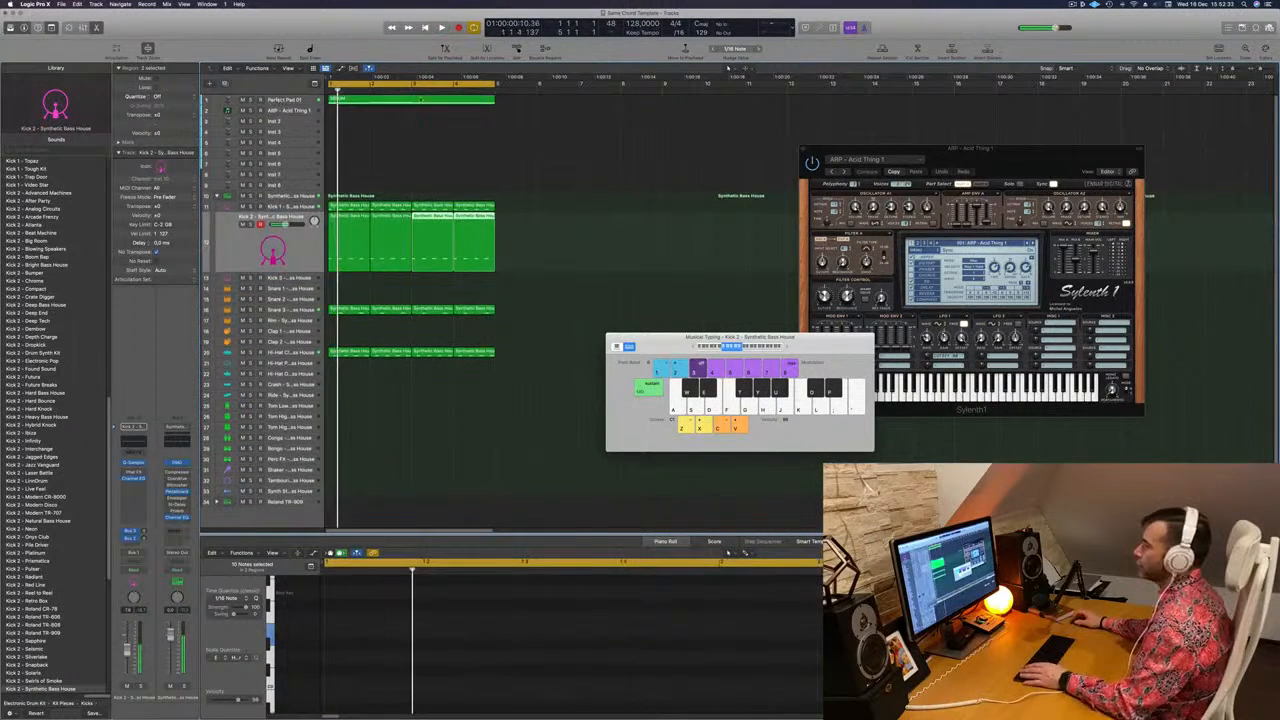
Mute the Perfect Pad 01 track and play the loop without it
left_click(276, 98)
left_click(244, 106)
key("space")
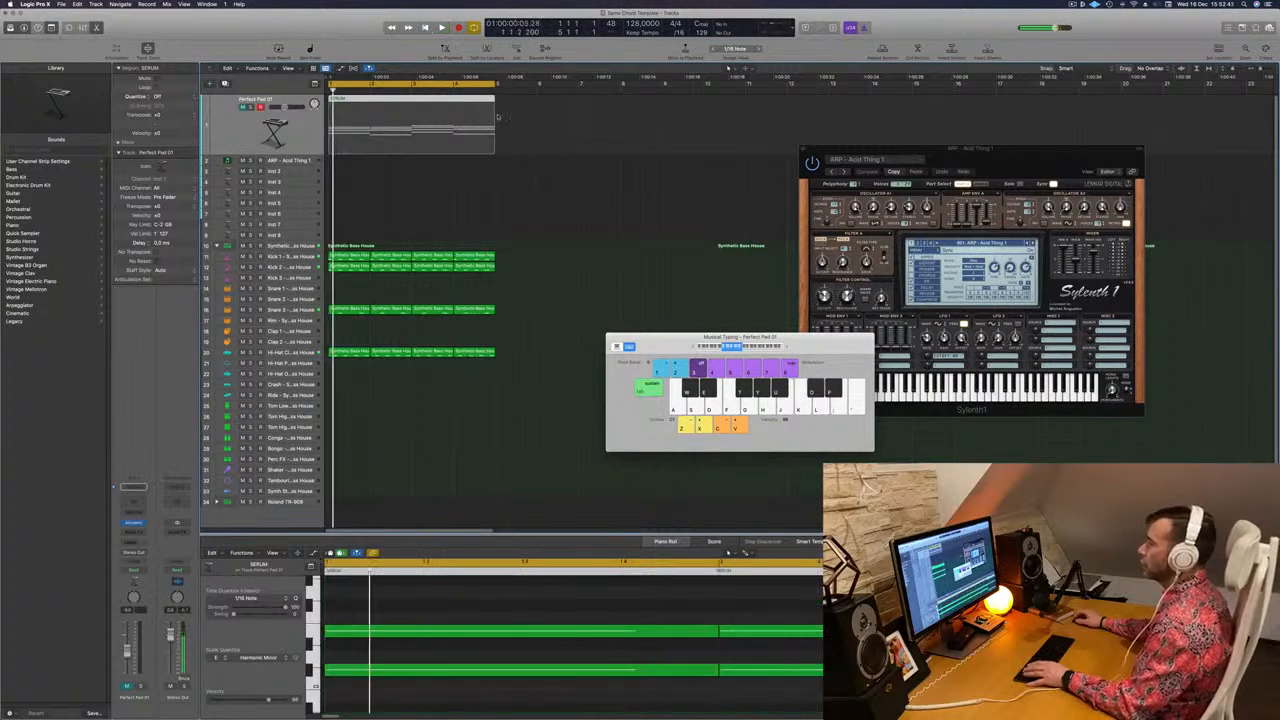
key("space")
Copy the SERUM chord region to the ARP - Acid Thing 1 track, enlarge that track and show the copy in the piano roll
left_click_drag(436, 107, 418, 170)
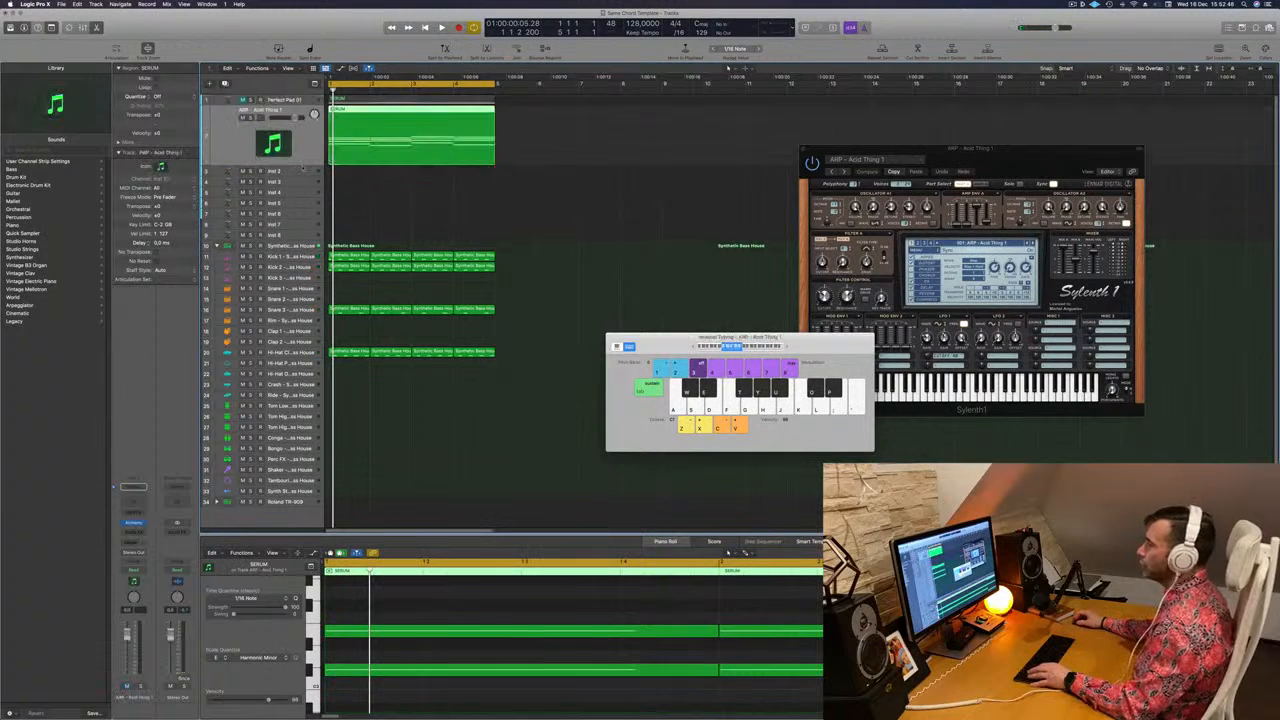
left_click_drag(303, 163, 300, 239)
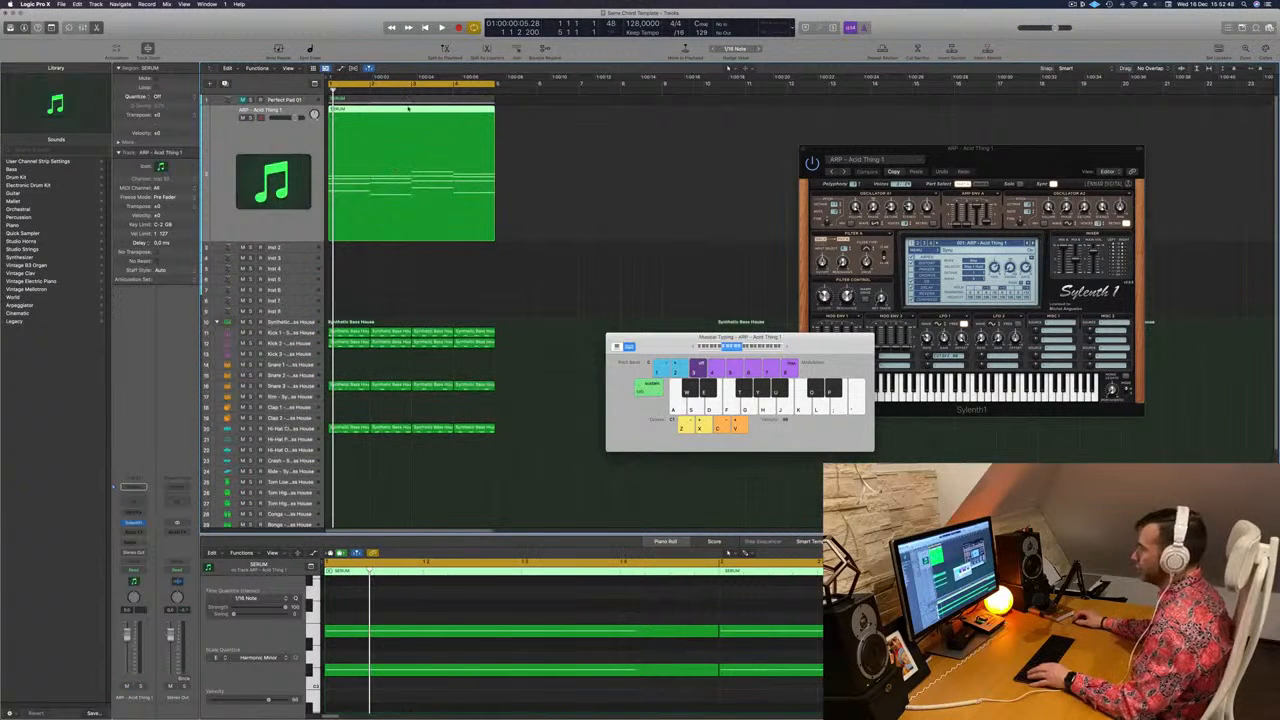
key("e")
key("e")
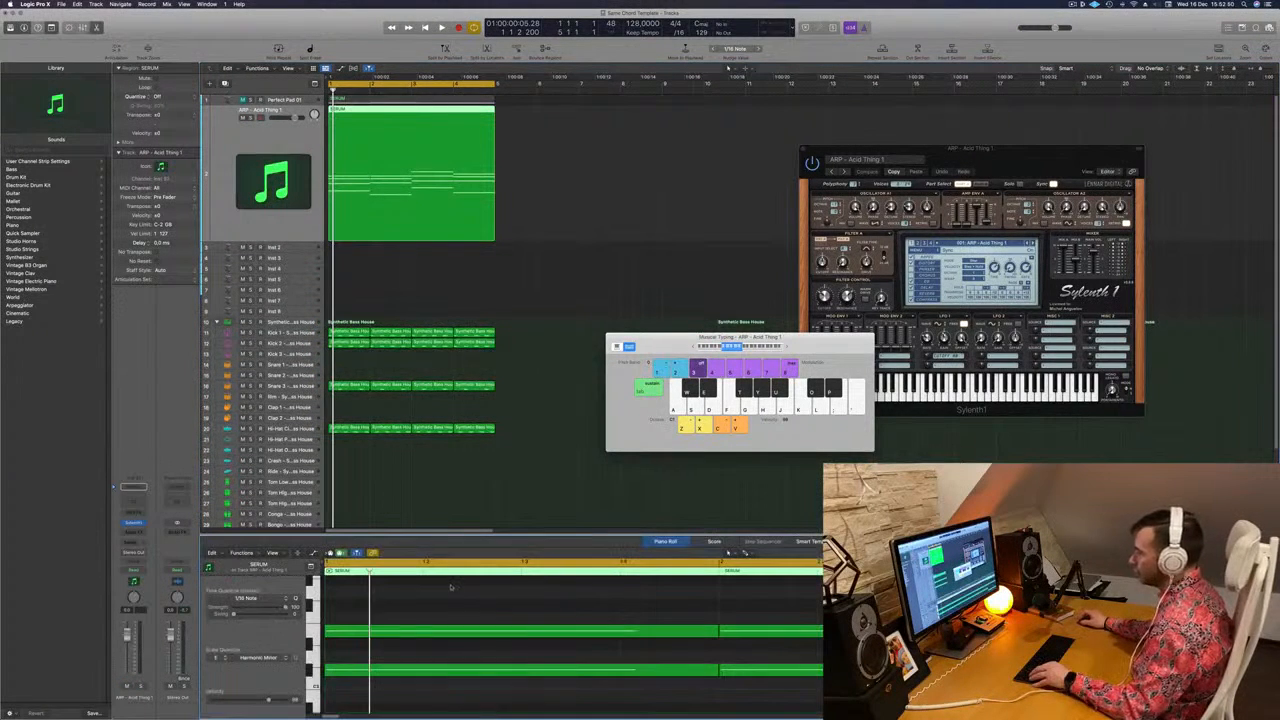
Shorten all notes of the copied chord region to short stabs at the start of each bar and play them
scroll(467, 635, "down", 6)
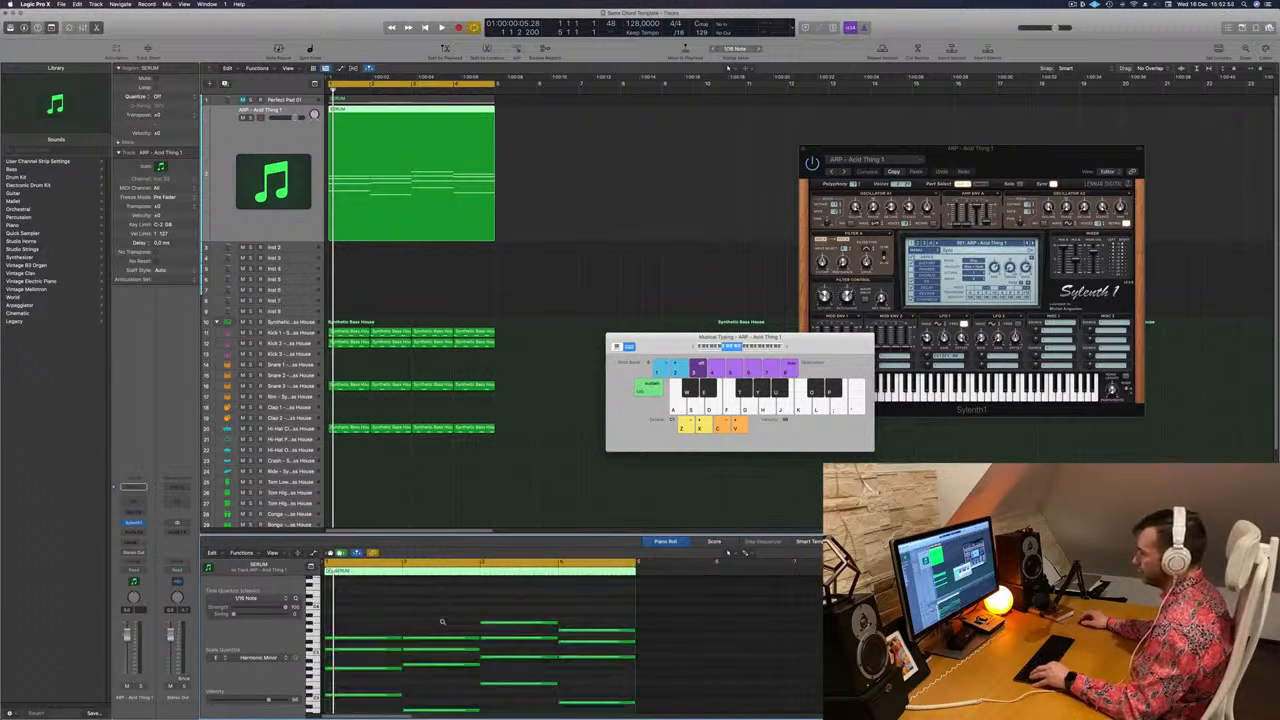
left_click_drag(372, 608, 572, 700)
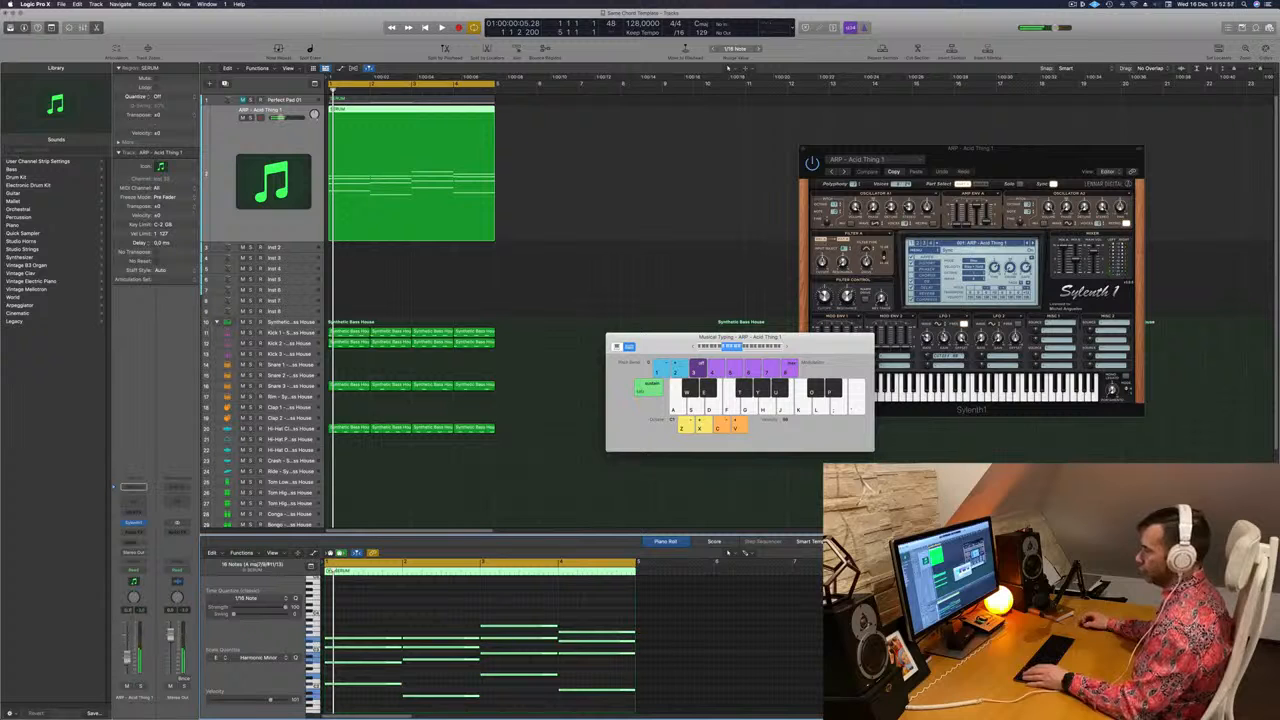
left_click_drag(505, 634, 484, 636)
key("space")
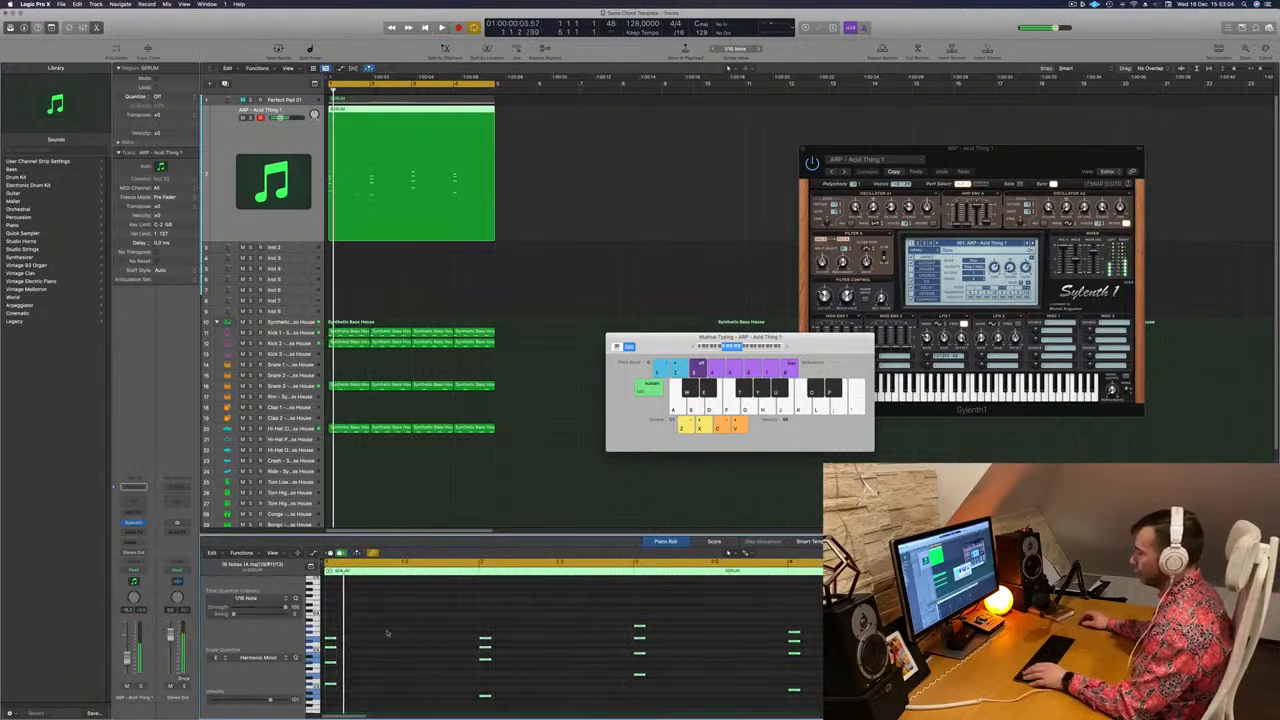
Duplicate the chord stabs onto every beat of the bars and play the pattern
left_click_drag(331, 640, 440, 645)
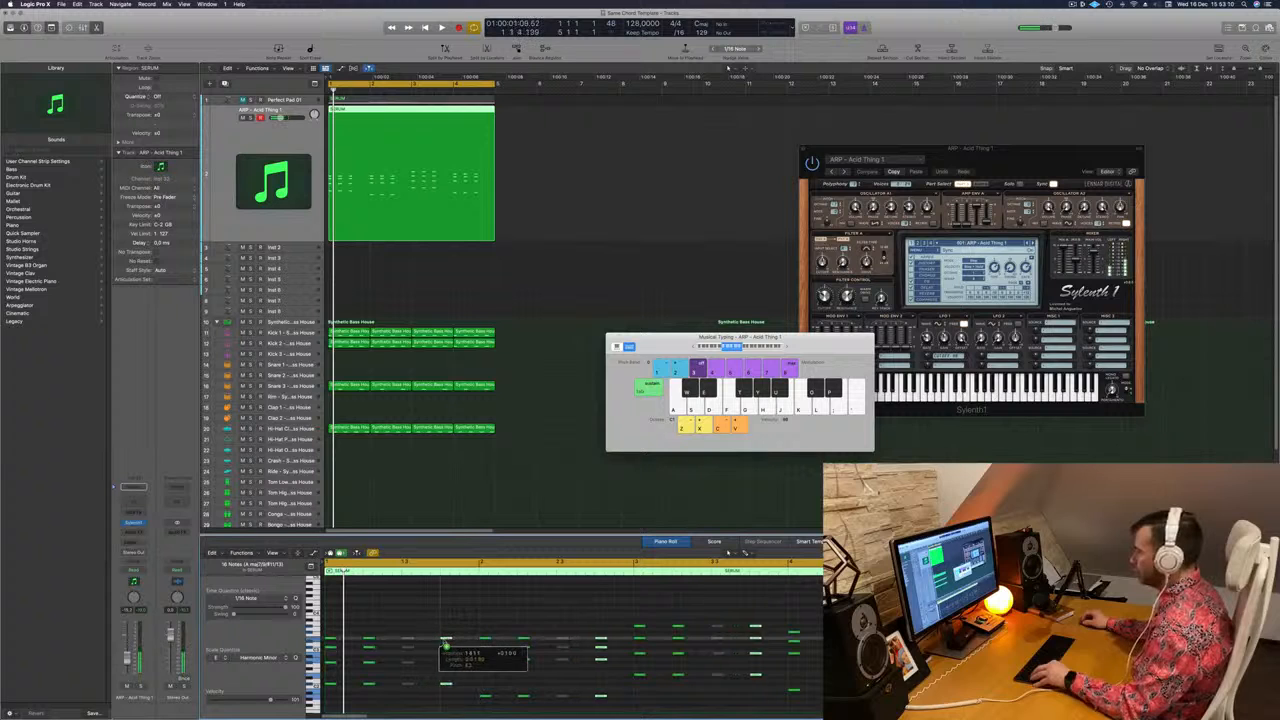
left_click_drag(1036, 157, 741, 171)
key("space")
key("space")
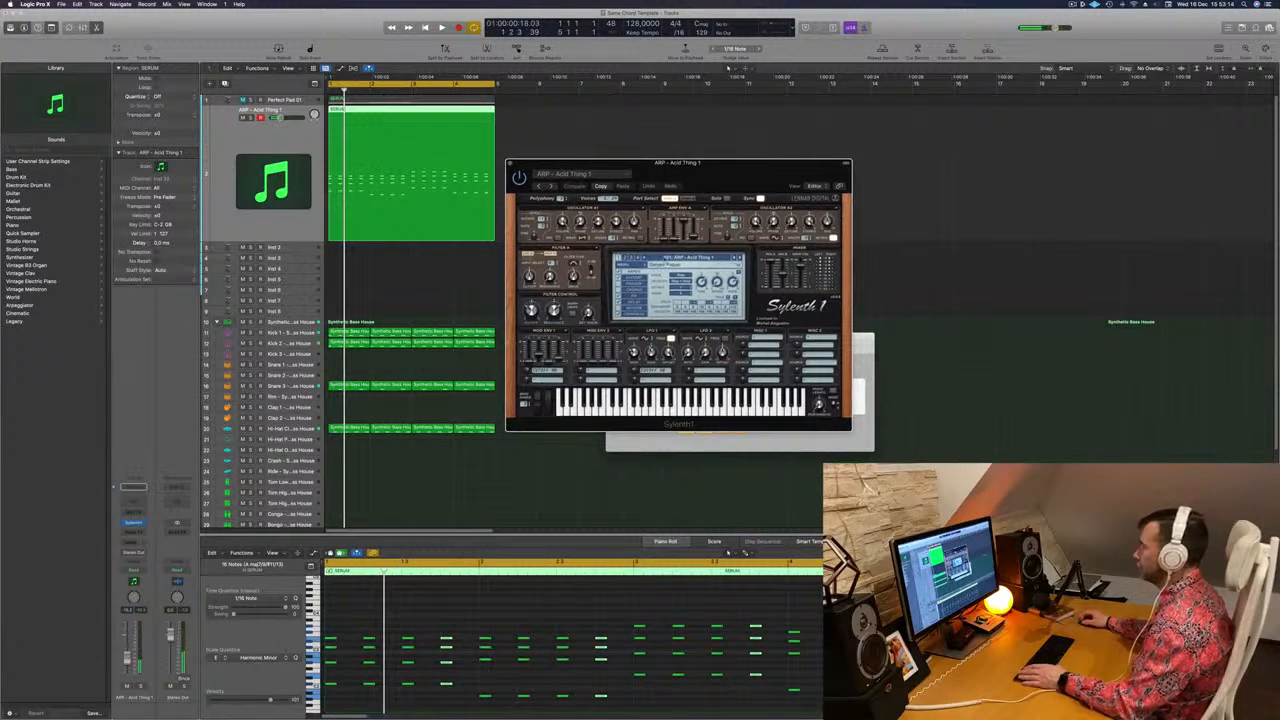
Browse the Sylenth1 lead, pad and pluck presets and load PLUCK - Deadmau5 Thing 1
left_click(680, 257)
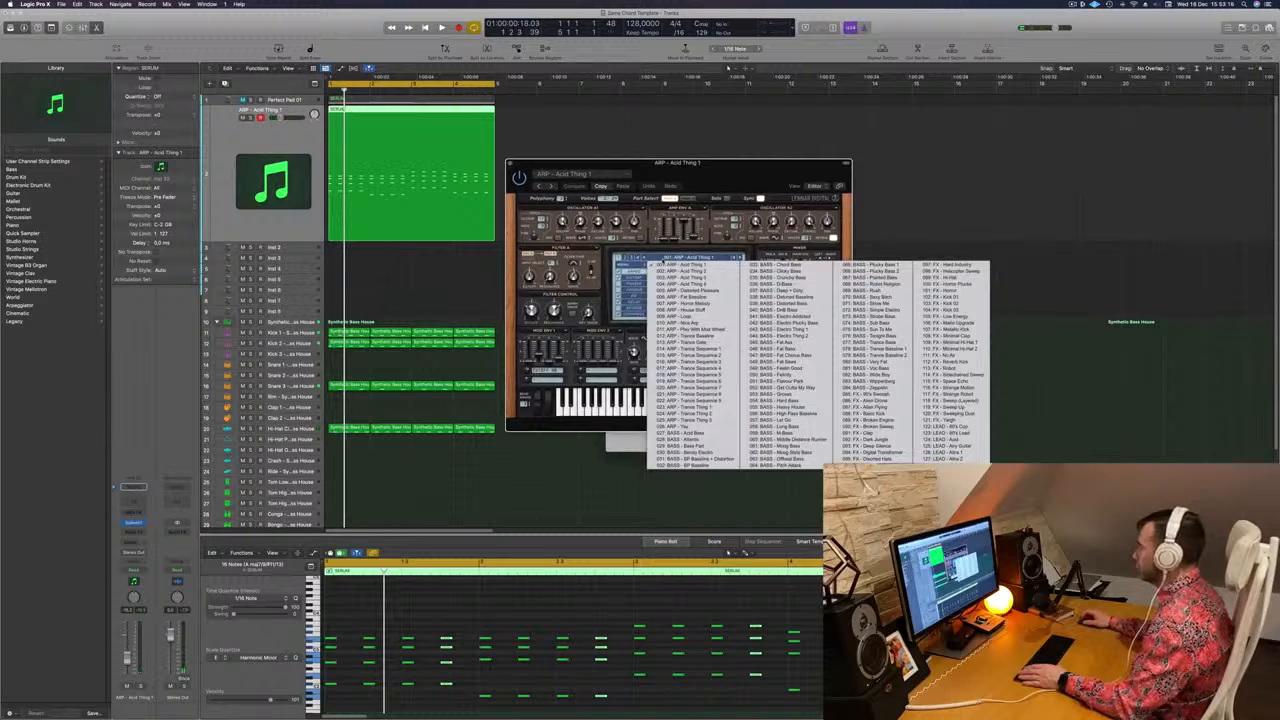
left_click(626, 258)
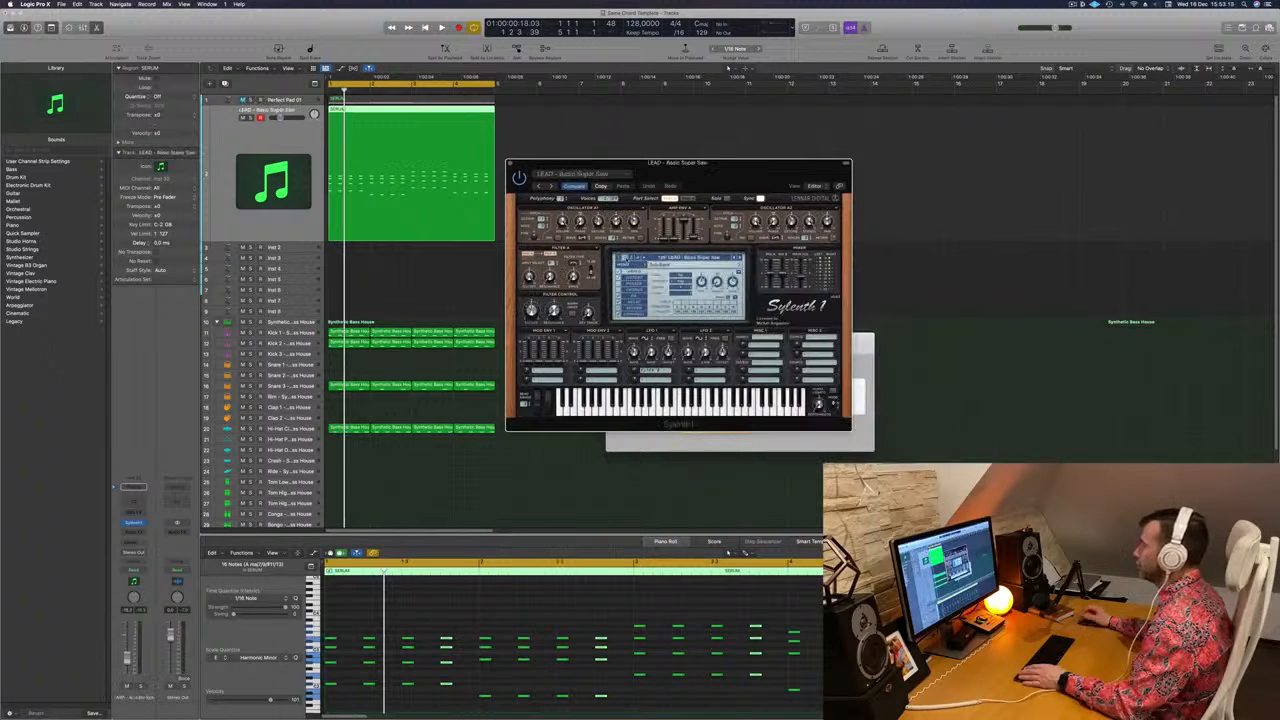
left_click(680, 257)
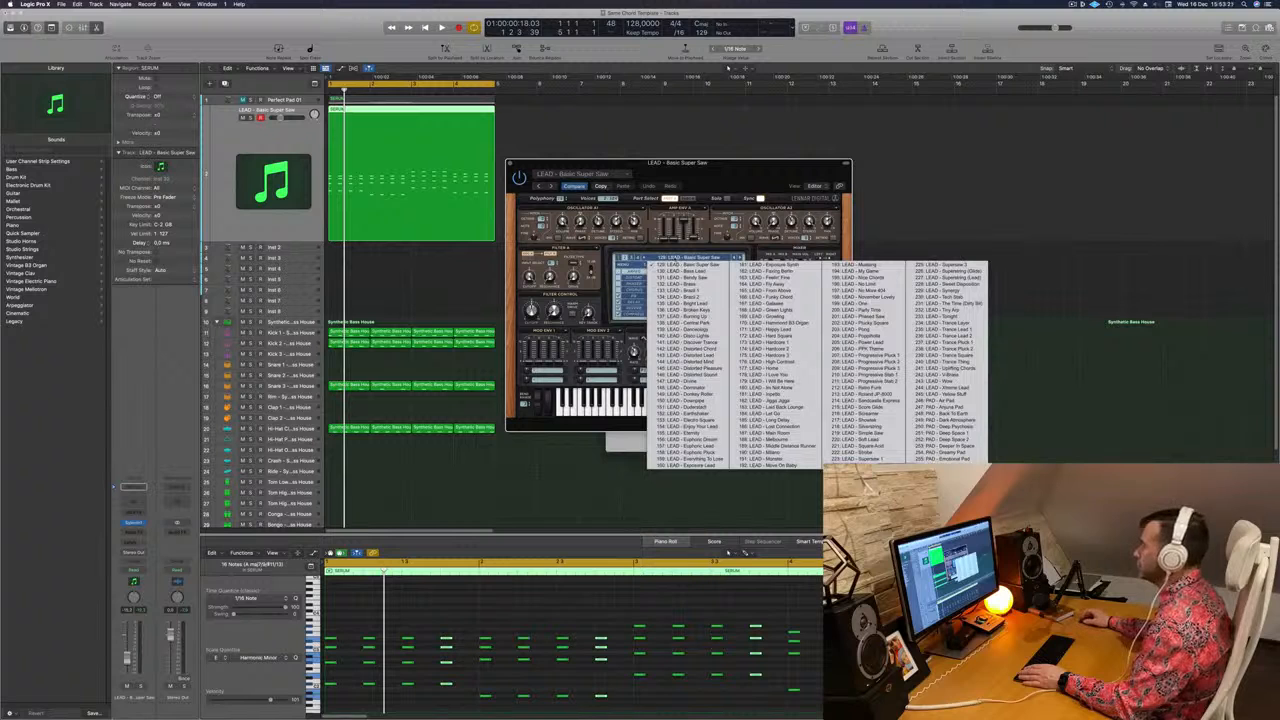
left_click(631, 258)
left_click(648, 259)
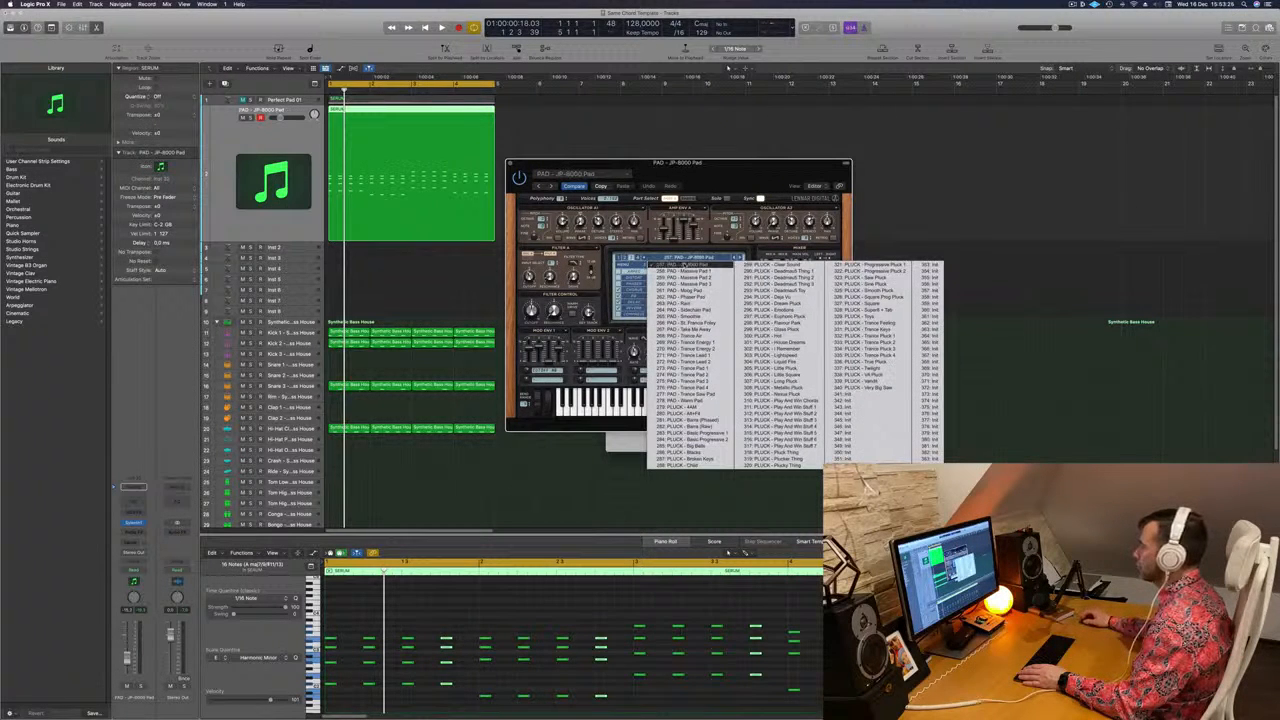
left_click(777, 272)
Play the loop while advancing through the following pluck presets to PLUCK - Deadmau5 Toy
left_click_drag(714, 163, 785, 160)
key("space")
left_click_drag(688, 161, 671, 114)
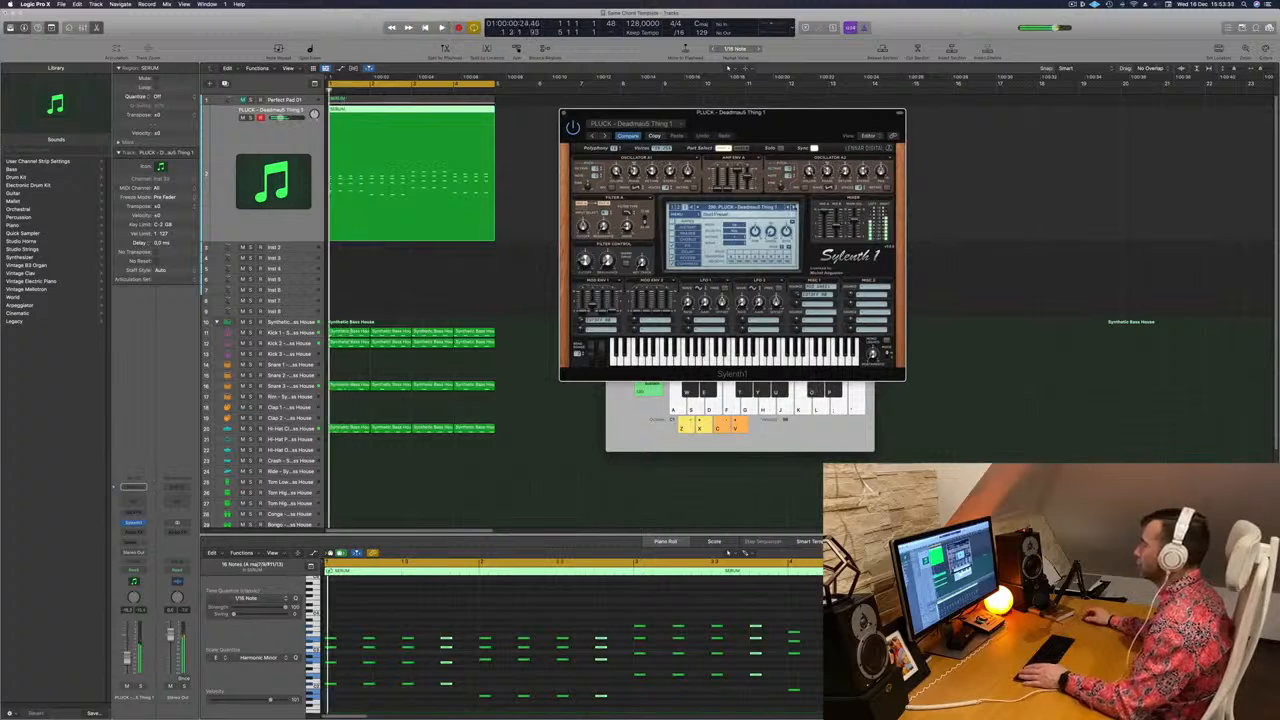
left_click_drag(812, 114, 865, 146)
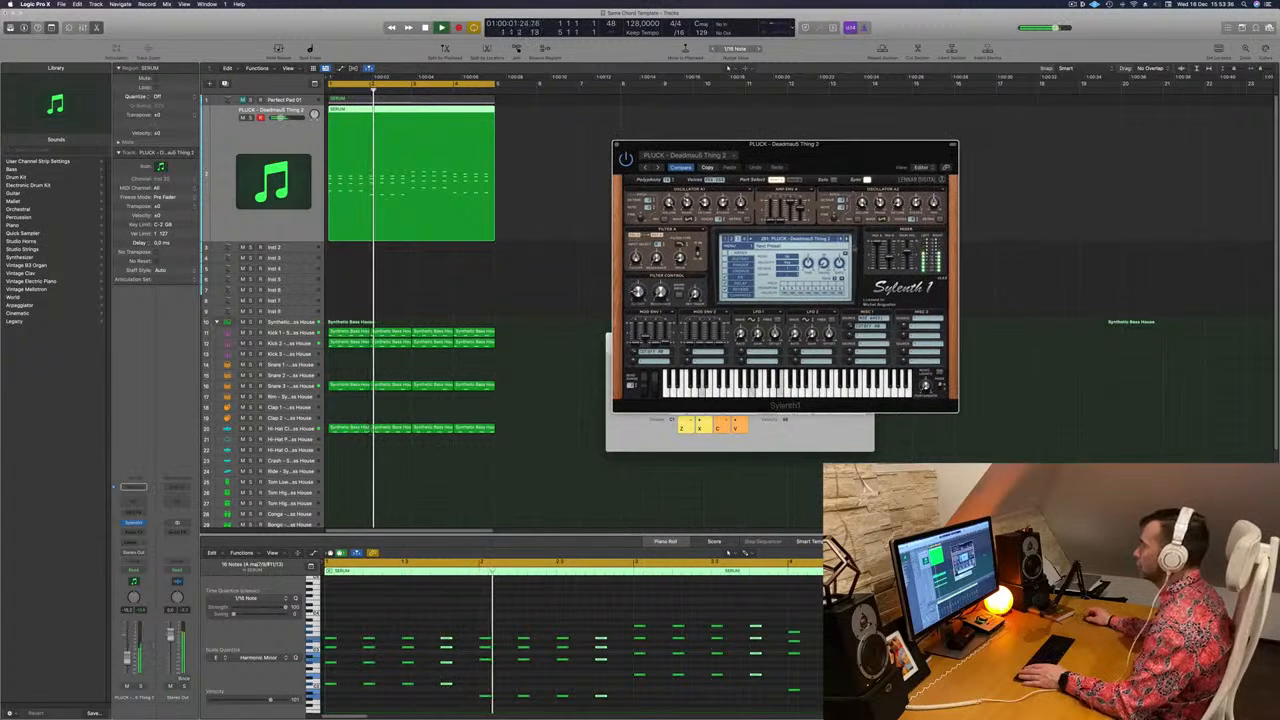
left_click(847, 239)
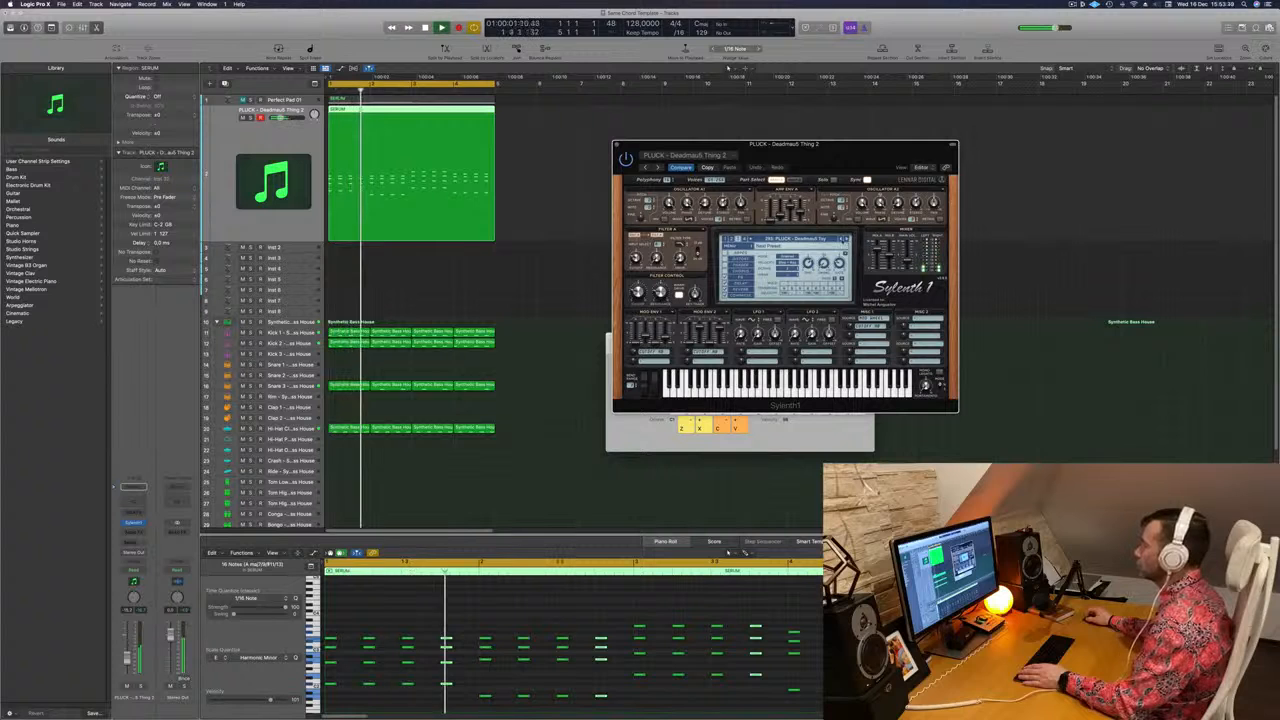
Duplicate all the chord stabs half a beat later to double the rhythm and play the result
left_click(410, 598)
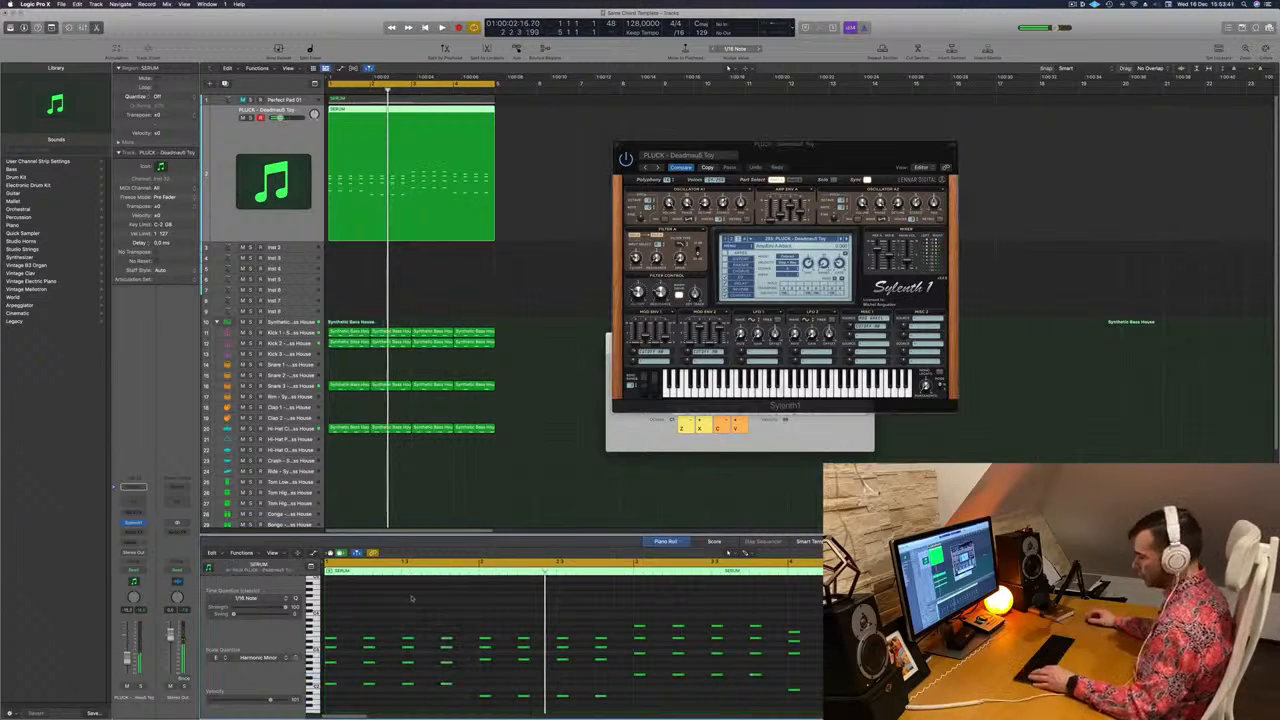
scroll(405, 612, "up", 3)
scroll(400, 617, "left", 3)
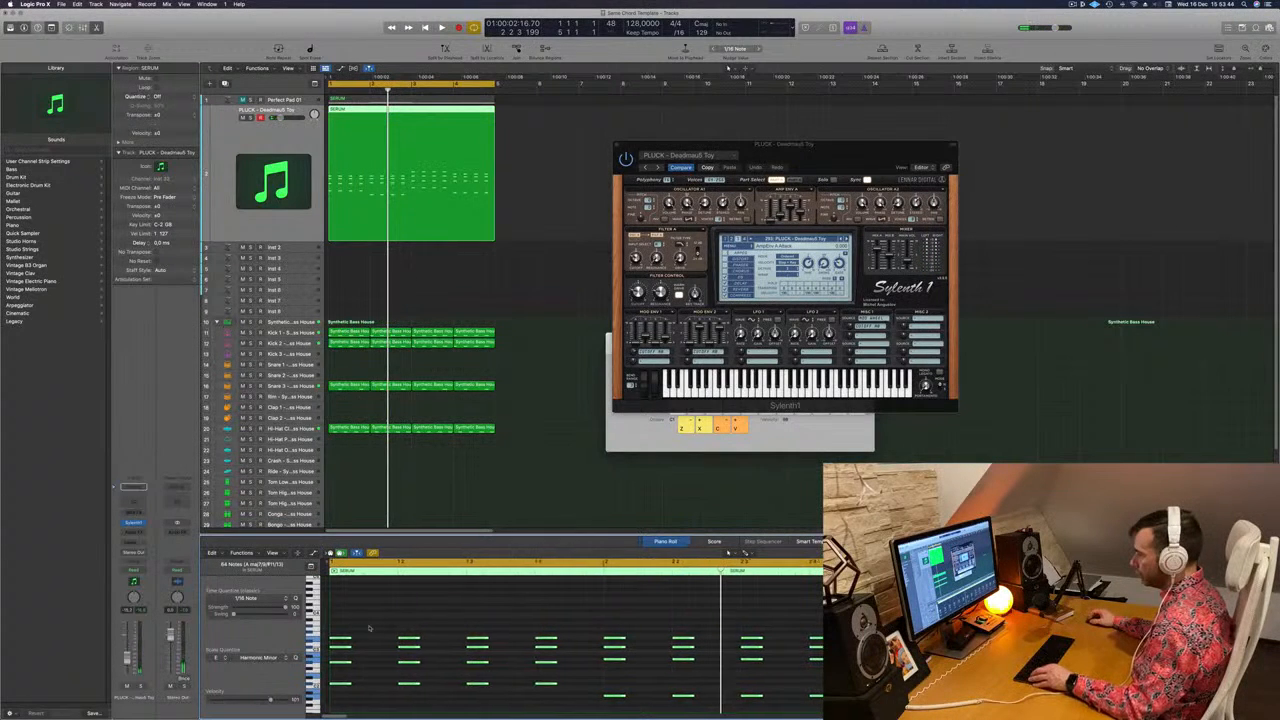
left_click_drag(337, 640, 369, 647)
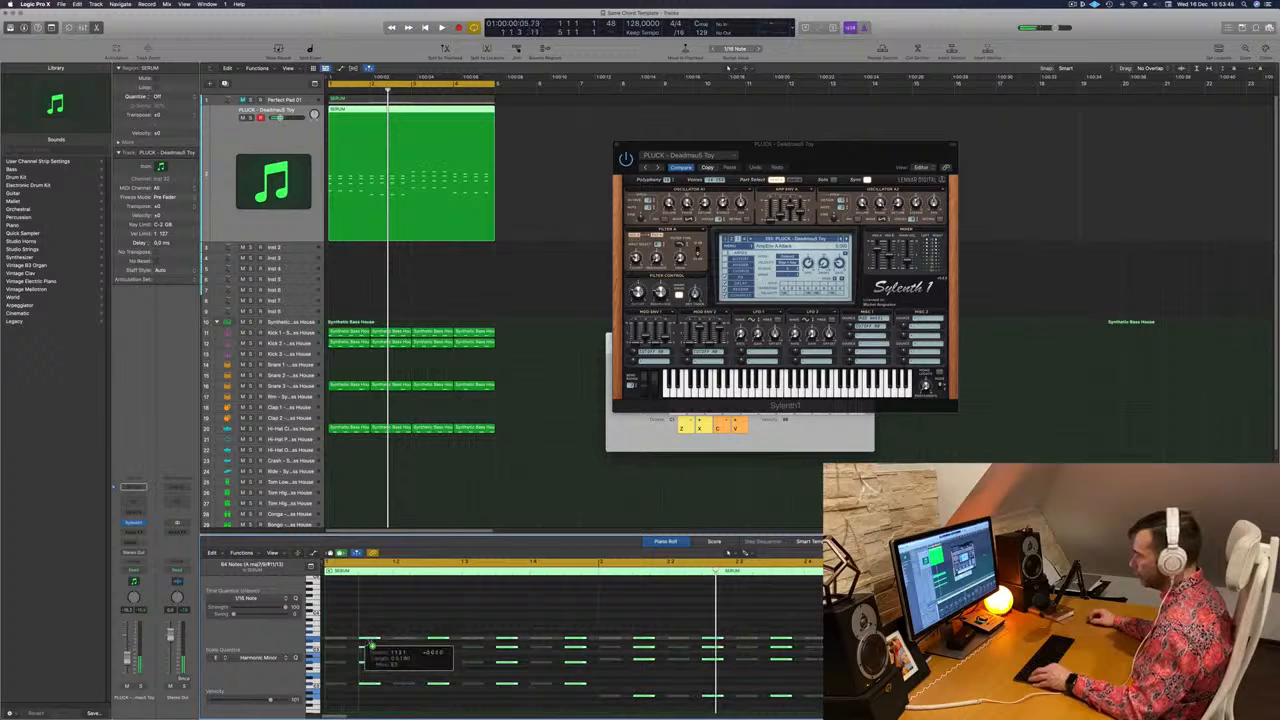
key("space")
left_click_drag(829, 146, 808, 204)
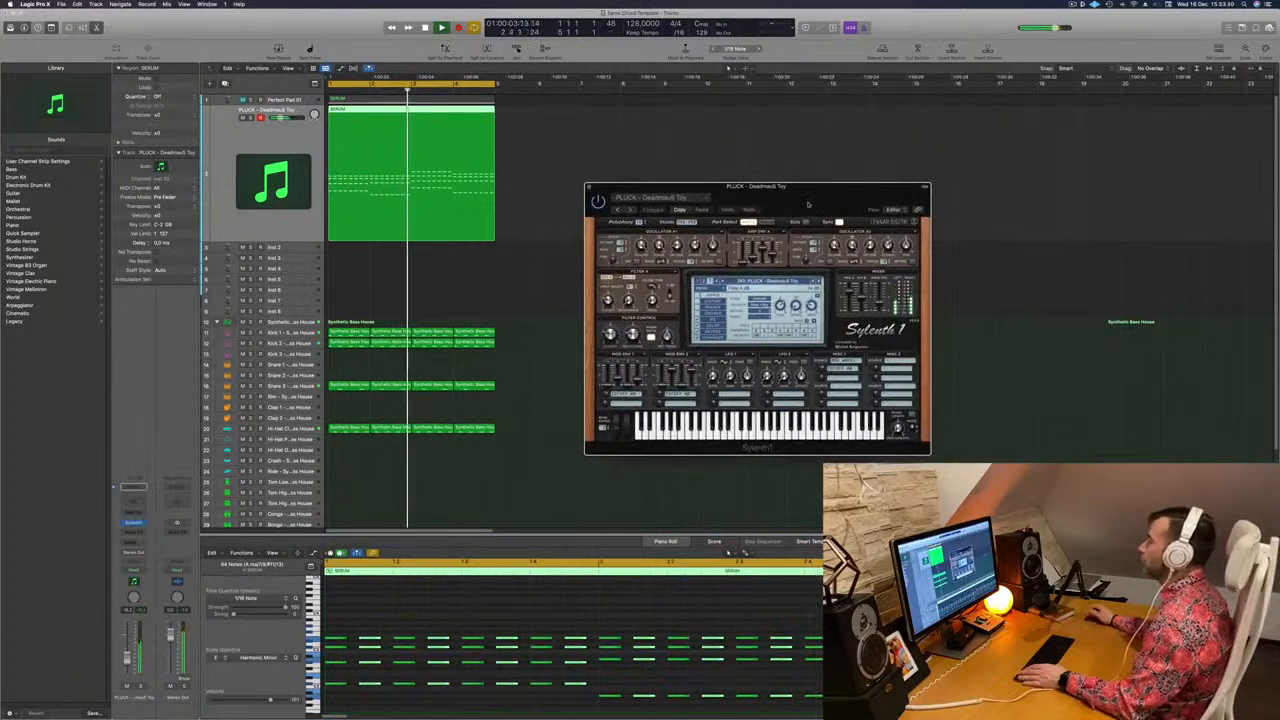
Step through the Sylenth1 pluck presets during playback and load PLUCK - Deadmau5 Thing 1
key("space")
key("space")
left_click(818, 282)
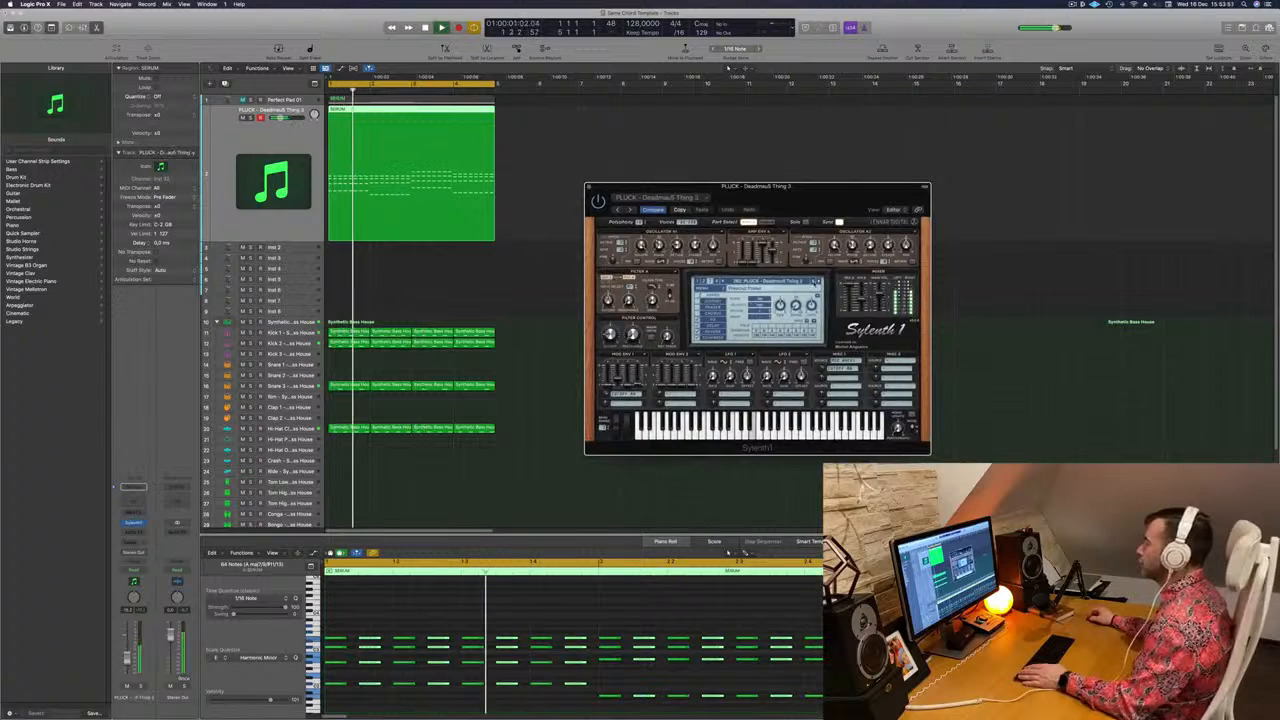
left_click(819, 282)
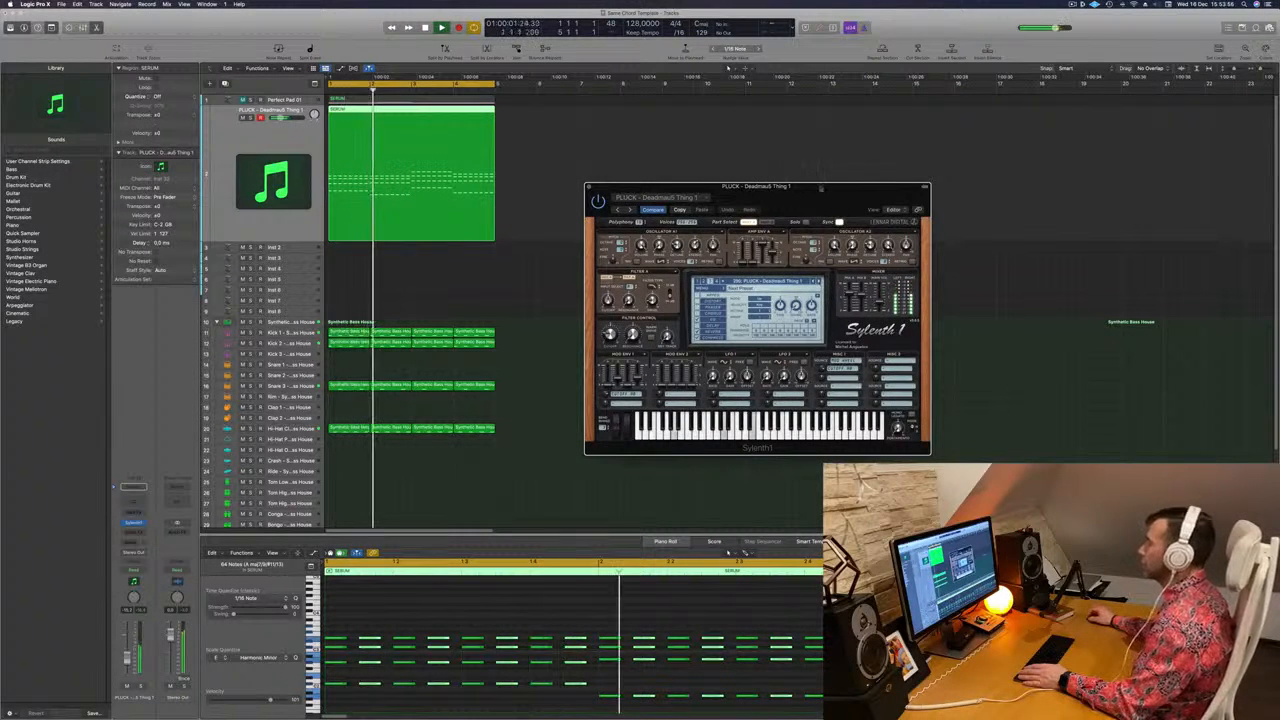
Show the Musical Typing keyboard, reposition the Sylenth1 window and replay the chord loop
key("super+k")
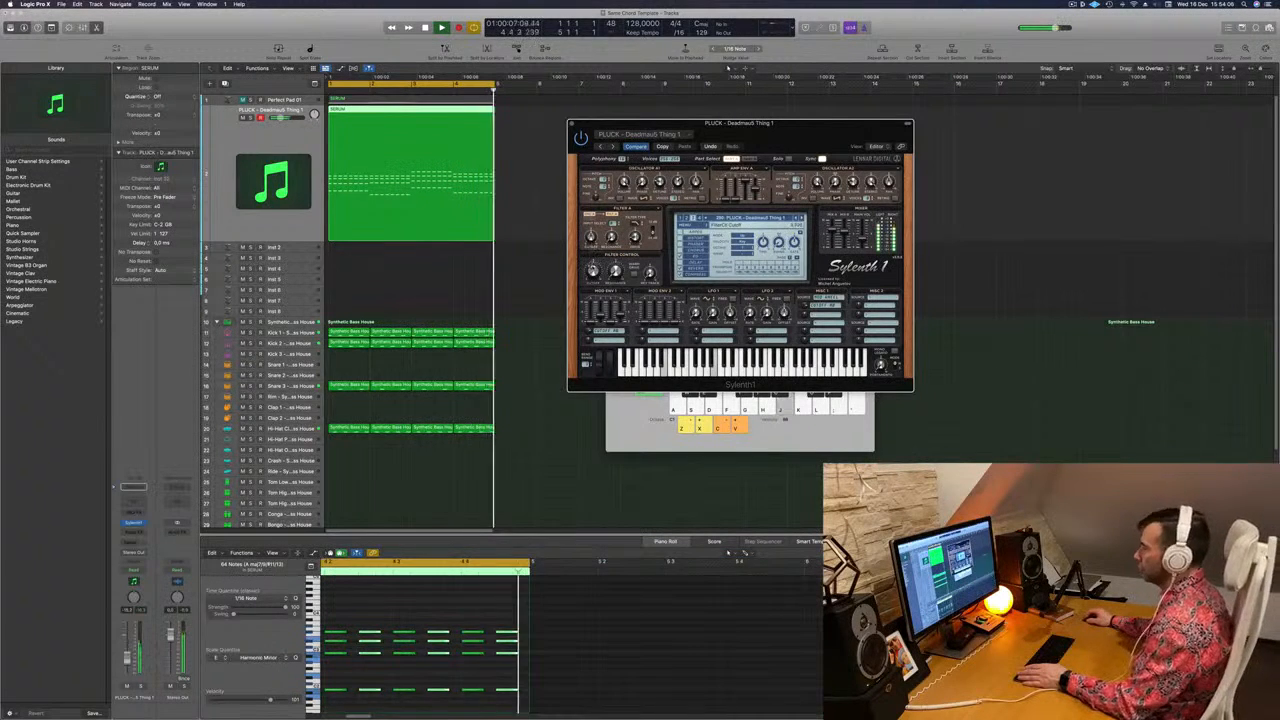
left_click_drag(727, 144, 779, 139)
key("space")
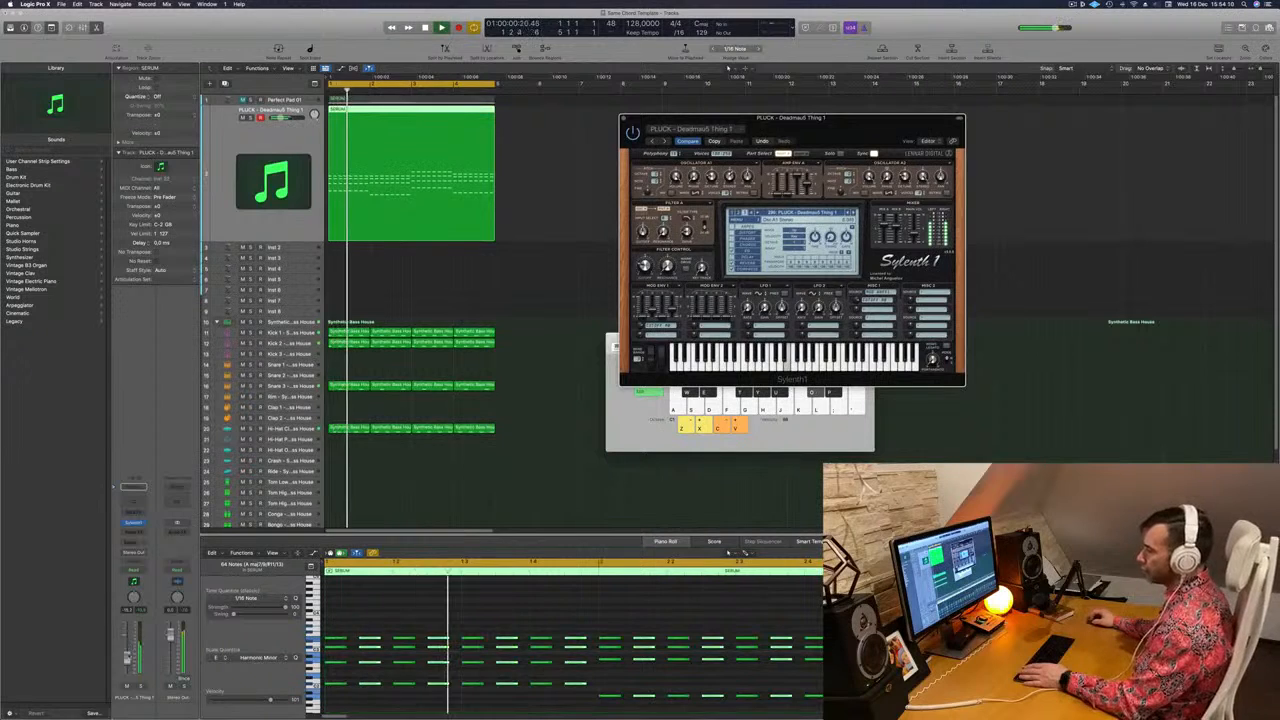
left_click(151, 491)
key("space")
key("space")
key("space")
key("space")
key("space")
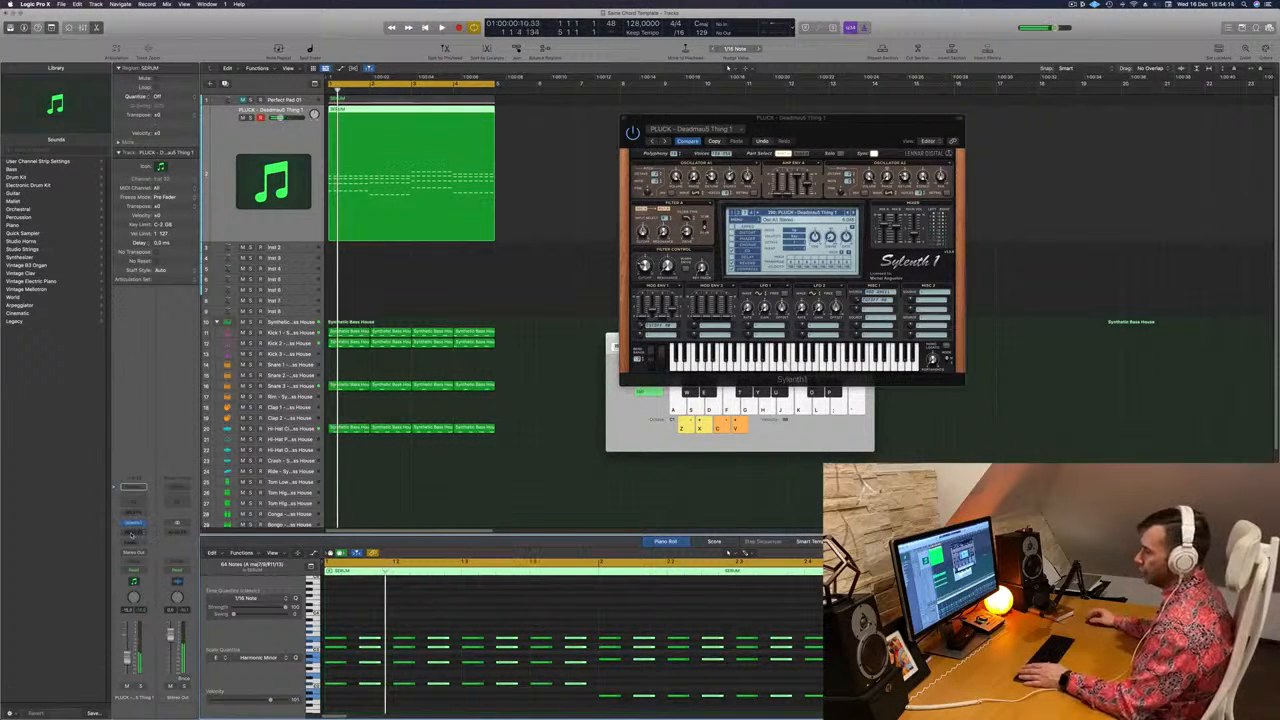
Insert a stereo Compressor after Sylenth1 on the pluck track
left_click(130, 534)
left_click(127, 530)
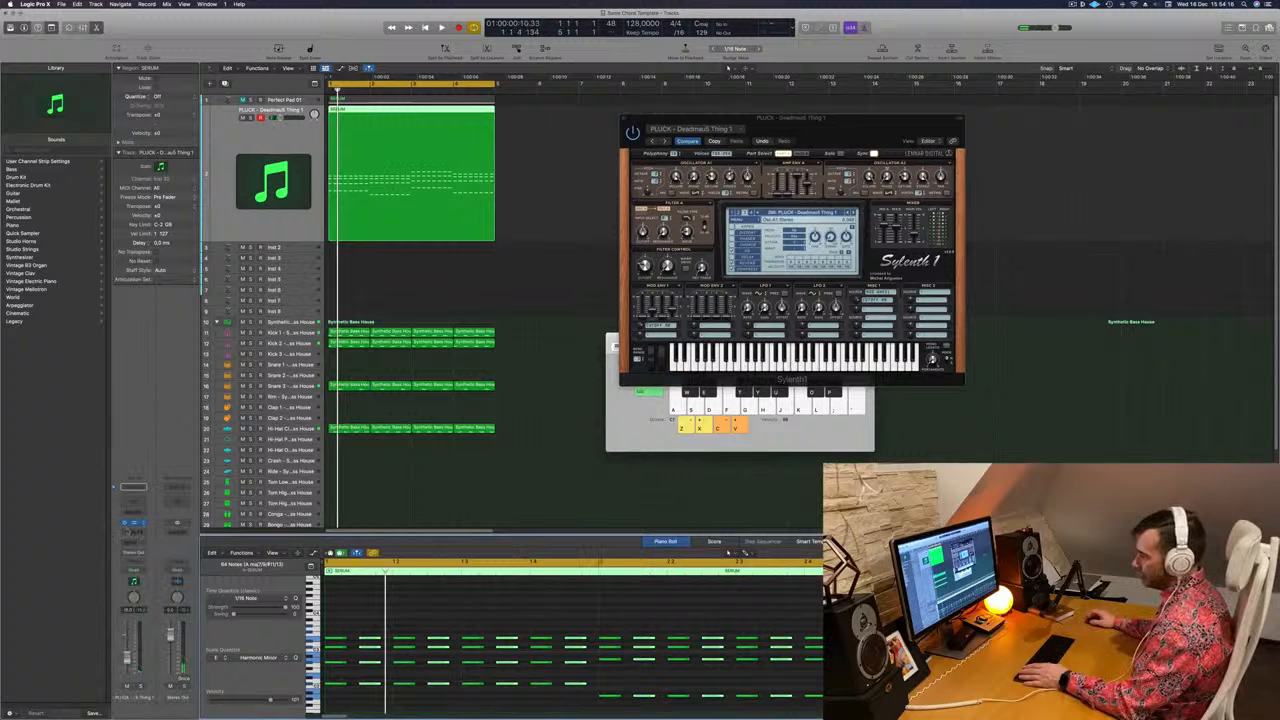
left_click(129, 532)
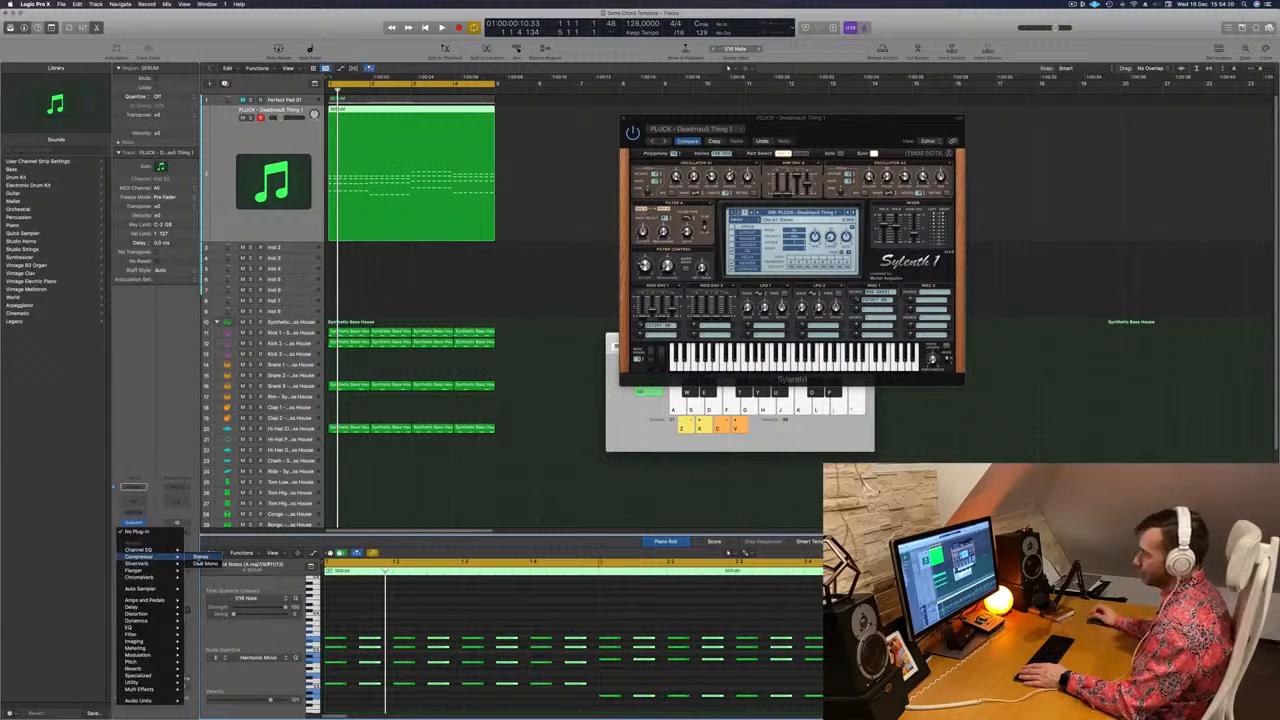
left_click(200, 557)
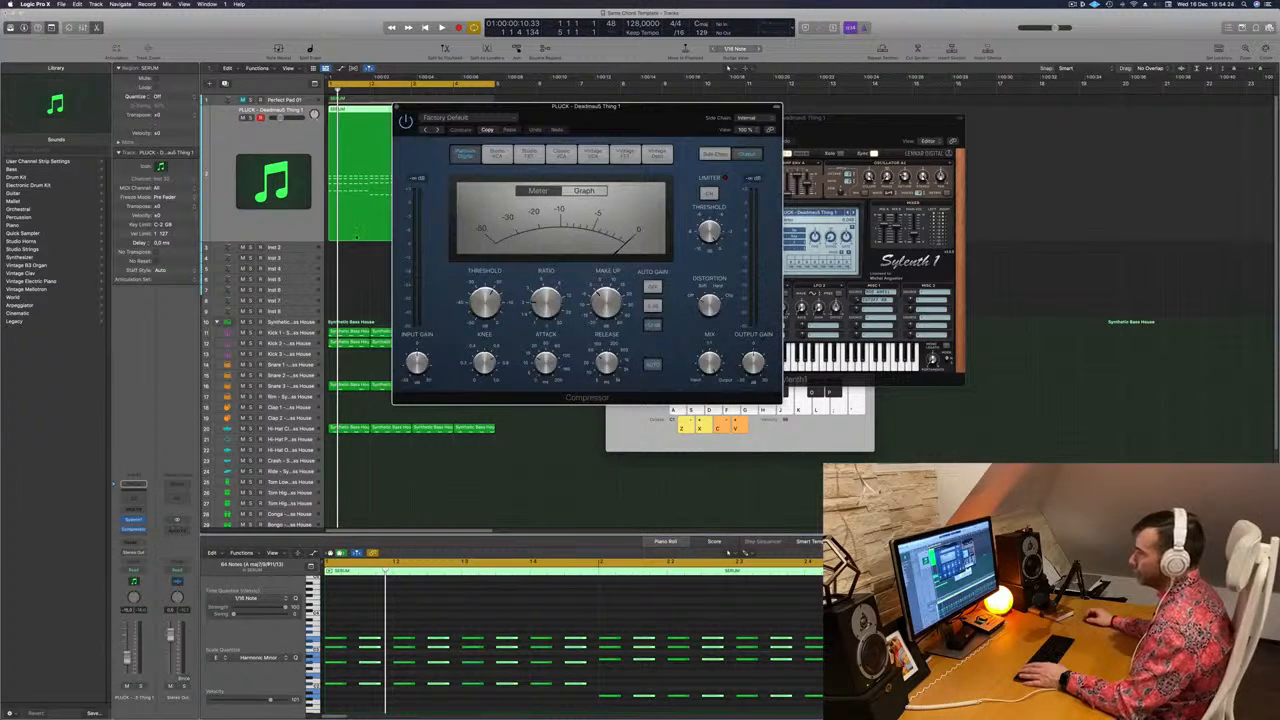
Set the compressor's side chain to Kick 1 - Synthetic Bass House (Inst 9) and raise its ratio while the loop plays
key("space")
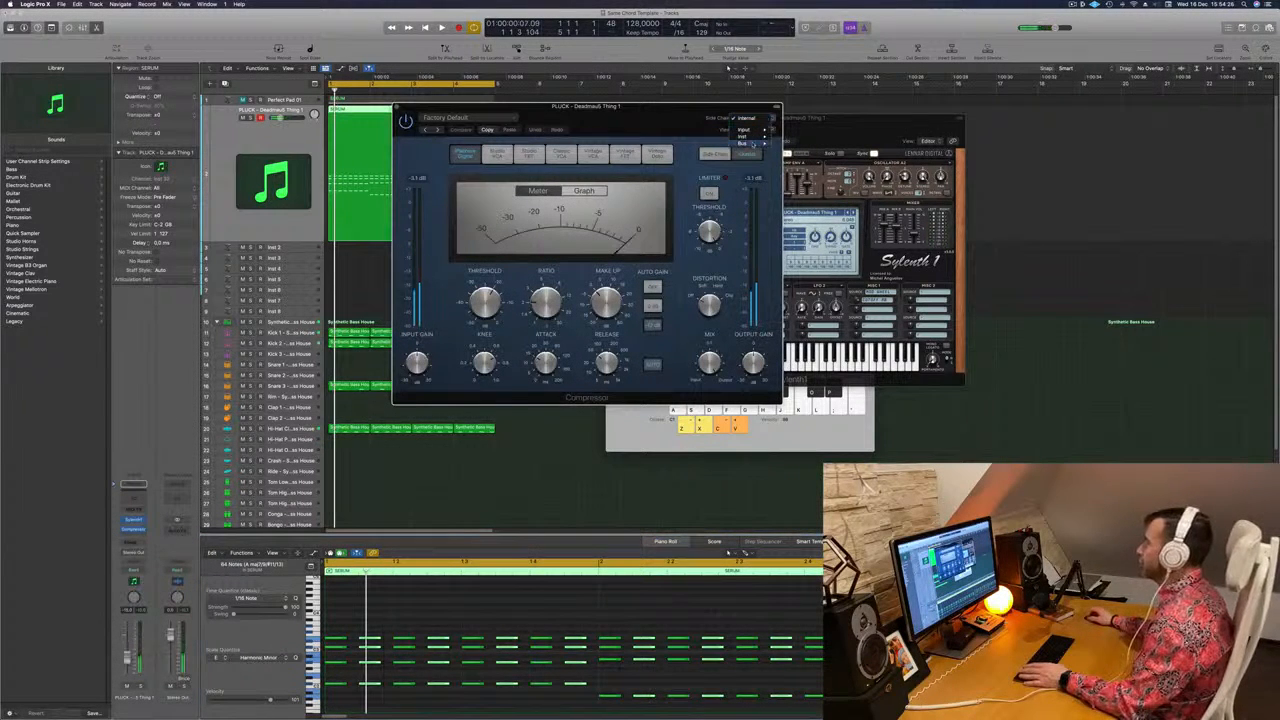
mouse_move(754, 145)
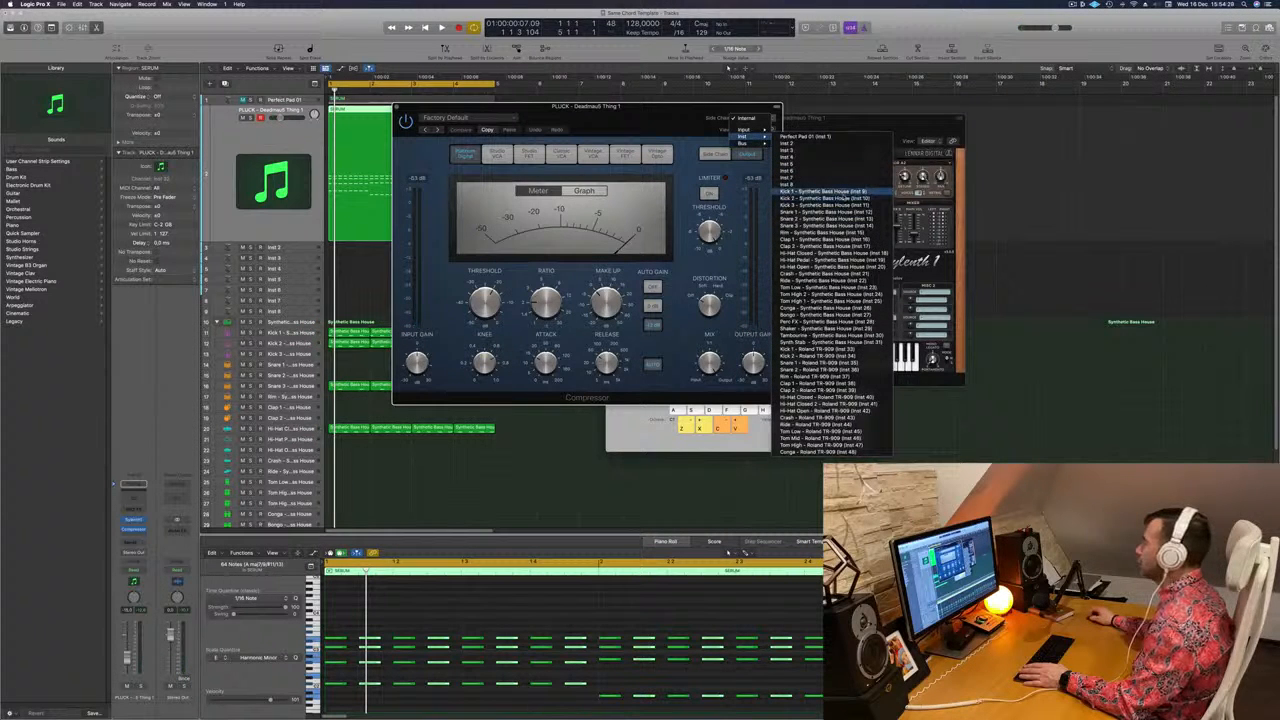
left_click(845, 193)
left_click_drag(646, 107, 858, 139)
key("space")
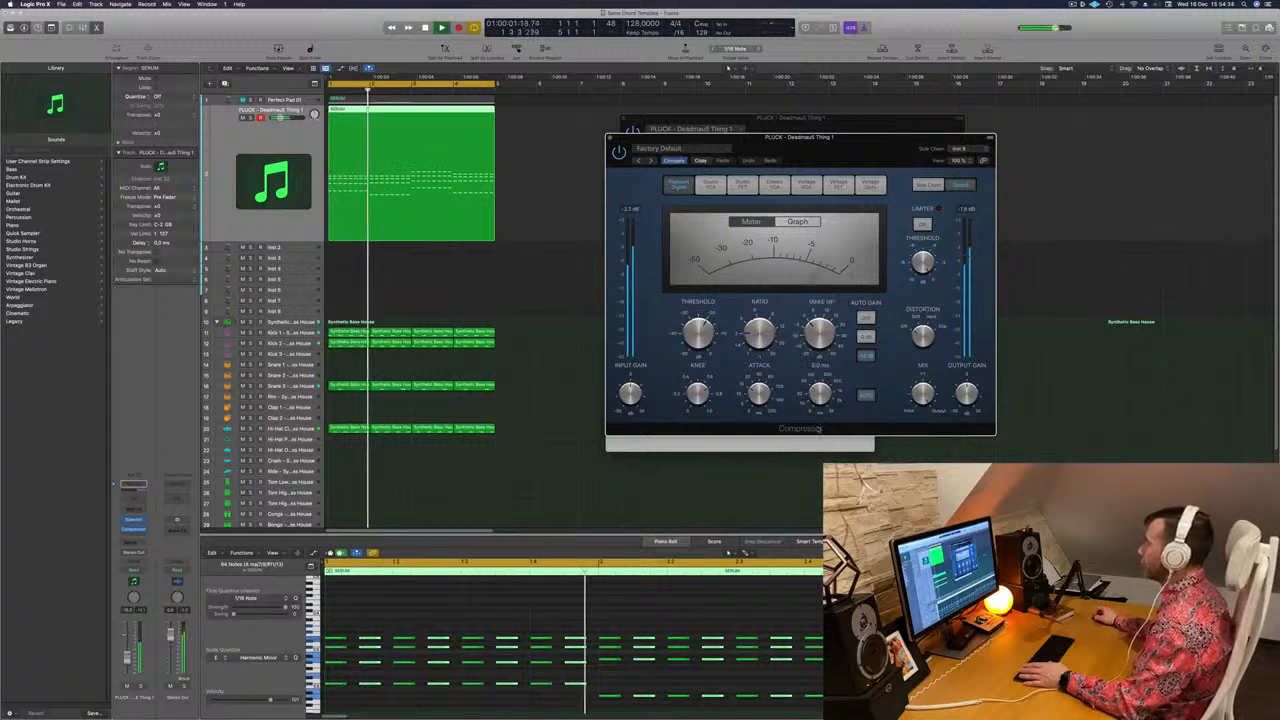
left_click_drag(757, 339, 757, 314)
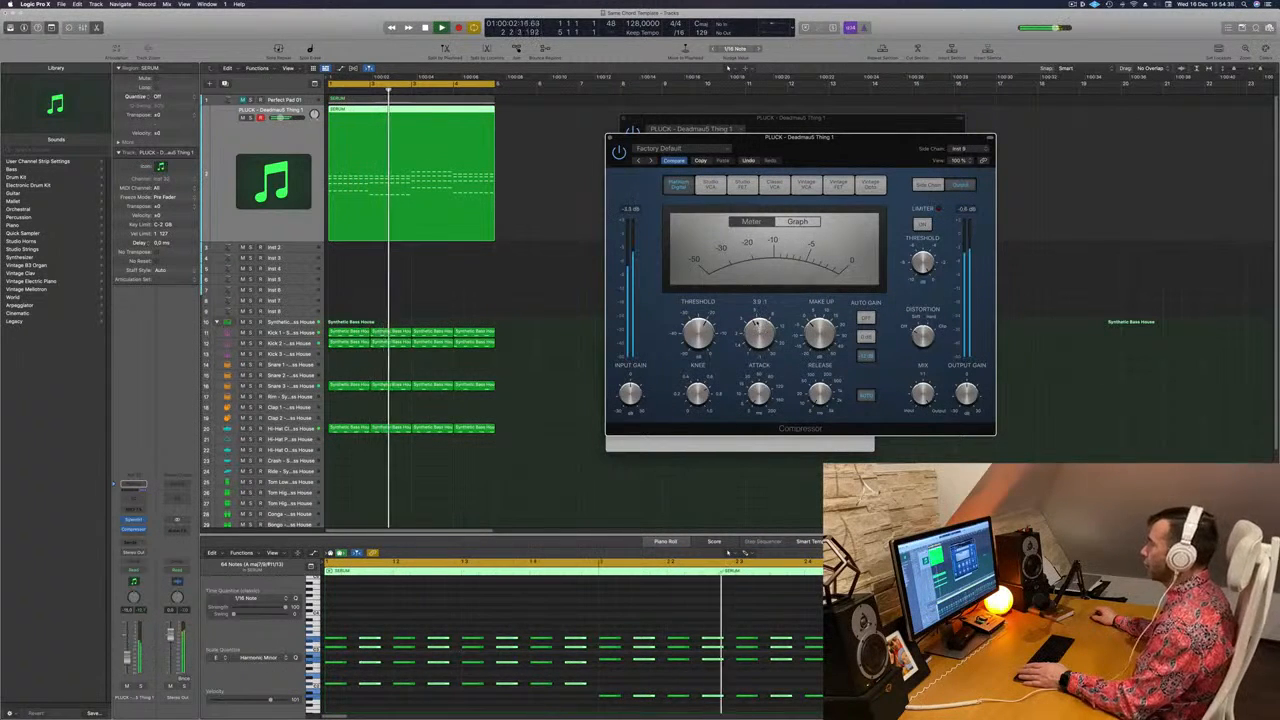
key("Return")
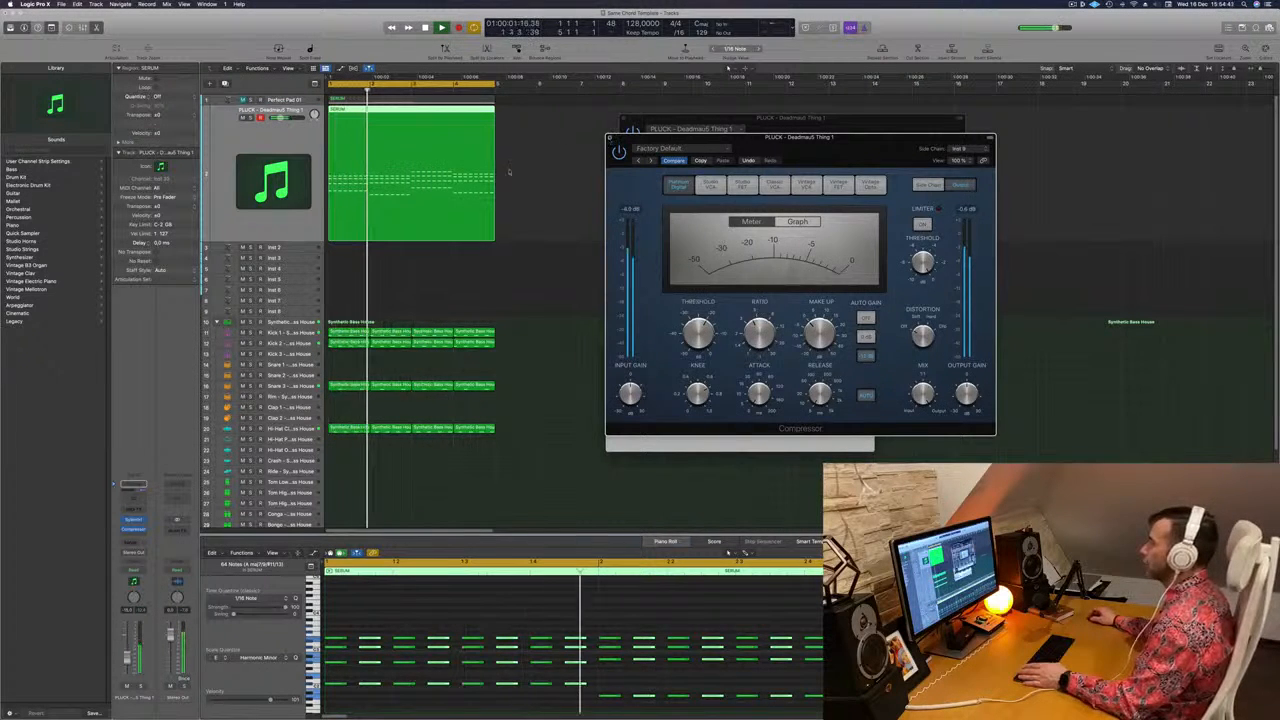
Close the compressor and adjust the Sylenth1 reverb's Dry/Wet amount while replaying the loop
left_click(611, 138)
left_click_drag(841, 144, 794, 140)
key("Return")
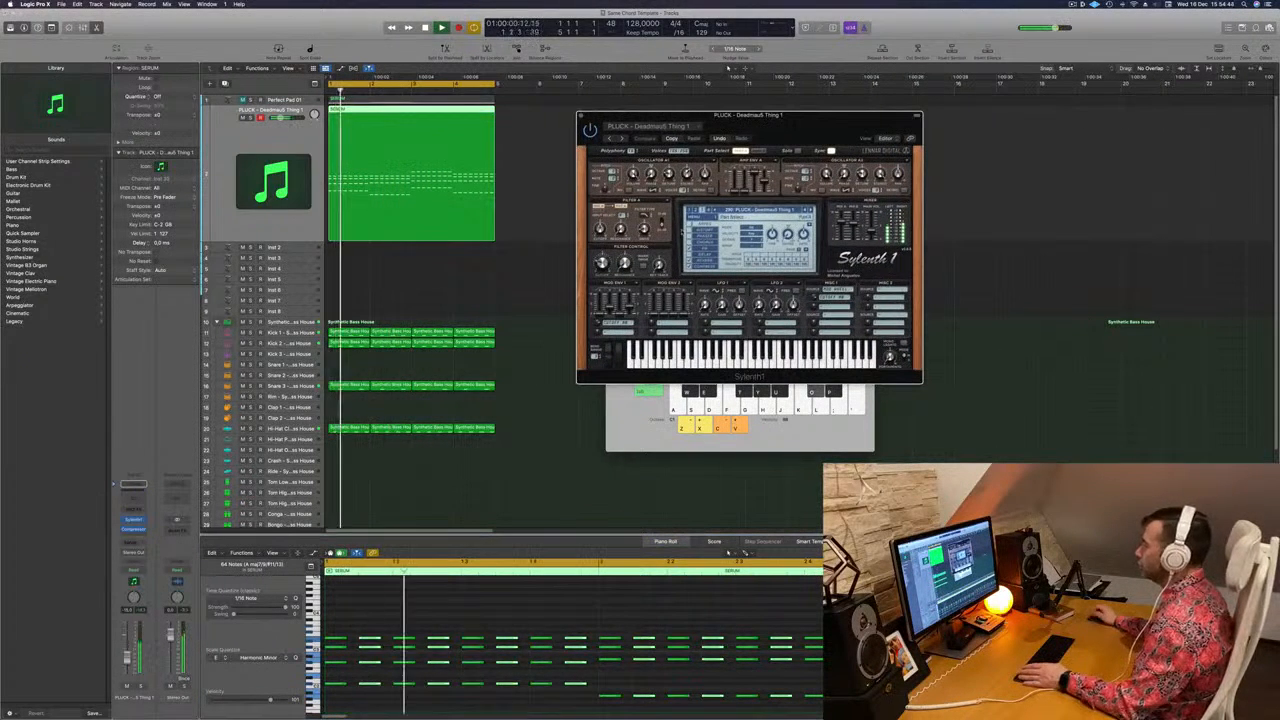
key("Return")
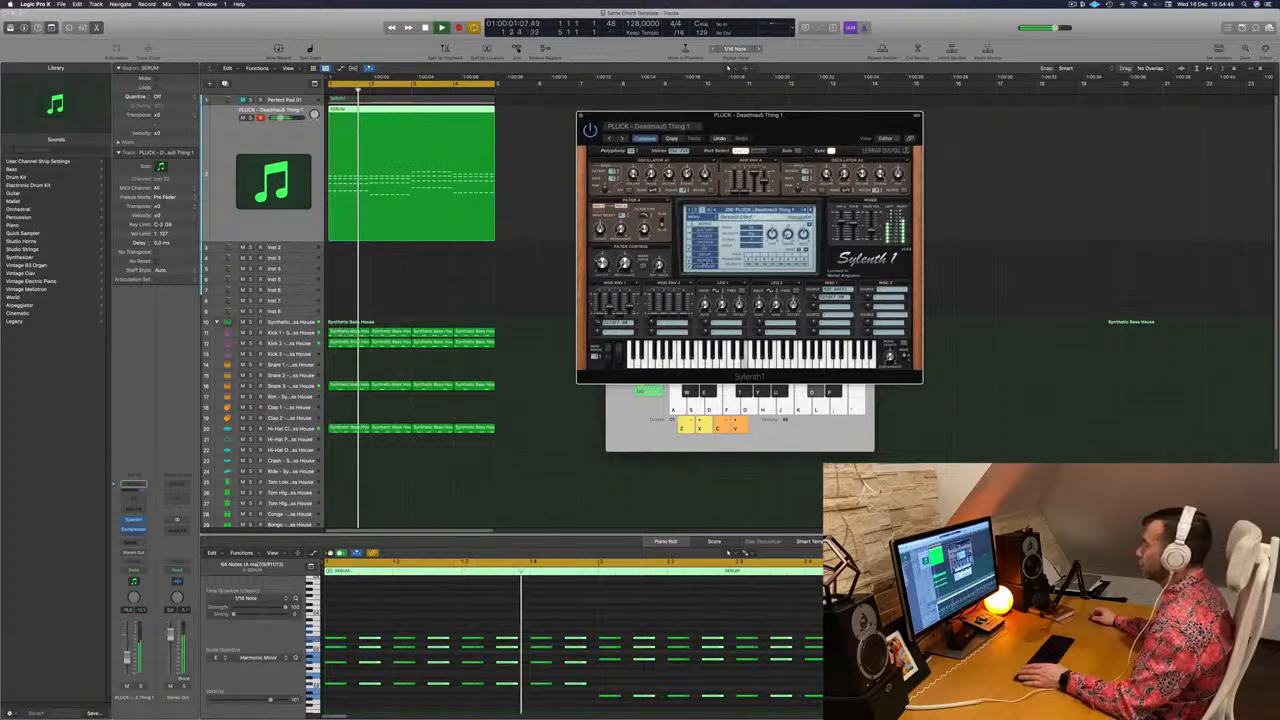
key("Return")
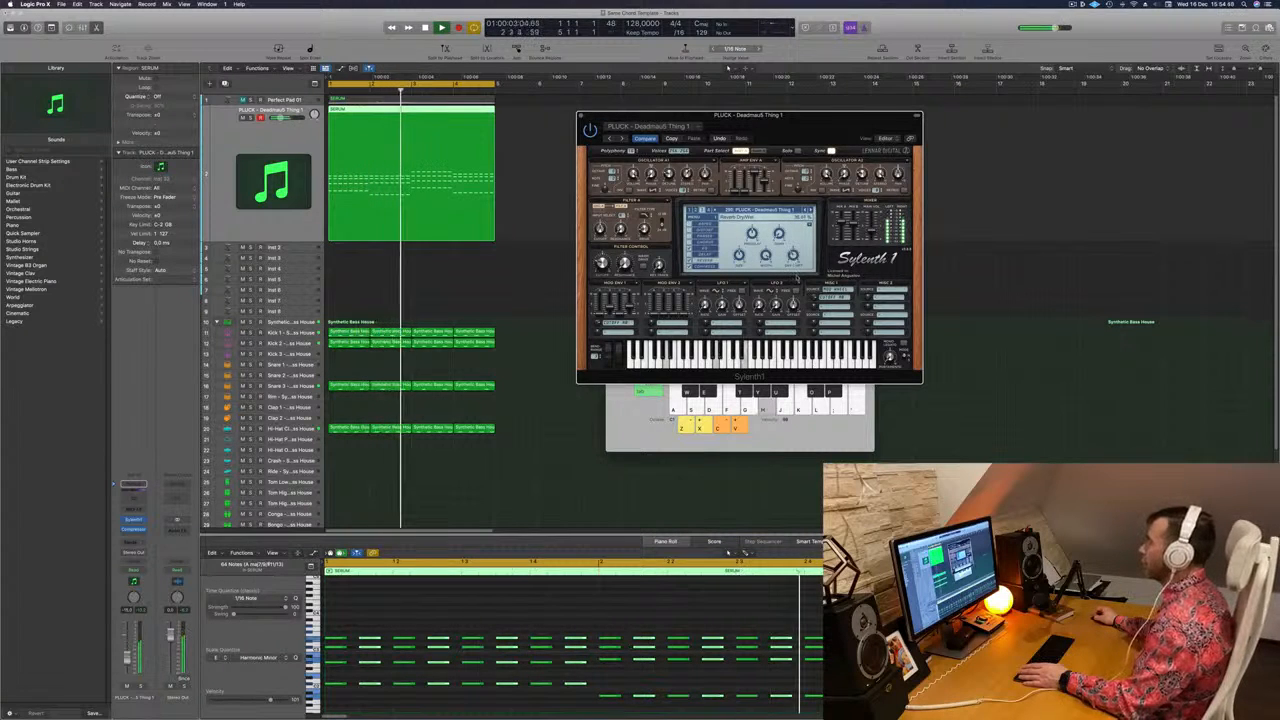
left_click_drag(800, 117, 827, 121)
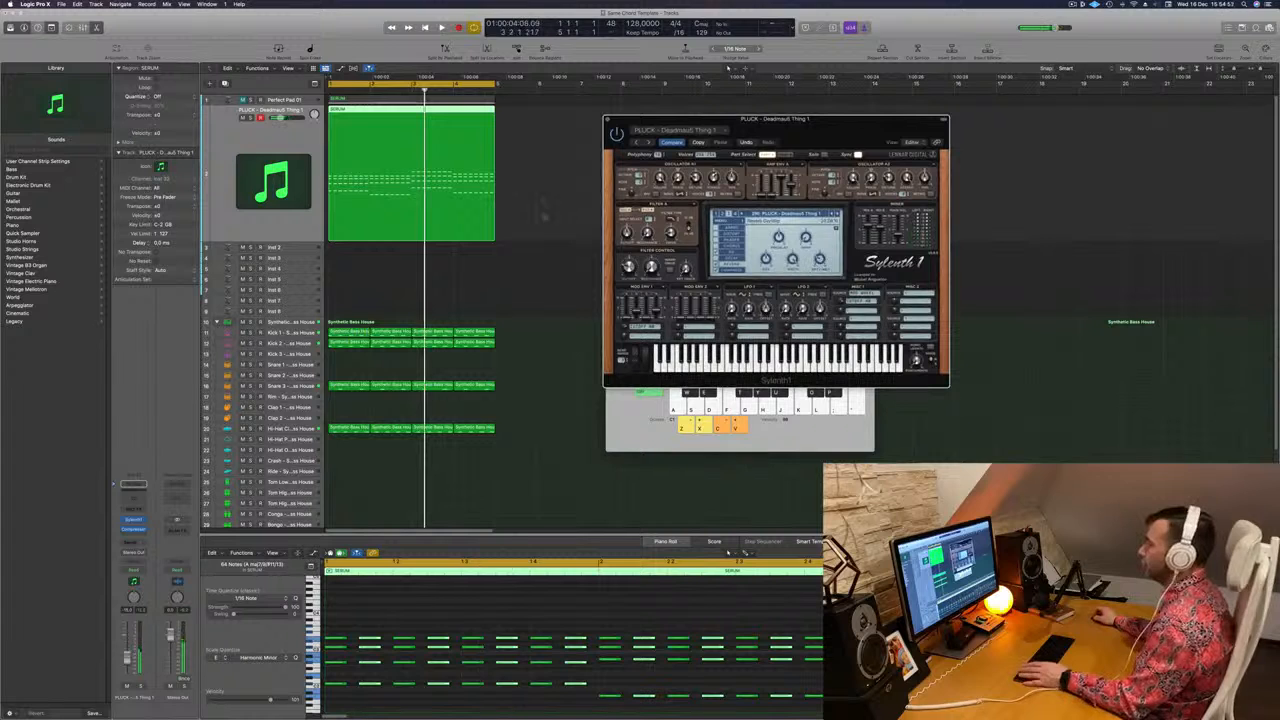
left_click(230, 217)
left_click_drag(794, 135, 911, 123)
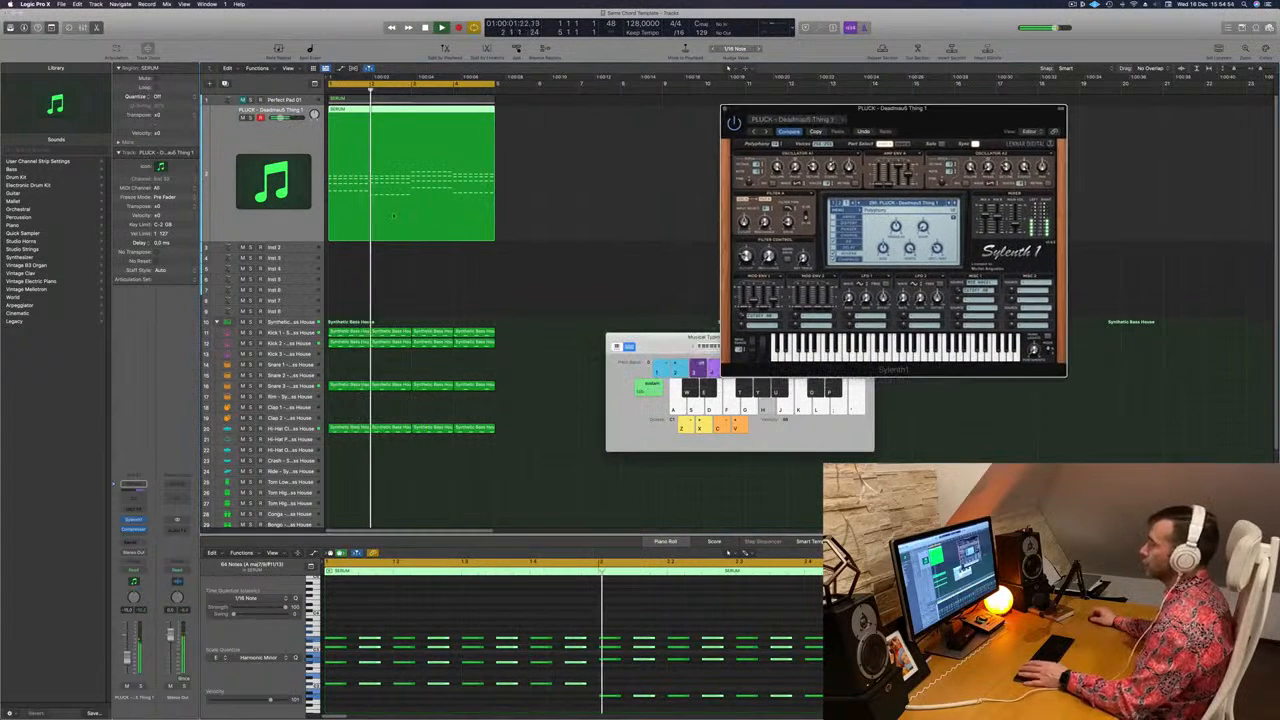
left_click(238, 231)
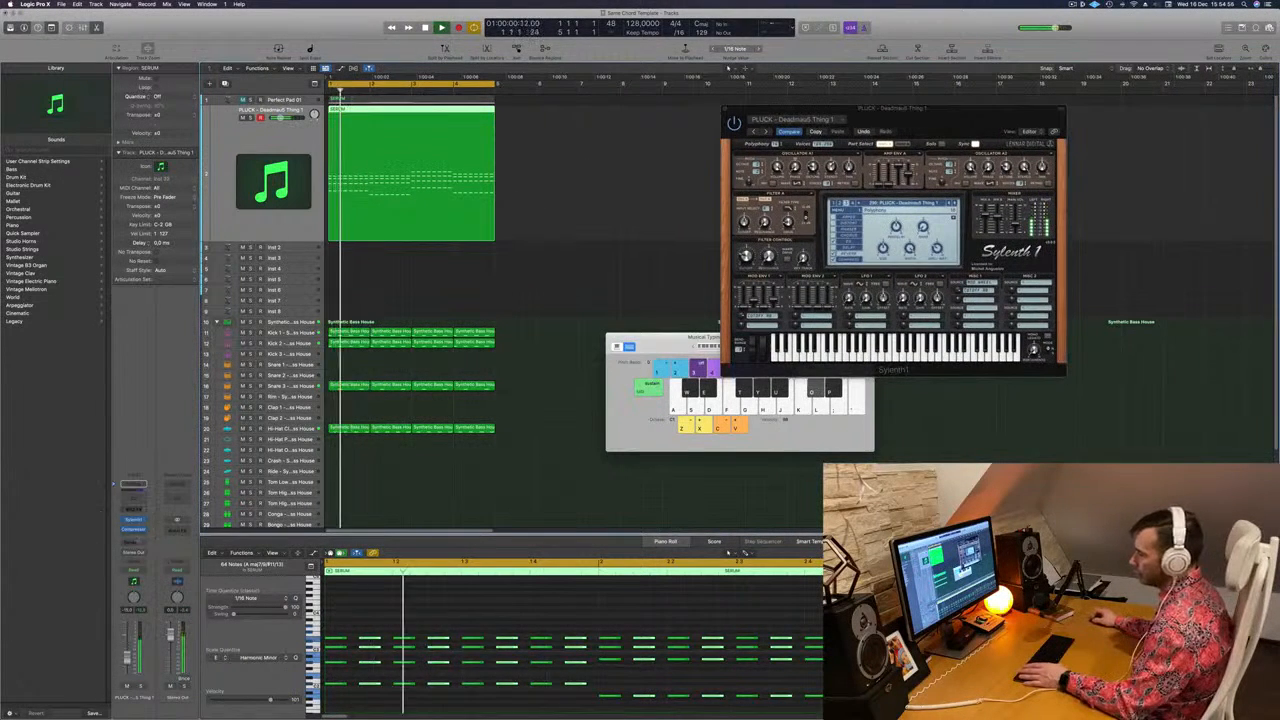
Send the pluck track to Bus 7 and insert a stereo SilverVerb on the resulting aux channel
left_click(133, 530)
mouse_move(139, 556)
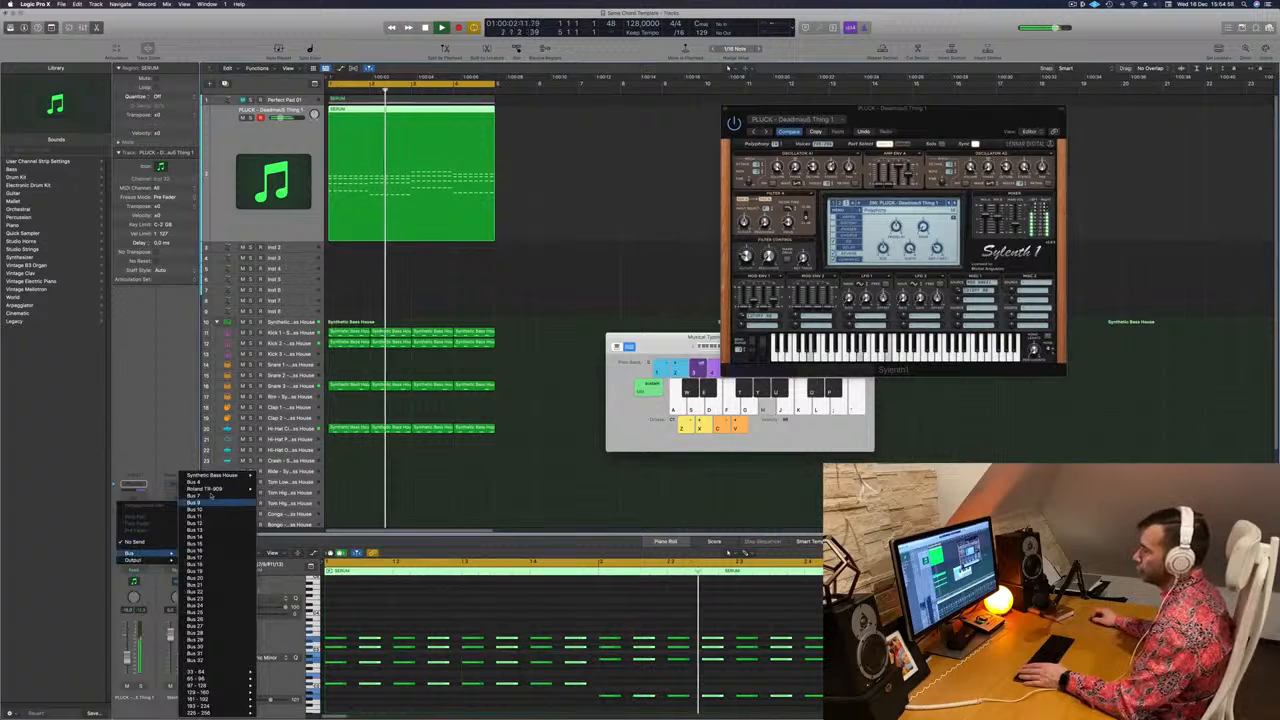
left_click(208, 498)
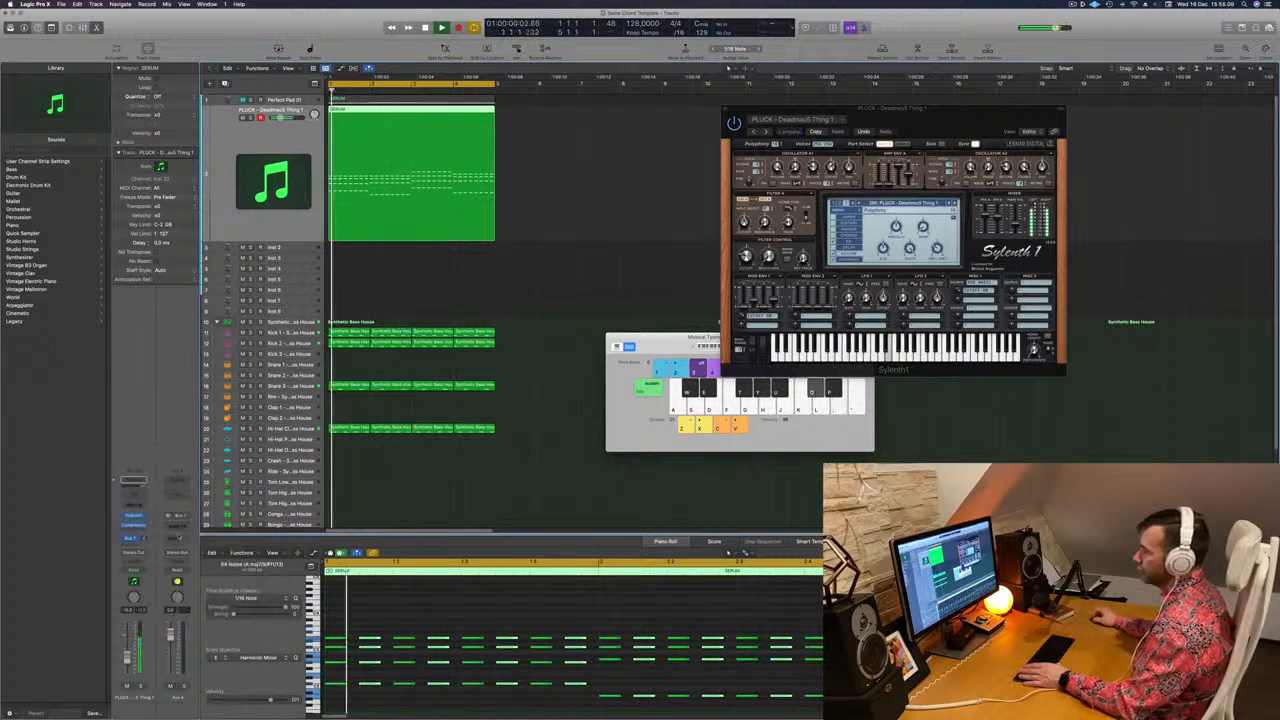
left_click(133, 524)
mouse_move(190, 557)
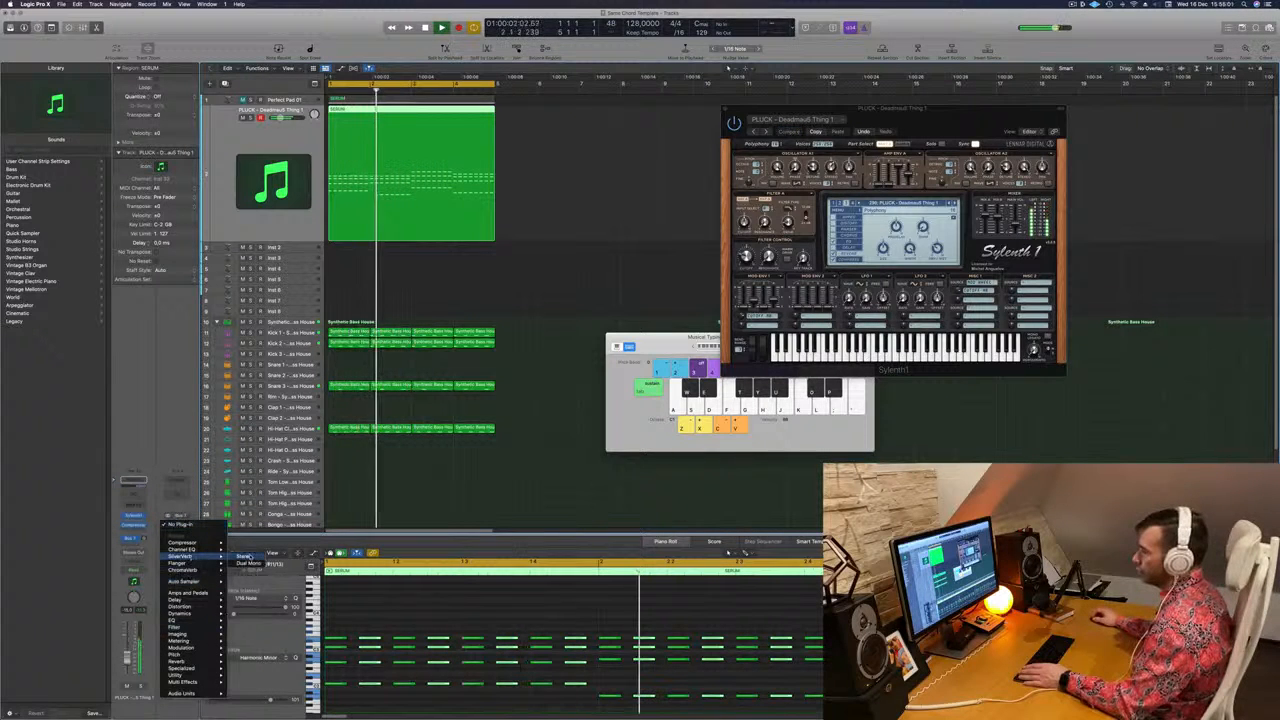
left_click(240, 557)
Load the grandiose SilverVerb preset with Wet at 100% and turn up the pluck track's Bus 7 send
left_click(500, 119)
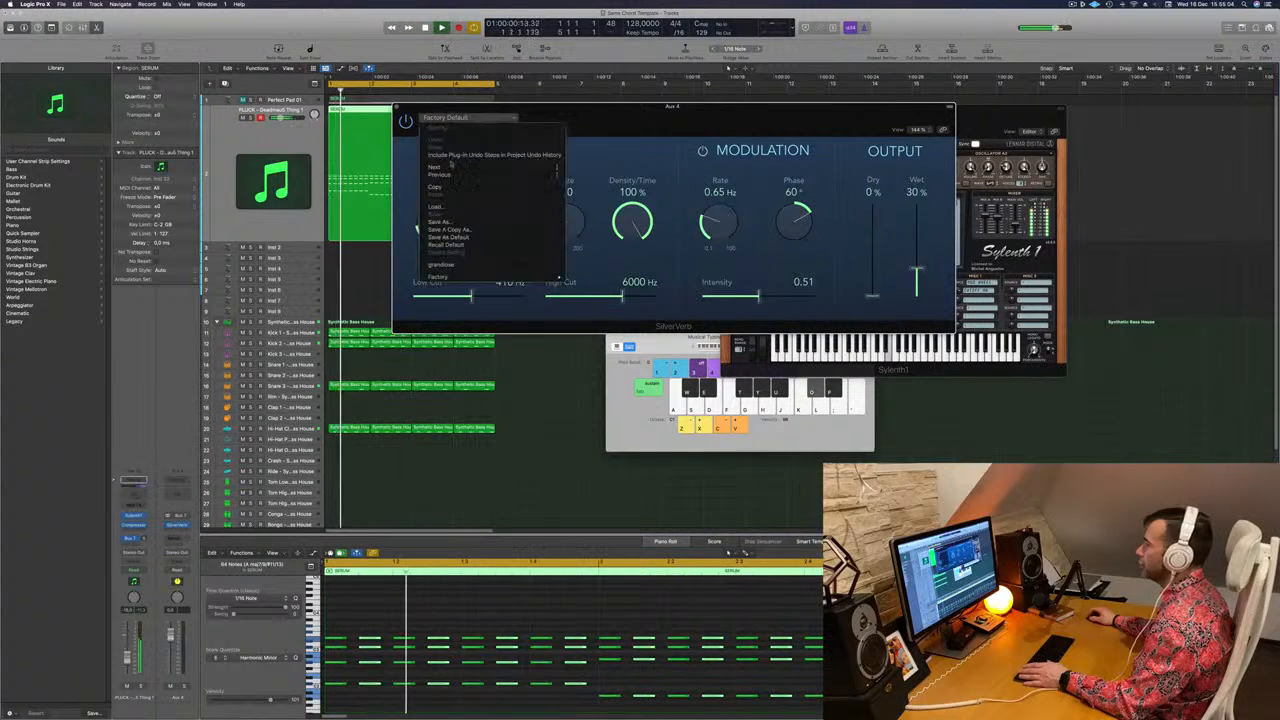
left_click(470, 270)
left_click_drag(904, 208, 904, 200)
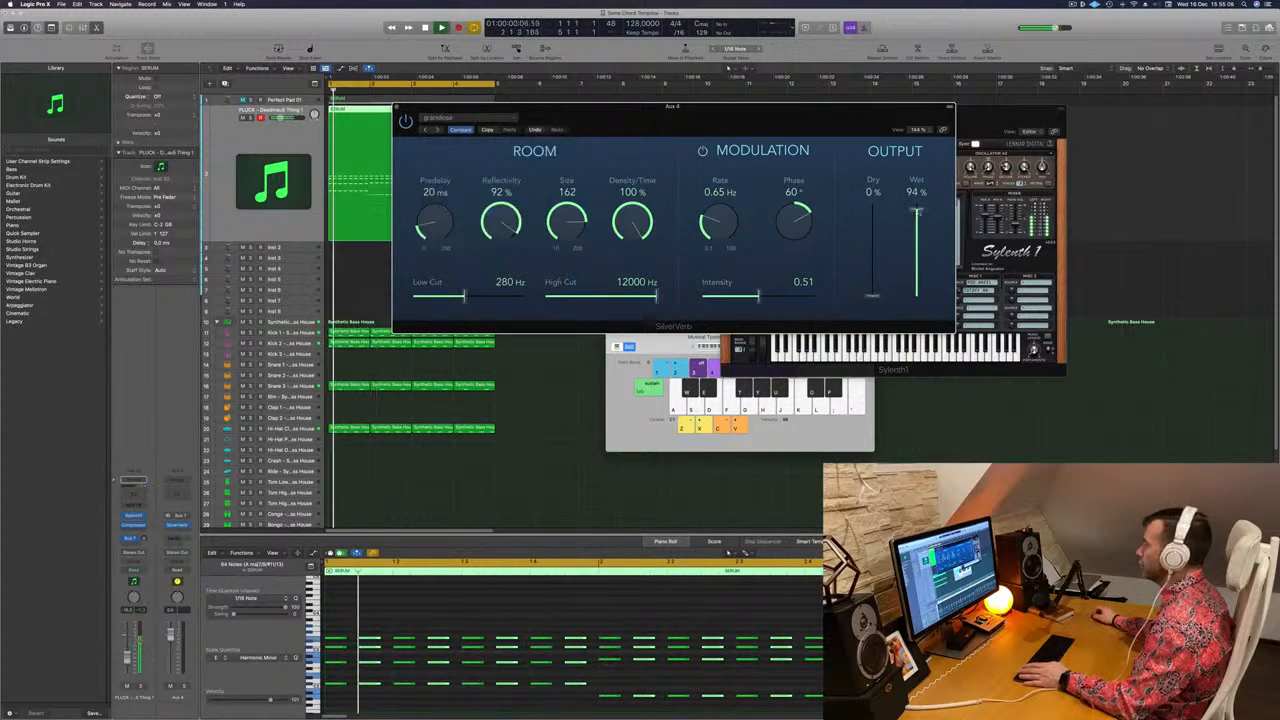
left_click_drag(805, 113, 958, 119)
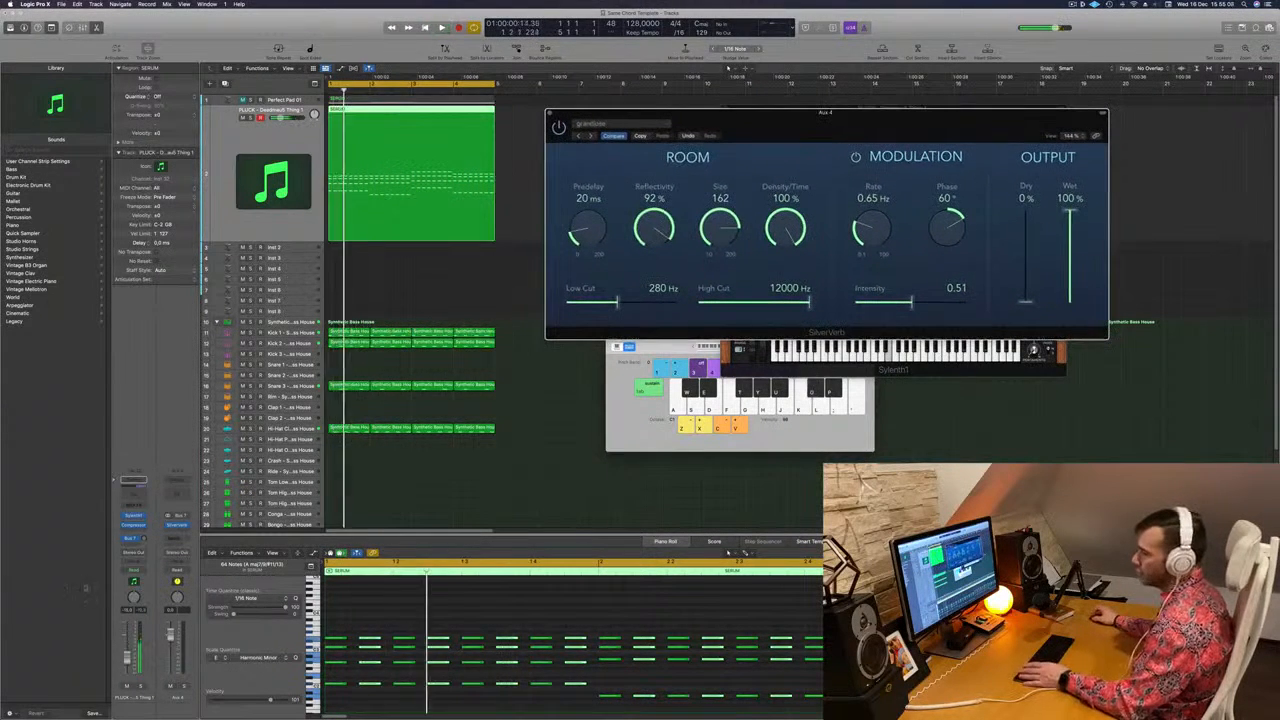
left_click_drag(144, 539, 145, 540)
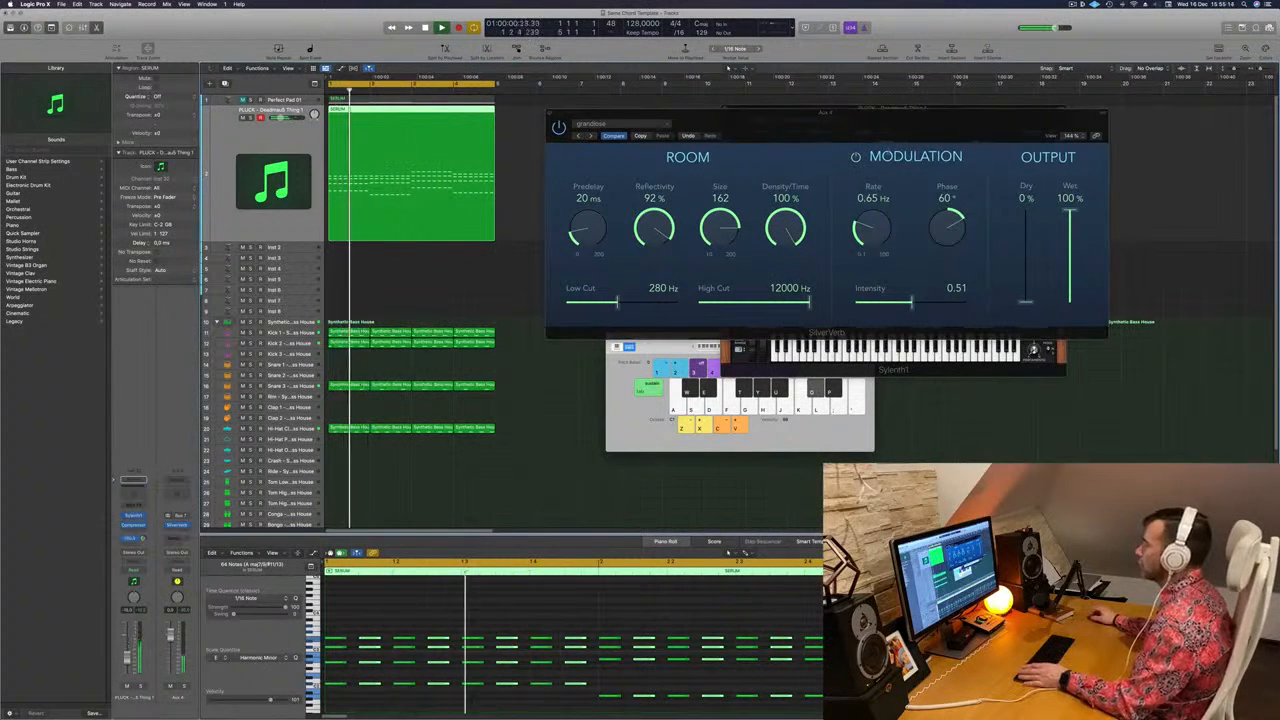
Set the SilverVerb's Size to 106, Density/Time to 73% and High Cut to 9700 Hz
left_click(799, 252)
left_click_drag(797, 253, 805, 276)
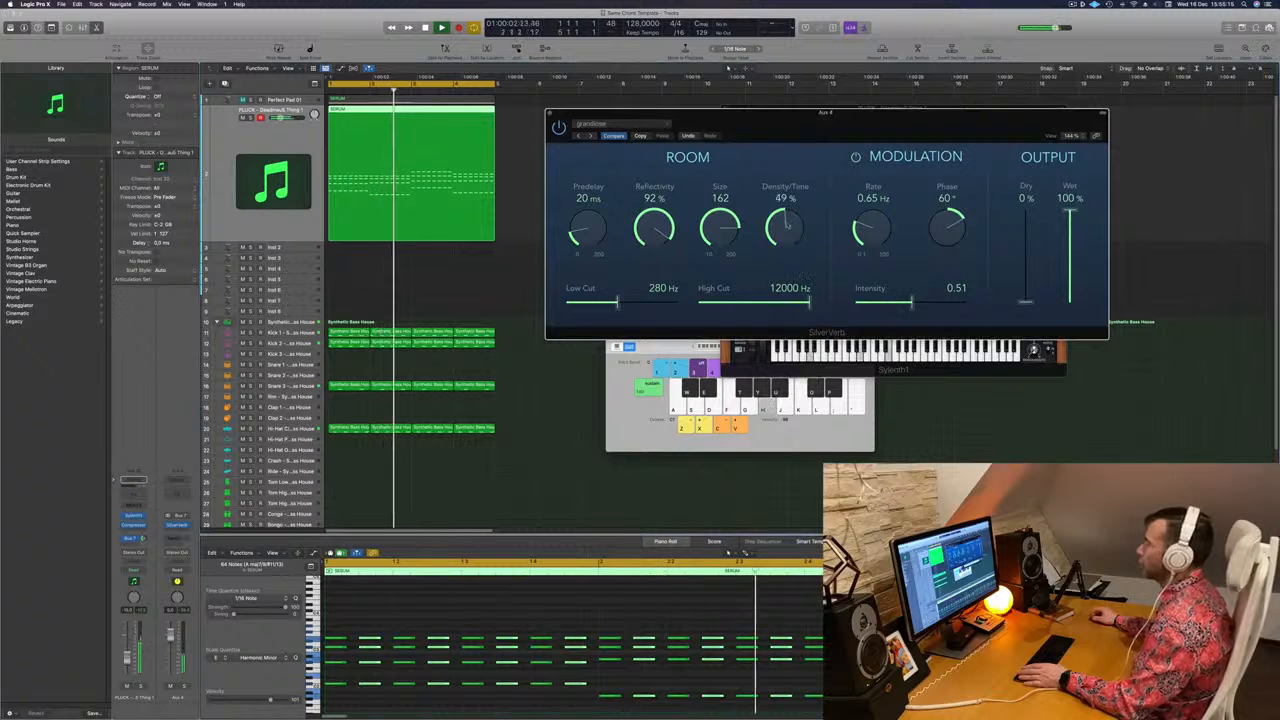
left_click_drag(730, 253, 787, 221)
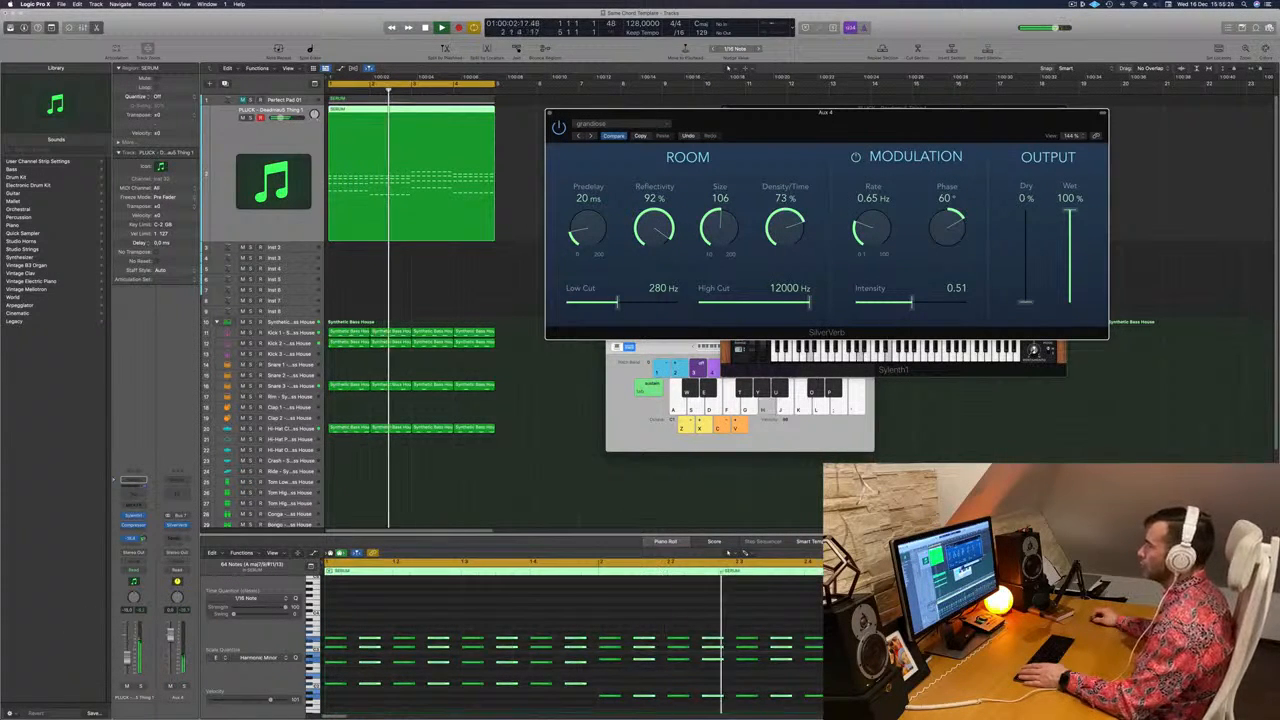
left_click(839, 402)
left_click_drag(796, 306, 799, 308)
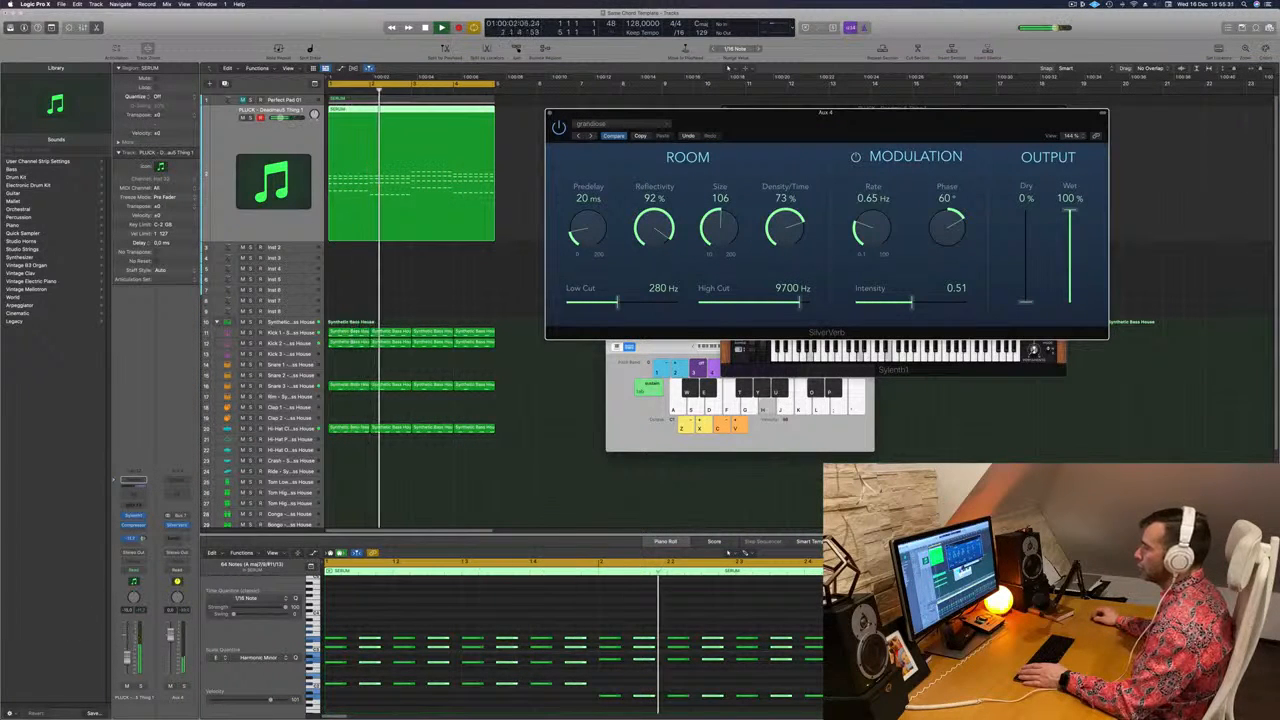
Add a Compressor side-chained to Inst 9 after SilverVerb on Aux 4, and readjust the pluck's Bus 7 send level
left_click_drag(145, 538, 147, 539)
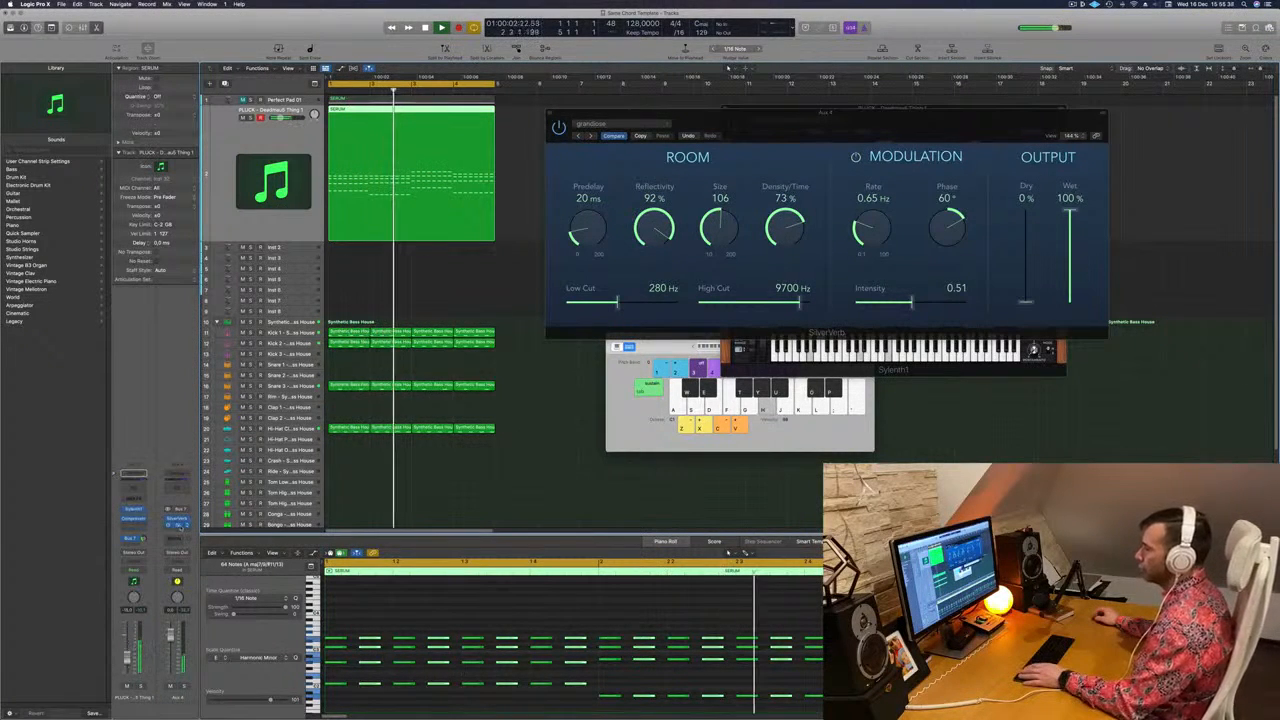
left_click(180, 524)
left_click_drag(646, 121, 1014, 198)
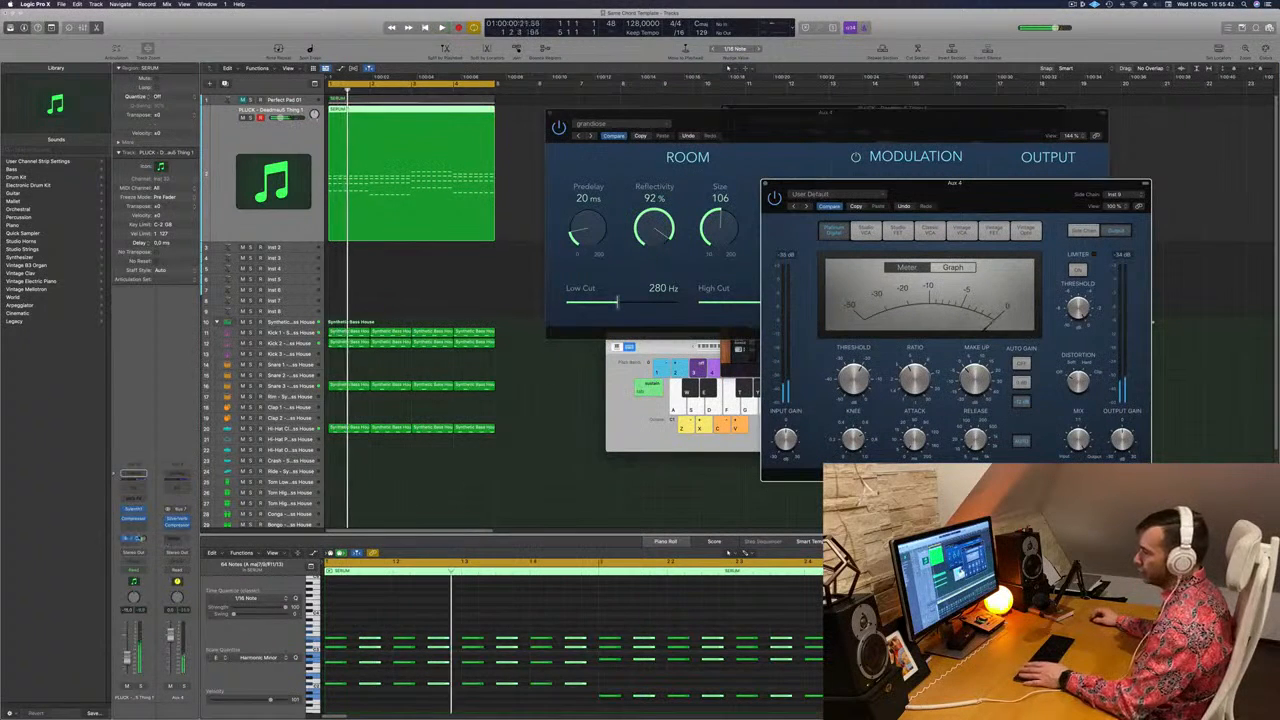
left_click_drag(143, 538, 143, 536)
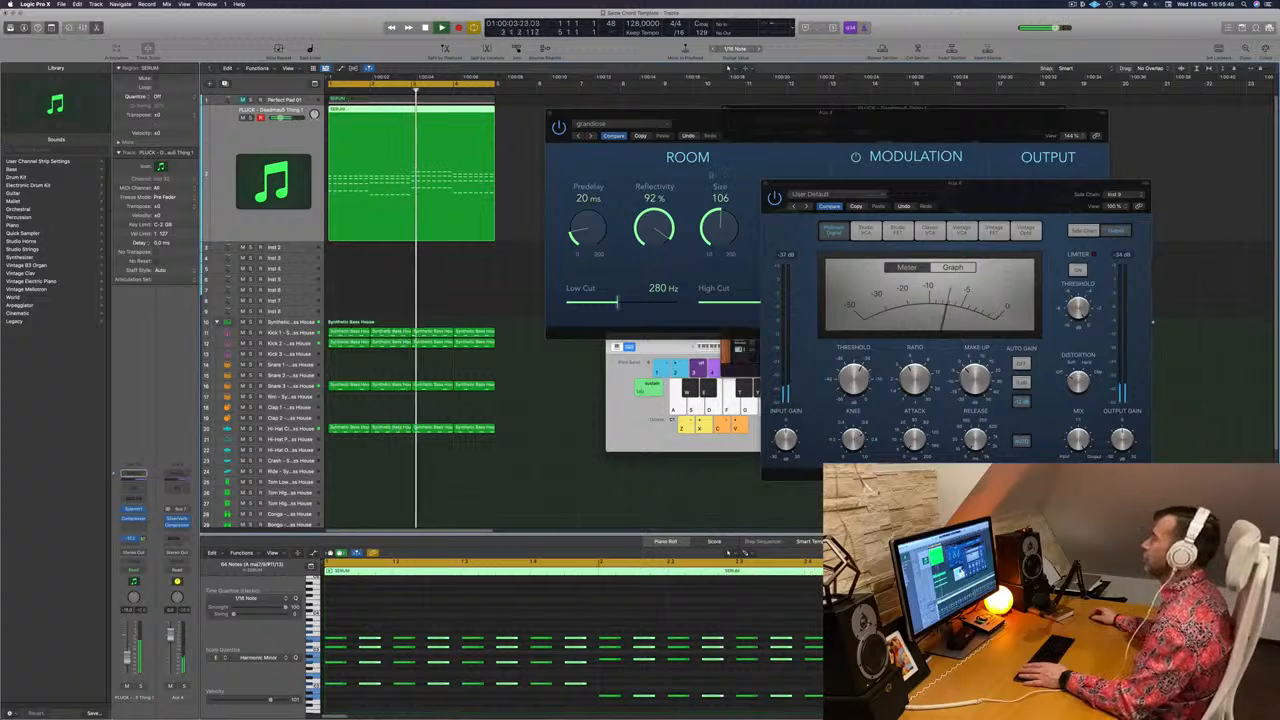
Close the Aux 4 Compressor and SilverVerb windows
left_click(767, 184)
left_click_drag(698, 142, 684, 150)
left_click_drag(762, 124, 692, 146)
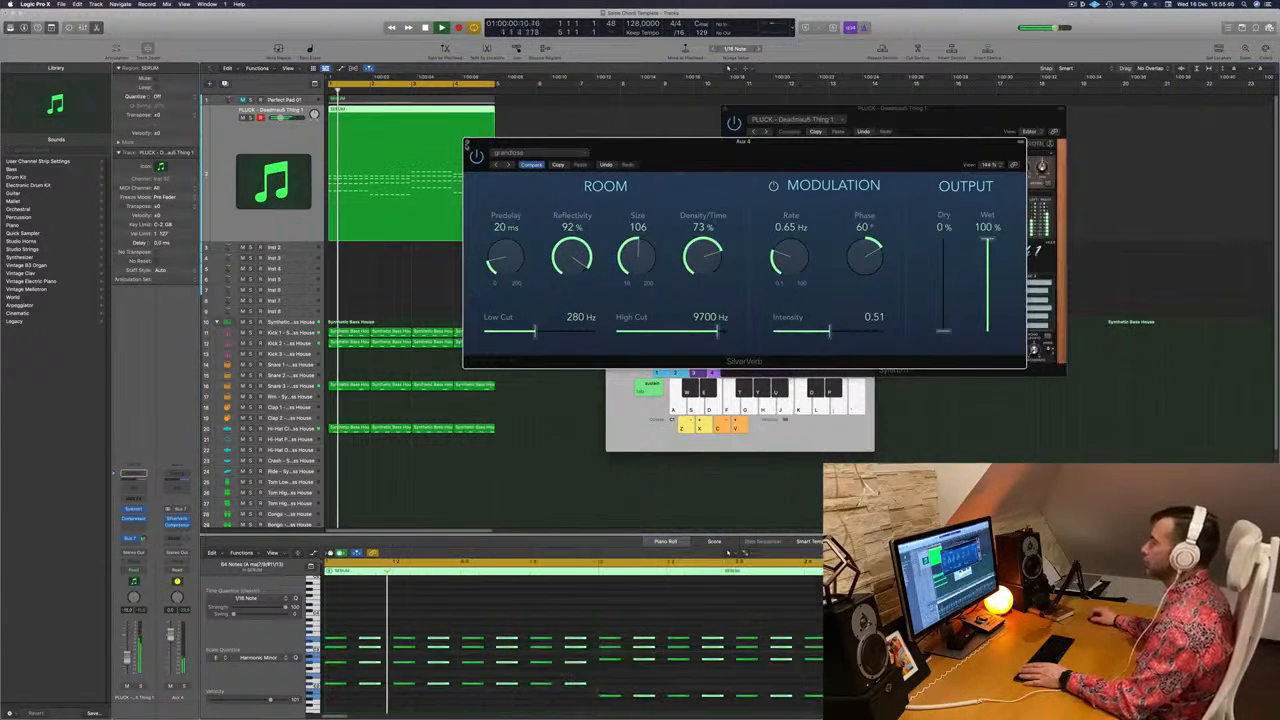
left_click(467, 141)
left_click(509, 140)
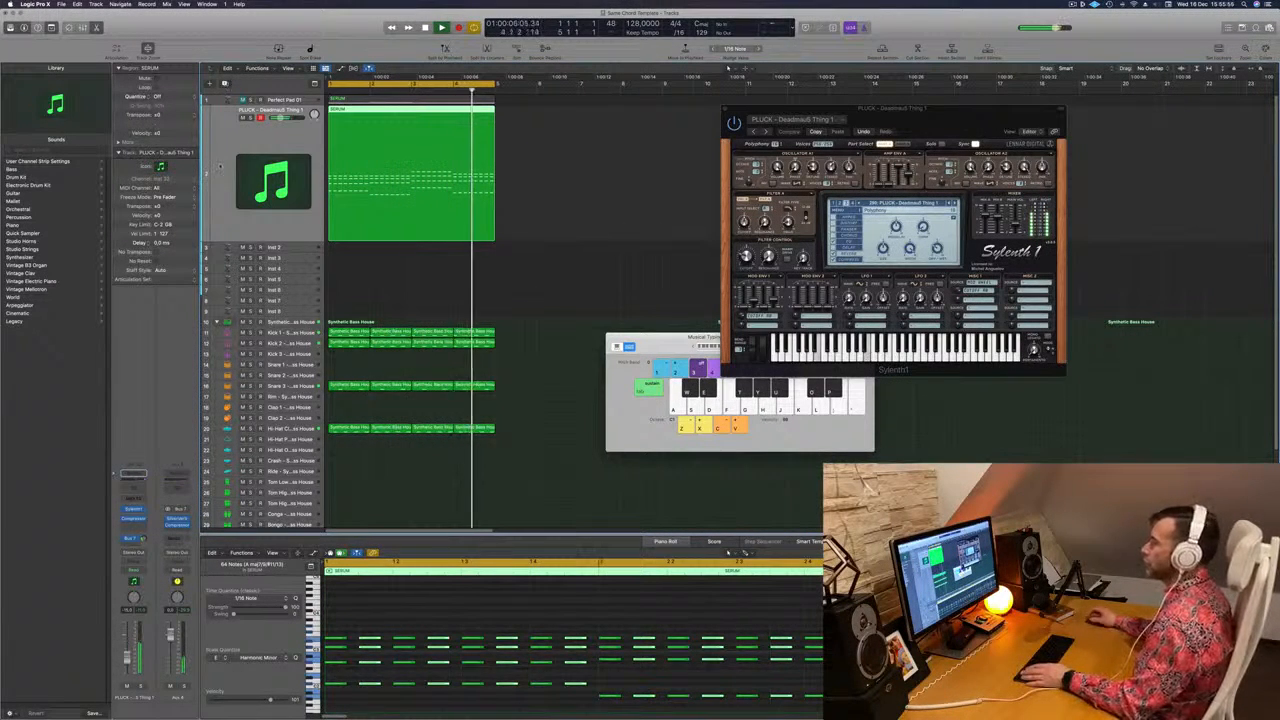
Duplicate the pluck track with its settings, copy the pluck chord region onto the new track and select the copy
key("super+d")
left_click(414, 110)
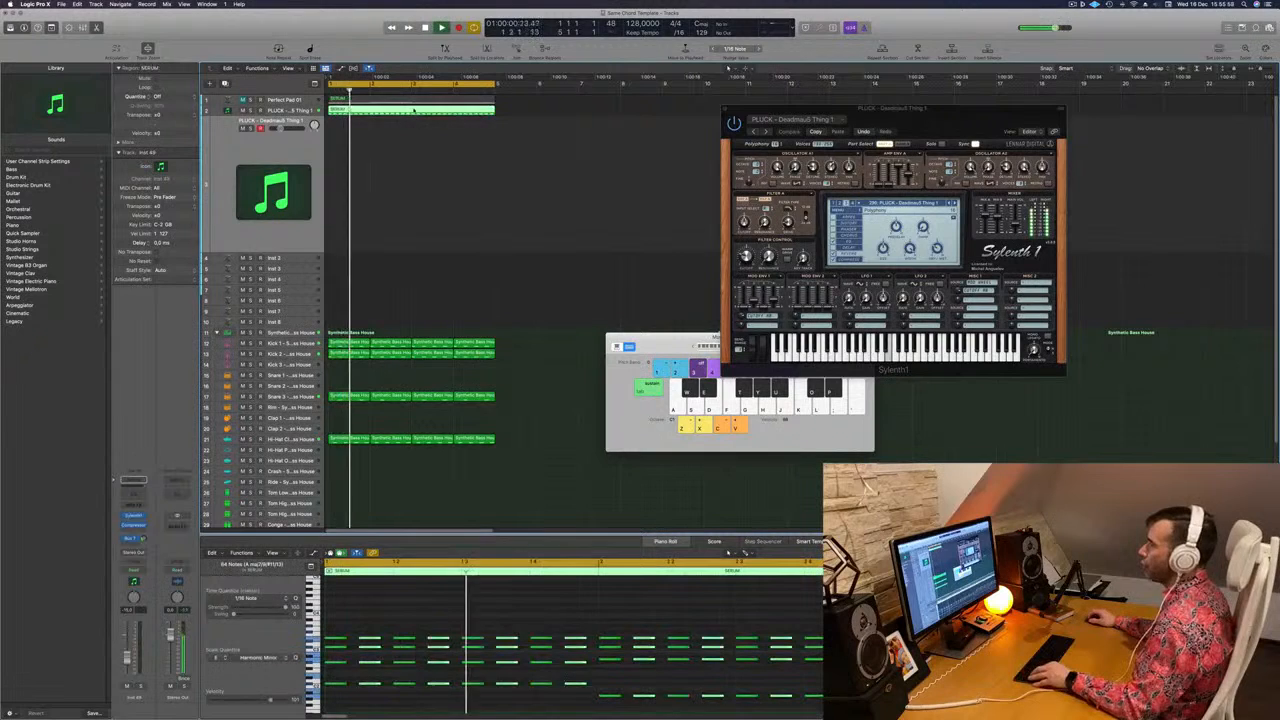
key("ctrl+z")
left_click_drag(347, 120, 350, 112)
left_click(358, 100)
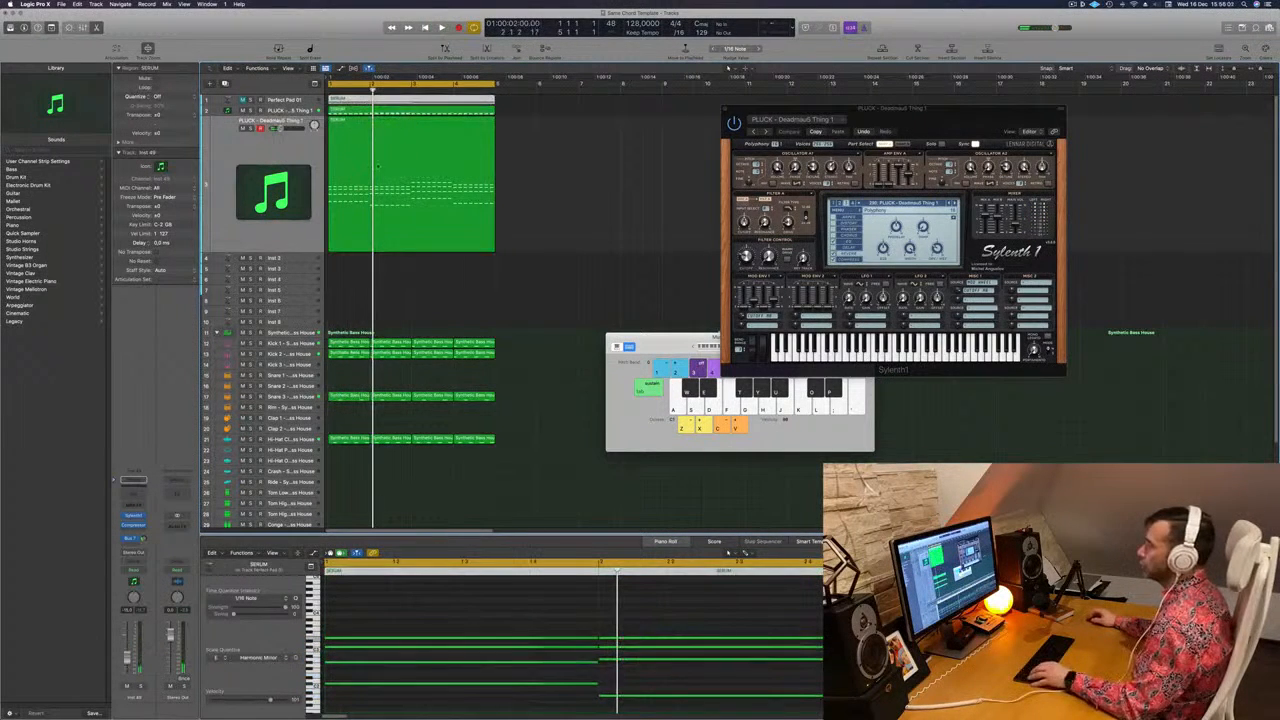
left_click(377, 166)
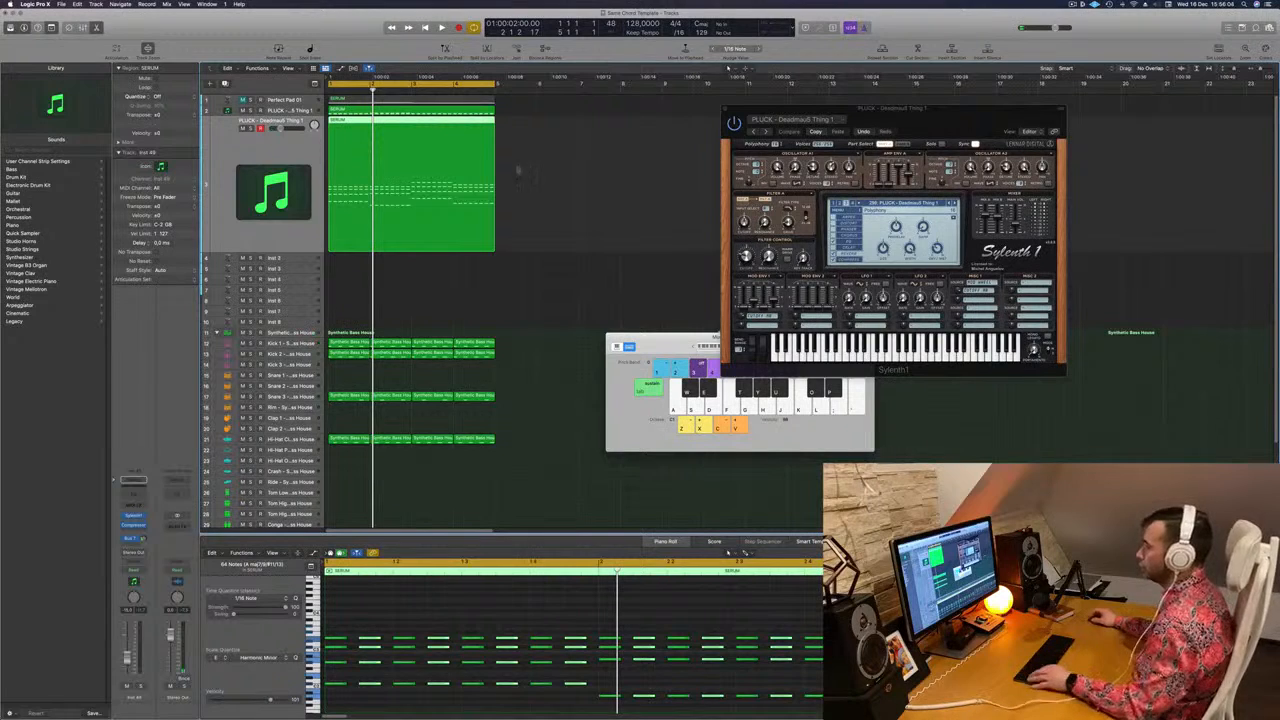
Delete the upper chord notes from the copied region, lower the remaining bass notes by an octave and play the loop
scroll(401, 583, "down", 5)
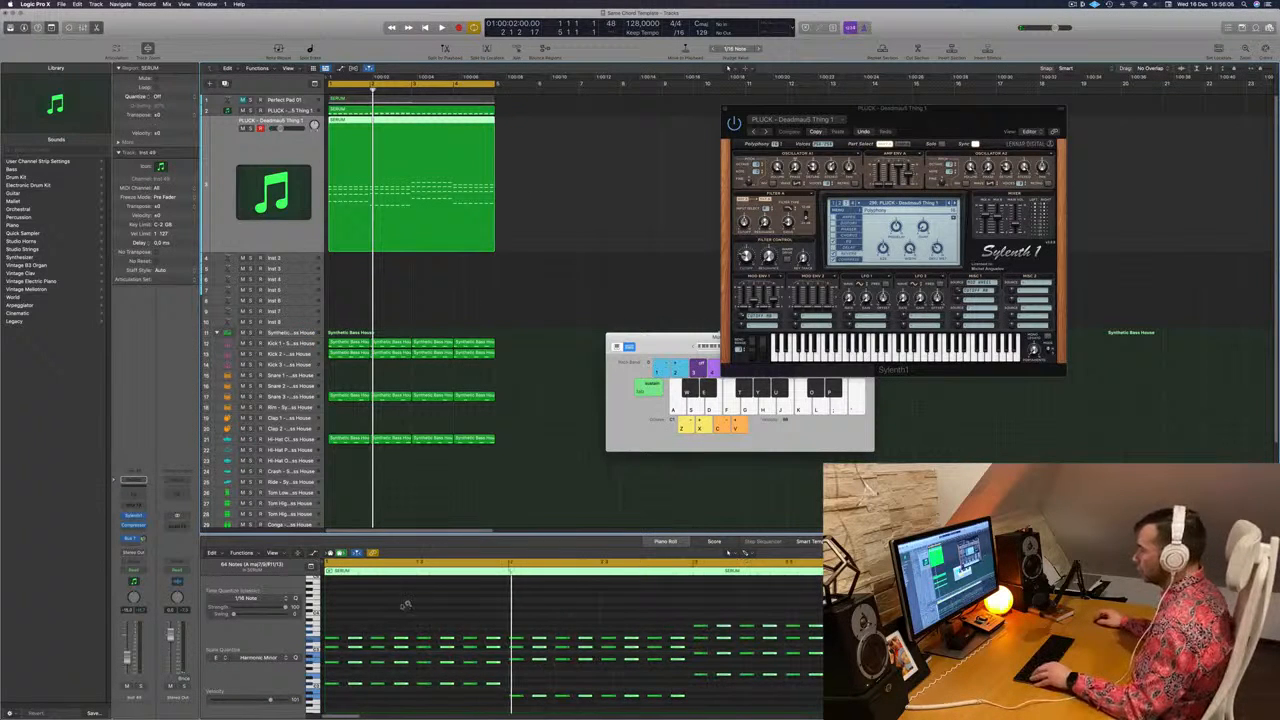
left_click_drag(331, 613, 880, 655)
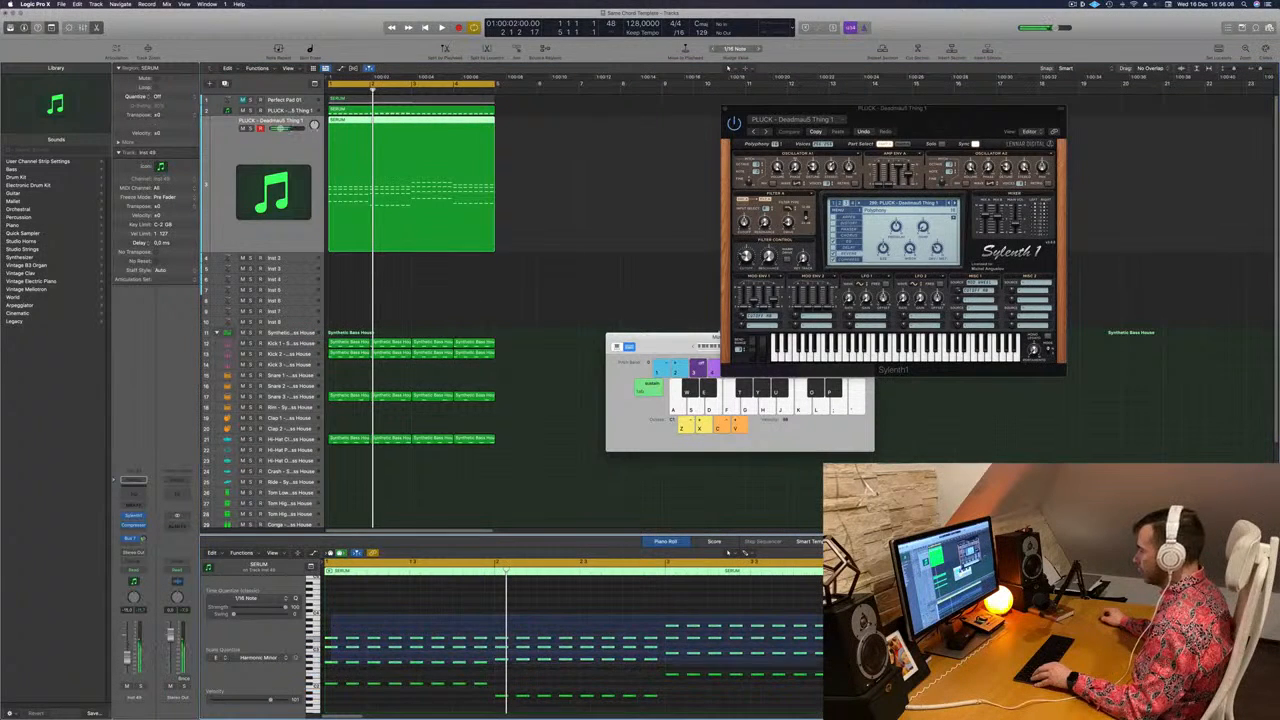
key("Delete")
key("space")
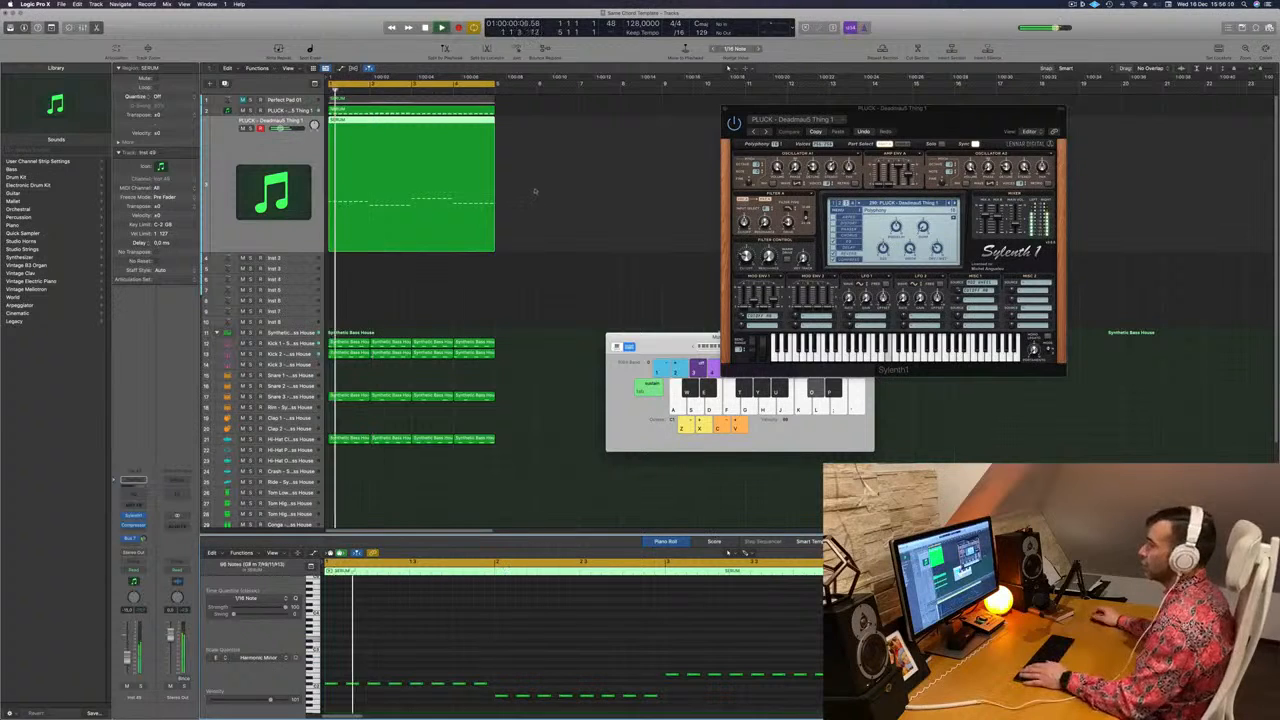
key("space")
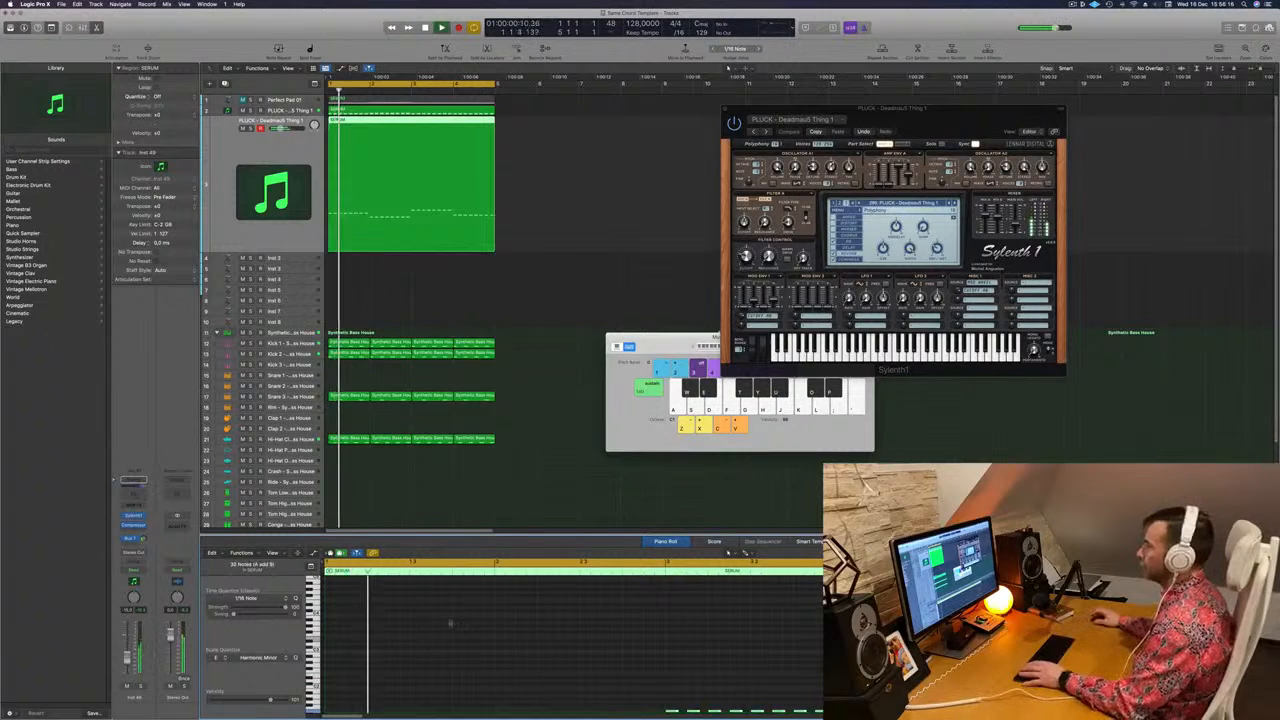
Listen to the loop with the new bass layer and close the pluck's Sylenth1 window
left_click_drag(962, 126, 856, 131)
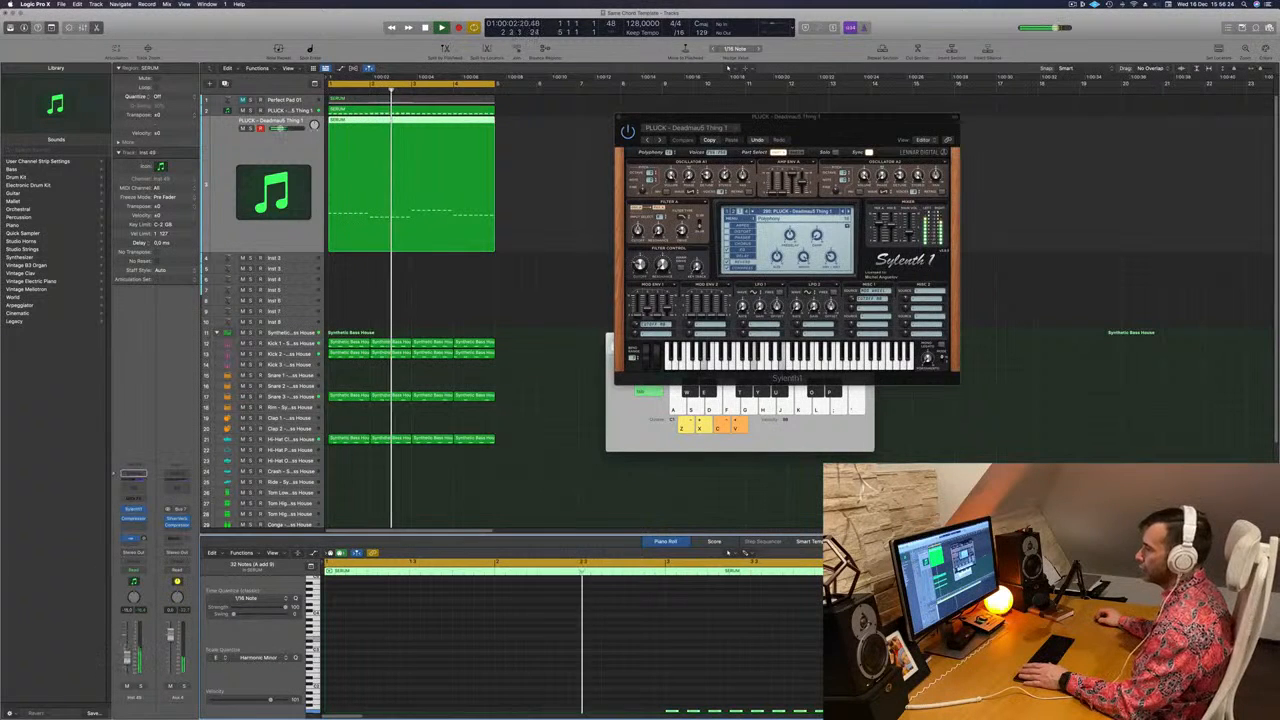
key("d")
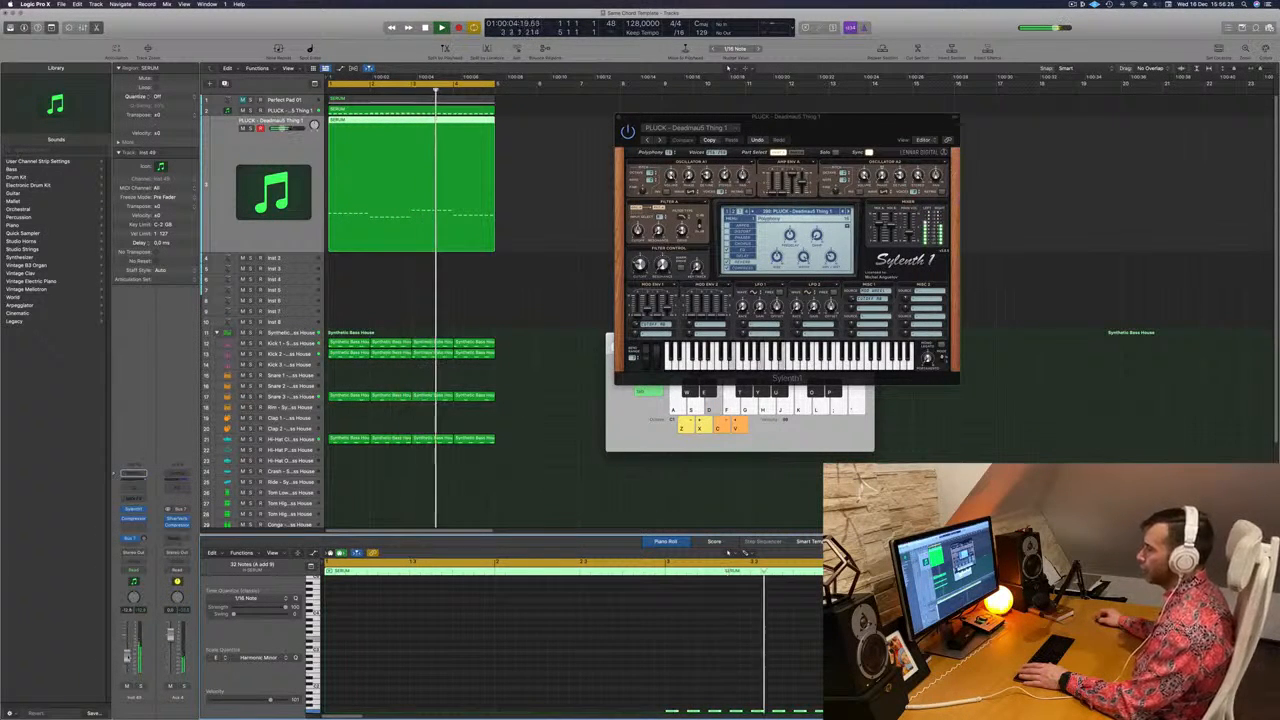
left_click_drag(742, 131, 575, 150)
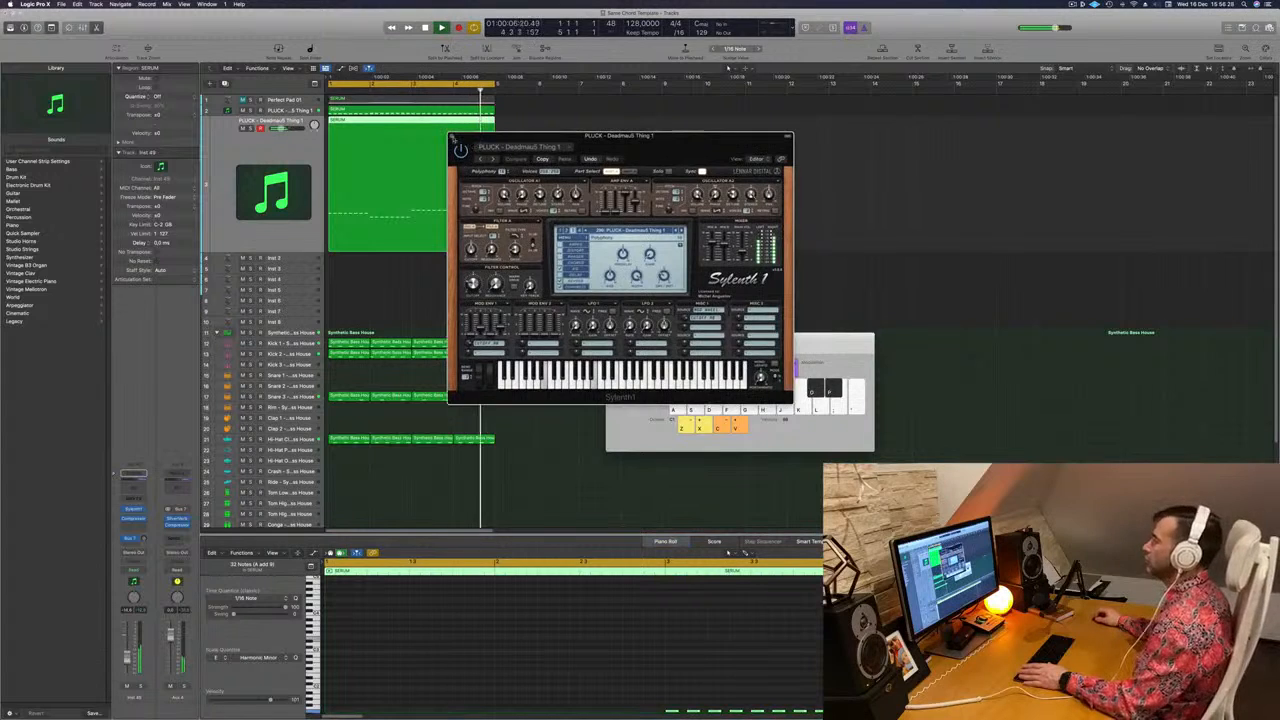
left_click(451, 137)
scroll(608, 180, "up", 4)
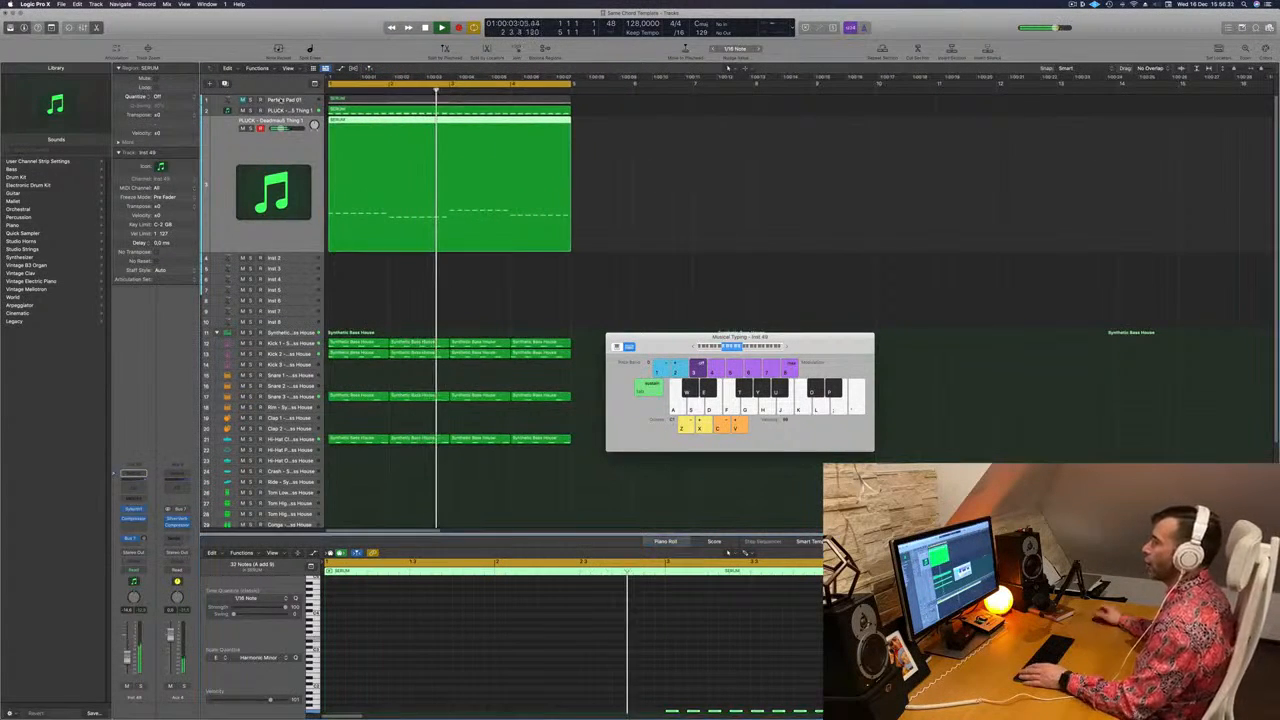
Duplicate the Perfect Pad 01 track, copy its chord region to the duplicate and unmute it, leaving the Alchemy window closed
left_click(280, 99)
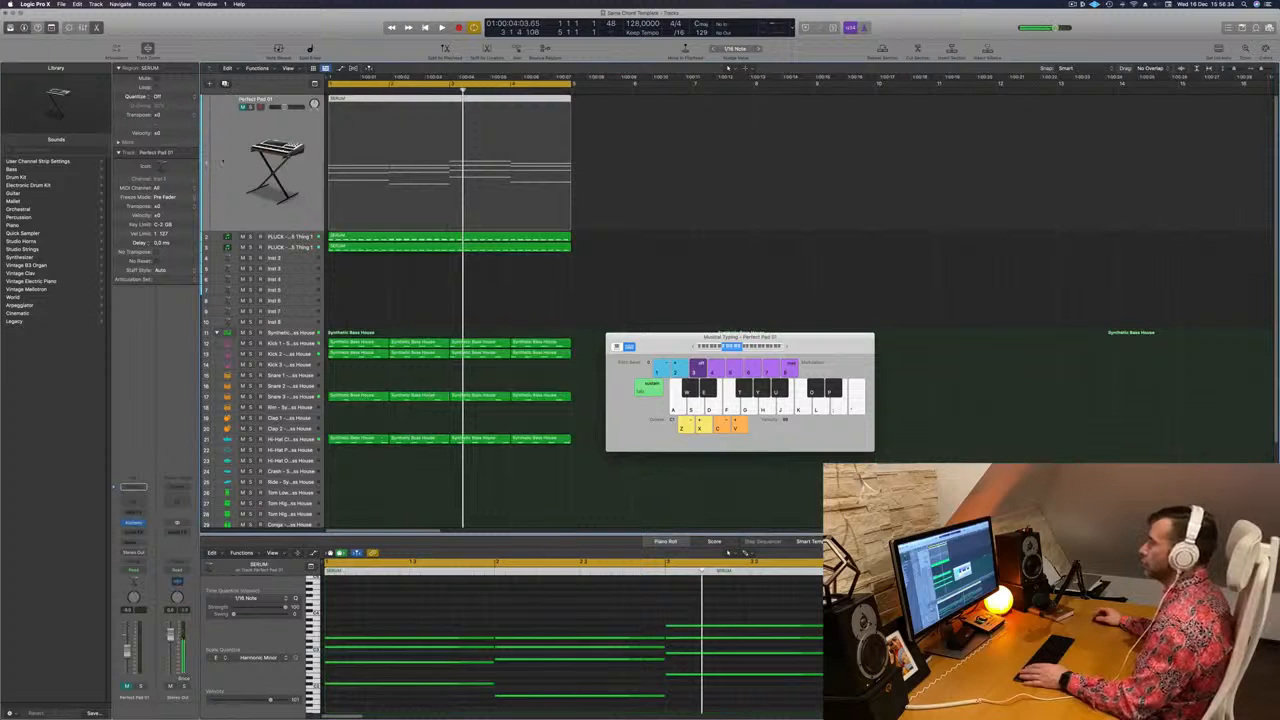
left_click(225, 84)
left_click_drag(504, 101, 488, 154)
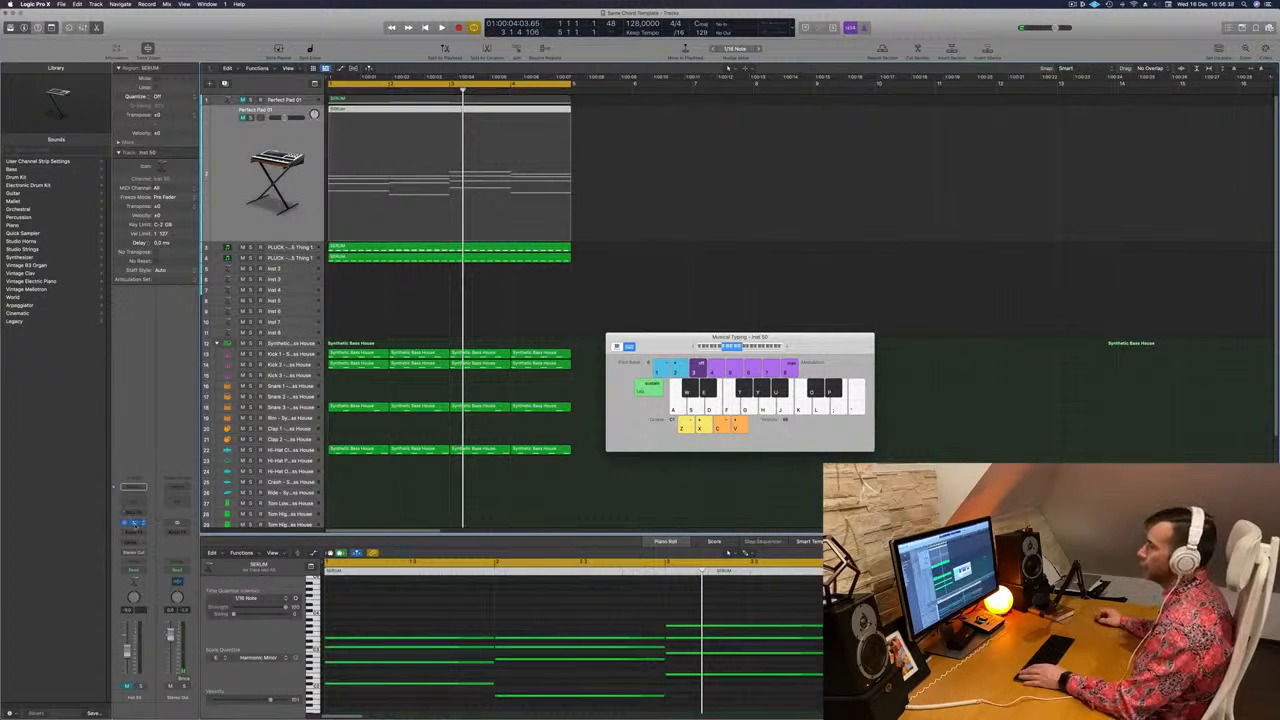
left_click(133, 523)
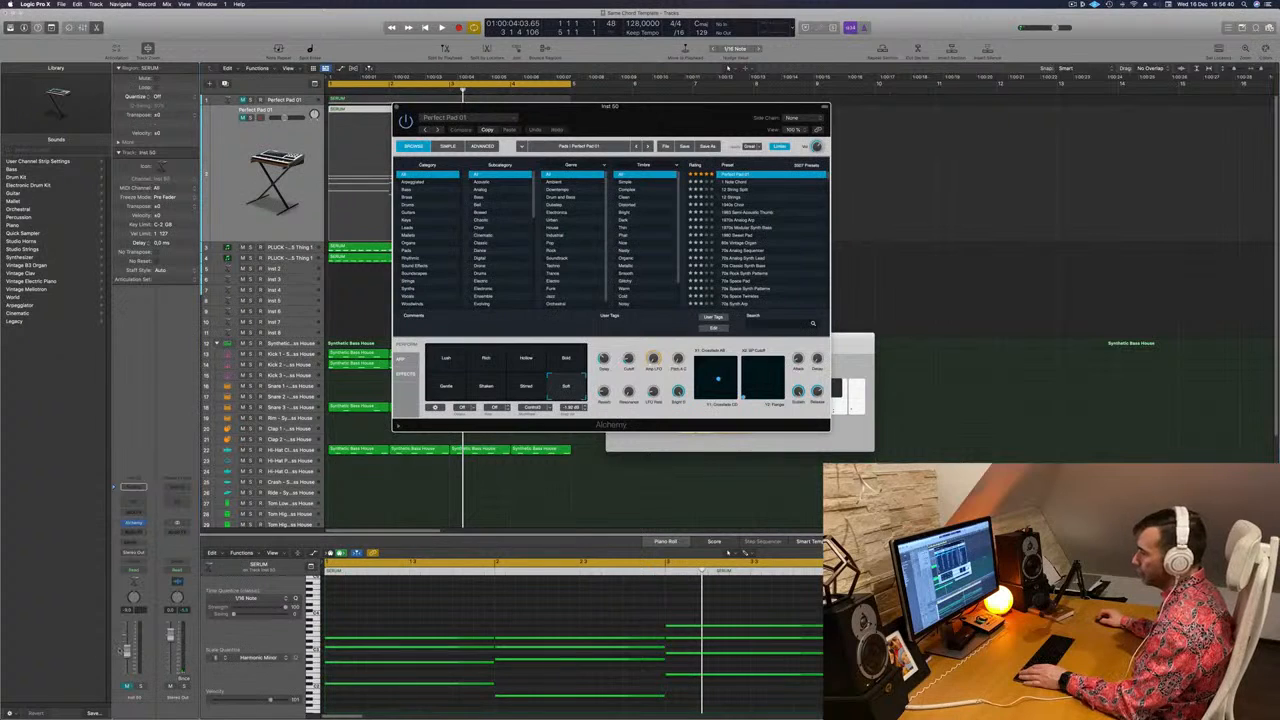
left_click(128, 686)
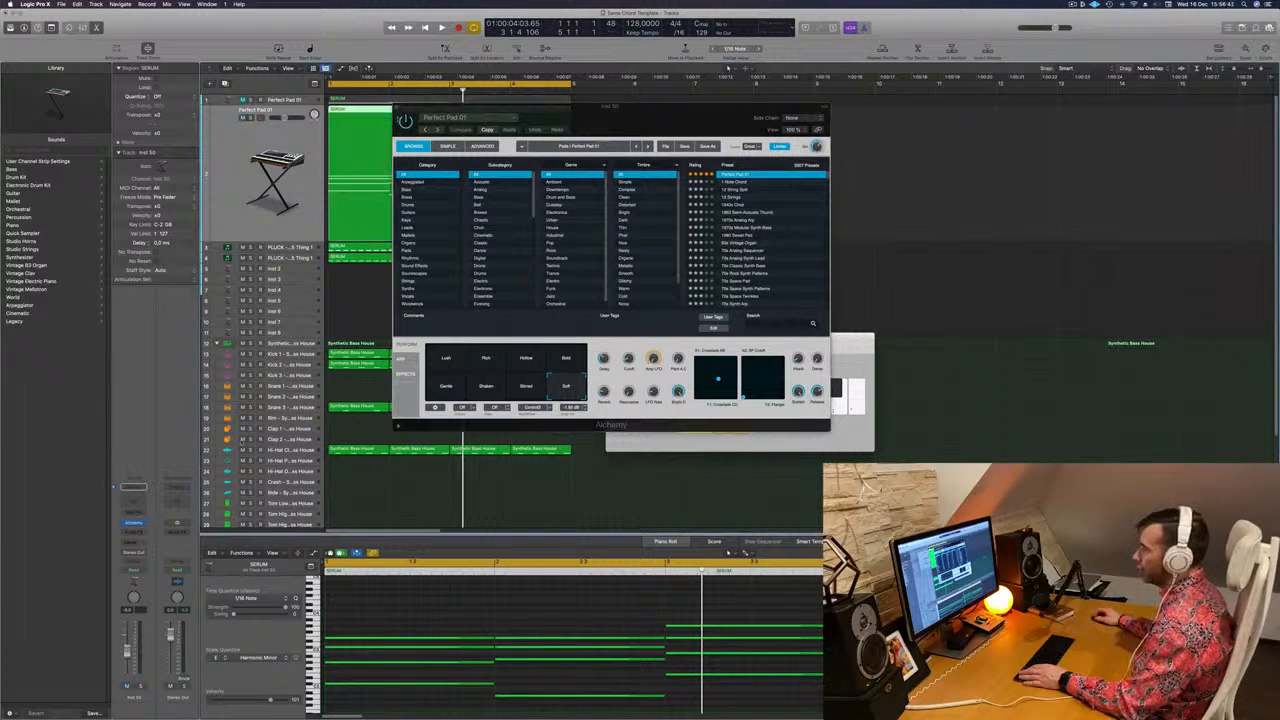
left_click(396, 106)
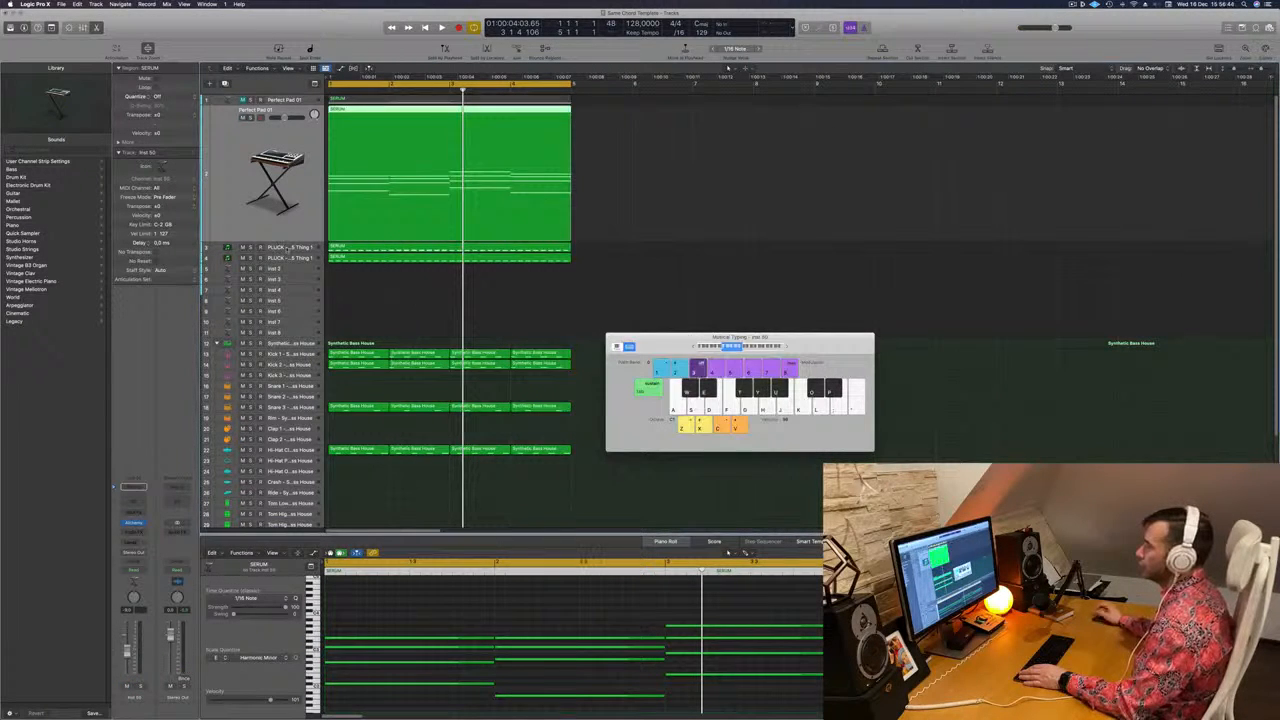
Duplicate the pluck track, place the duplicate above the original and move the second pad track's sustained chord region onto it
key("Down")
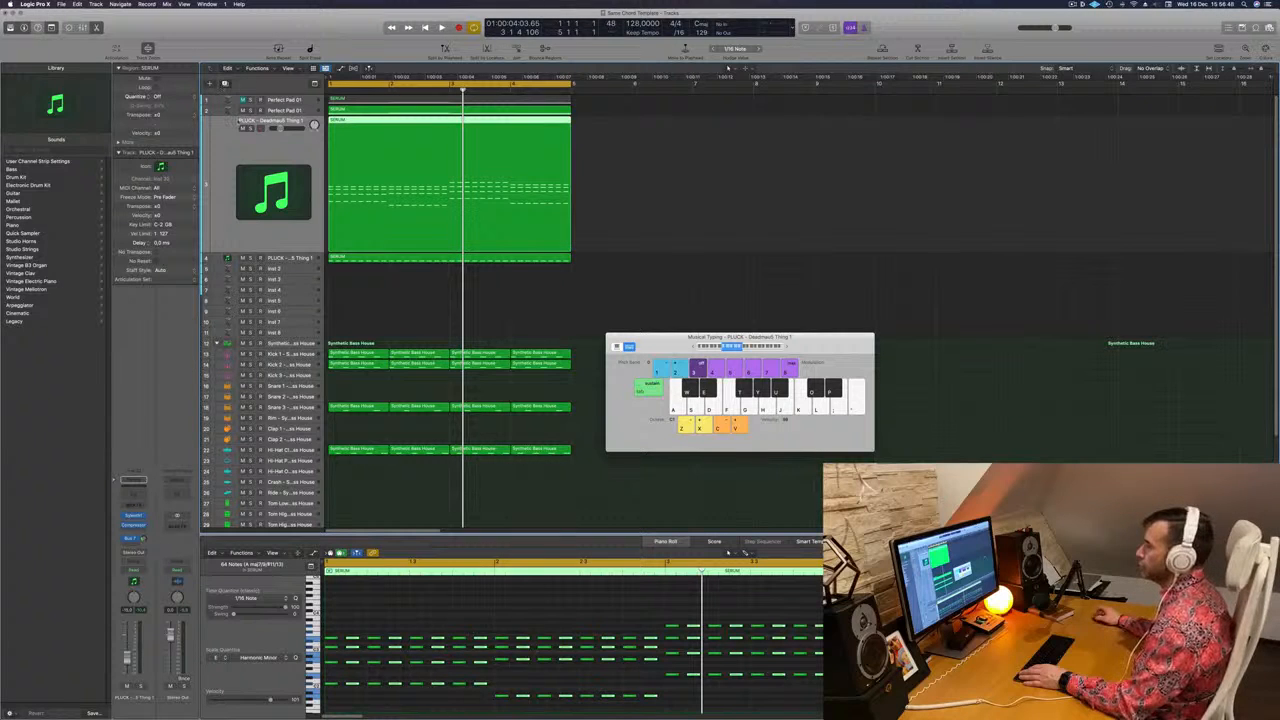
key("super+d")
left_click_drag(280, 151, 290, 117)
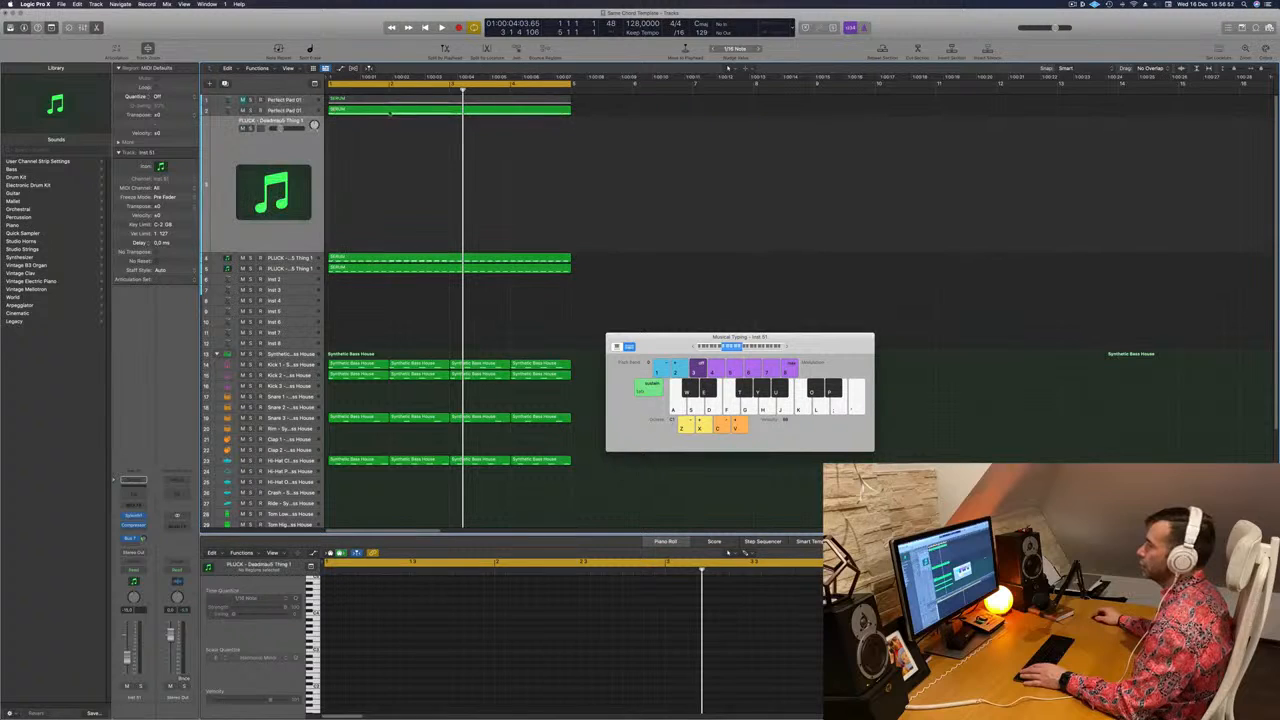
left_click(399, 112)
left_click_drag(399, 112, 400, 150)
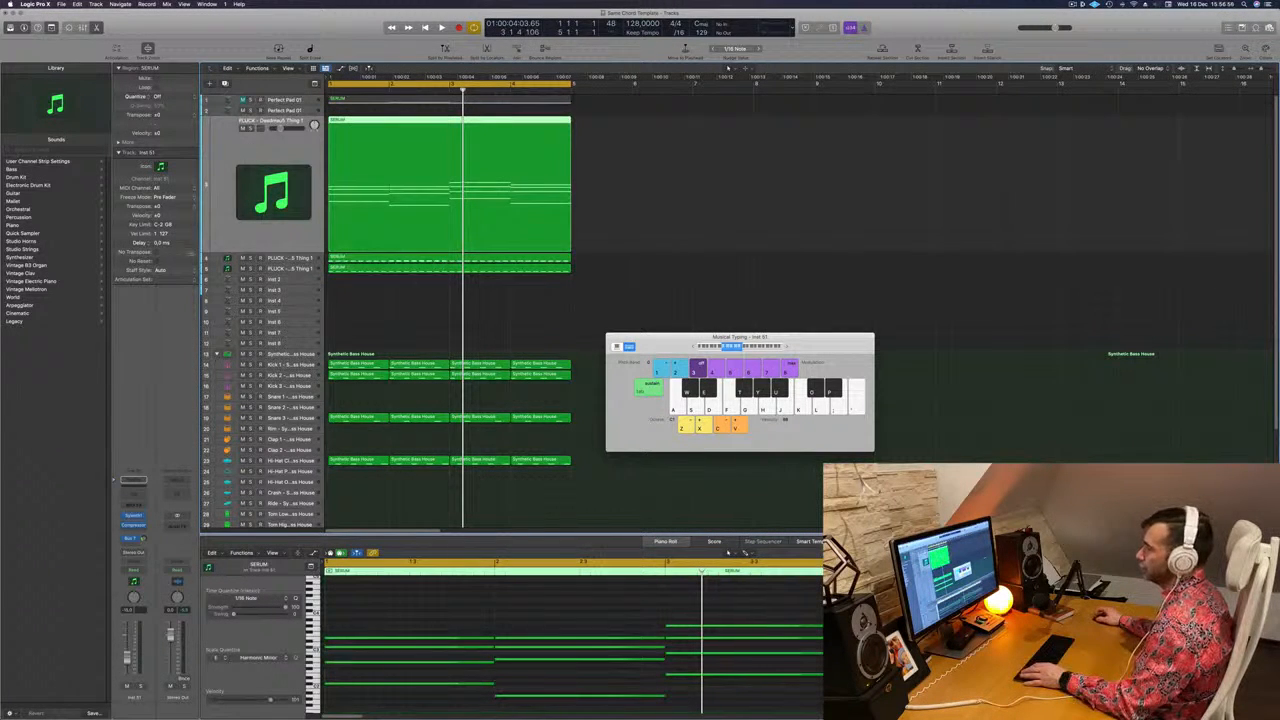
Load the PAD - Anjuna Pad preset in the duplicated track's Sylenth1 and play the loop
left_click(135, 516)
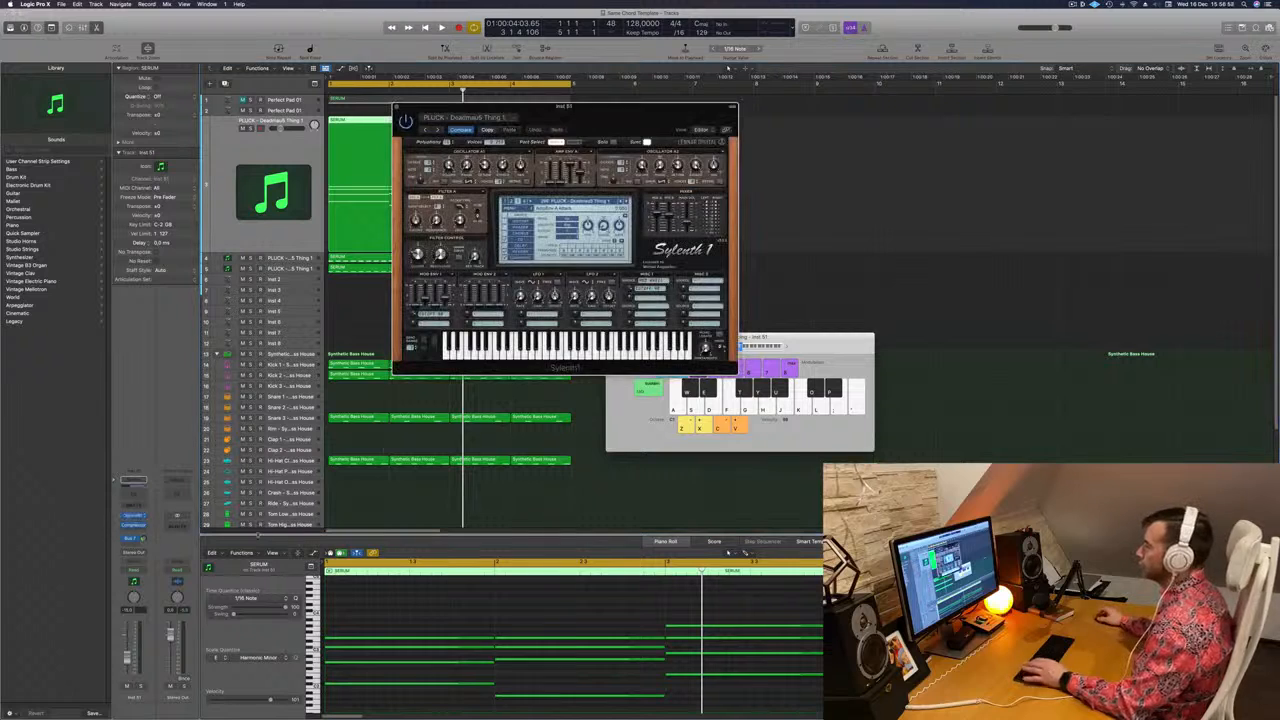
left_click(575, 201)
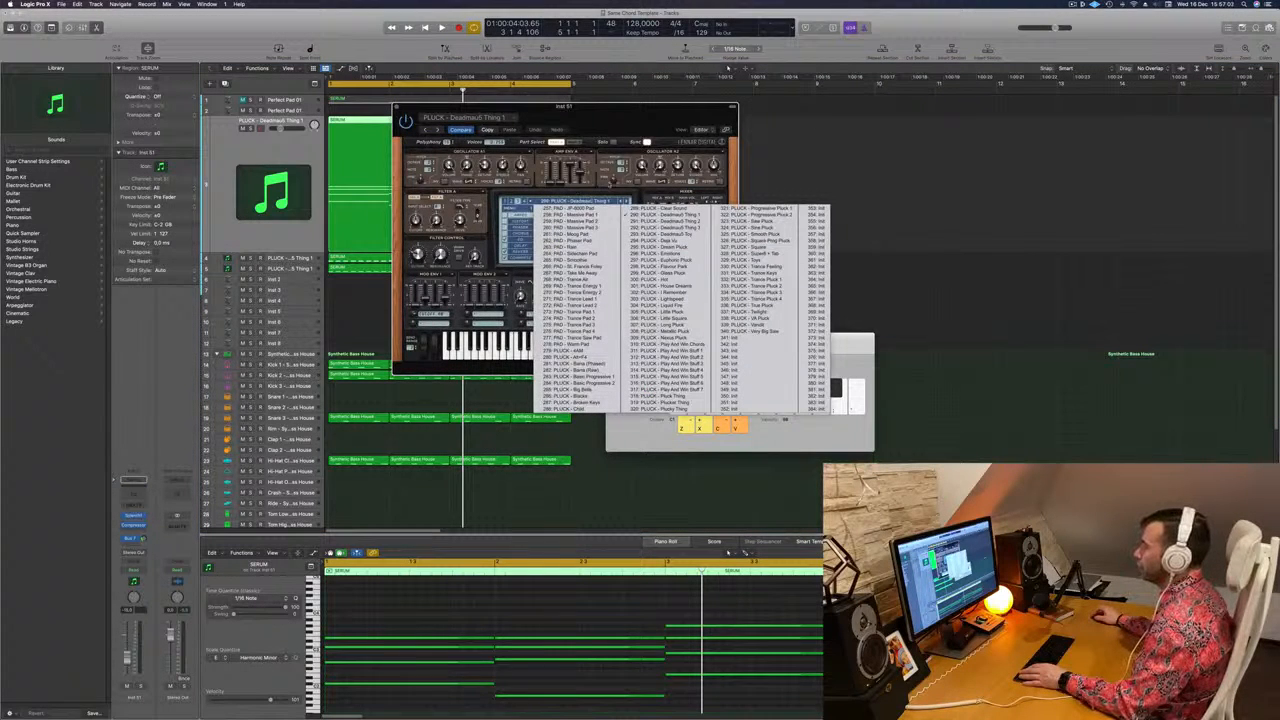
left_click(621, 202)
left_click(605, 202)
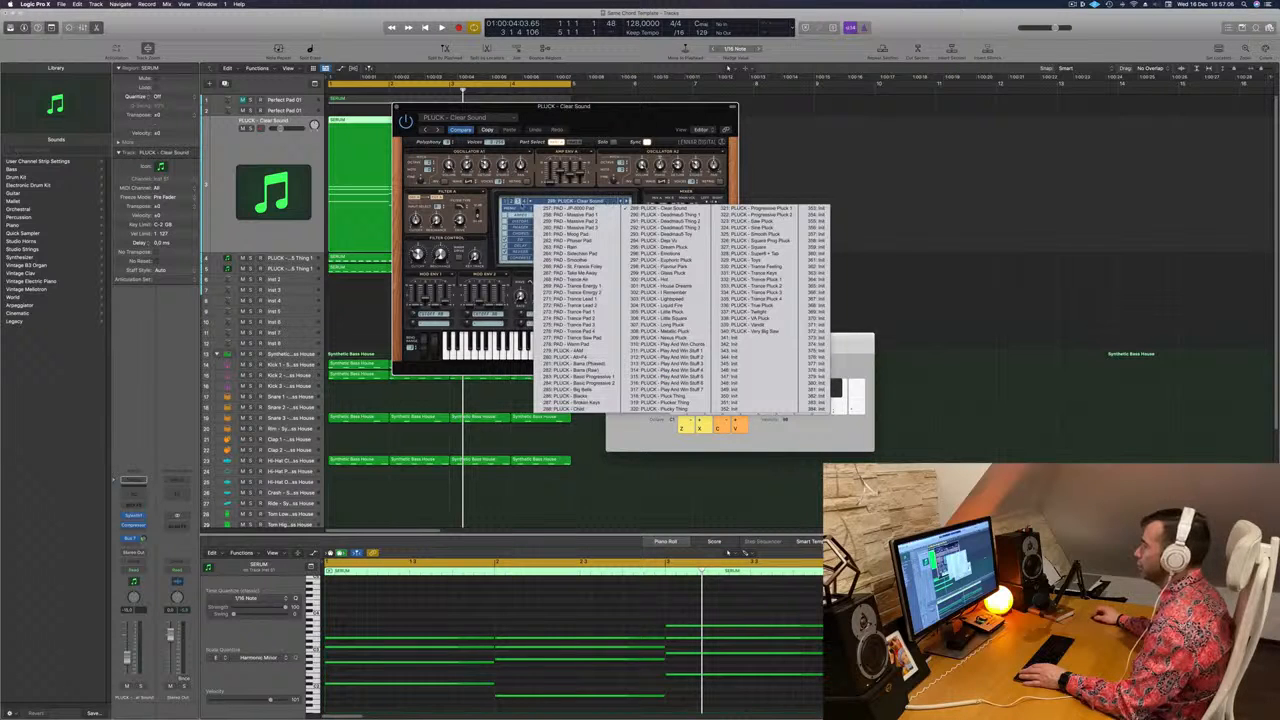
left_click(511, 201)
left_click(557, 201)
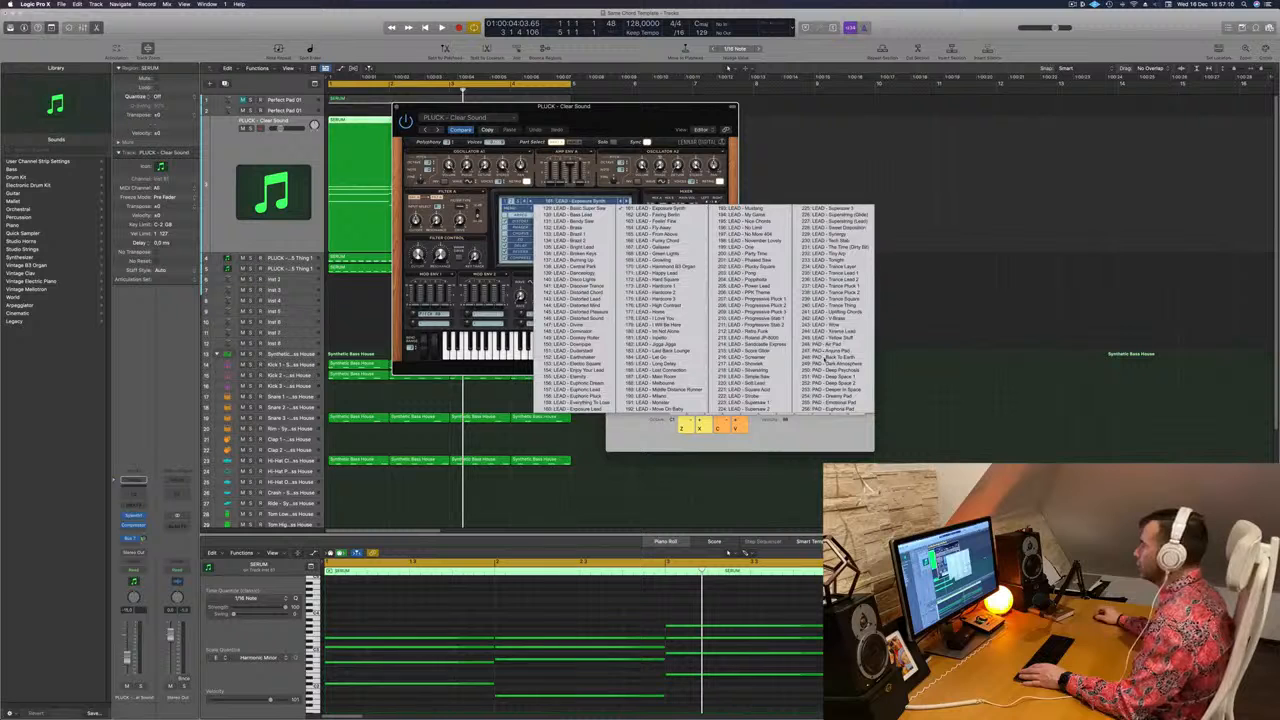
left_click(832, 351)
left_click_drag(669, 117, 708, 146)
key("space")
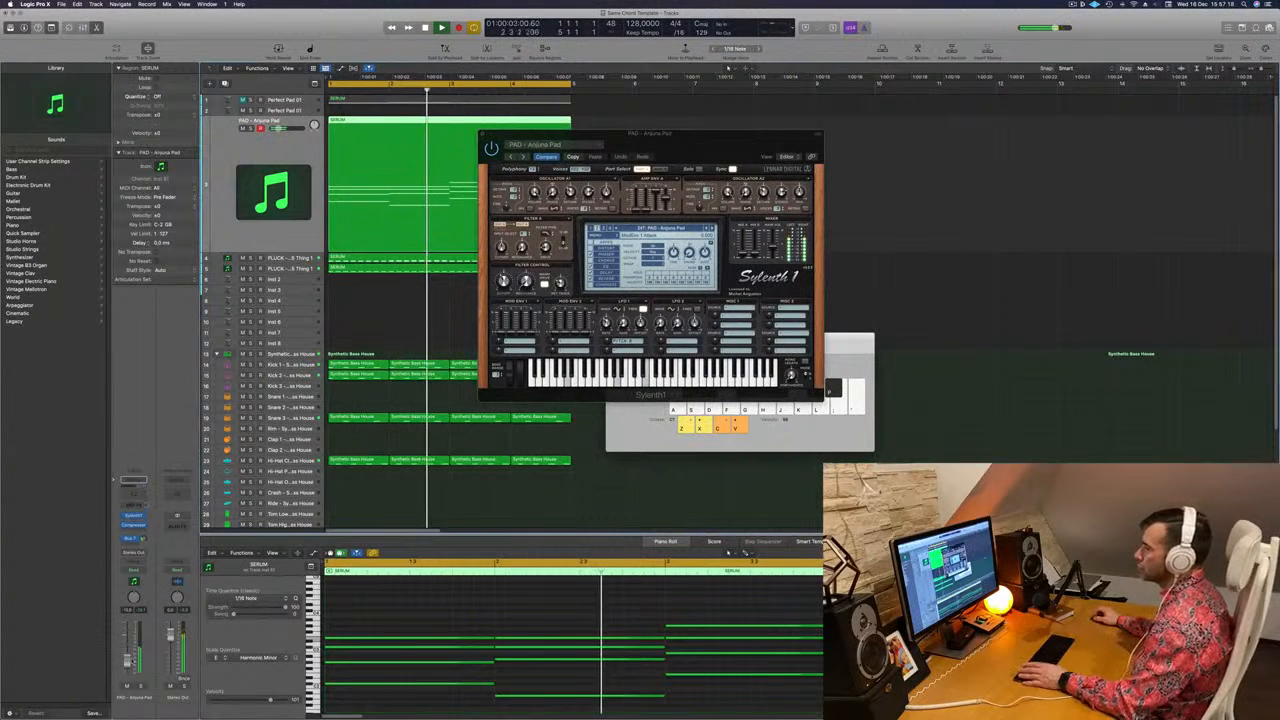
Add a Channel EQ to the Anjuna Pad track and enable a low cut at 398 Hz with a 12 dB/Oct slope
left_click(134, 481)
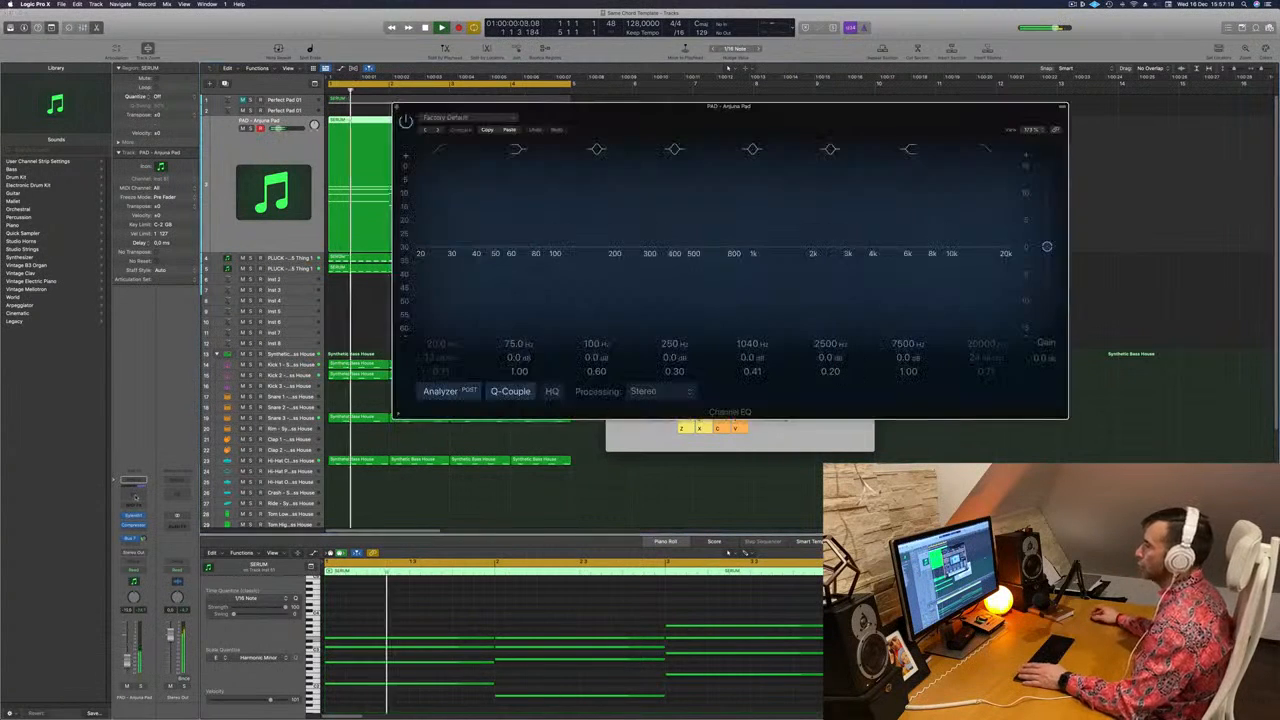
left_click(441, 149)
left_click_drag(448, 239, 684, 206)
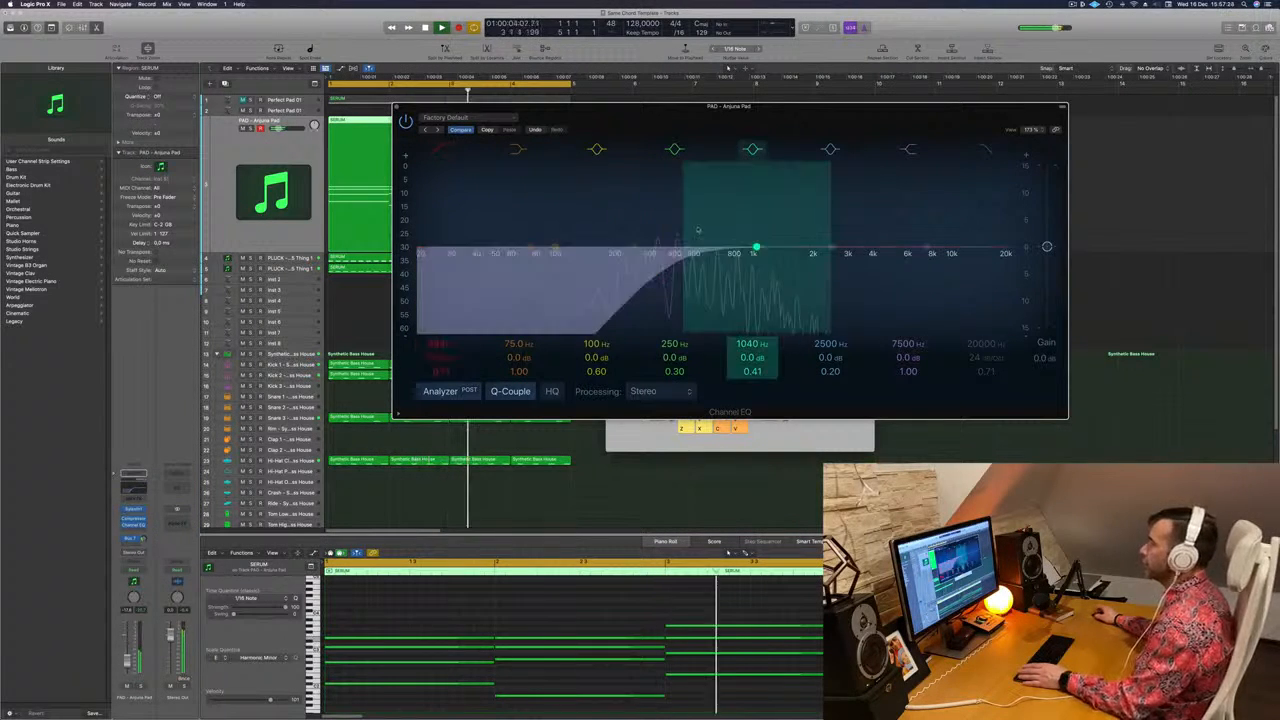
left_click_drag(816, 119, 1222, 140)
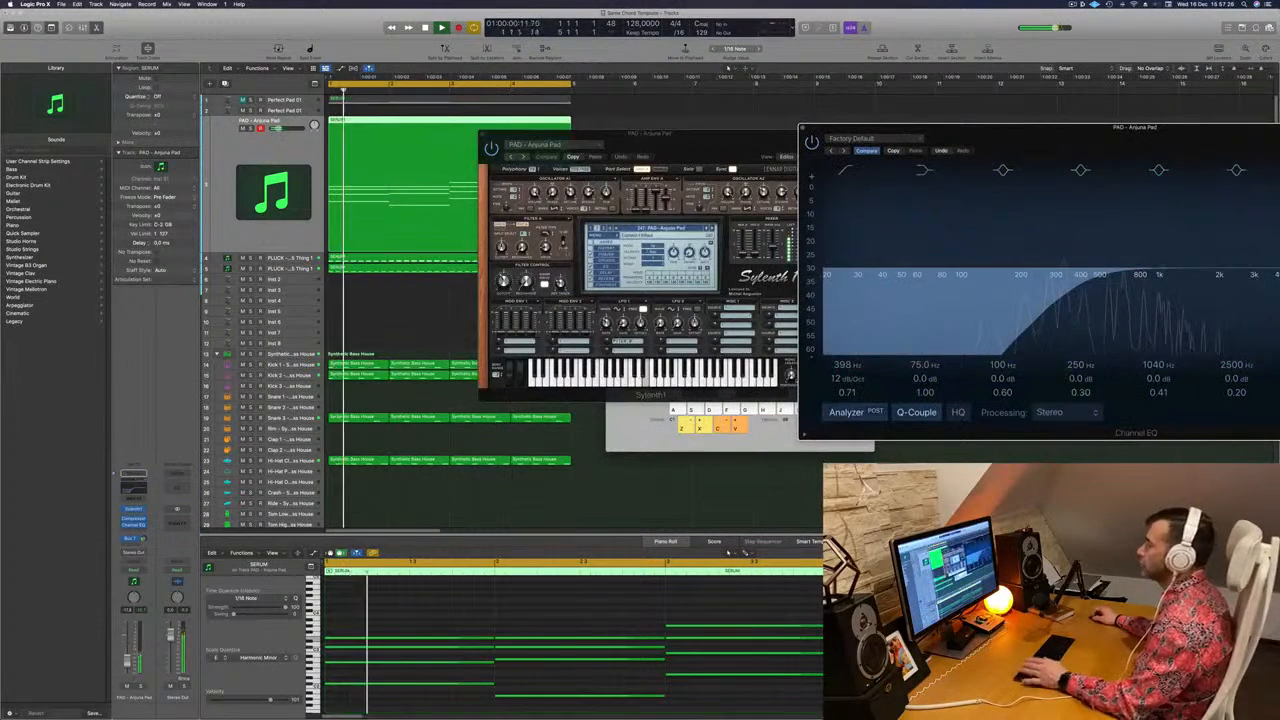
Adjust the filter control Cutoff in the Anjuna Pad's Sylenth1 and close the synth window
left_click_drag(504, 283, 504, 277)
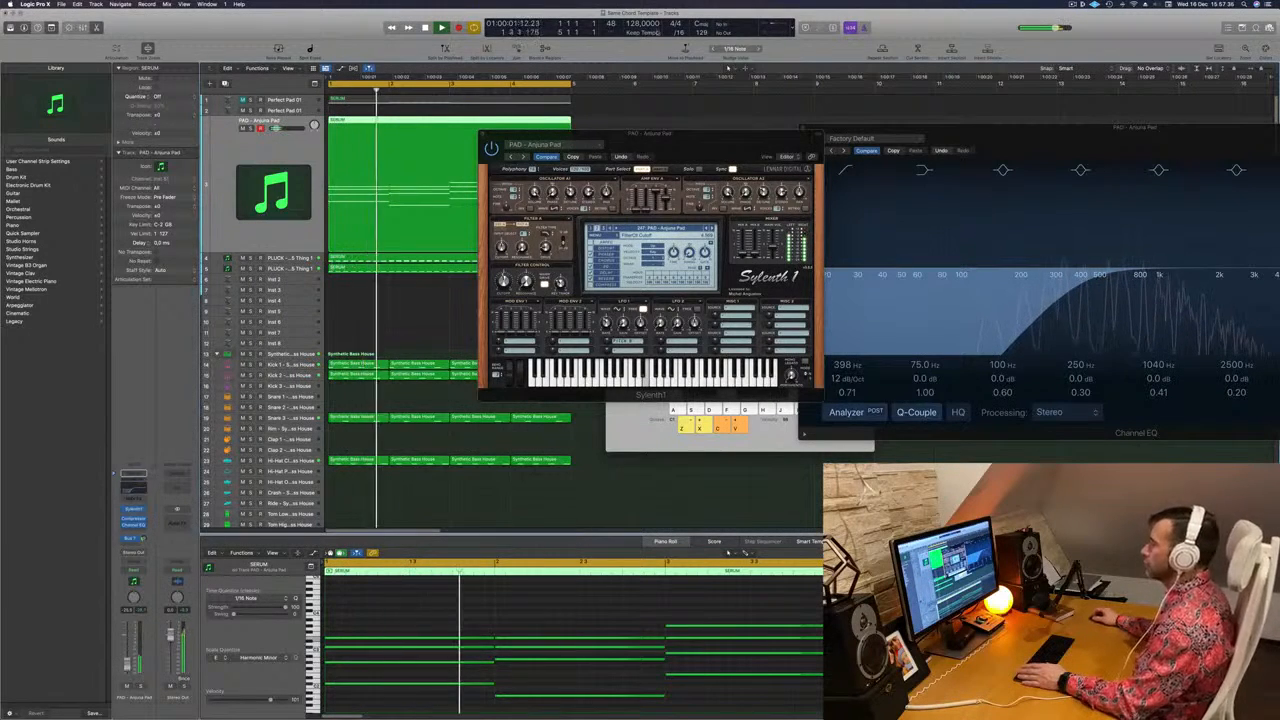
left_click_drag(730, 145, 597, 216)
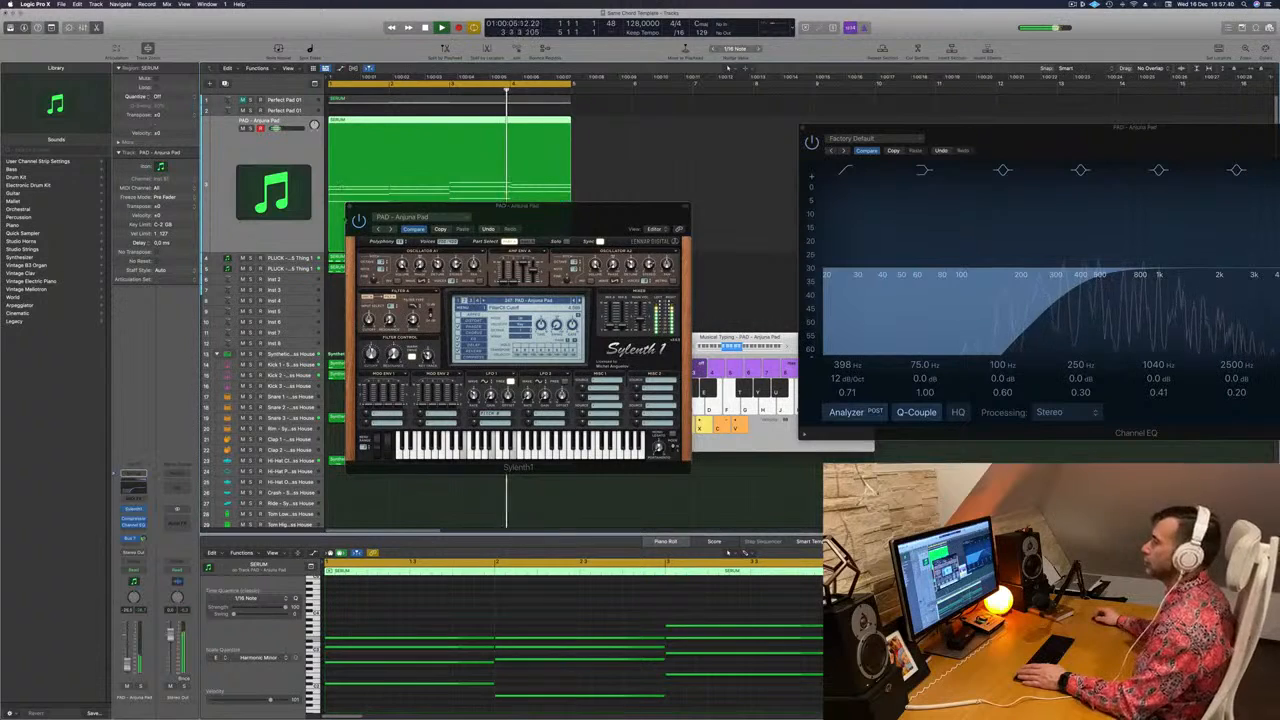
left_click(351, 207)
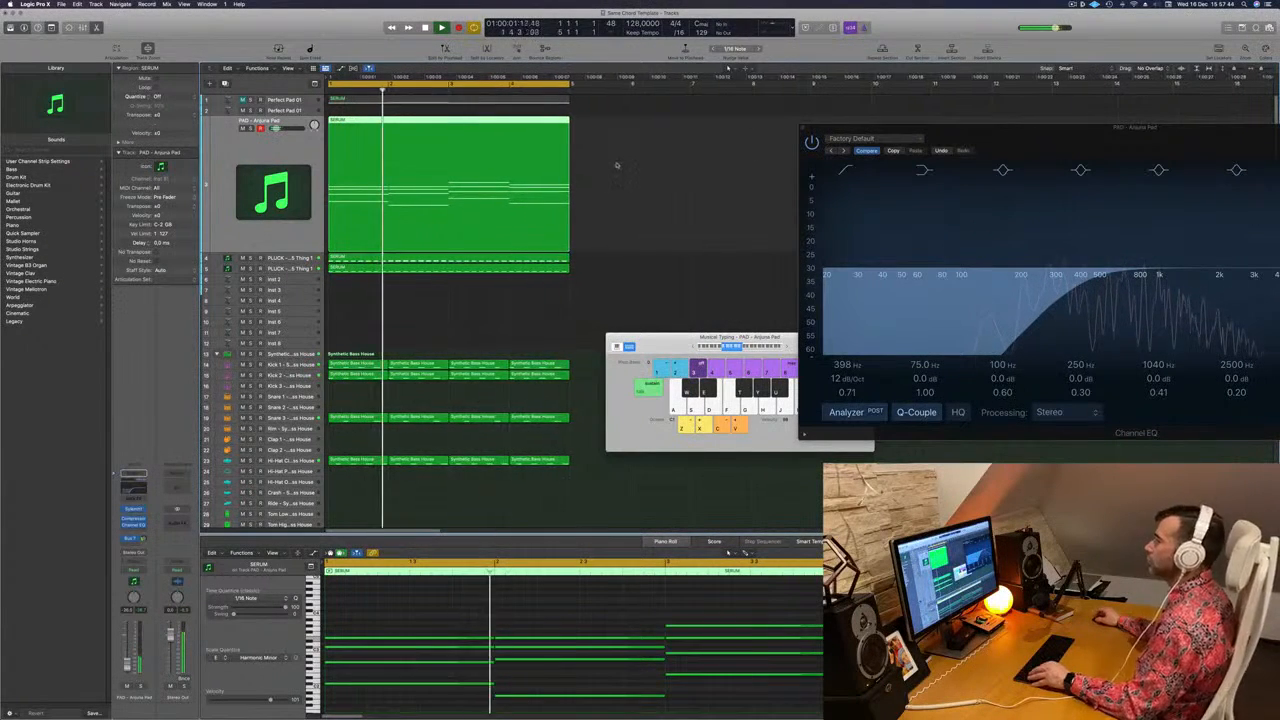
Repeat all regions three times to fill 16 bars, extend the cycle range to bar 17 and start playback
scroll(617, 164, "down", 1)
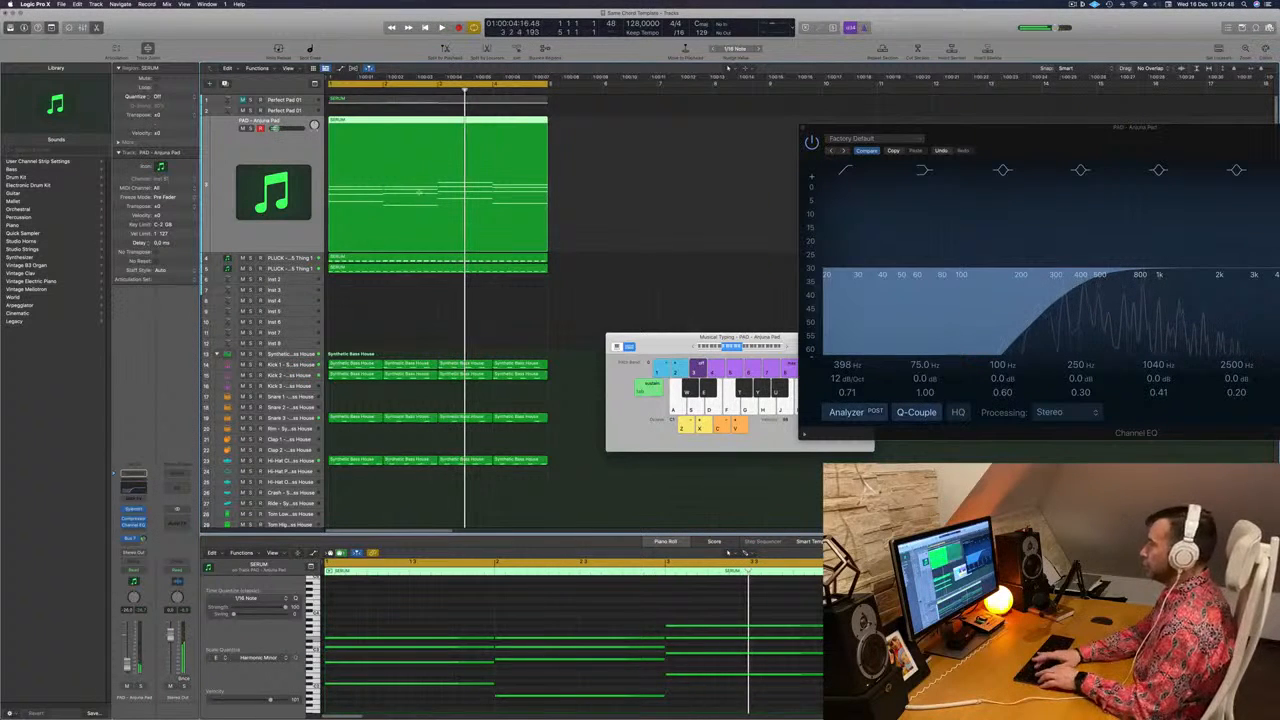
key("super+r")
key("super+r")
key("super+r")
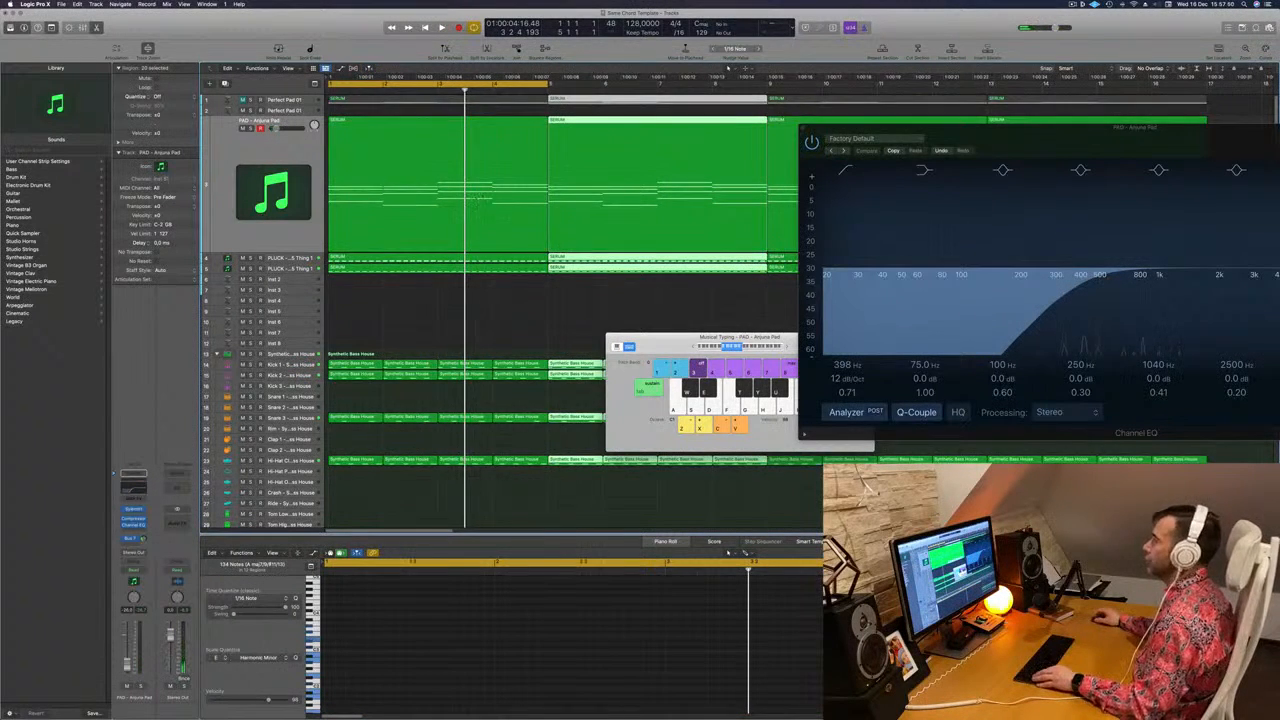
scroll(478, 200, "down", 5)
key("space")
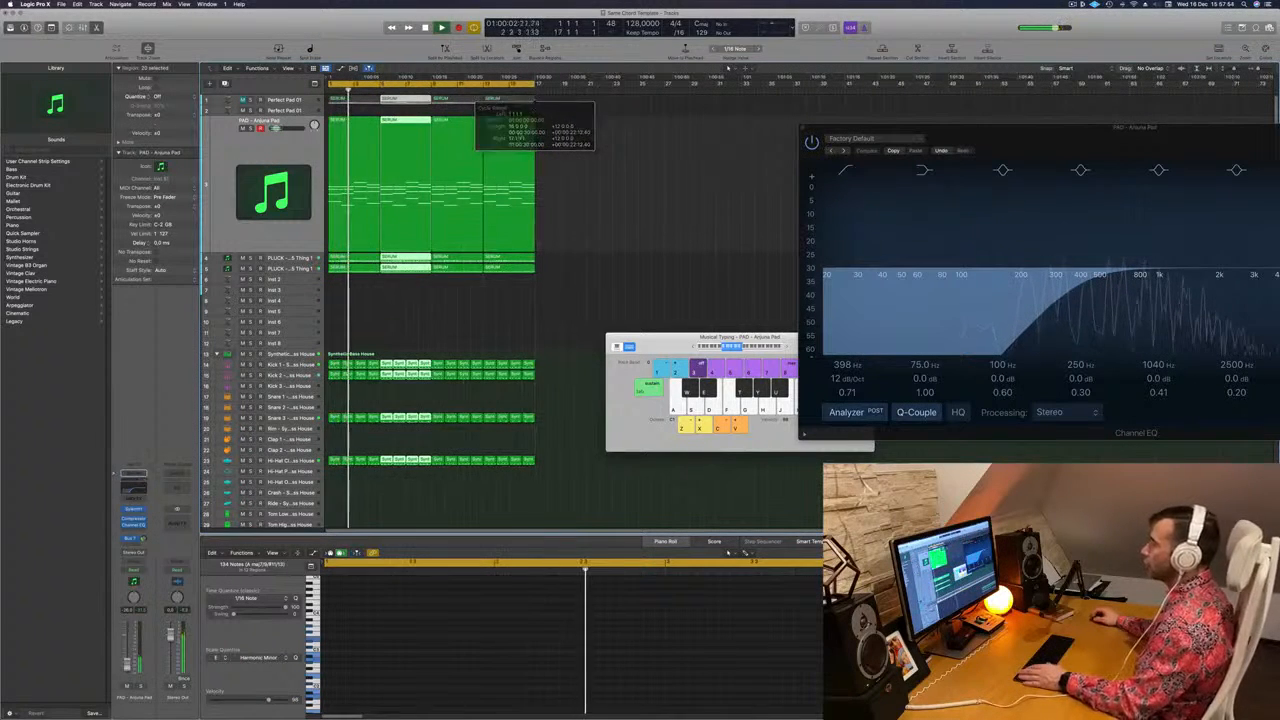
Duplicate the Anjuna Pad track with its settings
left_click(293, 162)
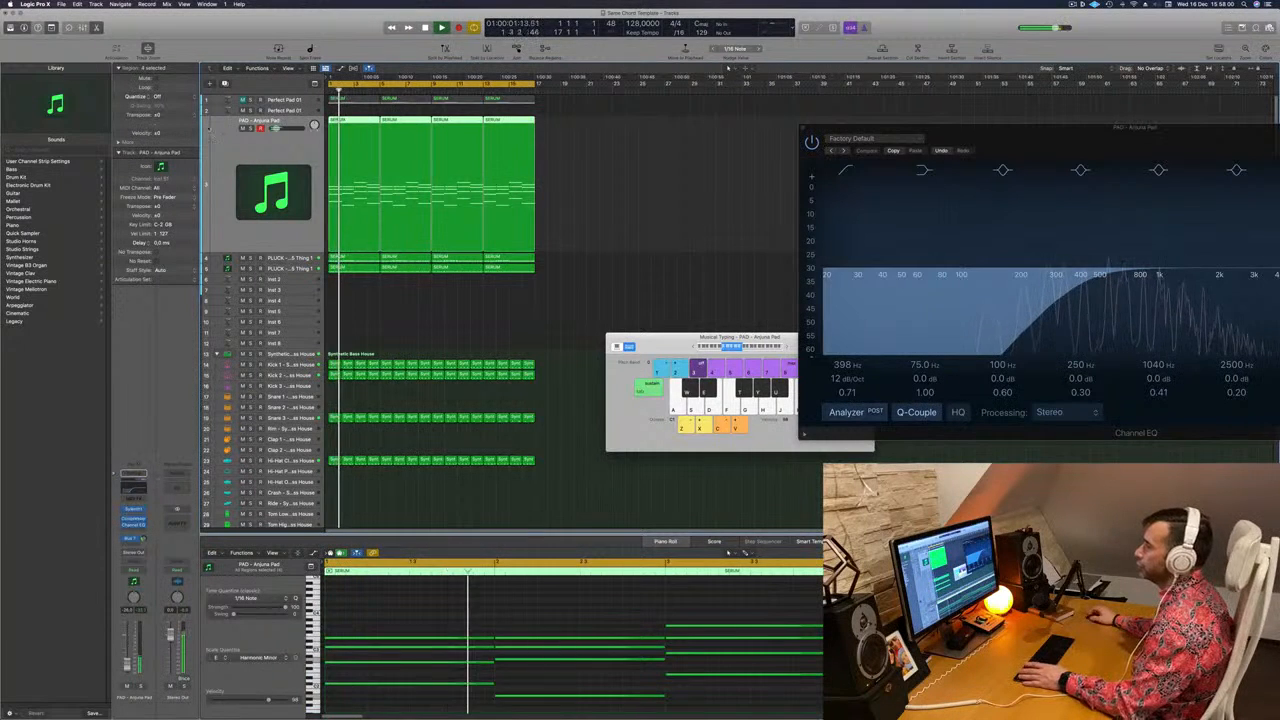
key("super+d")
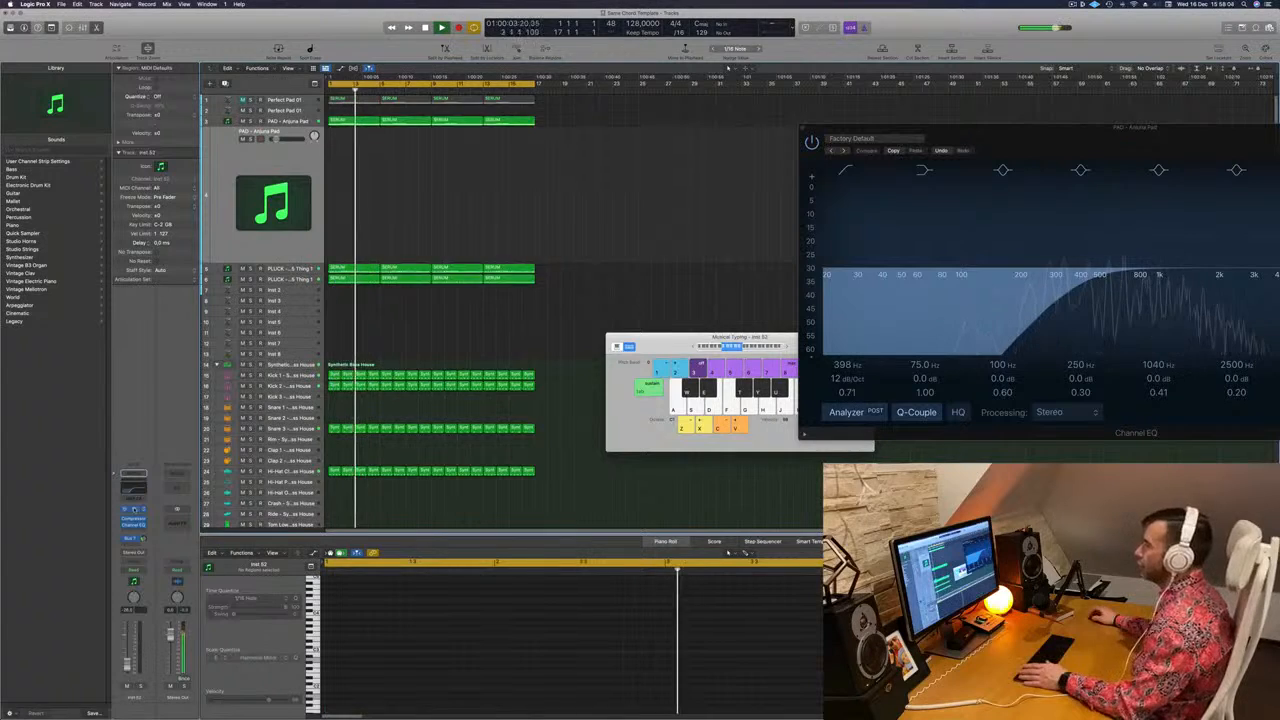
Raise the filter control Cutoff slightly in the duplicated pad's Sylenth1 and keep Musical Typing open for playing the track
left_click(134, 510)
left_click_drag(619, 122, 803, 152)
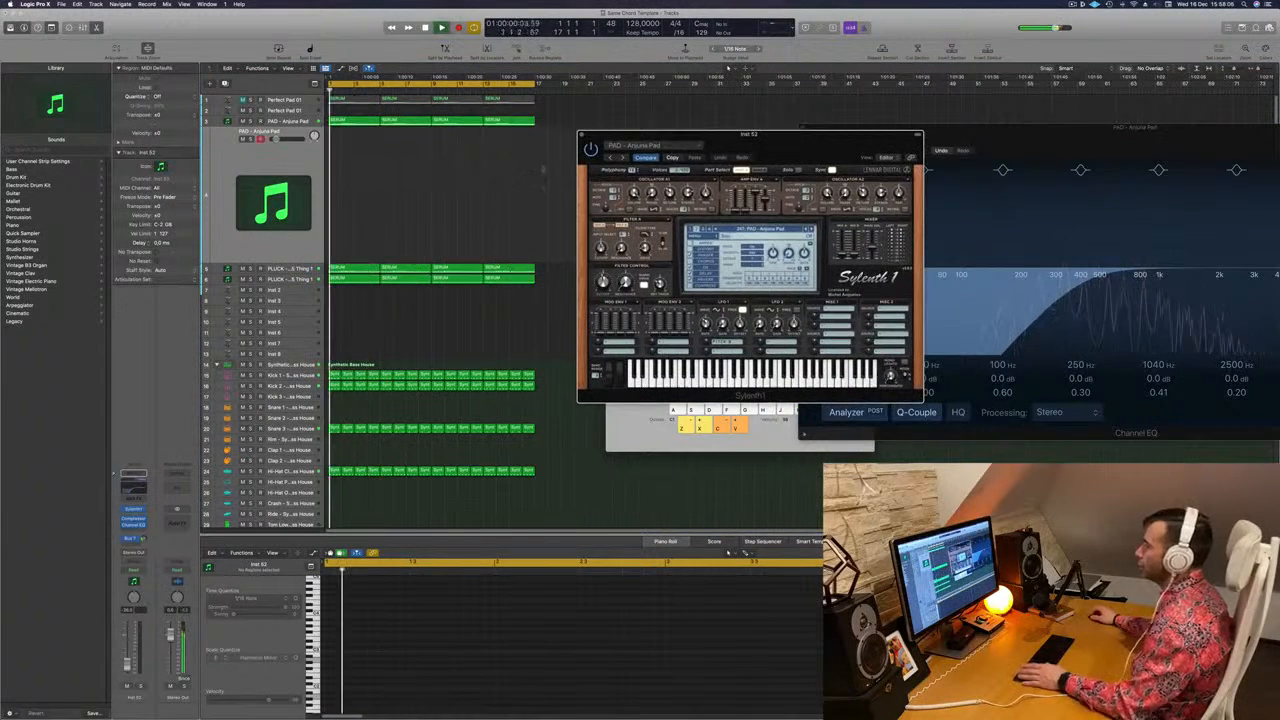
key("super+k")
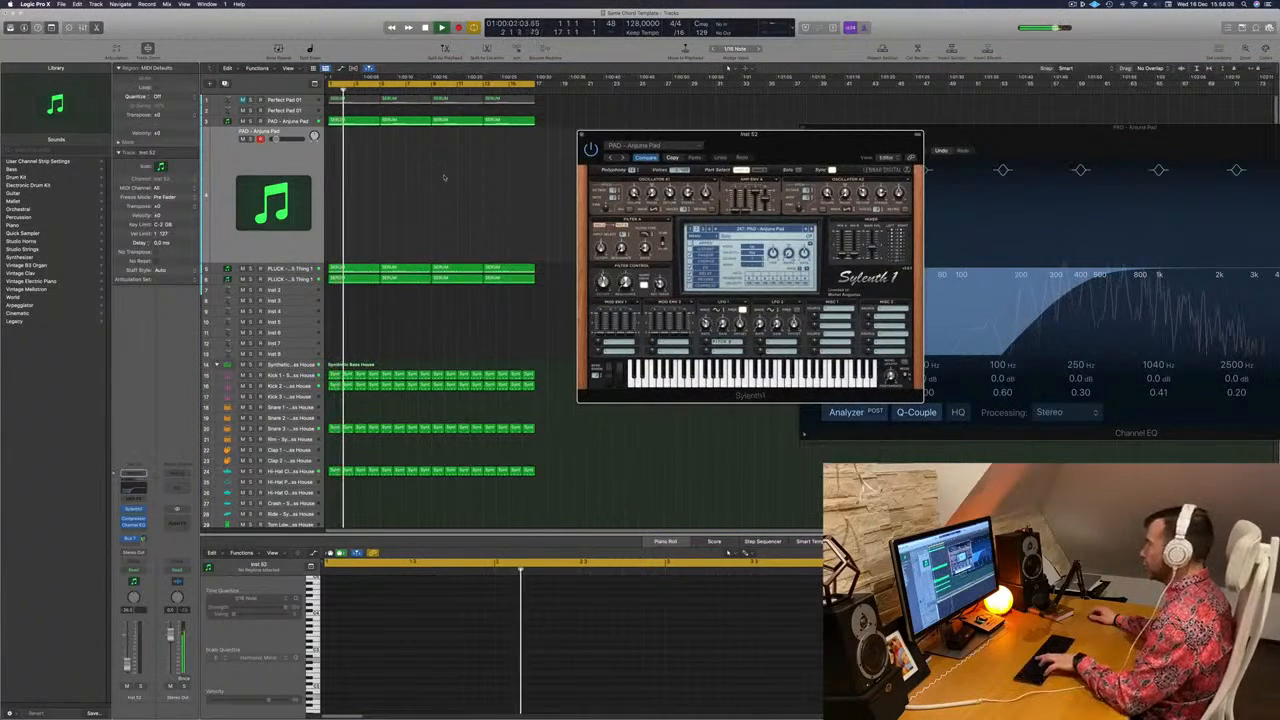
key("super+k")
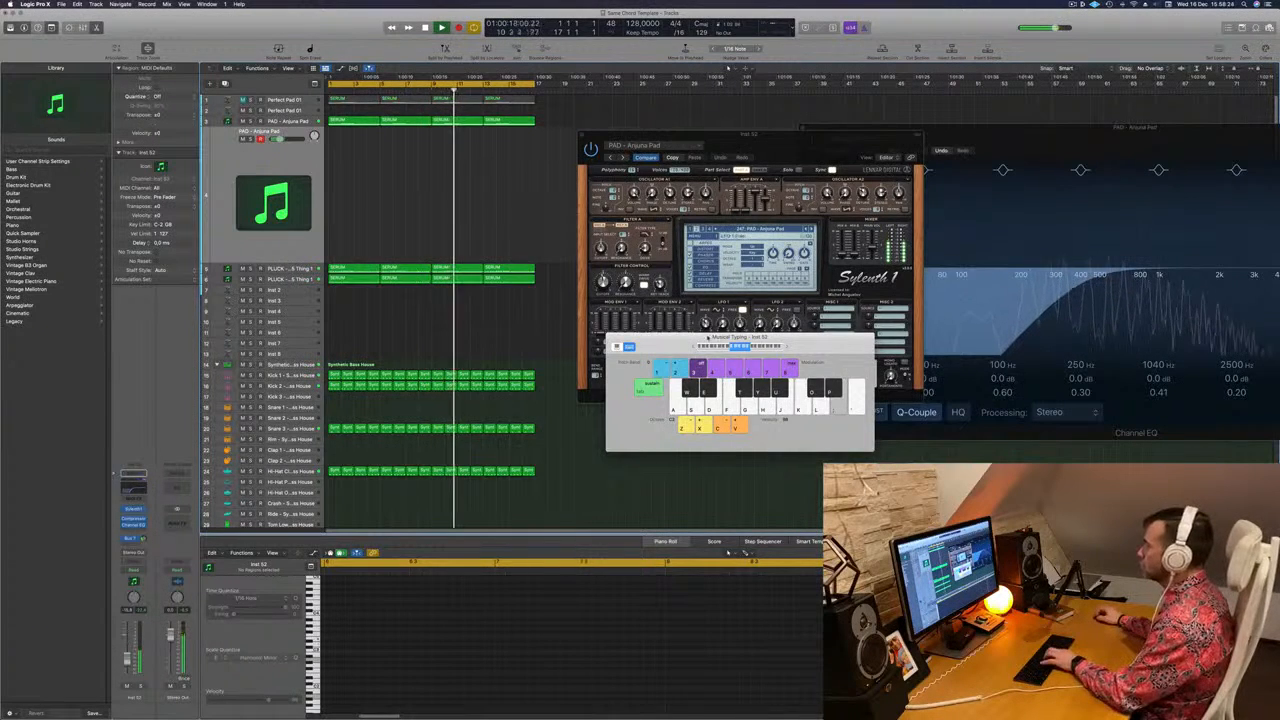
left_click_drag(708, 337, 540, 349)
left_click_drag(603, 284, 603, 279)
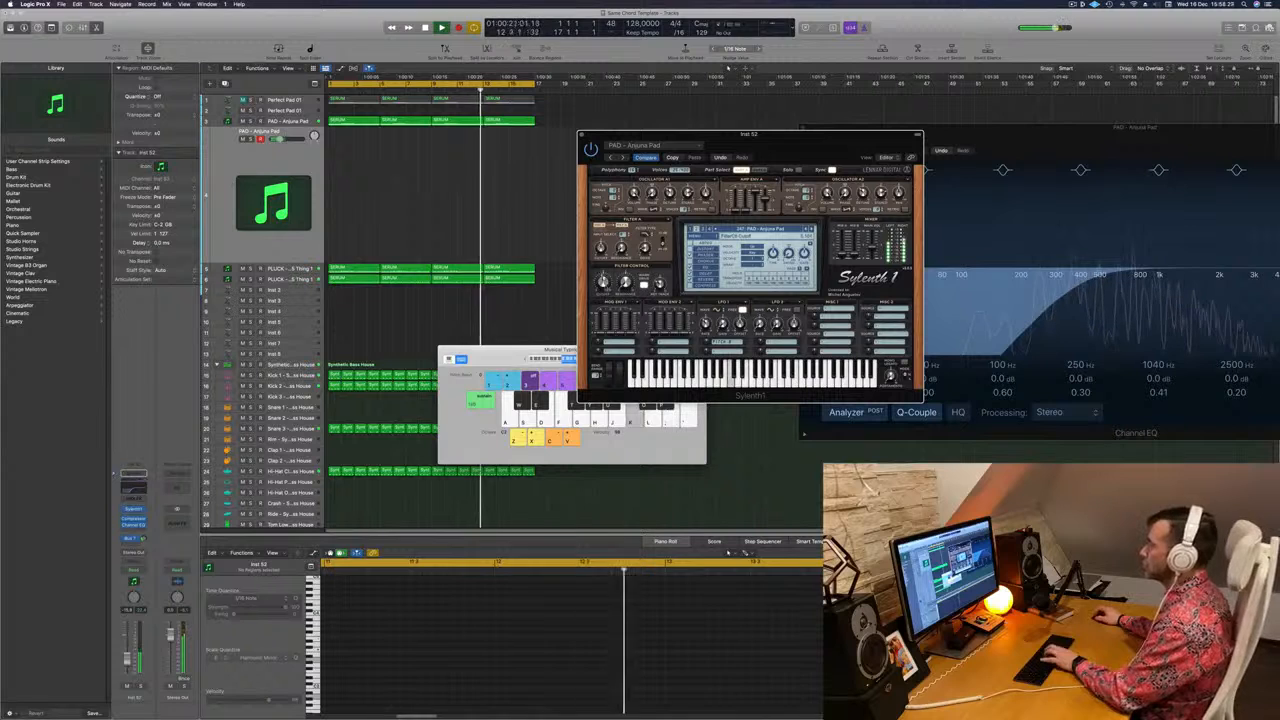
left_click_drag(453, 415, 427, 323)
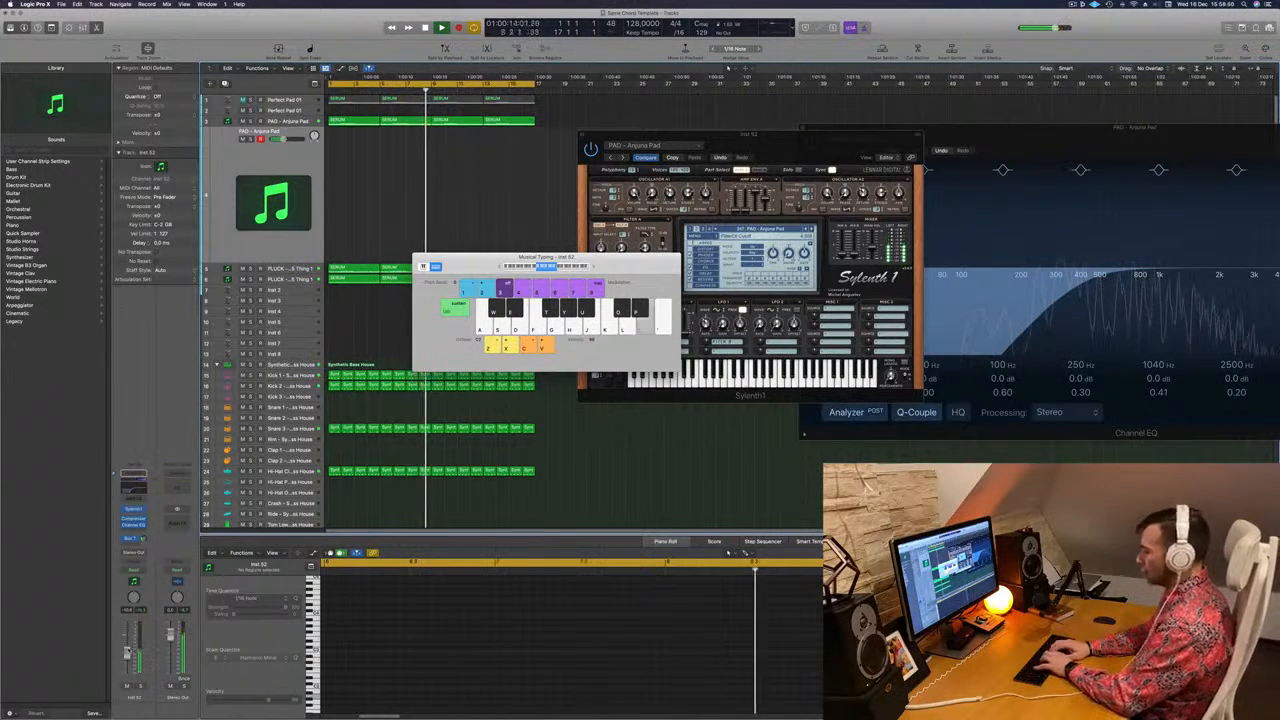
Record a melody take on the duplicated pad track from bar 9 to the cycle end using Musical Typing
key("r")
key("h")
key("semicolon")
key("semicolon")
key("h")
key("j")
key("semicolon")
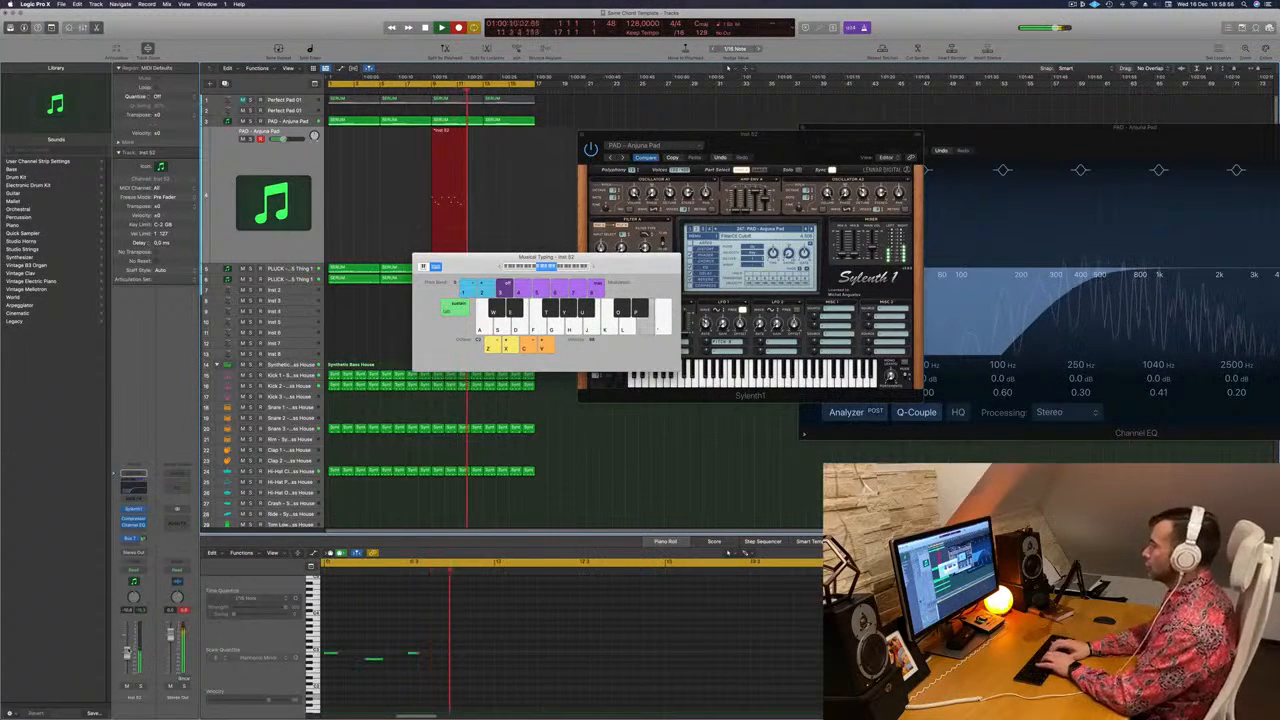
key("semicolon")
key("h")
key("g")
key("semicolon")
key("semicolon")
key("semicolon")
key("semicolon")
key("semicolon")
key("h")
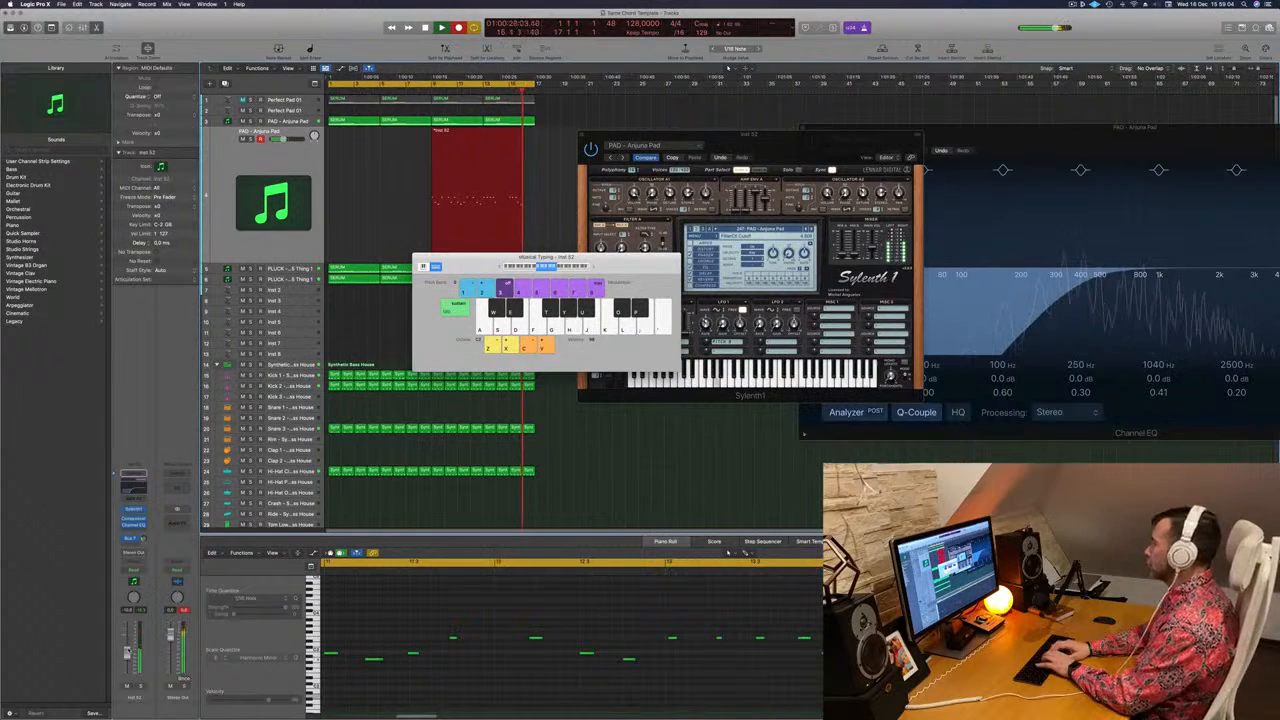
key("space")
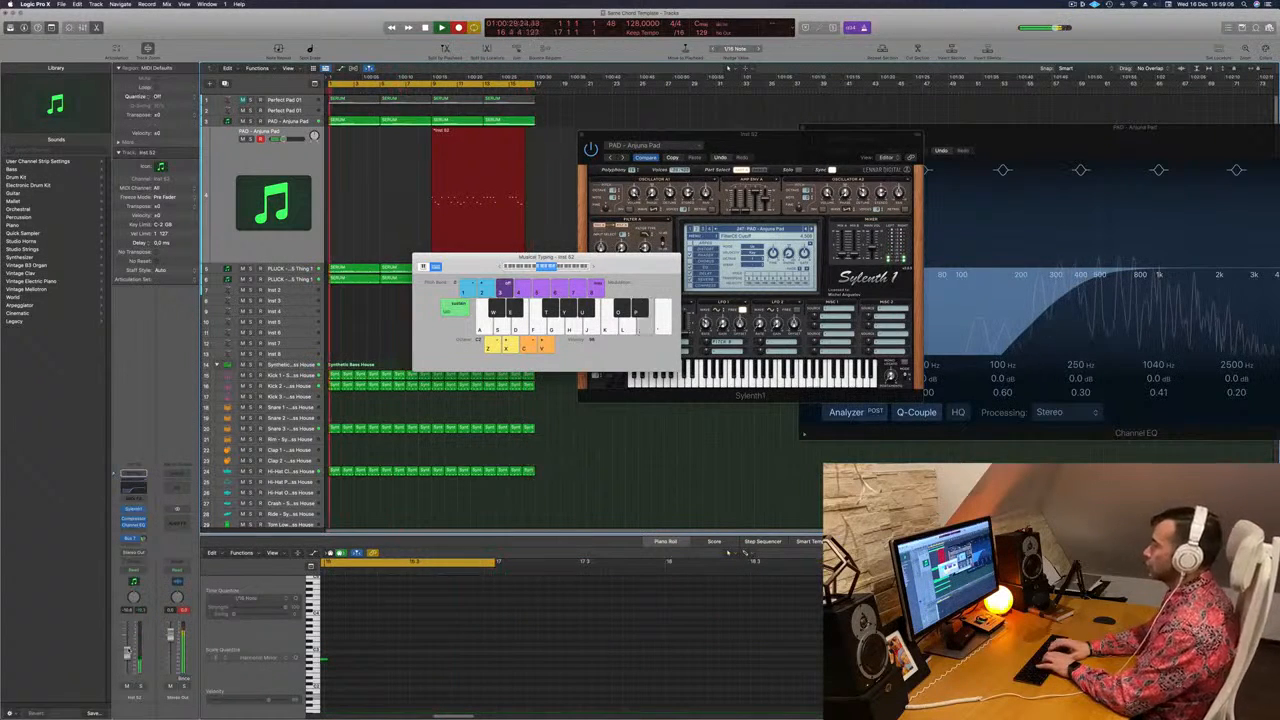
Record a pad melody over bars 1 to 8 of the duplicated track with Musical Typing and play it back
key("r")
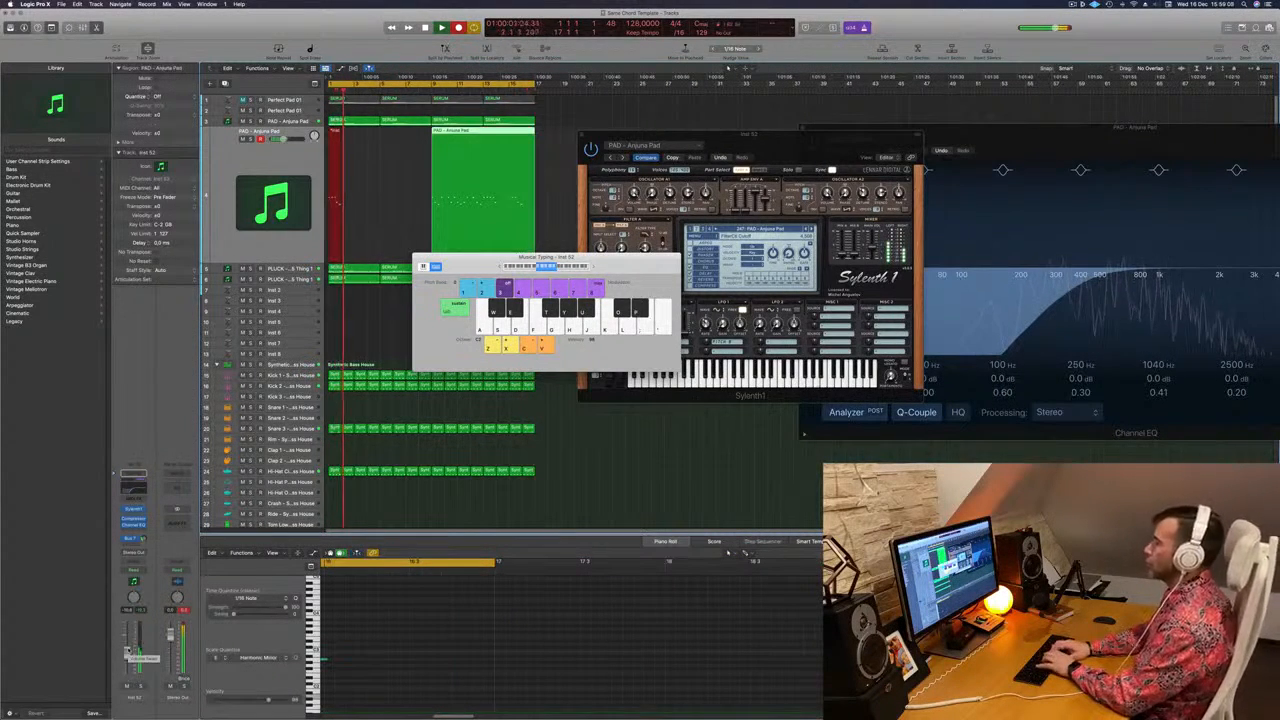
key("semicolon")
key("semicolon")
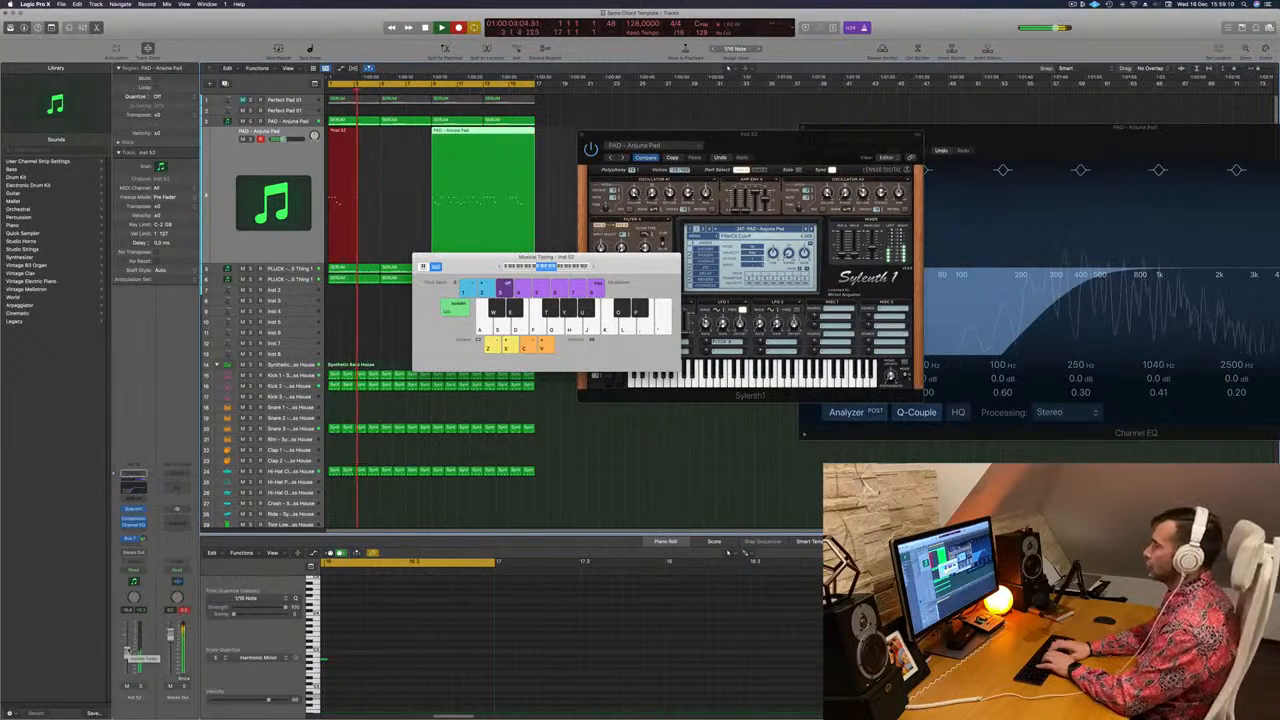
key("h")
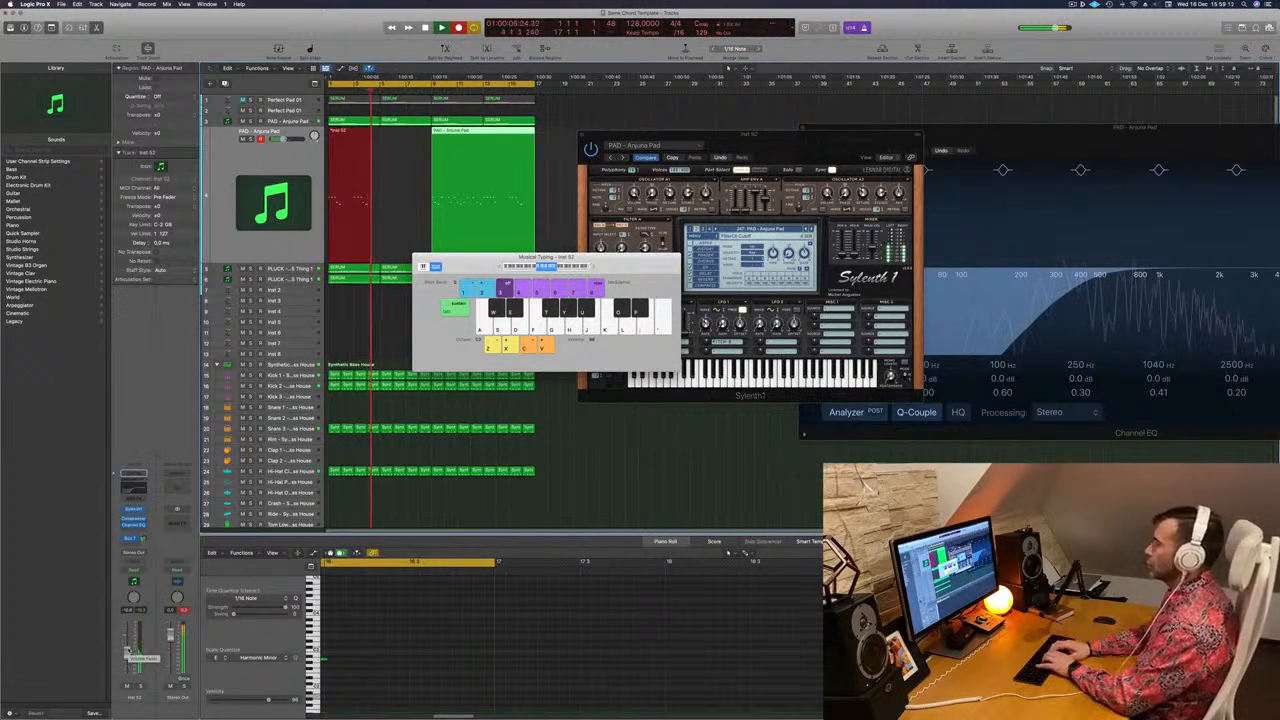
key("p")
key("j")
key("j")
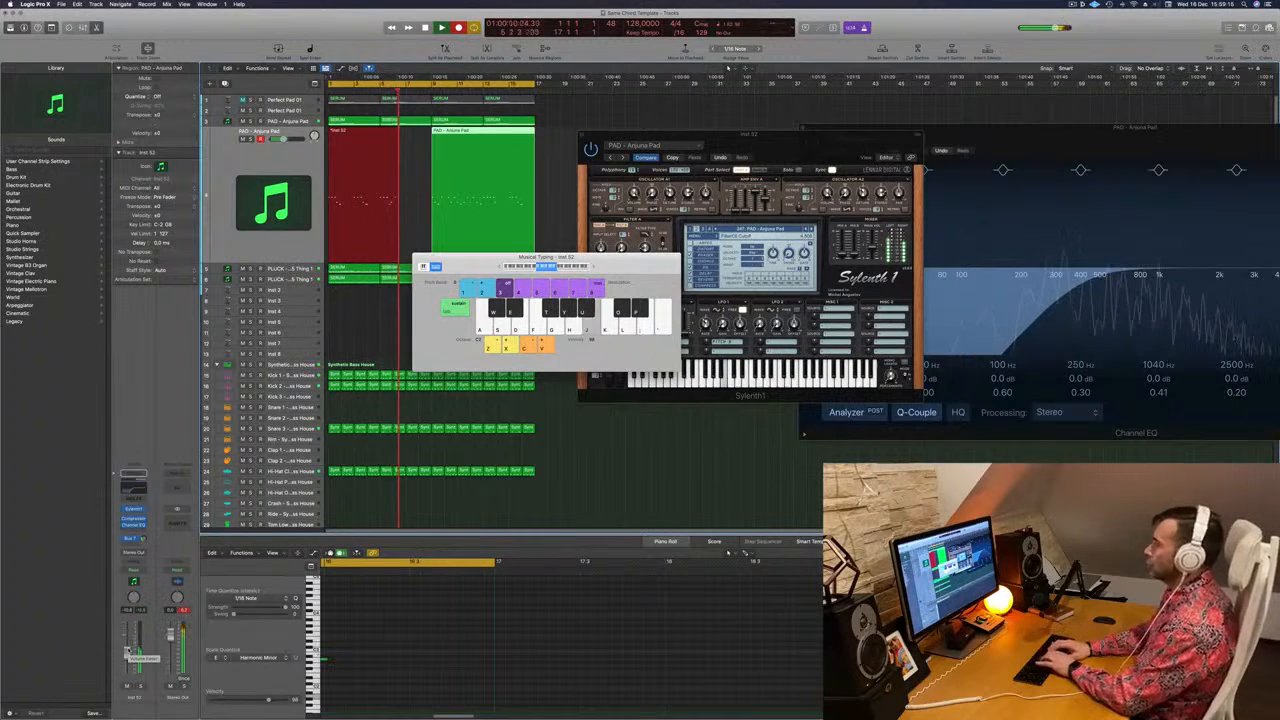
key("p")
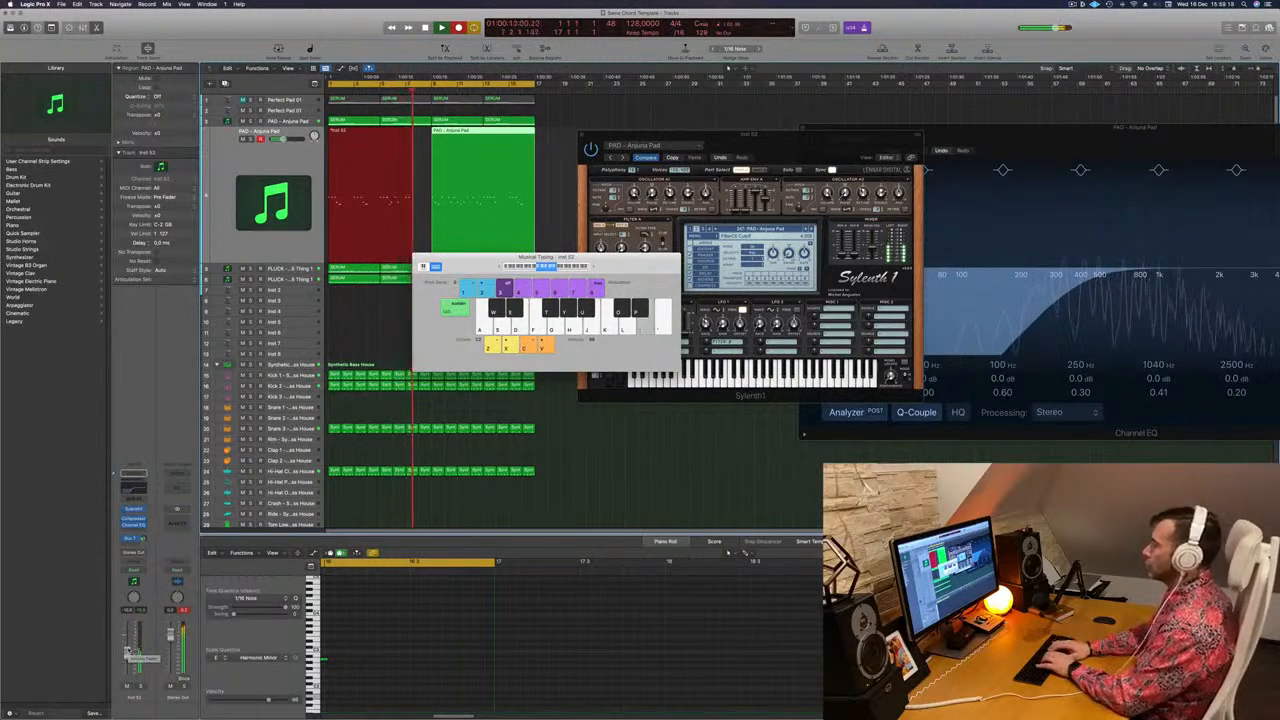
key("h")
key("j")
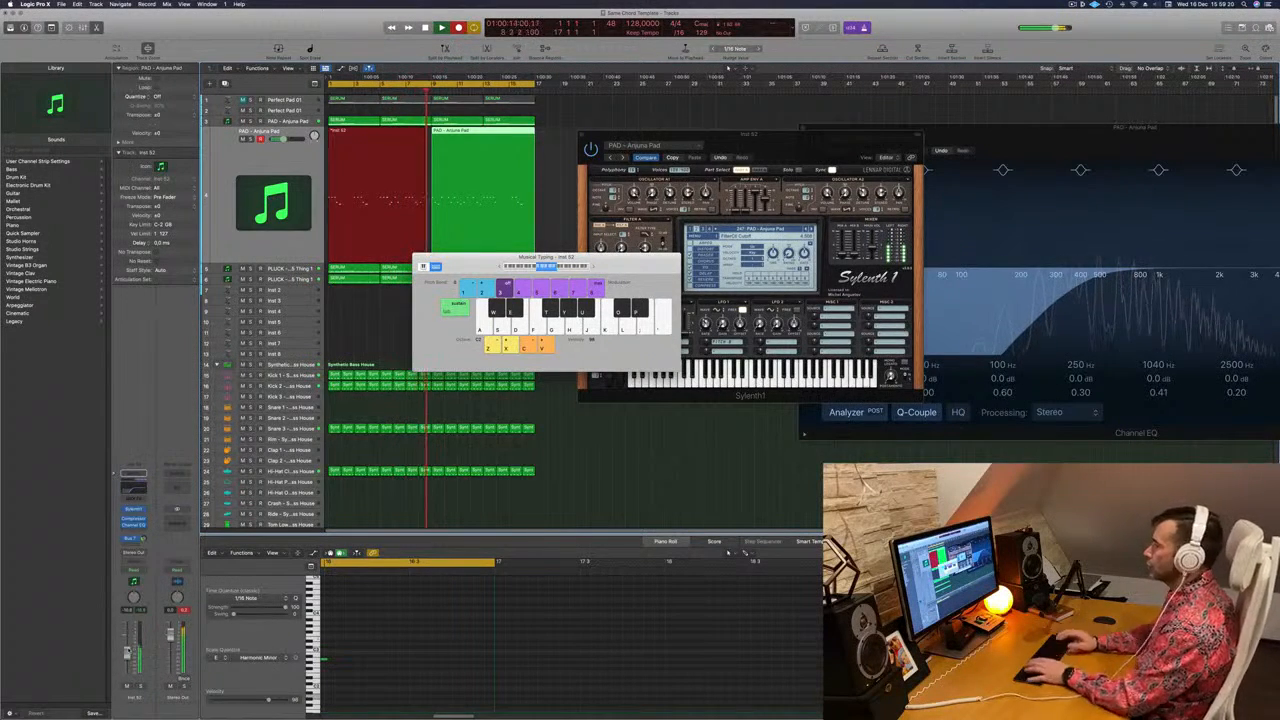
key("space")
key("space")
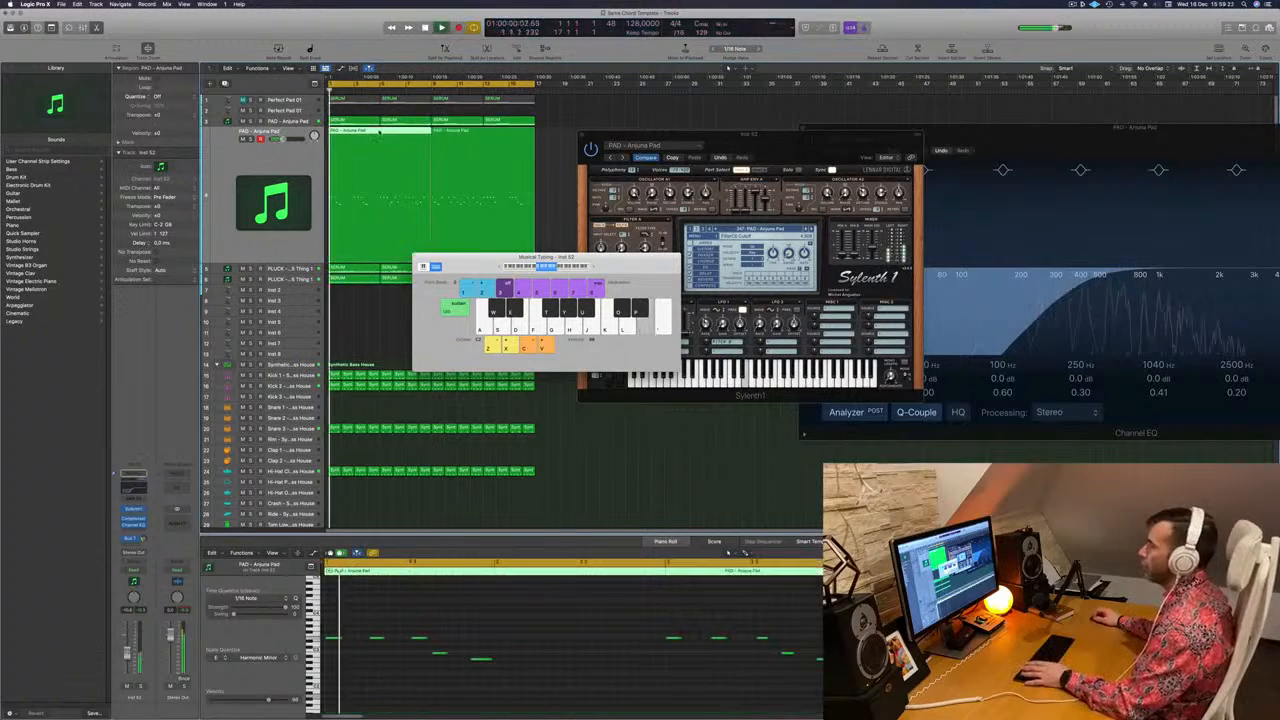
Examine the recorded melody's notes in the Piano Roll, moving the Musical Typing and Sylenth1 windows aside
double_click(410, 134)
key("h")
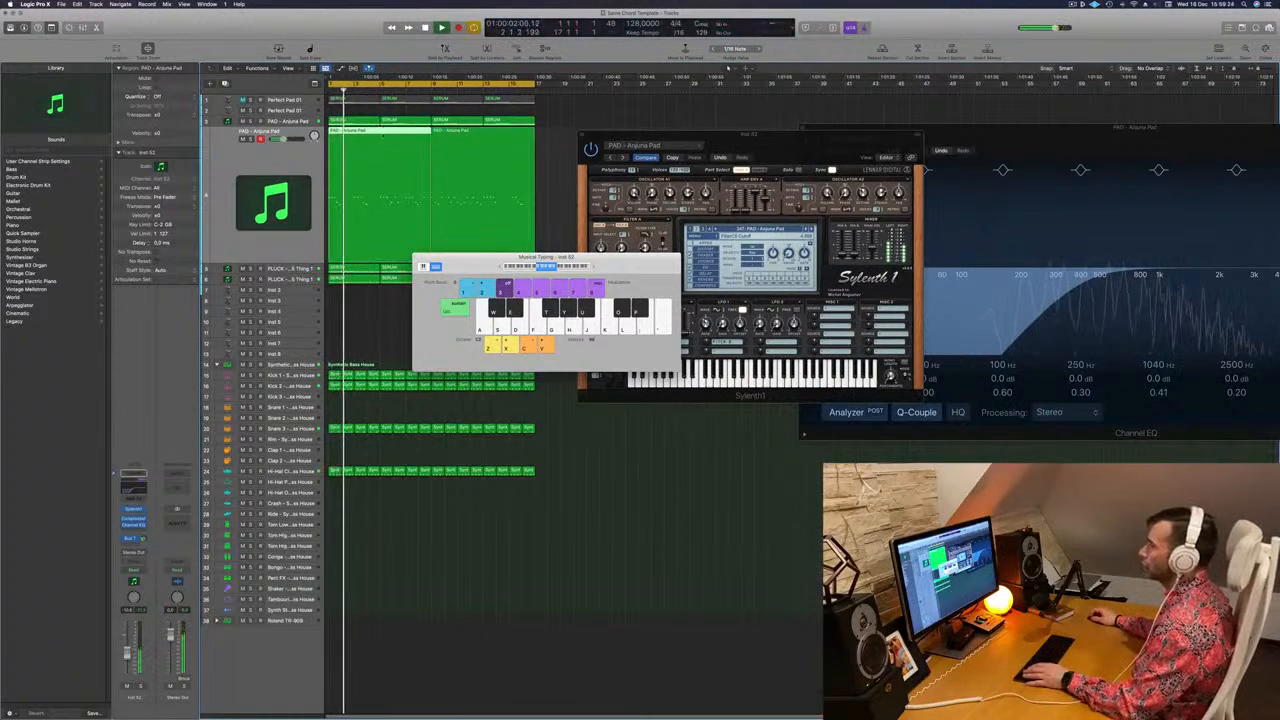
key("e")
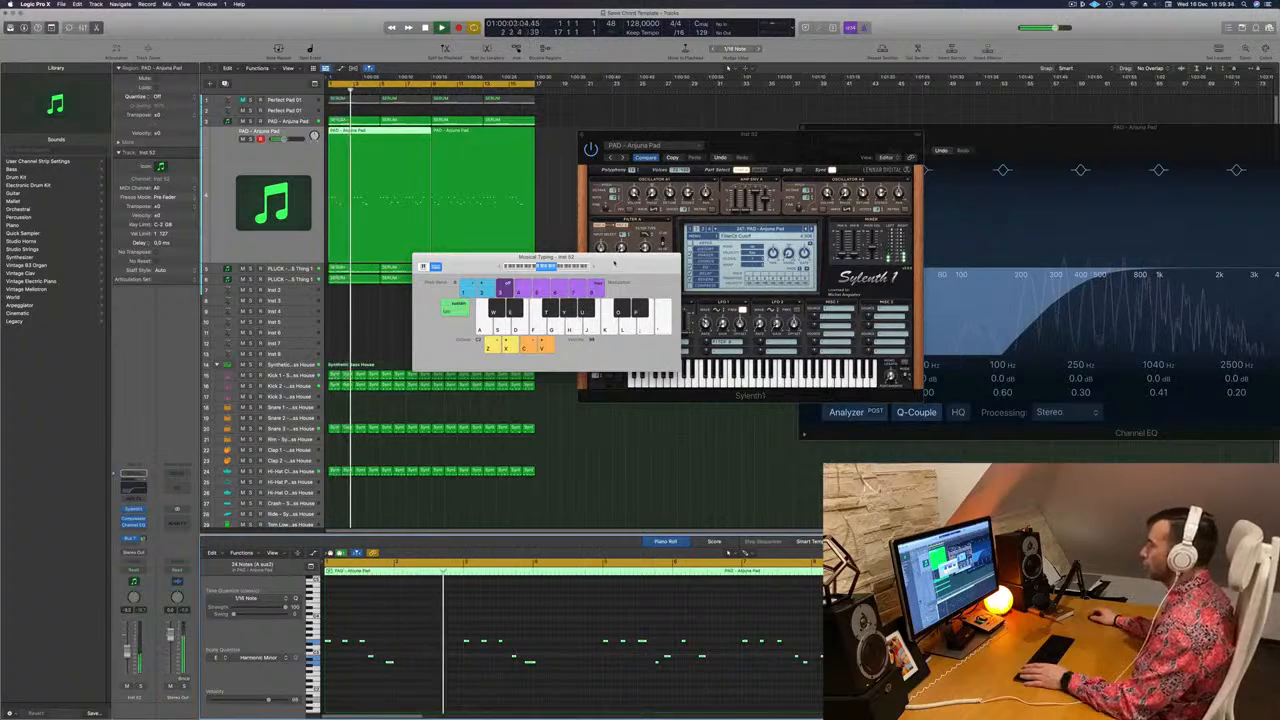
left_click_drag(600, 258, 1045, 246)
left_click_drag(848, 147, 704, 152)
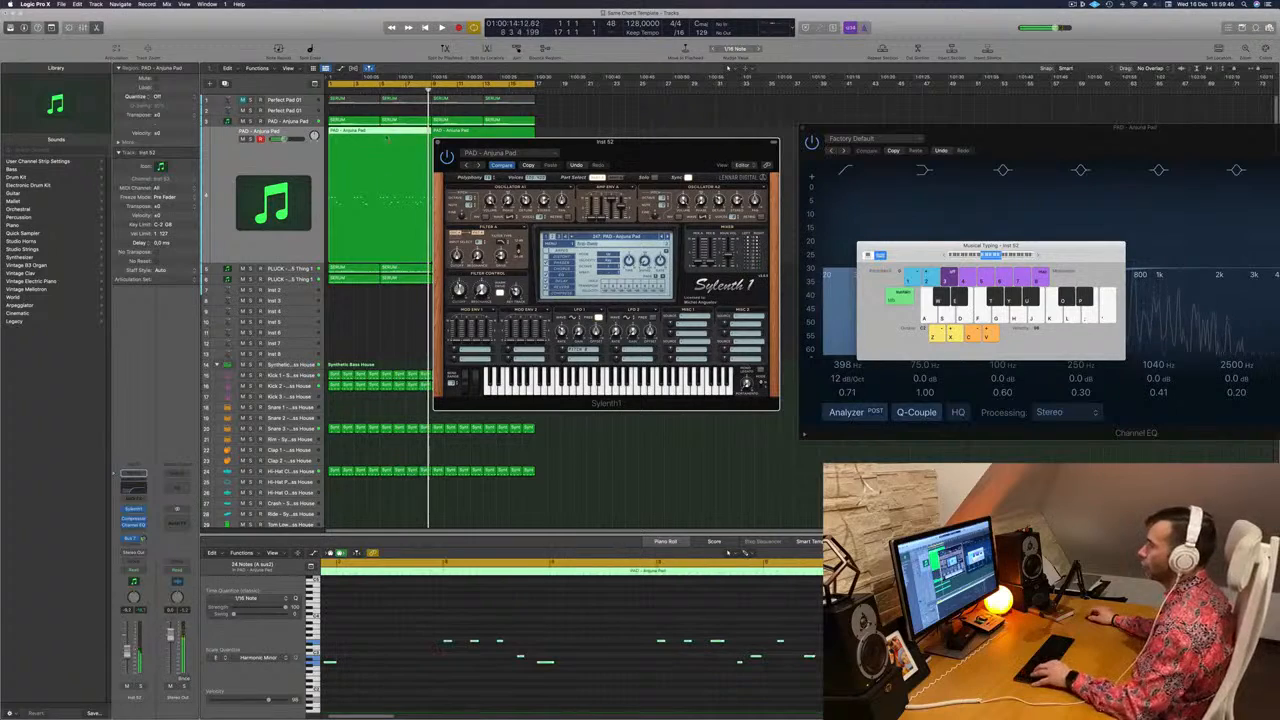
Split the duplicated pad's first region at bar 5, move its second half to bar 1 and delete that track's other regions
double_click(379, 132, "super")
left_click(360, 132)
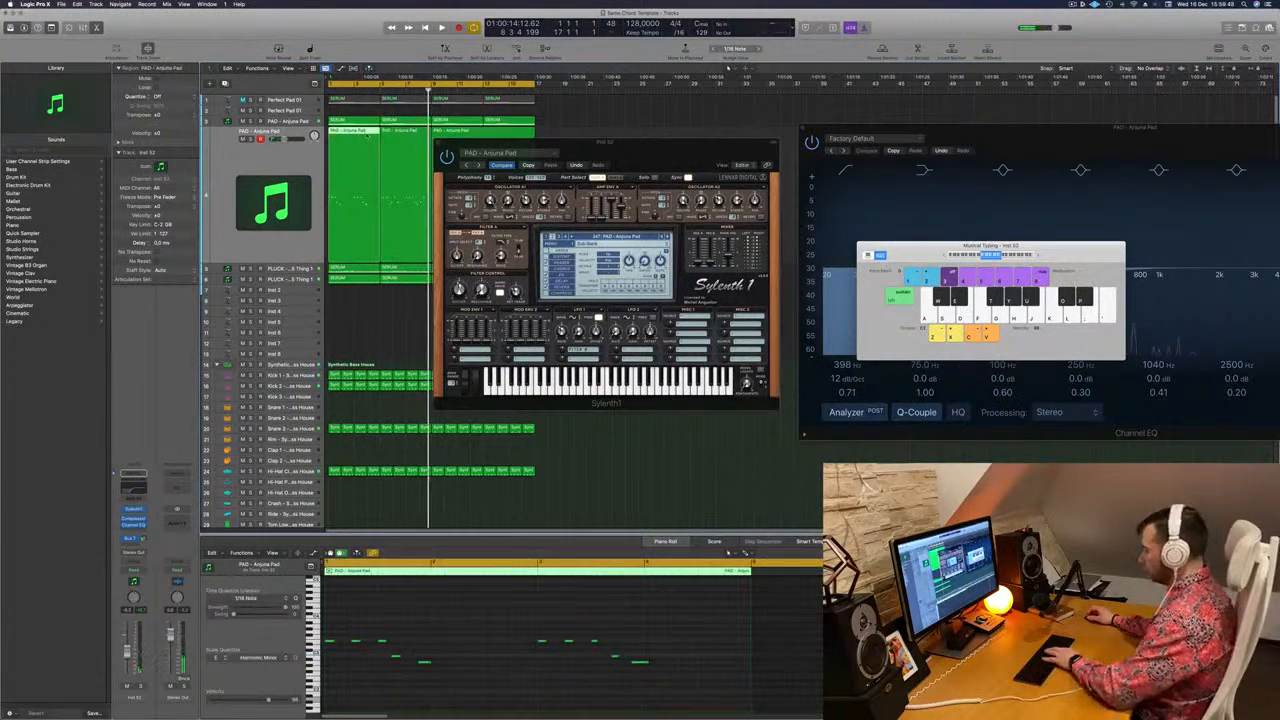
key("Delete")
left_click_drag(411, 133, 359, 133)
key("space")
left_click_drag(636, 146, 968, 159)
left_click(458, 183)
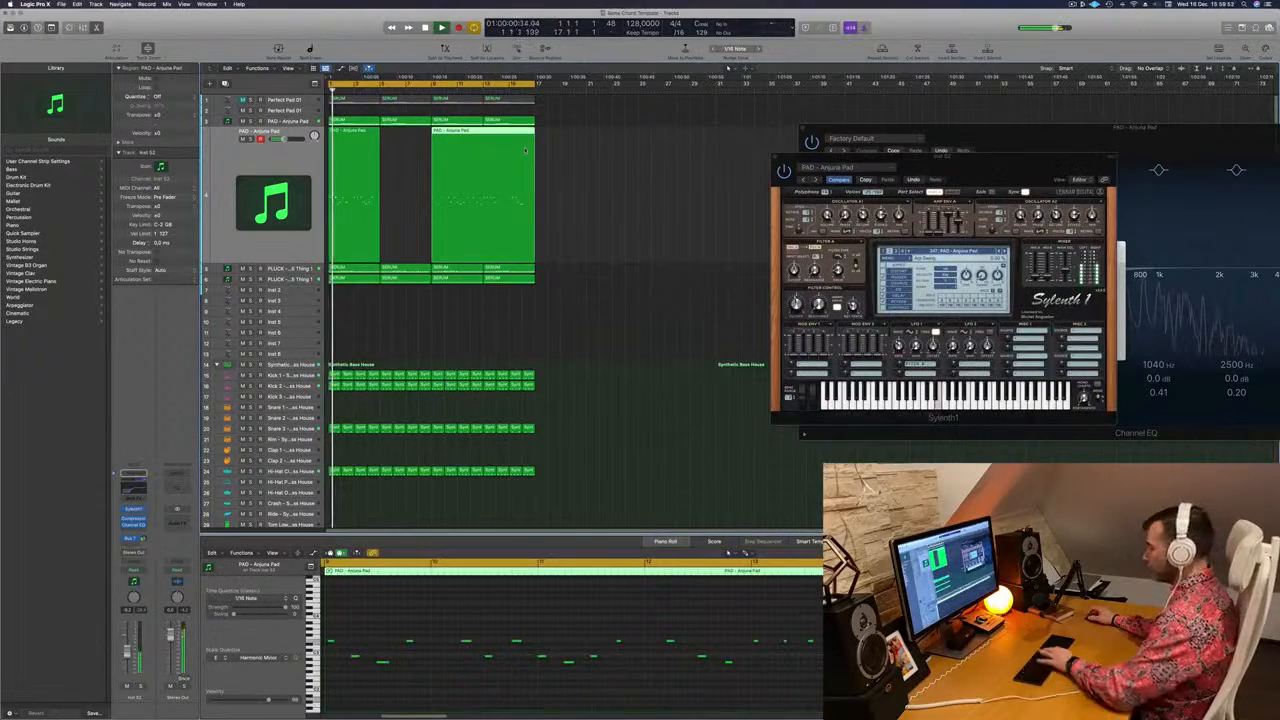
key("Delete")
key("space")
key("space")
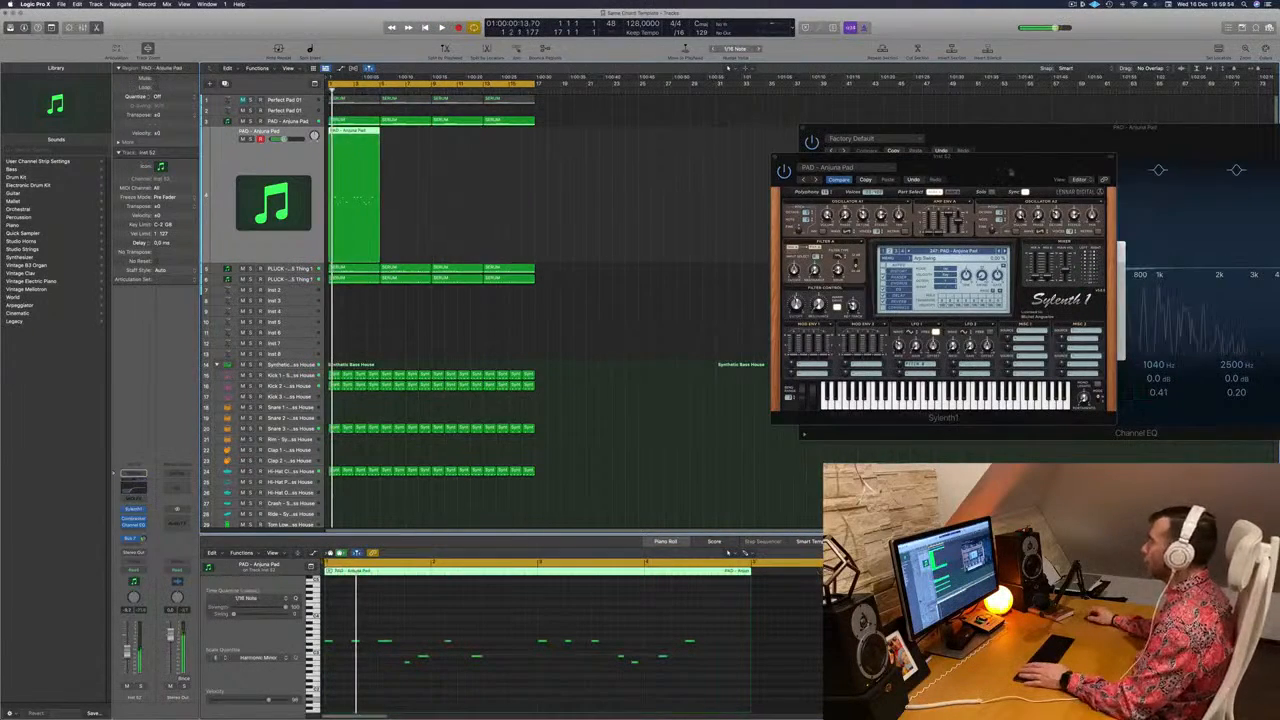
Set the low cut in the duplicated pad's Channel EQ to 232 Hz with a Q of 0.79 and close the EQ
key("super+k")
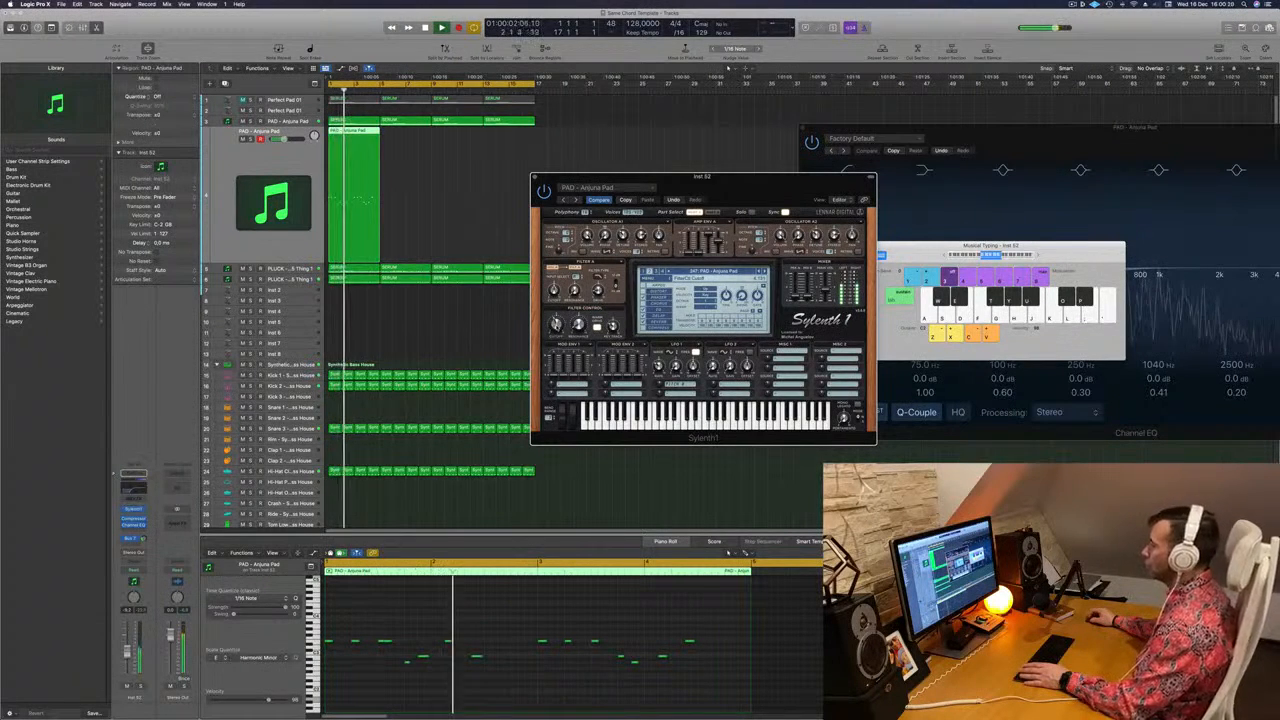
left_click(133, 490)
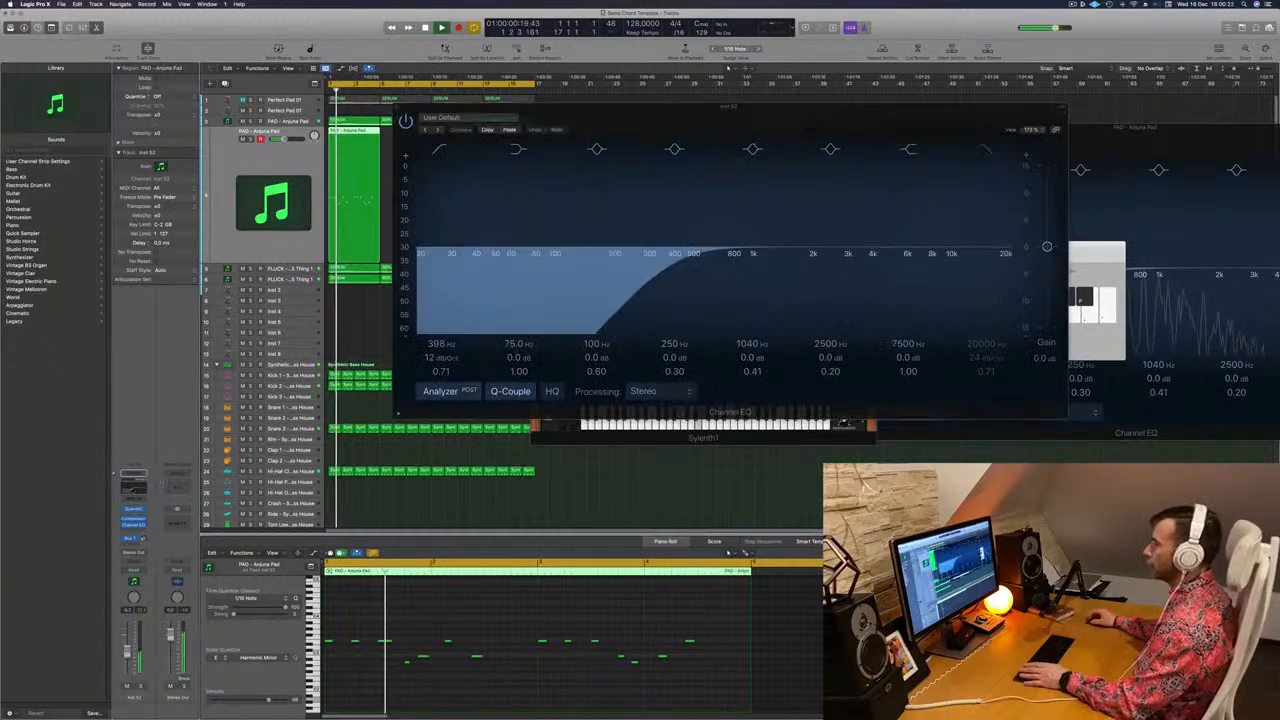
key("space")
key("space")
left_click_drag(661, 262, 626, 258)
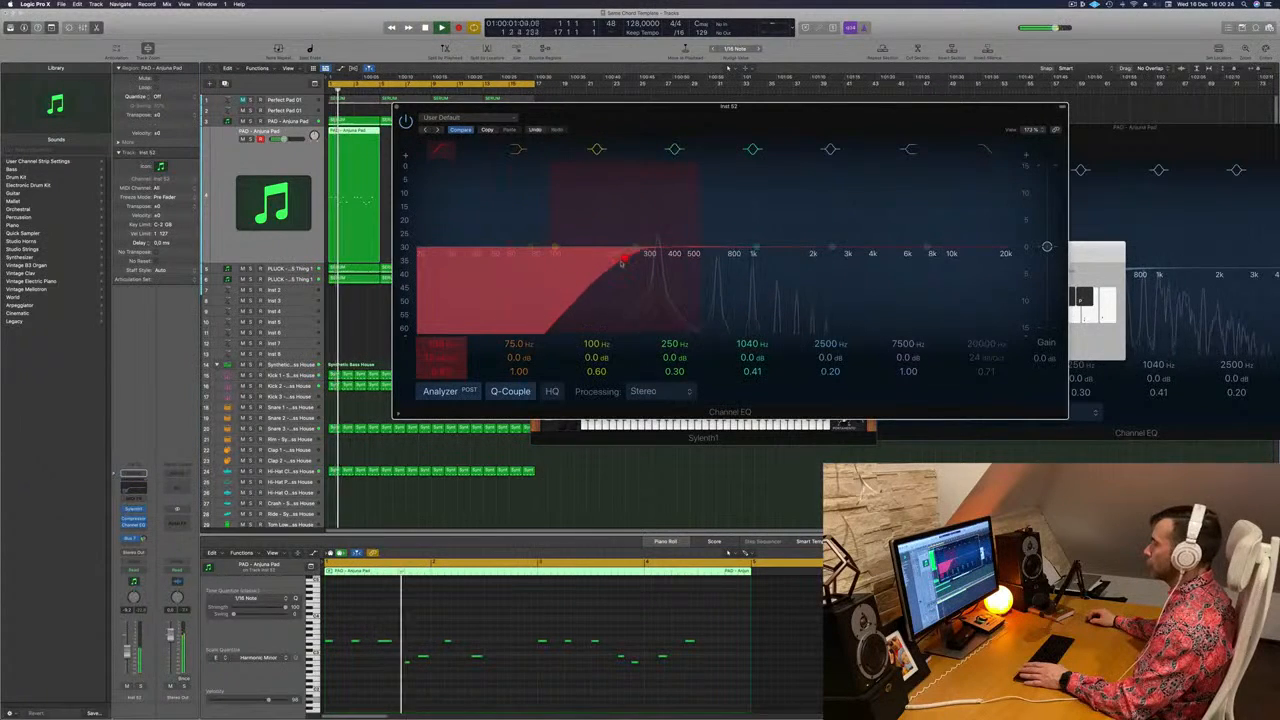
key("space")
key("space")
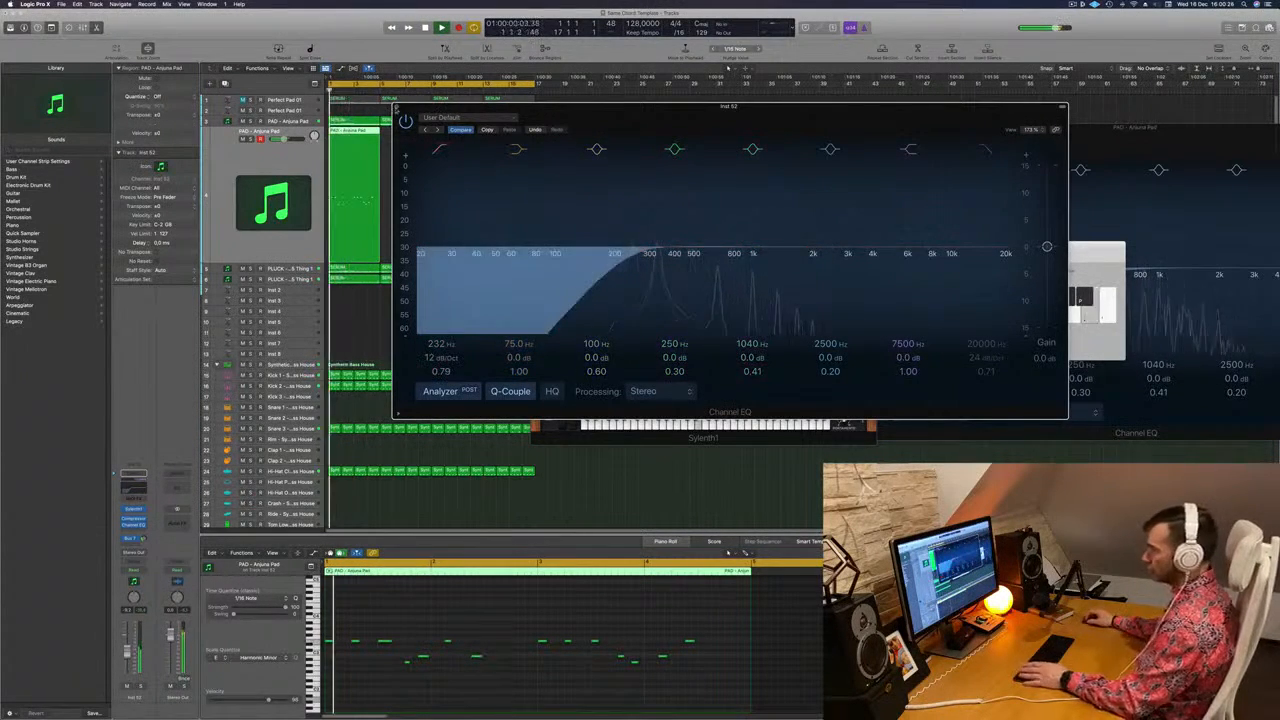
left_click(397, 107)
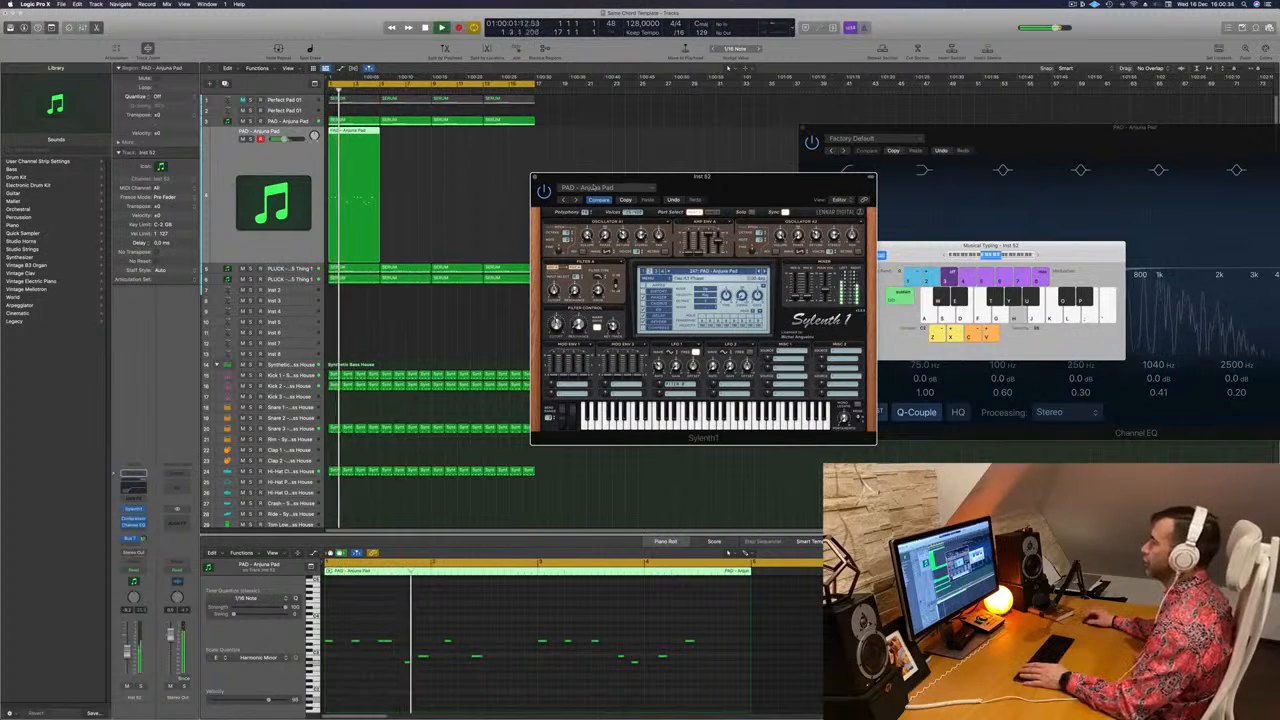
Set the waveforms of oscillators A1 and A2 to Sine in the duplicated pad's Sylenth1 and play the result
left_click_drag(737, 184, 691, 184)
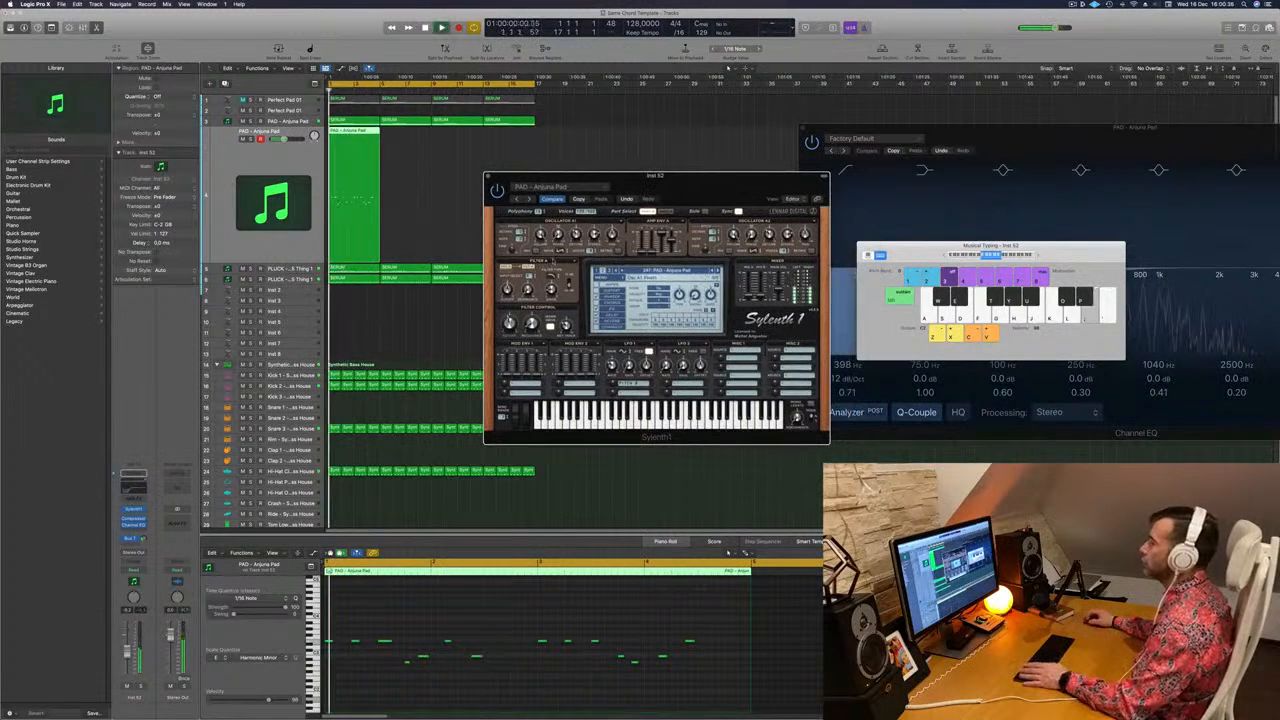
left_click(560, 252)
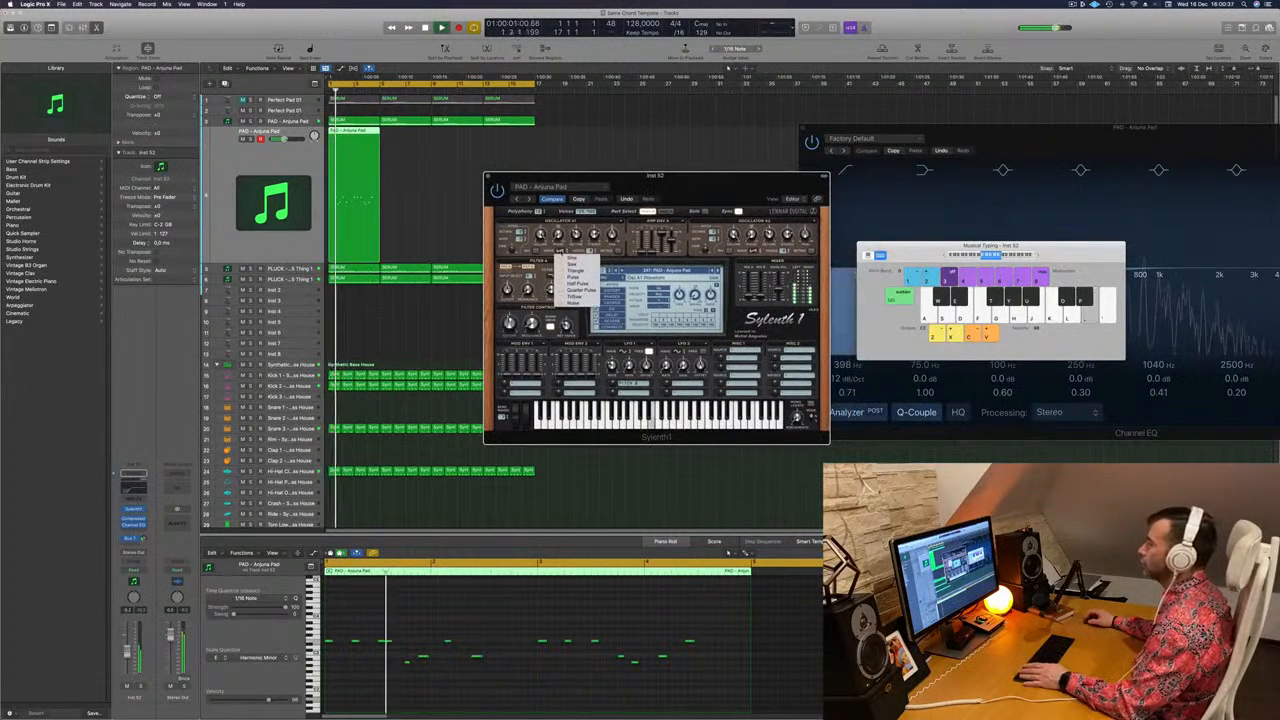
left_click(561, 257)
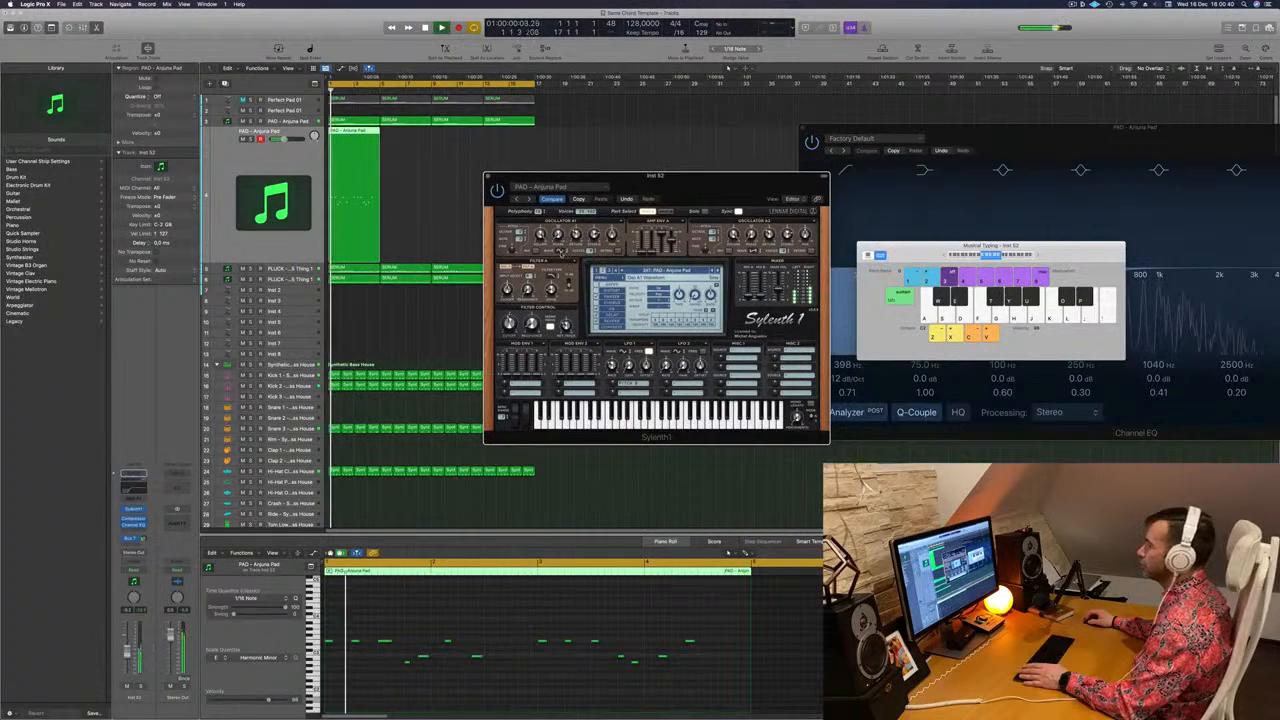
left_click(561, 254)
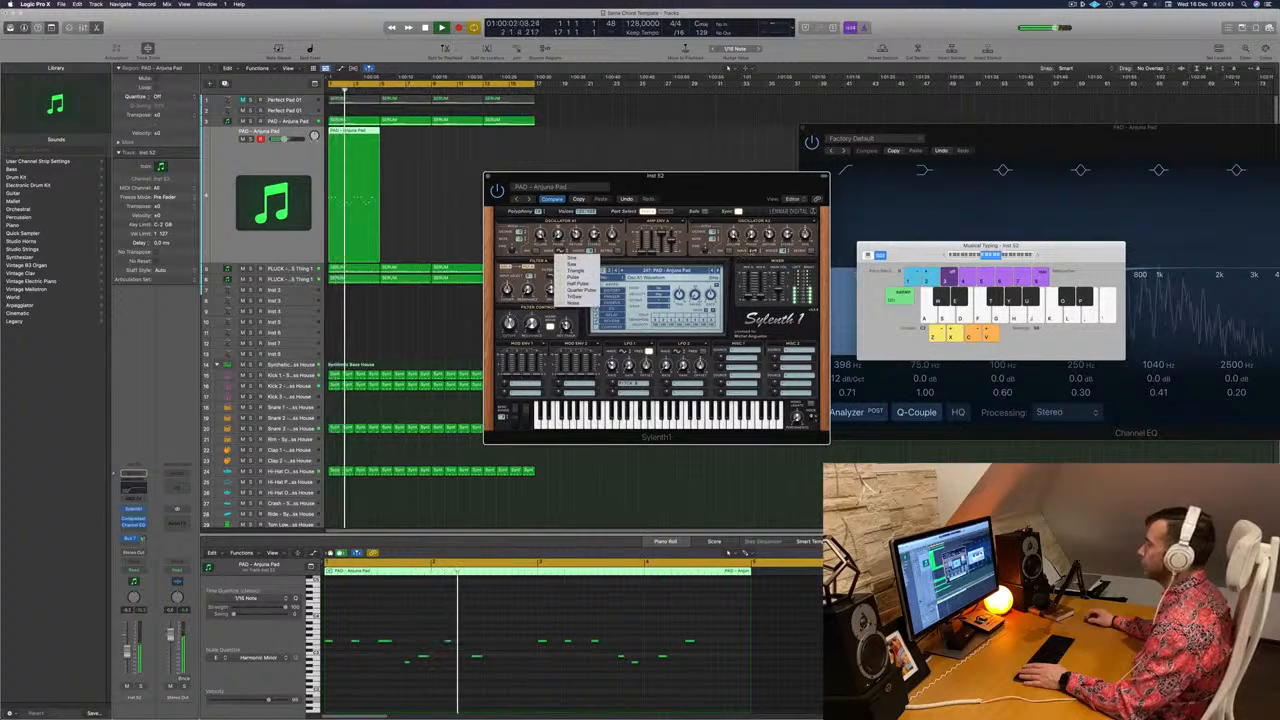
left_click(753, 252)
left_click(755, 258)
mouse_move(700, 190)
left_mouse_down()
mouse_move(757, 170)
mouse_move(670, 186)
mouse_move(706, 185)
left_mouse_up()
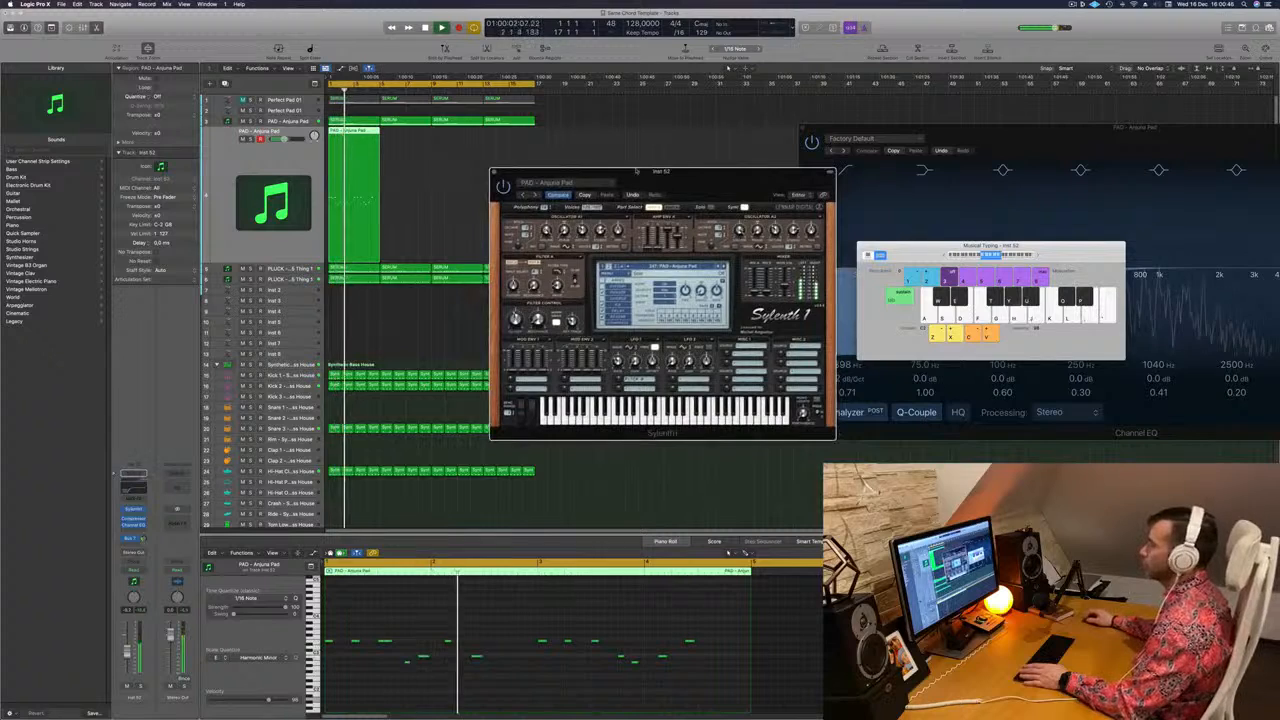
left_click(403, 226)
key("space")
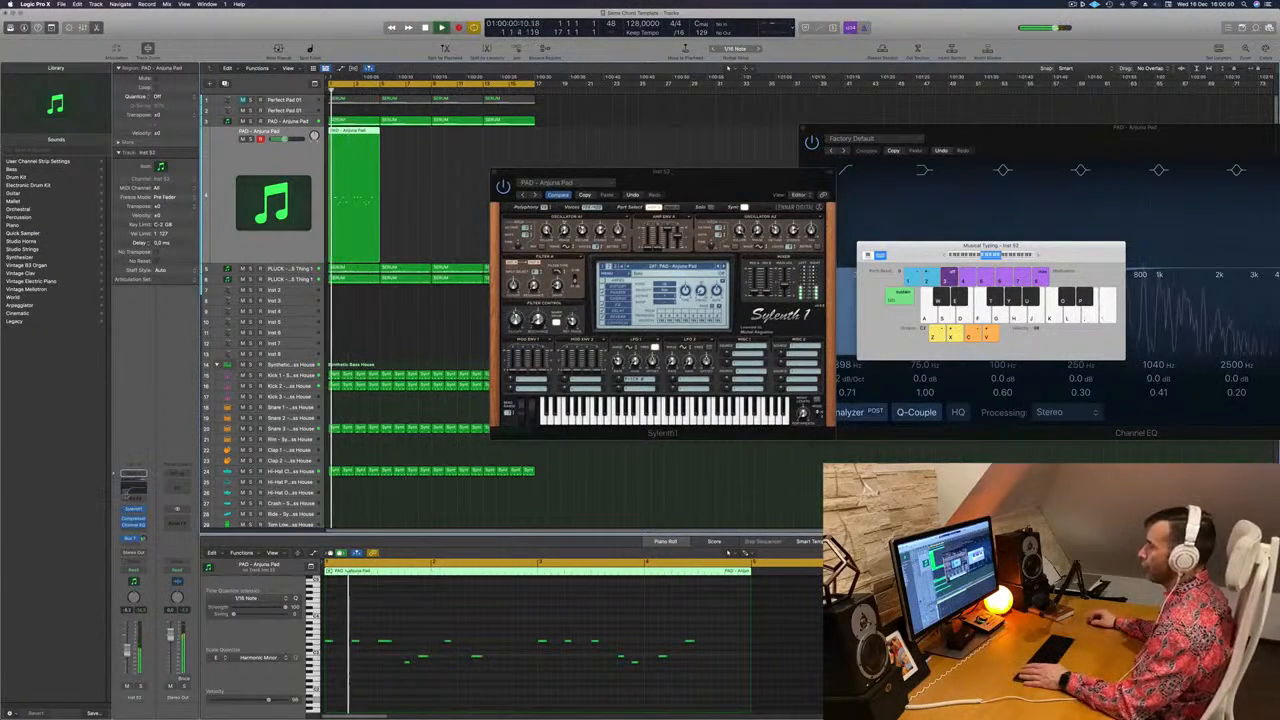
Set the duplicated pad's Channel EQ low cut to 414 Hz and move the EQ window clear of the synth
left_click(127, 494)
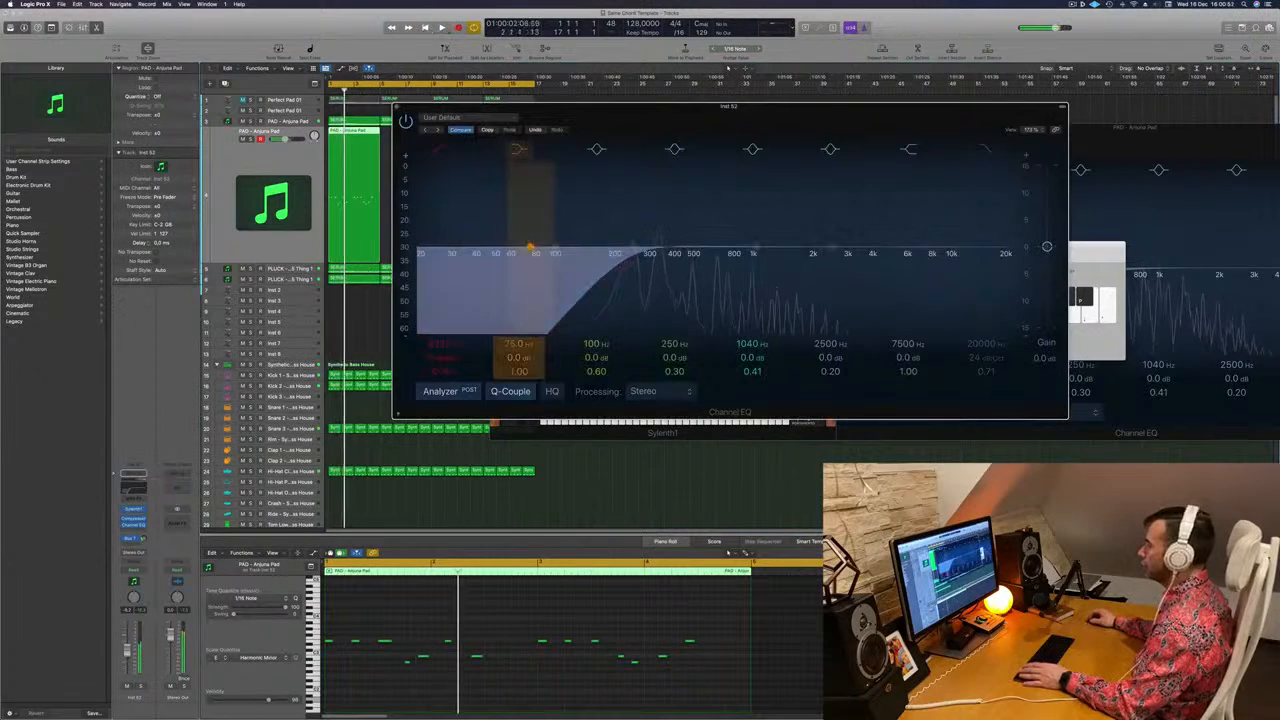
left_click_drag(614, 253, 682, 257)
left_click_drag(657, 107, 862, 14)
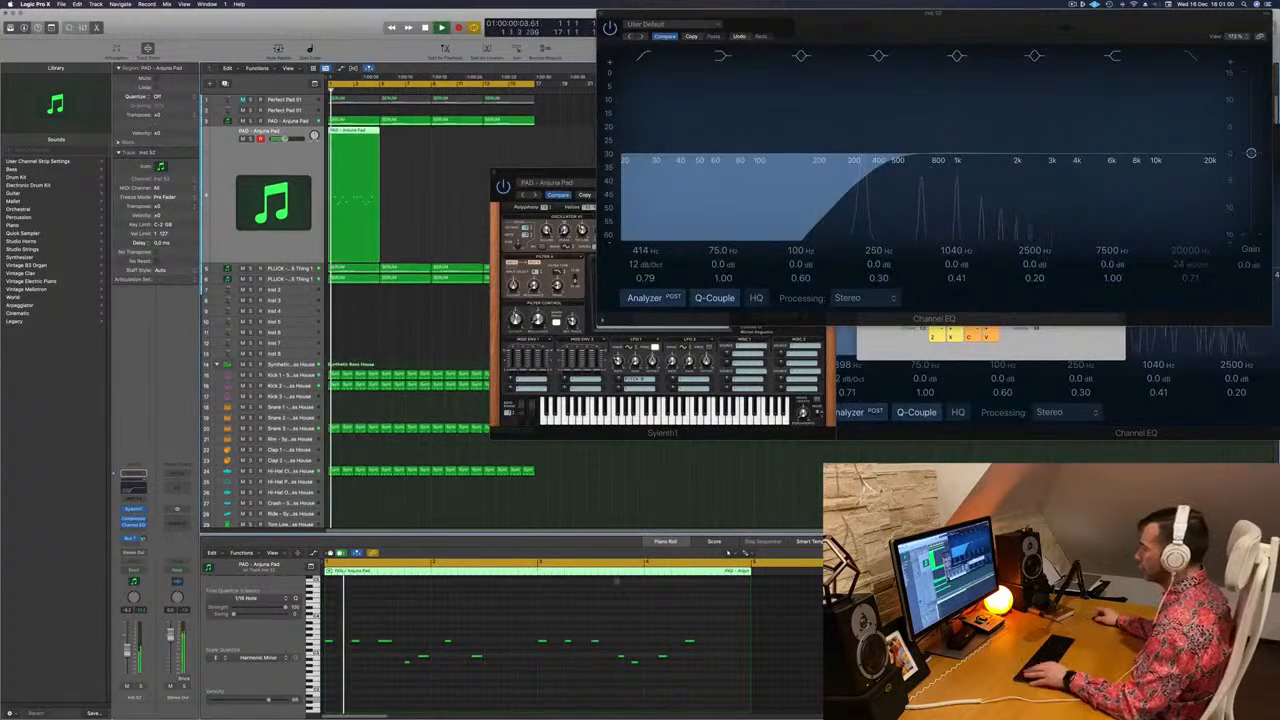
Add a note at the end of the duplicated pad's melody in the Piano Roll
scroll(780, 630, "up", 2)
left_click(779, 642)
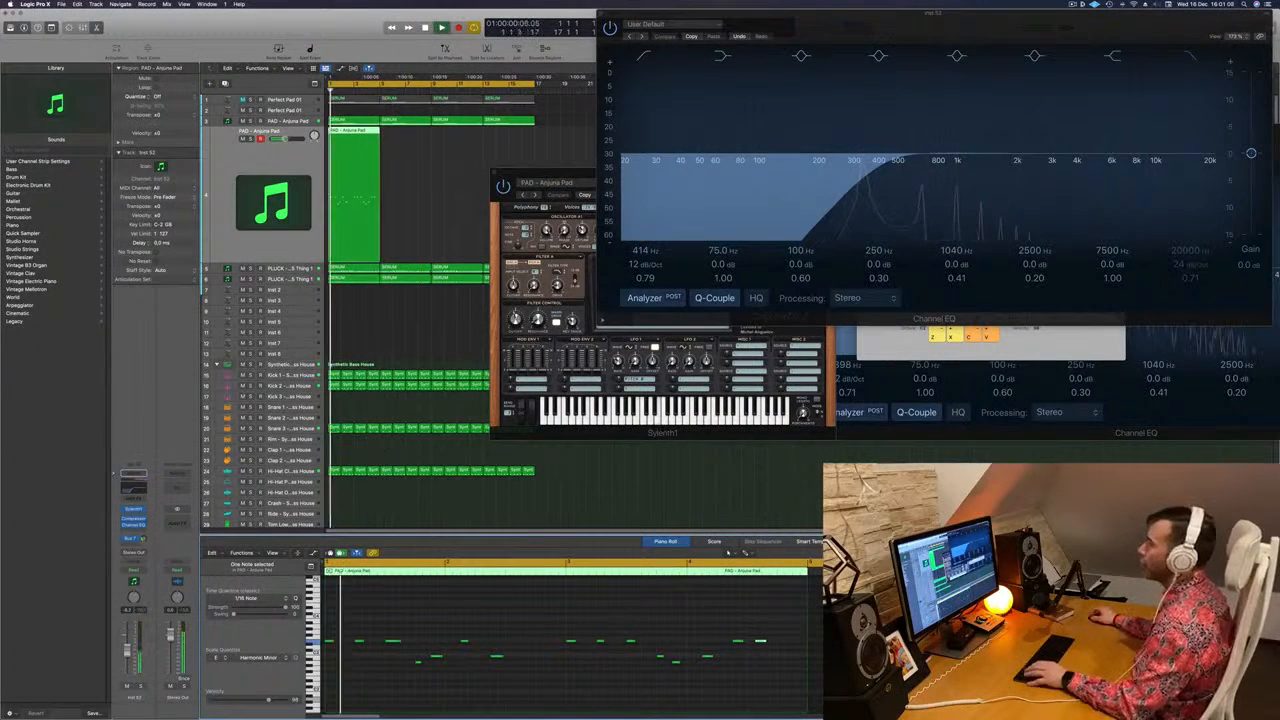
Copy the melody region along the duplicated pad track until it fills the 16 bars, and move the Sylenth1 window clear
left_click_drag(344, 136, 402, 140)
left_click_drag(475, 168, 454, 141)
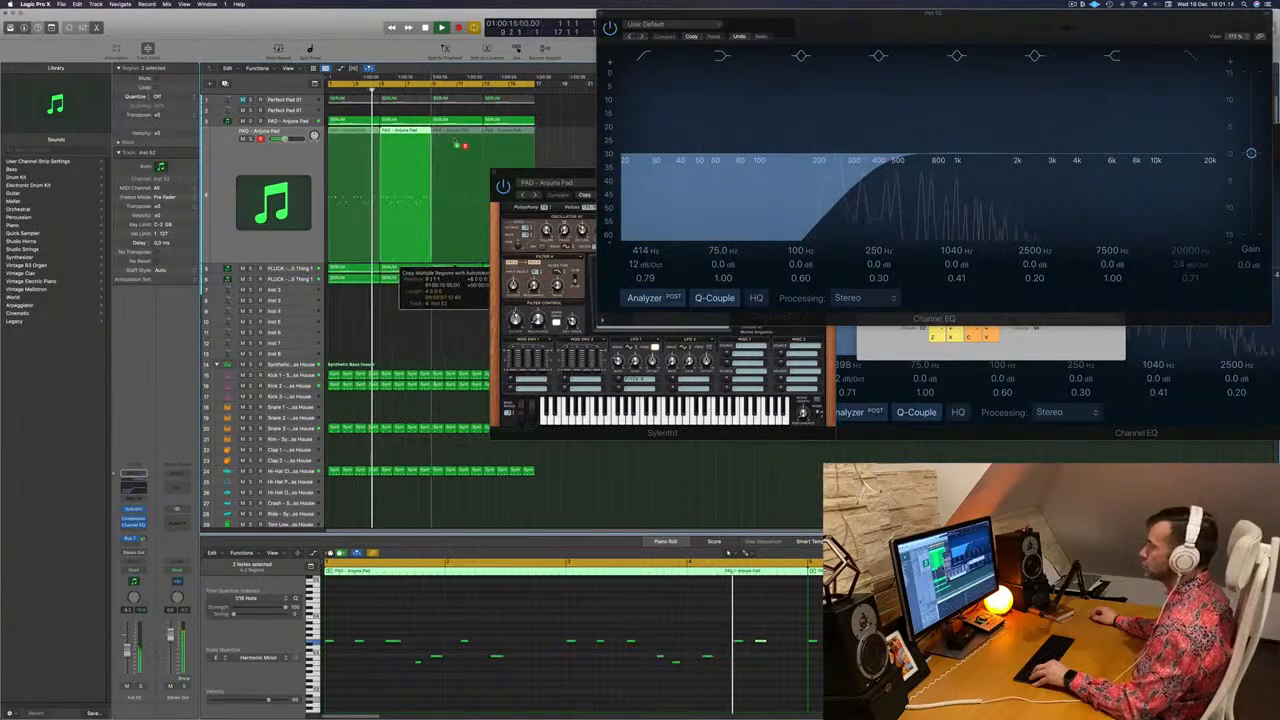
left_click_drag(568, 175, 808, 206)
key("super+Left")
key("super+Left")
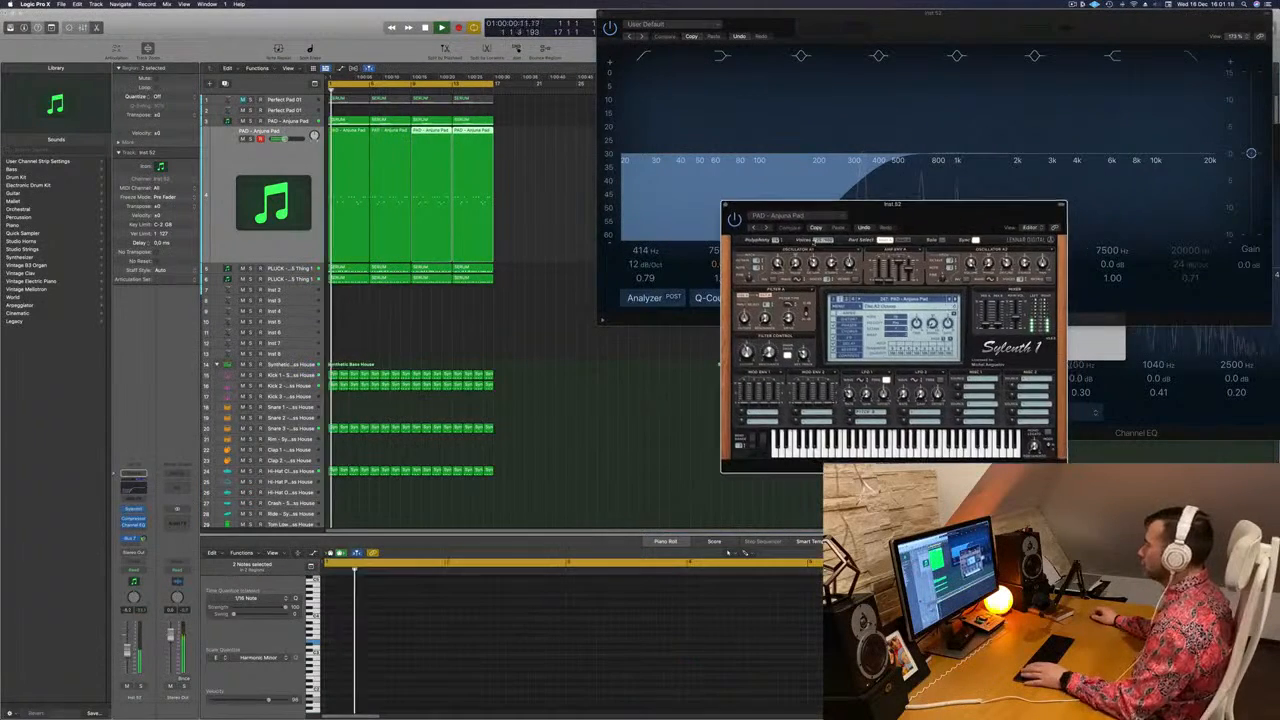
left_click_drag(942, 229, 650, 291)
Duplicate the sine-wave pad track with its settings and copy its four melody regions onto the new track
left_click(256, 152)
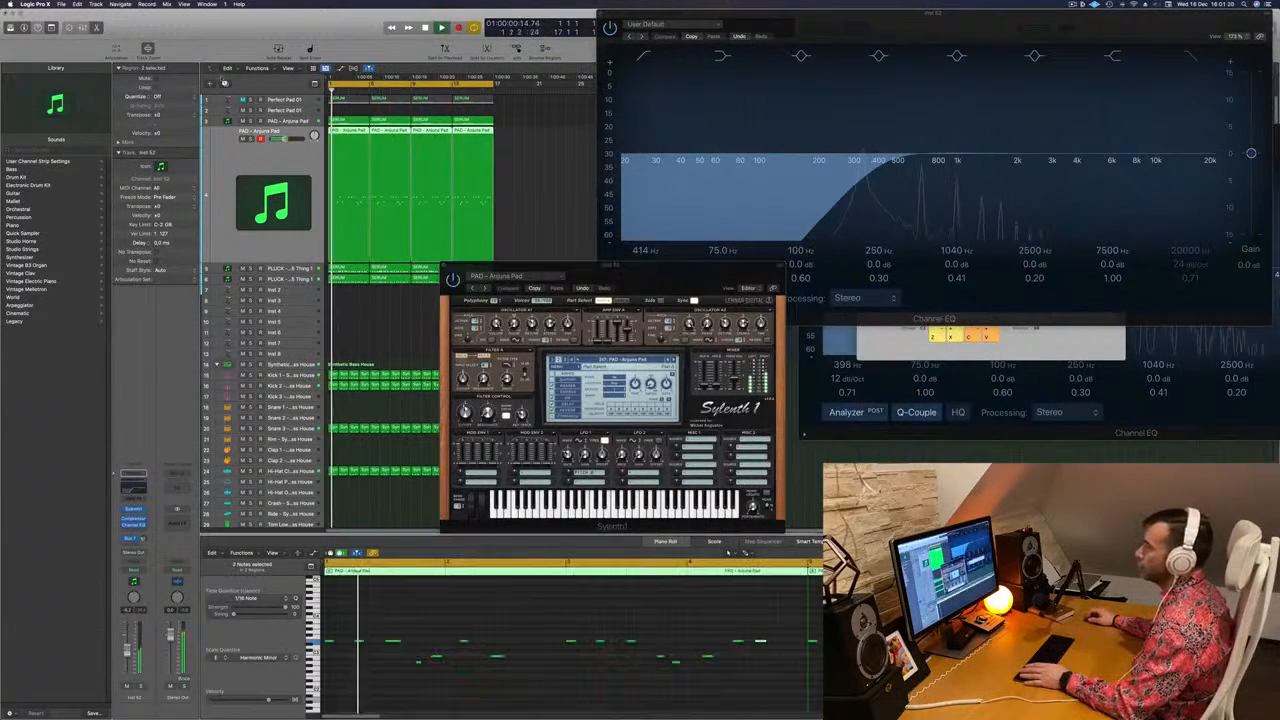
key("super+d")
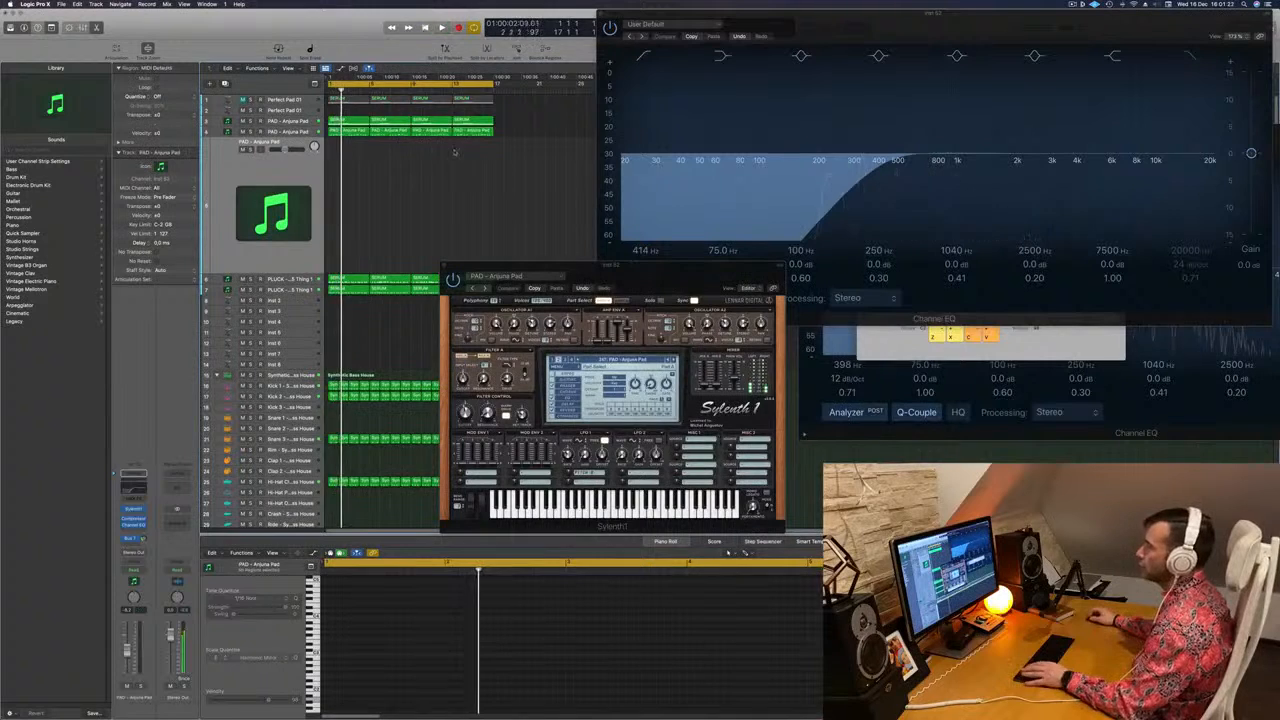
left_click_drag(544, 149, 345, 158)
key("space")
key("space")
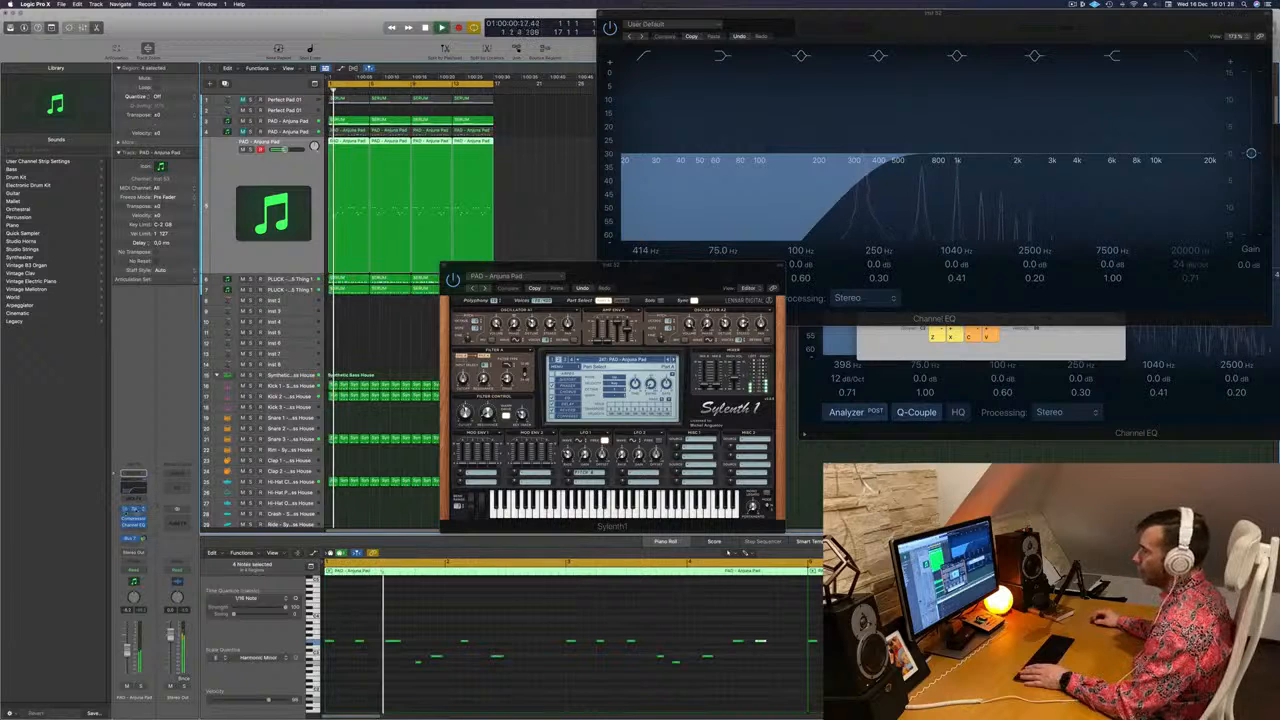
Audition presets in the new track's Sylenth1 during playback and load LEAD - Brass
left_click(134, 510)
key("space")
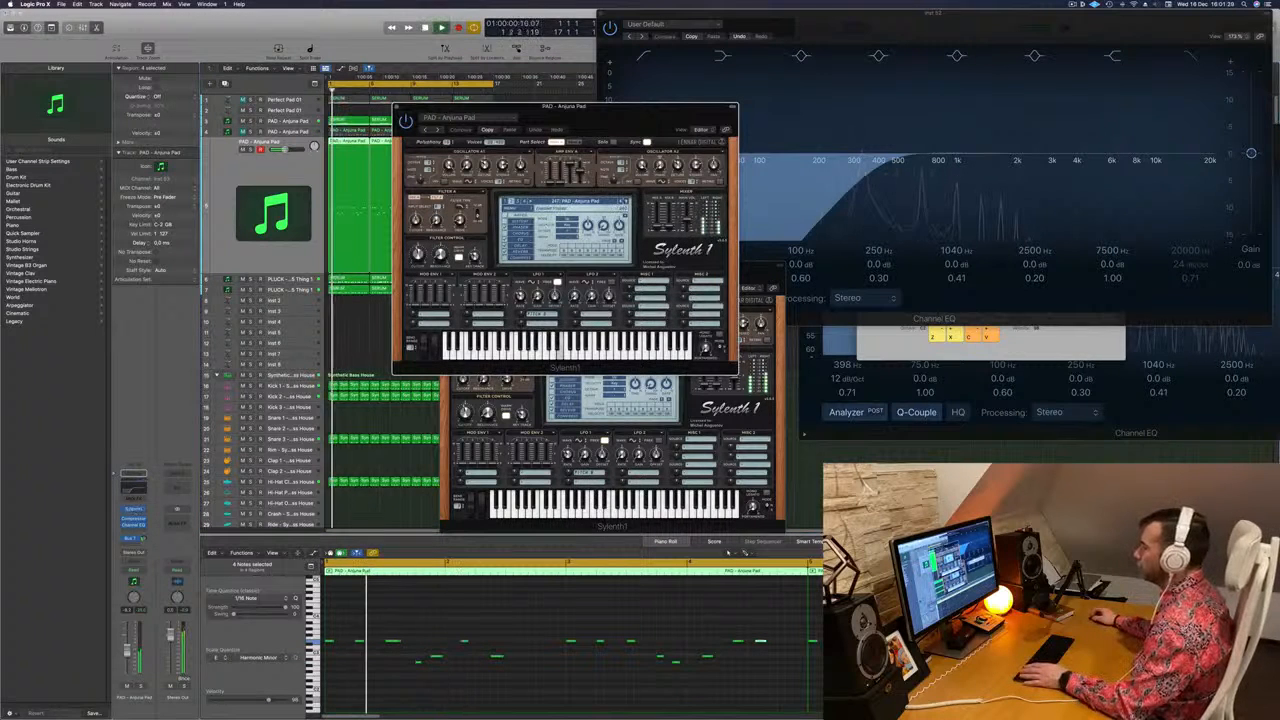
left_click(621, 202)
left_click(621, 202)
left_click(621, 202)
left_click(548, 202)
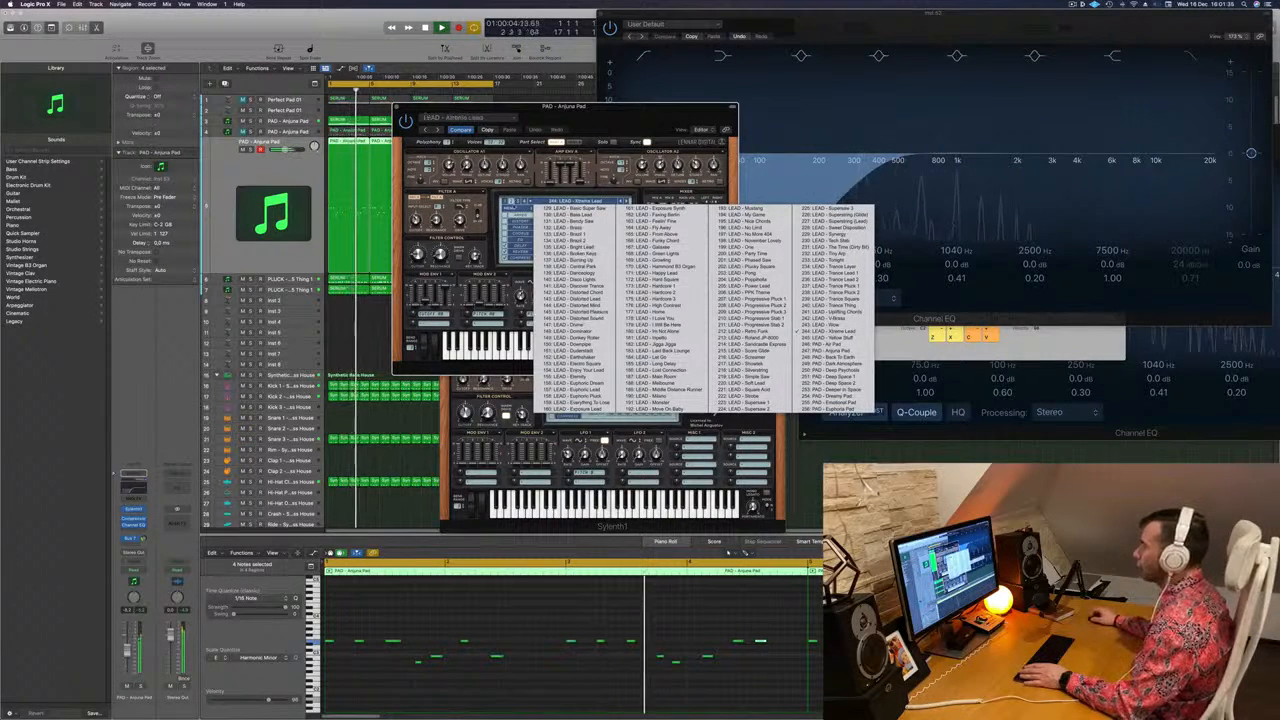
left_click(506, 201)
left_click(506, 201)
left_click(565, 201)
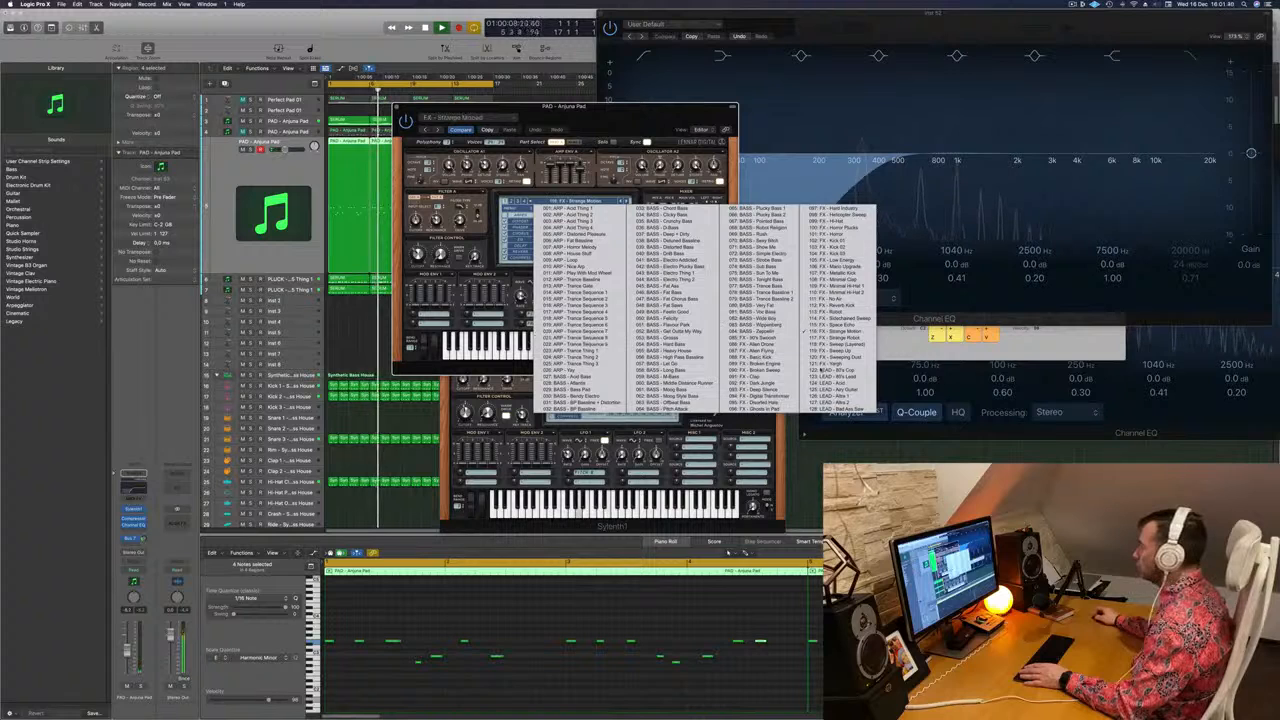
left_click(838, 370)
left_click_drag(600, 106, 729, 120)
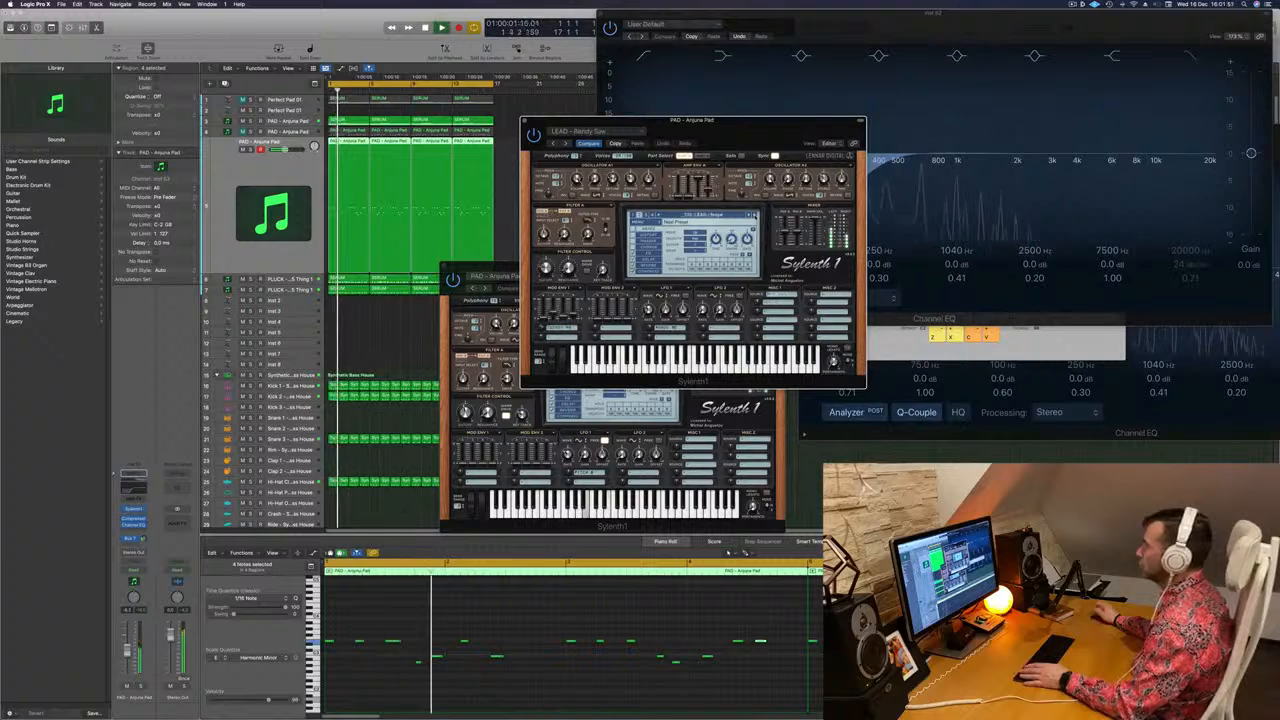
left_click_drag(735, 135, 759, 131)
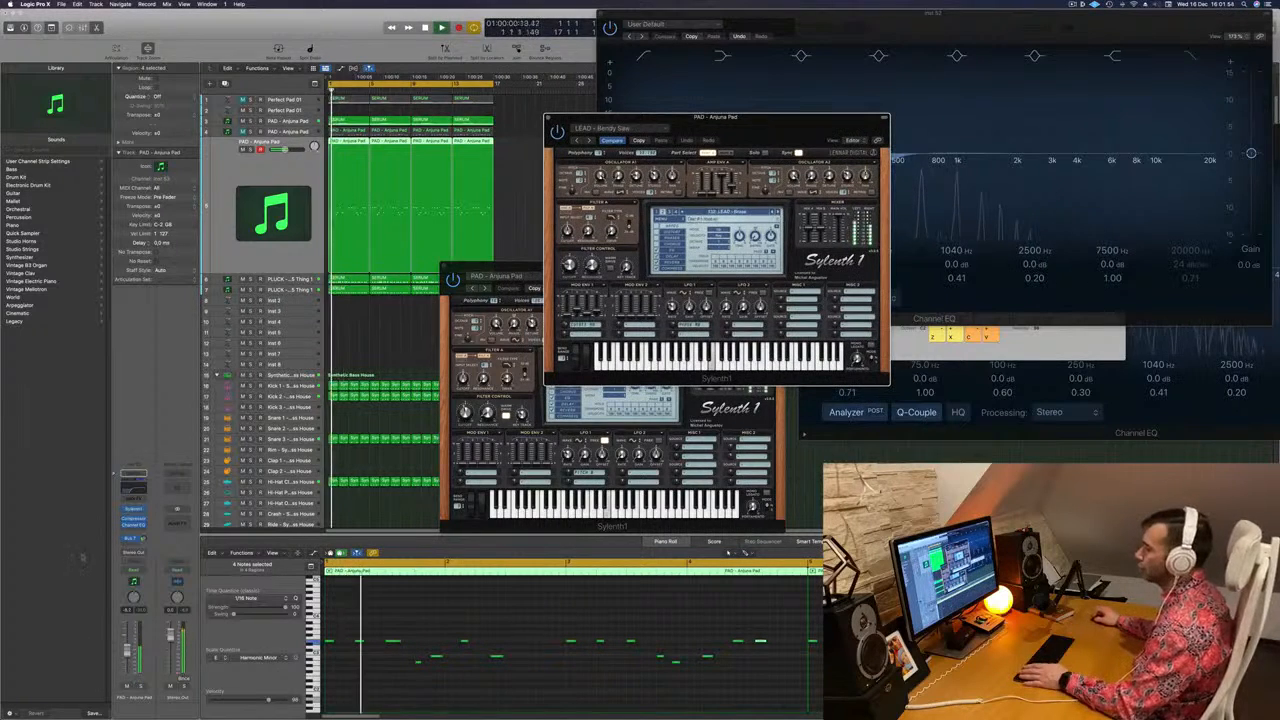
Play the melody with the brass lead, adjust Mod Env 1 in its Sylenth1 and close the synth window
left_click(414, 641)
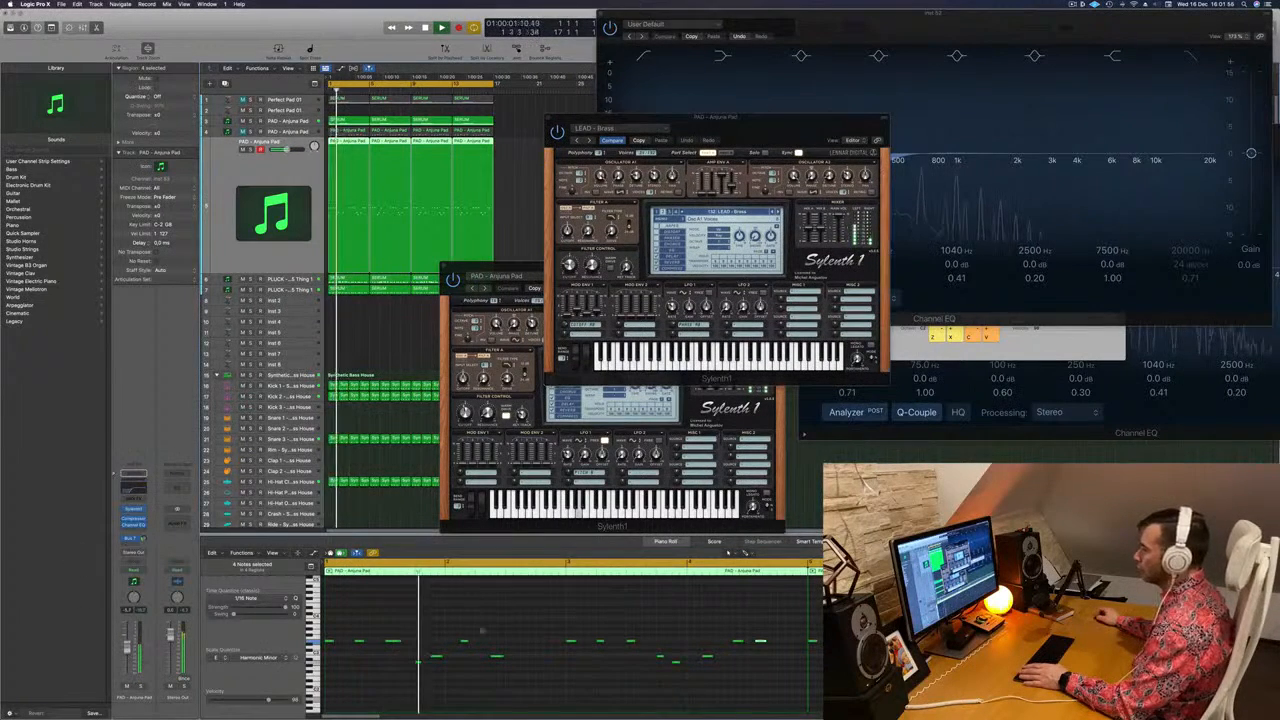
key("Return")
scroll(543, 626, "down", 2)
scroll(543, 626, "up", 2)
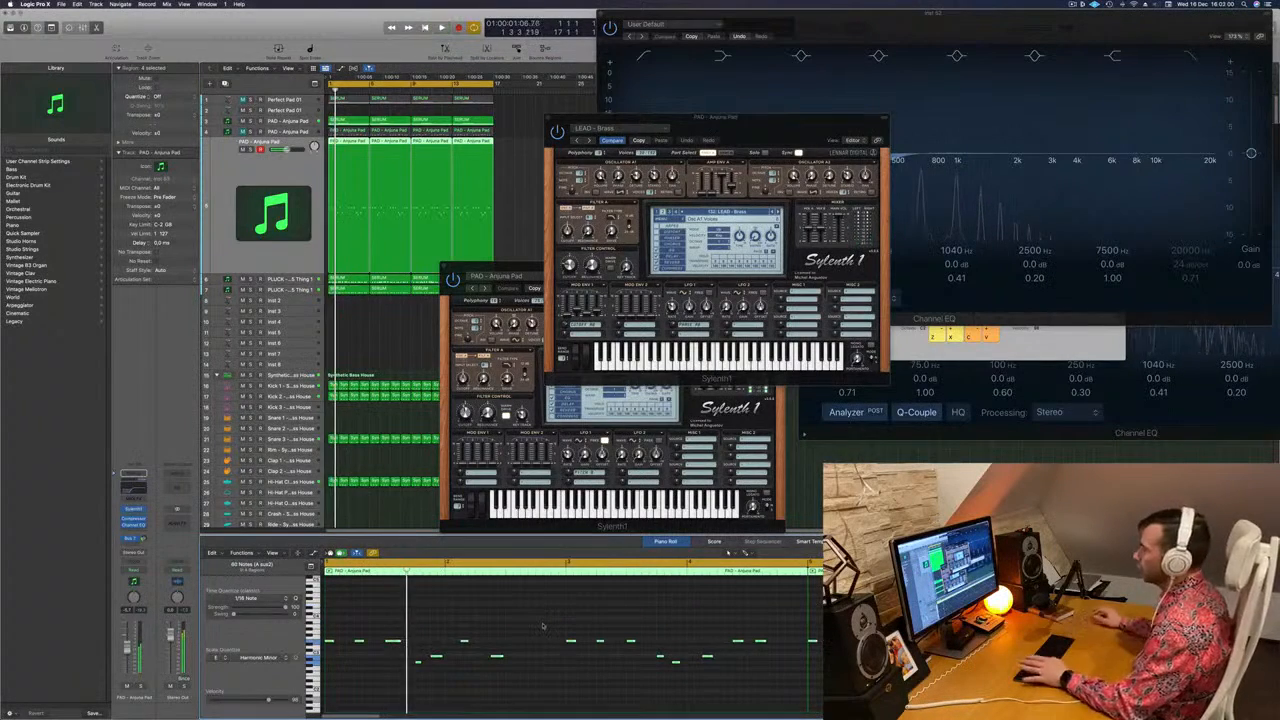
left_click_drag(759, 120, 742, 102)
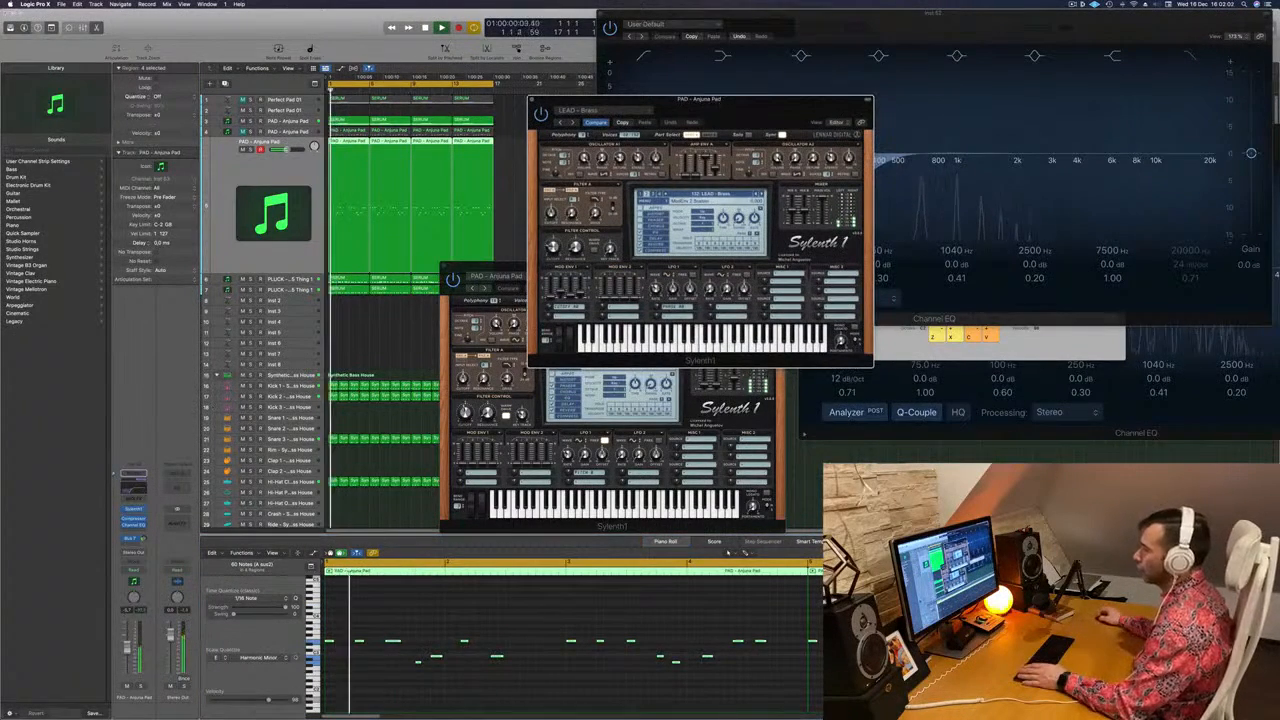
left_click(560, 618)
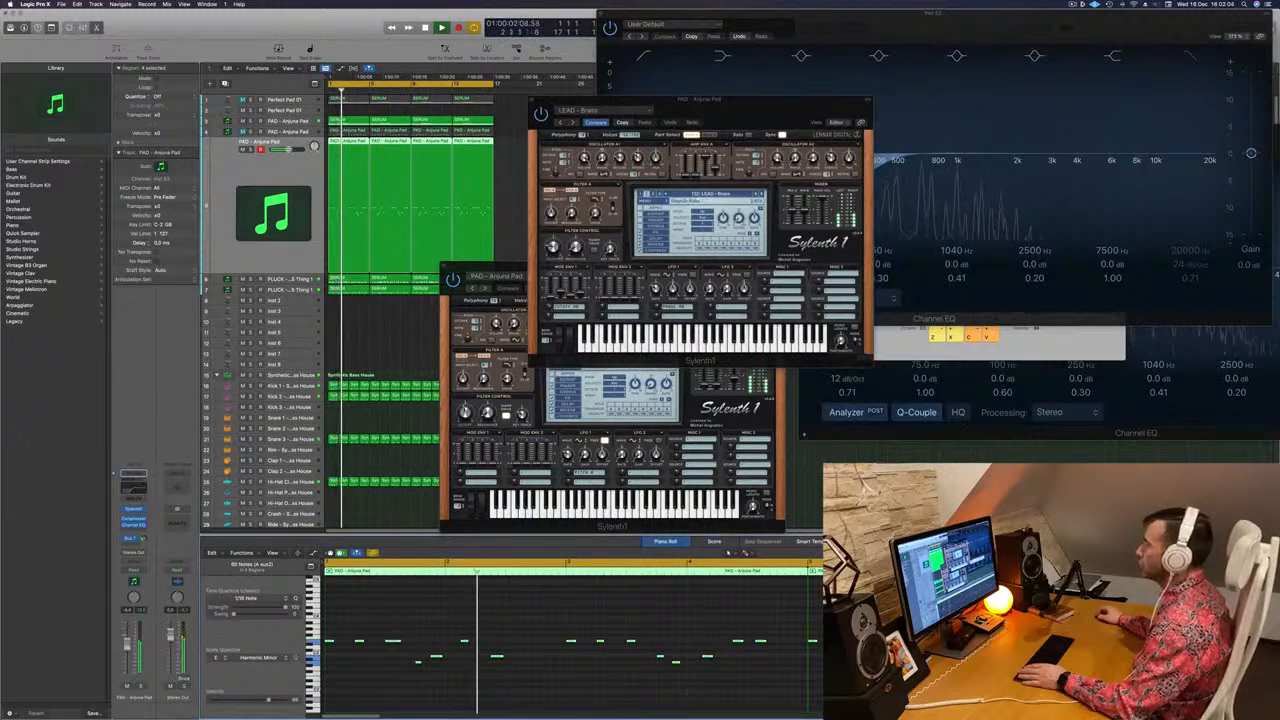
left_click(569, 293)
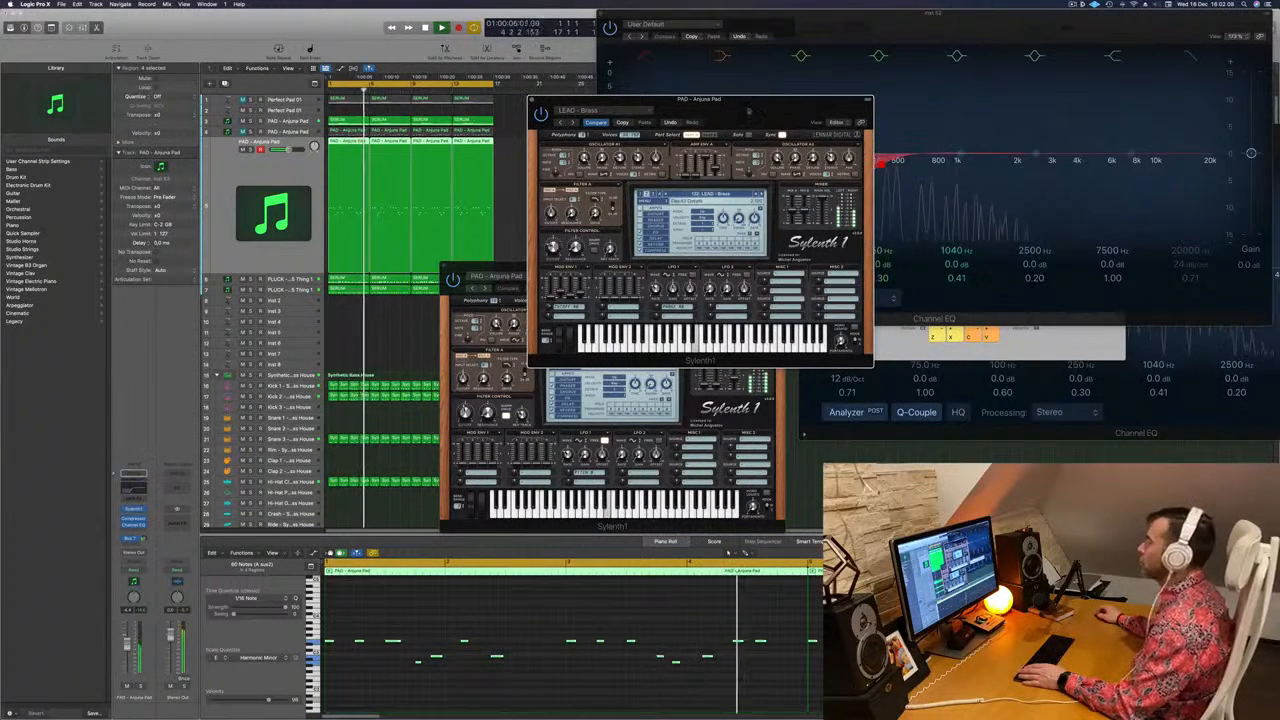
left_click_drag(640, 100, 520, 142)
left_click(411, 142)
key("Return")
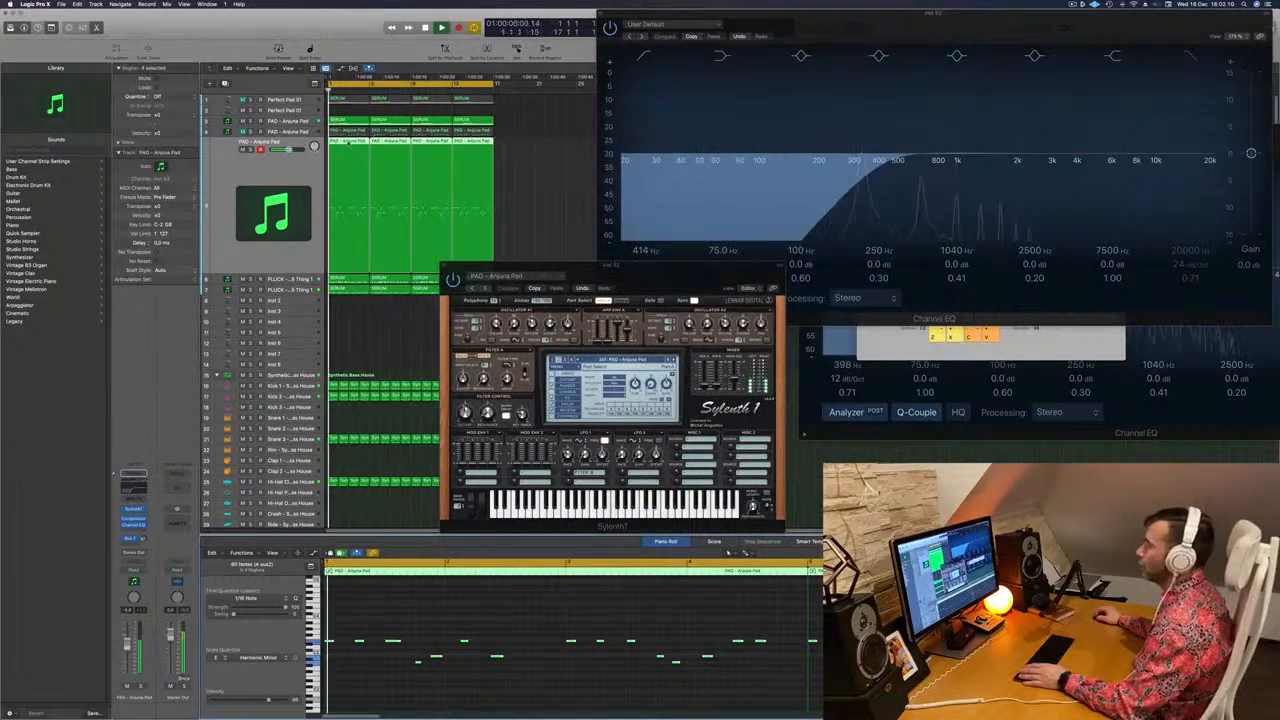
Vary the end of the lead's melody in the Piano Roll by moving its last note slightly later and lower in pitch
left_click(607, 660)
left_click(760, 644)
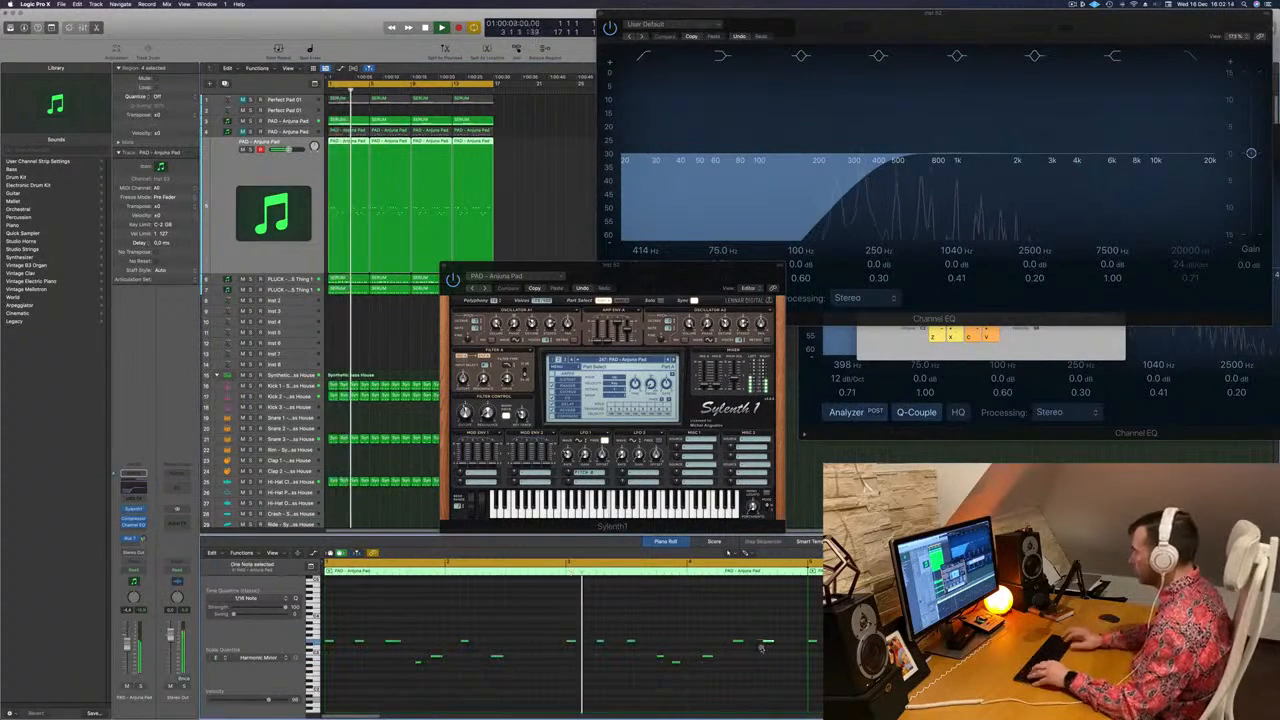
scroll(613, 663, "down", 3)
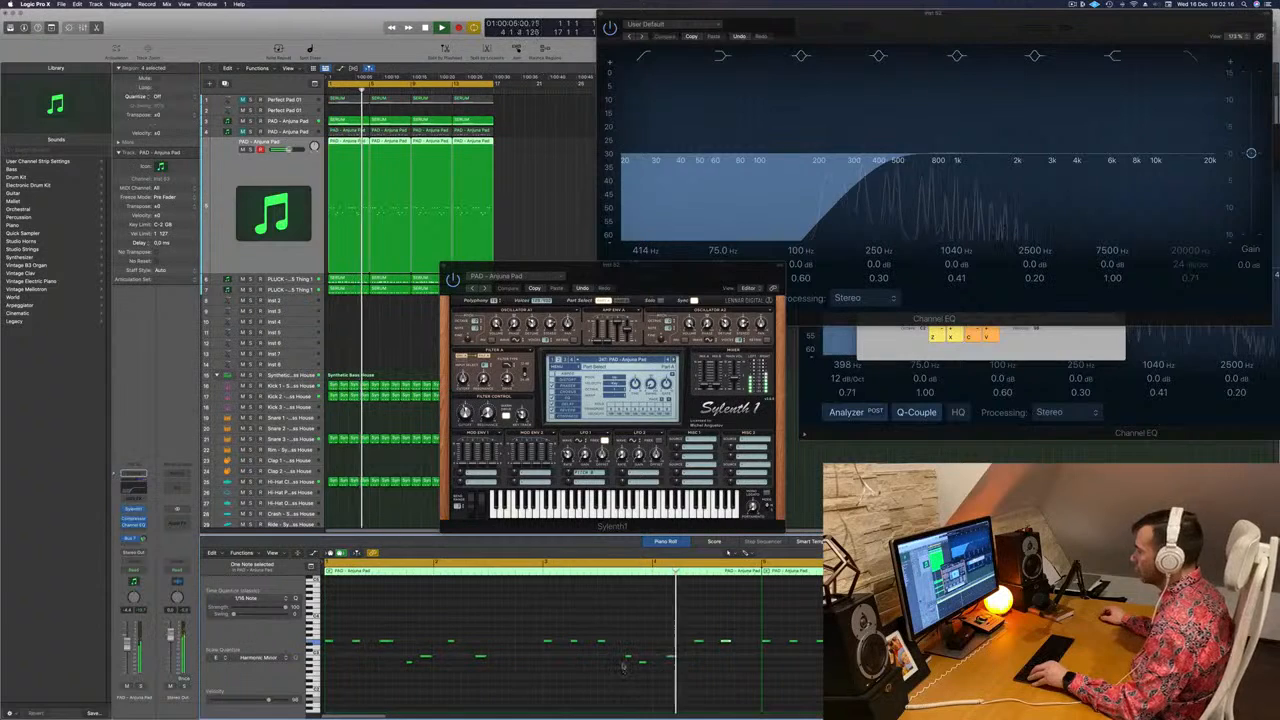
scroll(613, 663, "down", 2)
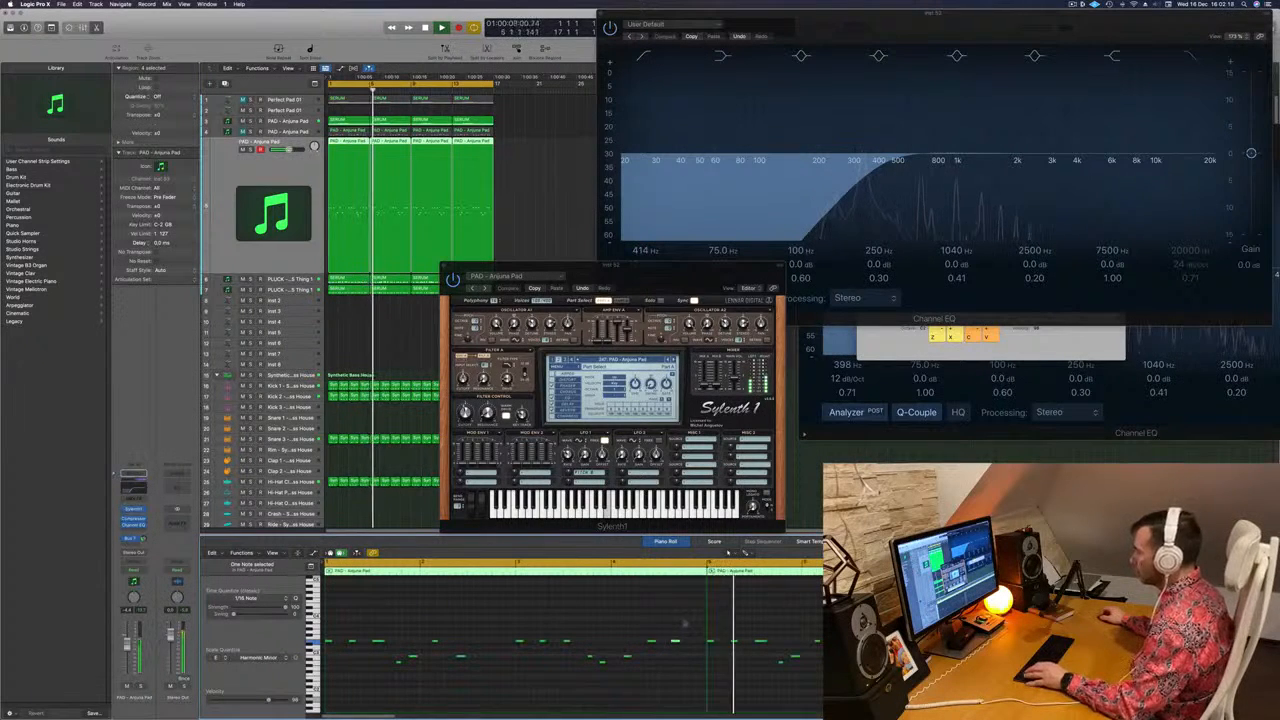
key("space")
scroll(813, 646, "down", 2)
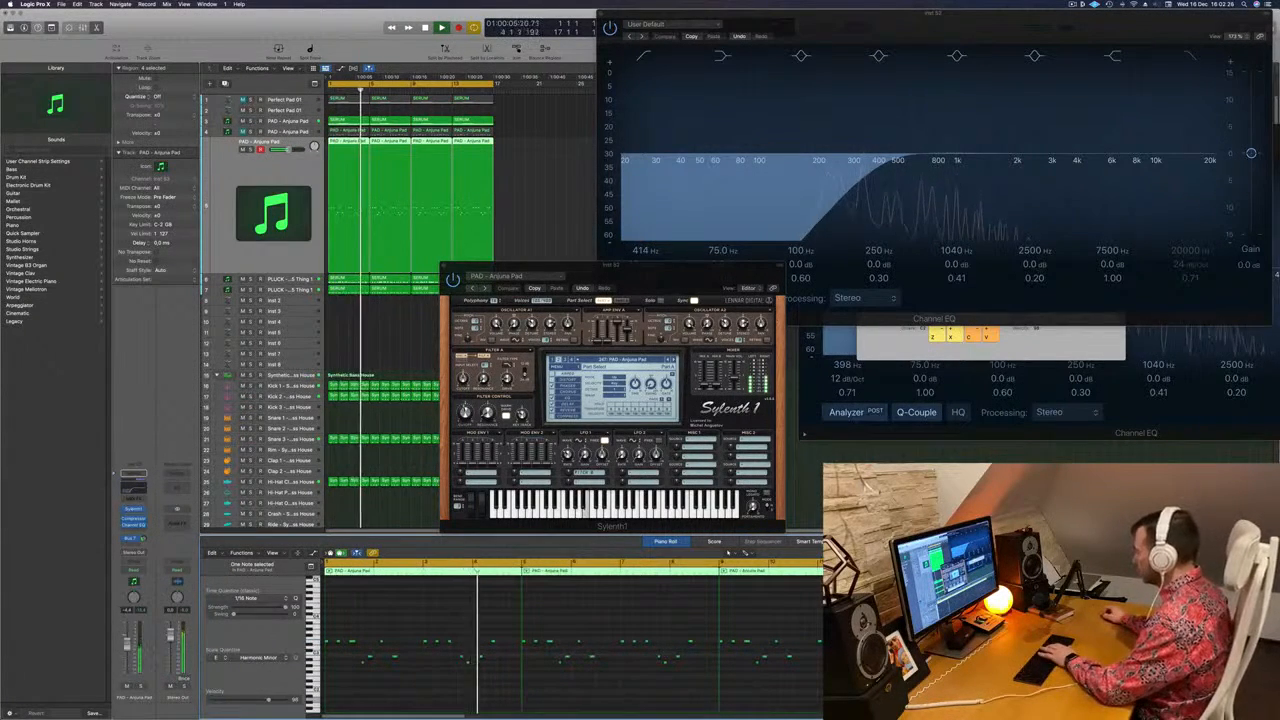
scroll(471, 631, "up", 3)
left_click_drag(444, 657, 482, 662)
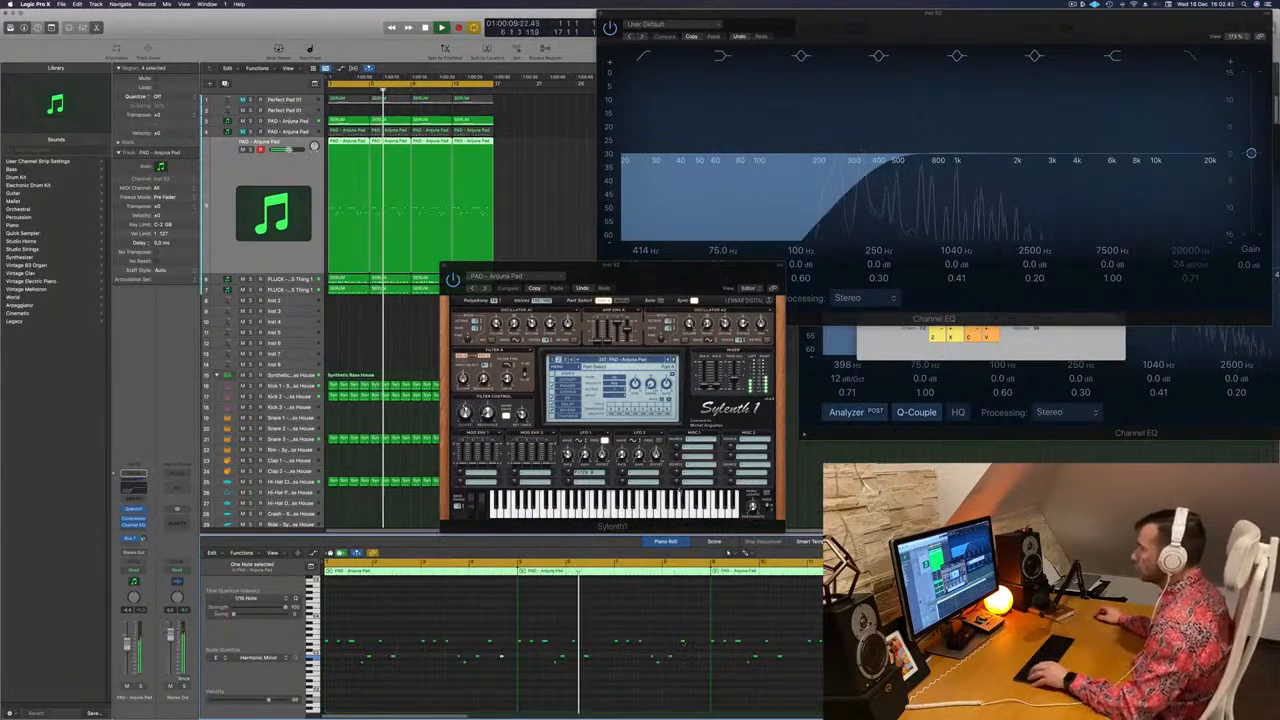
Replace the other melody regions on the lead track with copies of its edited first region
key("Return")
left_click_drag(525, 177, 434, 154)
key("Delete")
left_click(346, 141)
left_click(457, 169)
key("super+z")
Unmute the sine-wave pad track, audition the melody layers in solo and return to the full mix
left_click(242, 132)
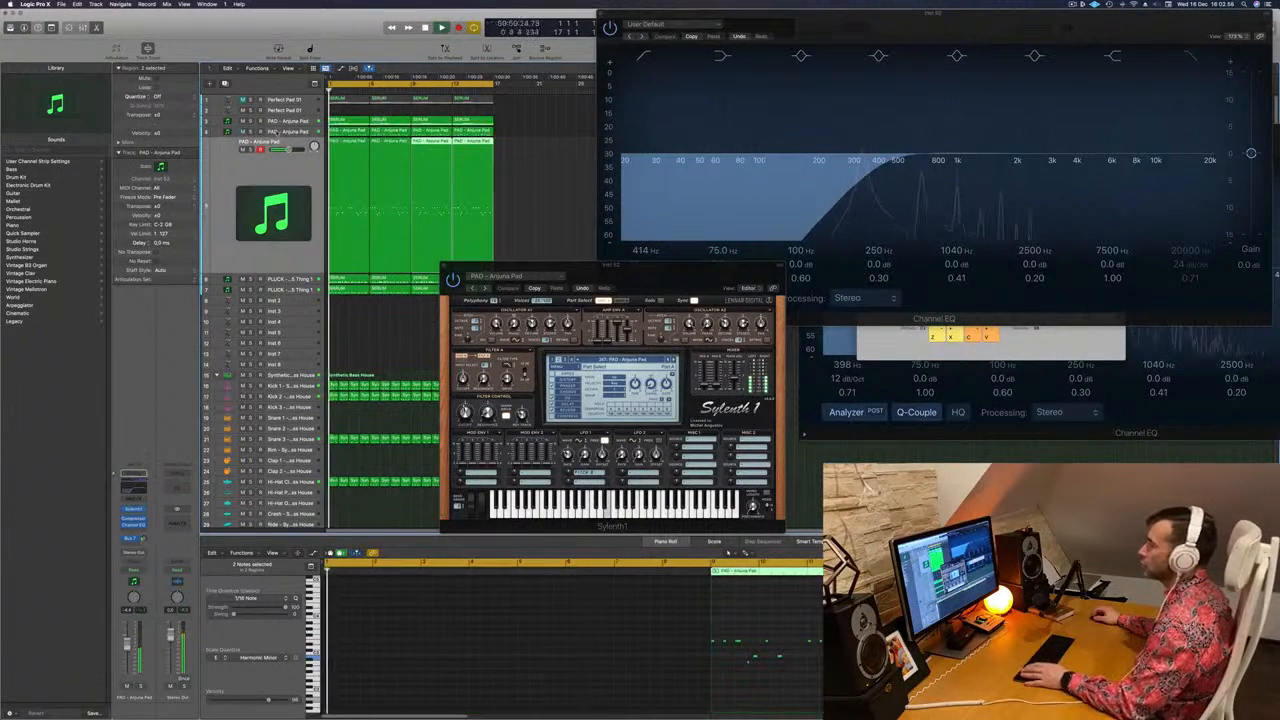
left_click(265, 132)
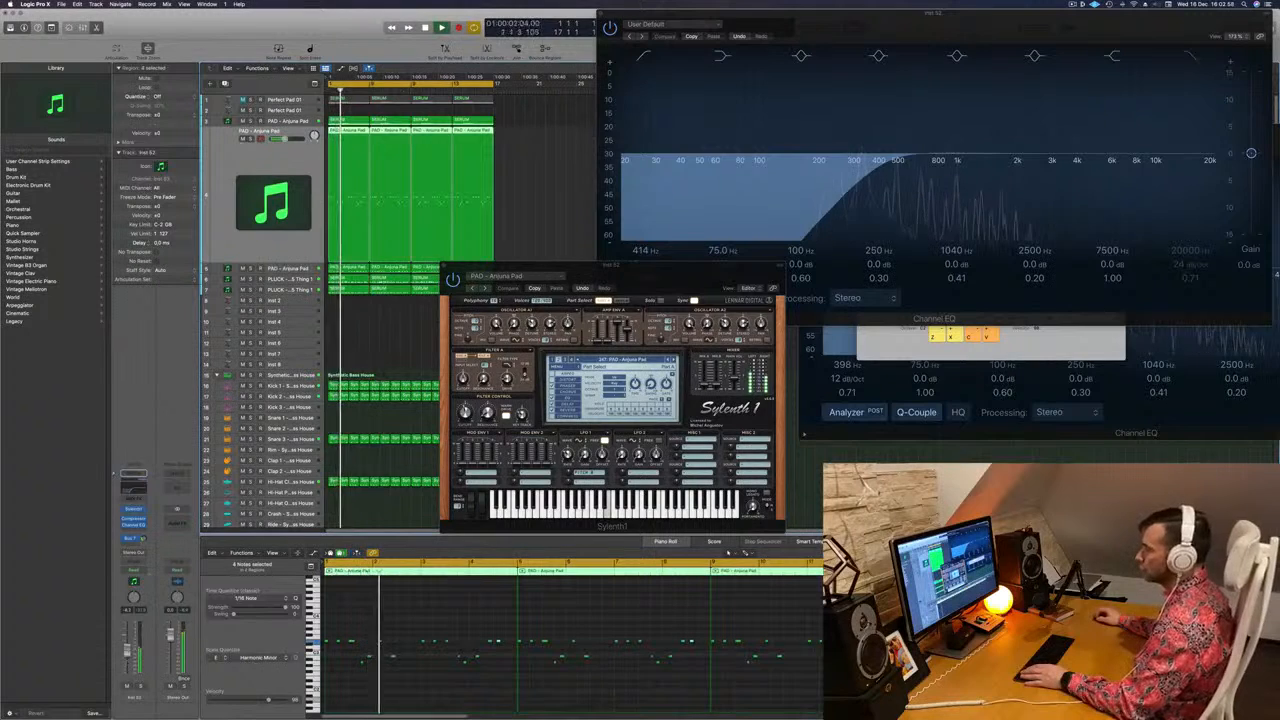
left_click(141, 686)
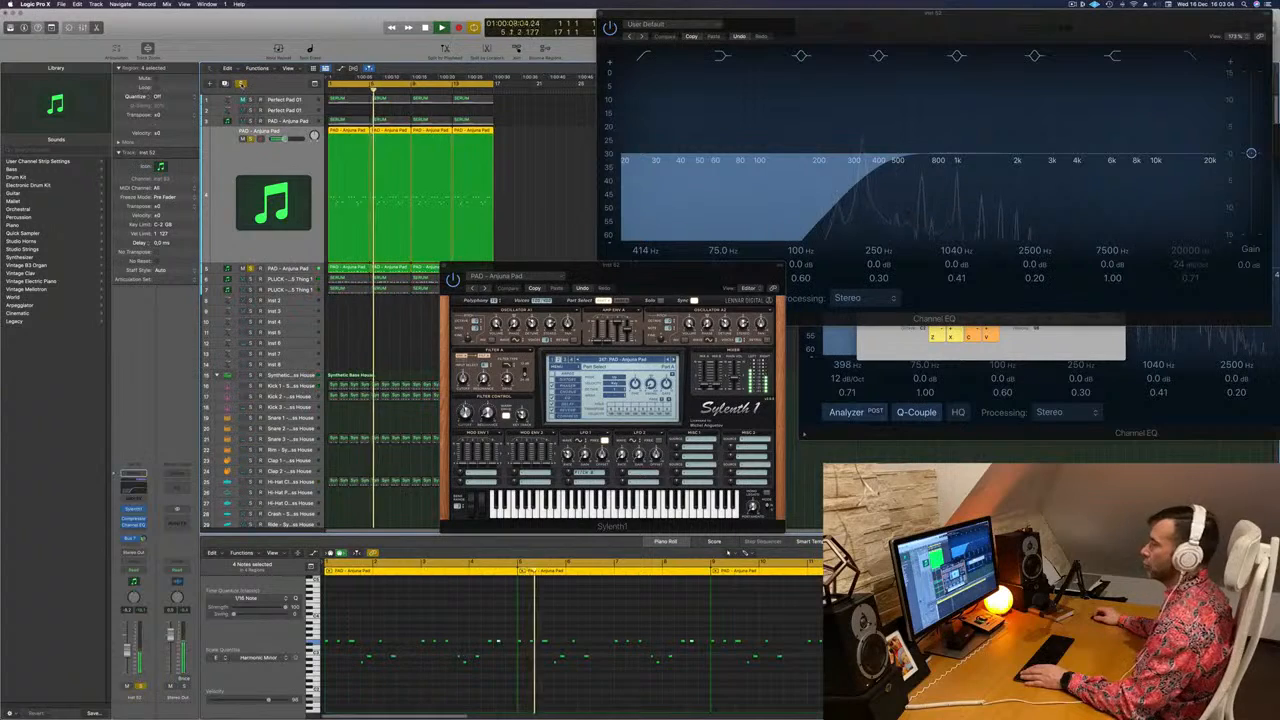
key("s")
key("Return")
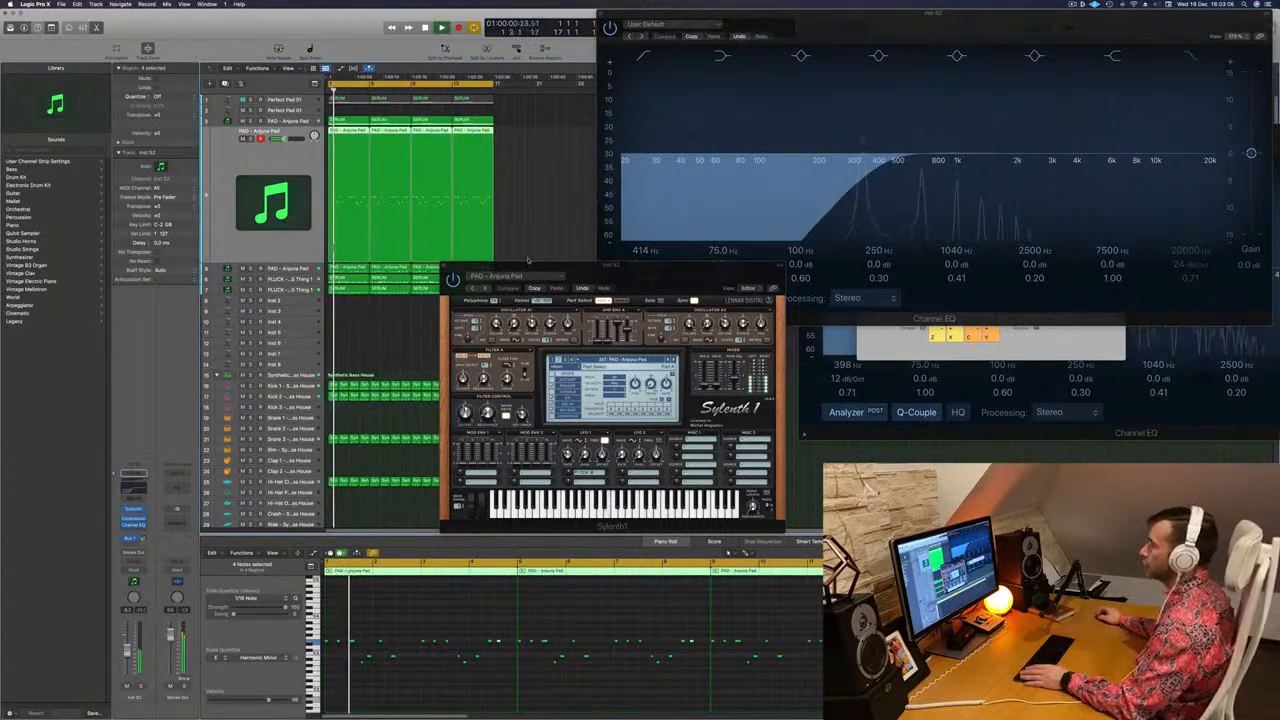
left_click_drag(587, 268, 999, 248)
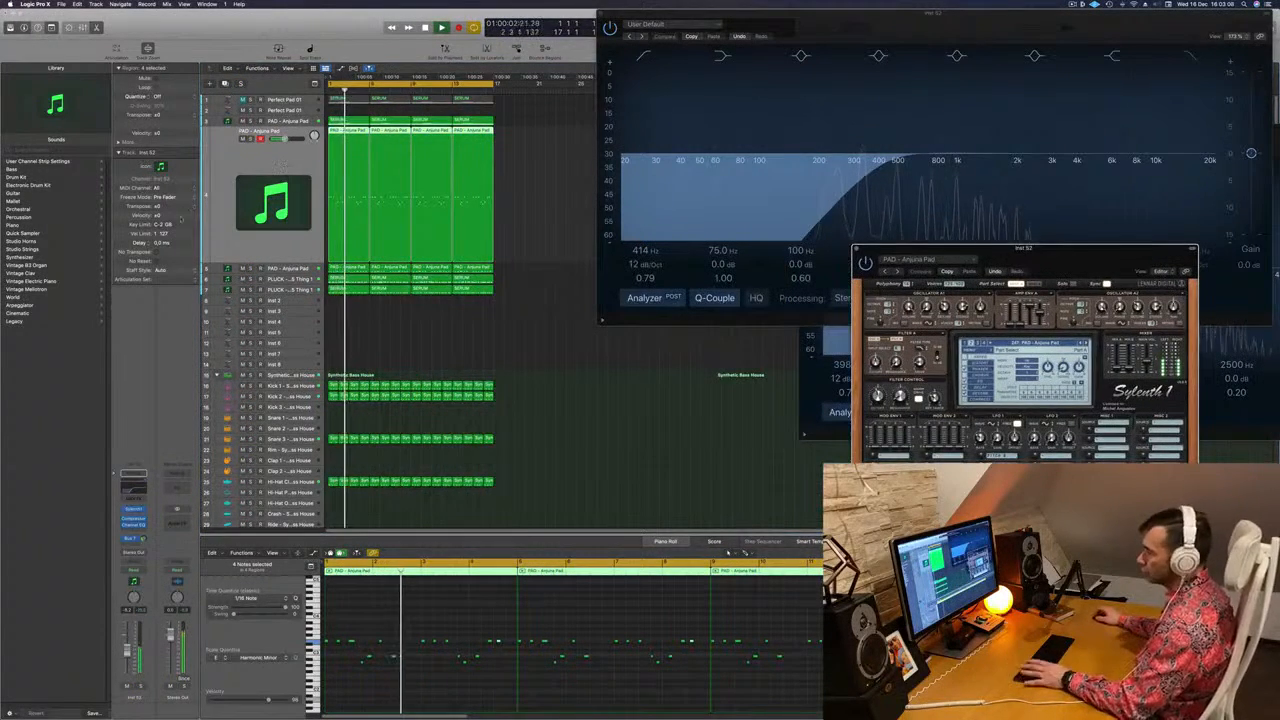
Toggle the brass lead track's mute during playback to compare the mix with and without it
key("Return")
left_click(238, 268)
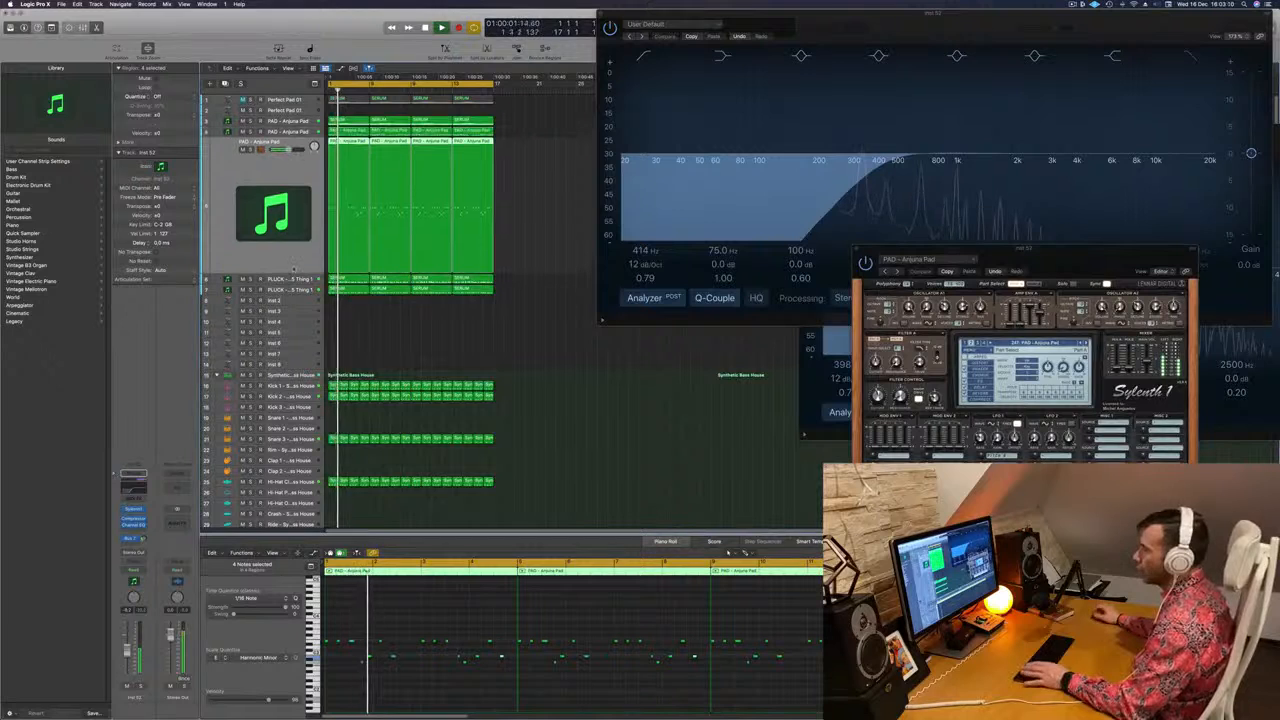
key("Return")
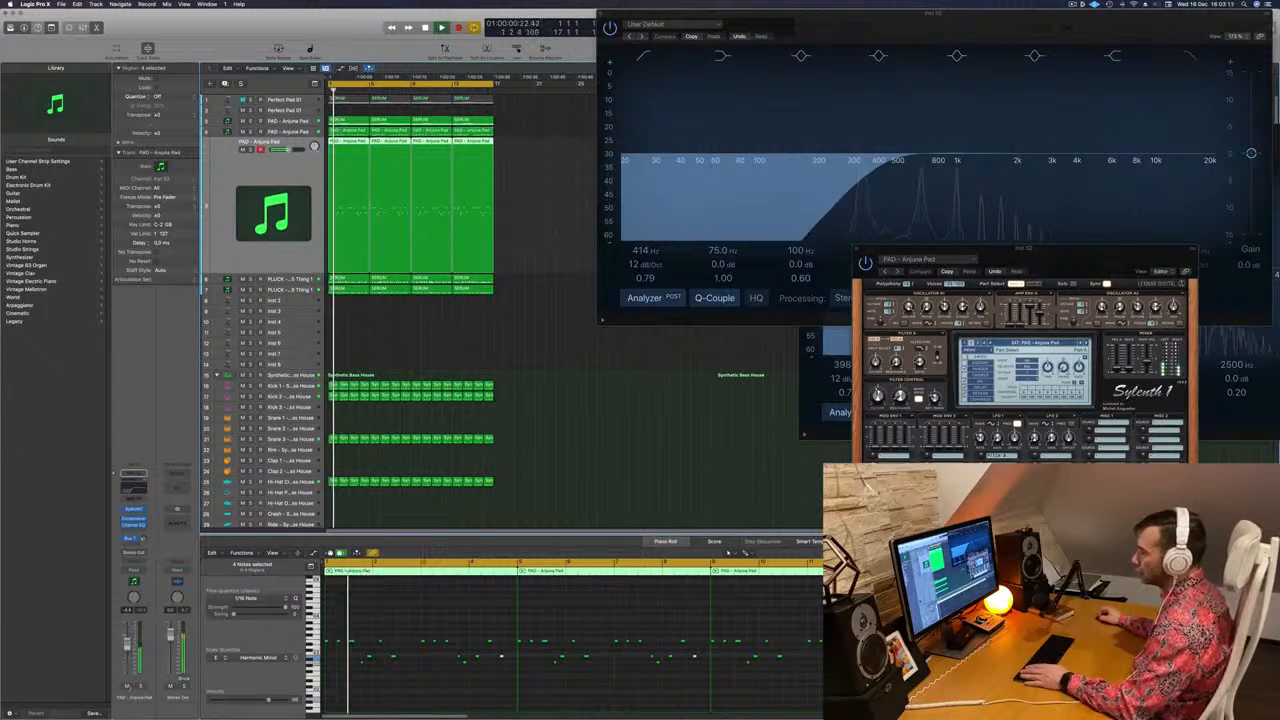
left_click(128, 687)
key("m")
key("Return")
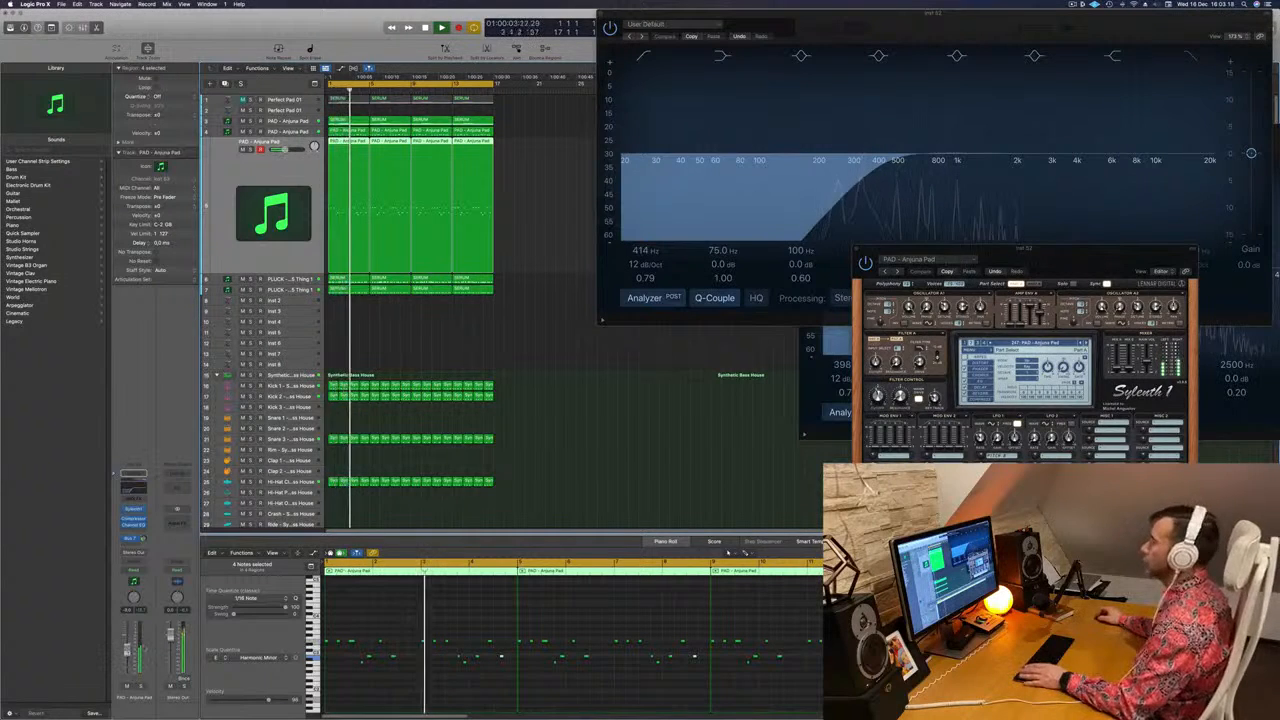
Close the sine-wave pad's Sylenth1 and Channel EQ windows to uncover the arrangement
left_click_drag(1060, 249, 810, 296)
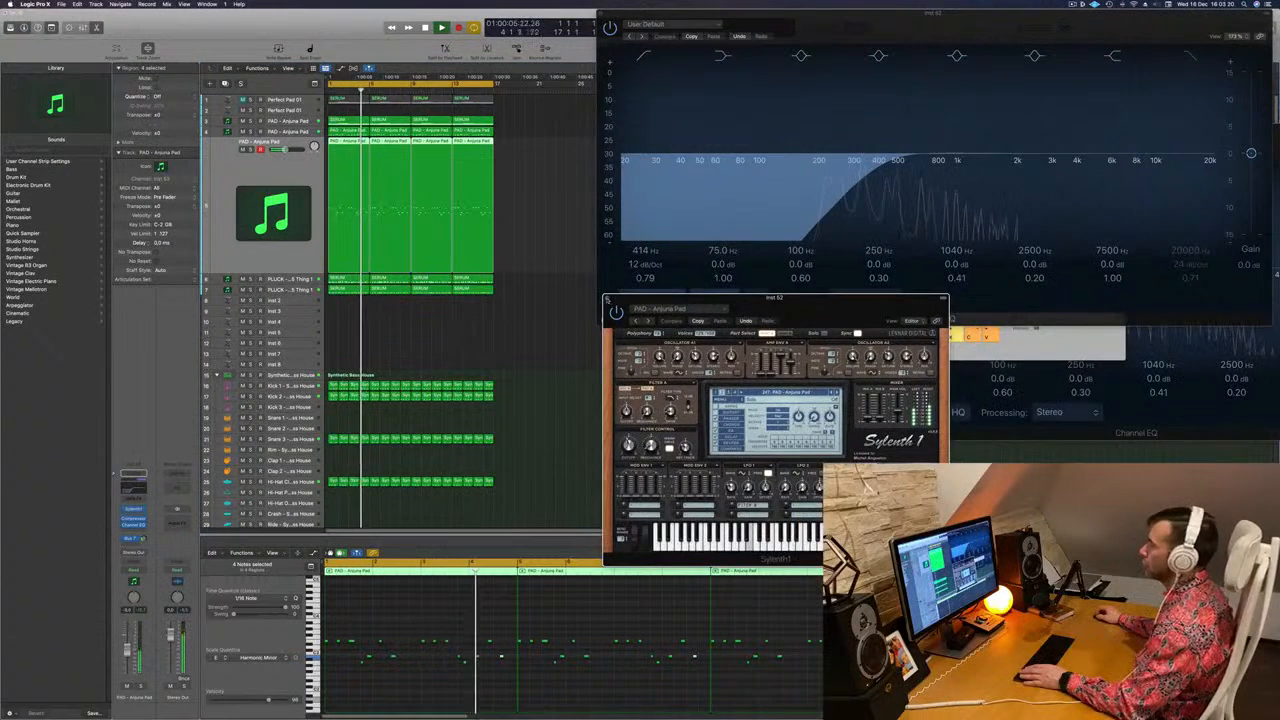
left_click(607, 295)
left_click_drag(798, 16, 344, 176)
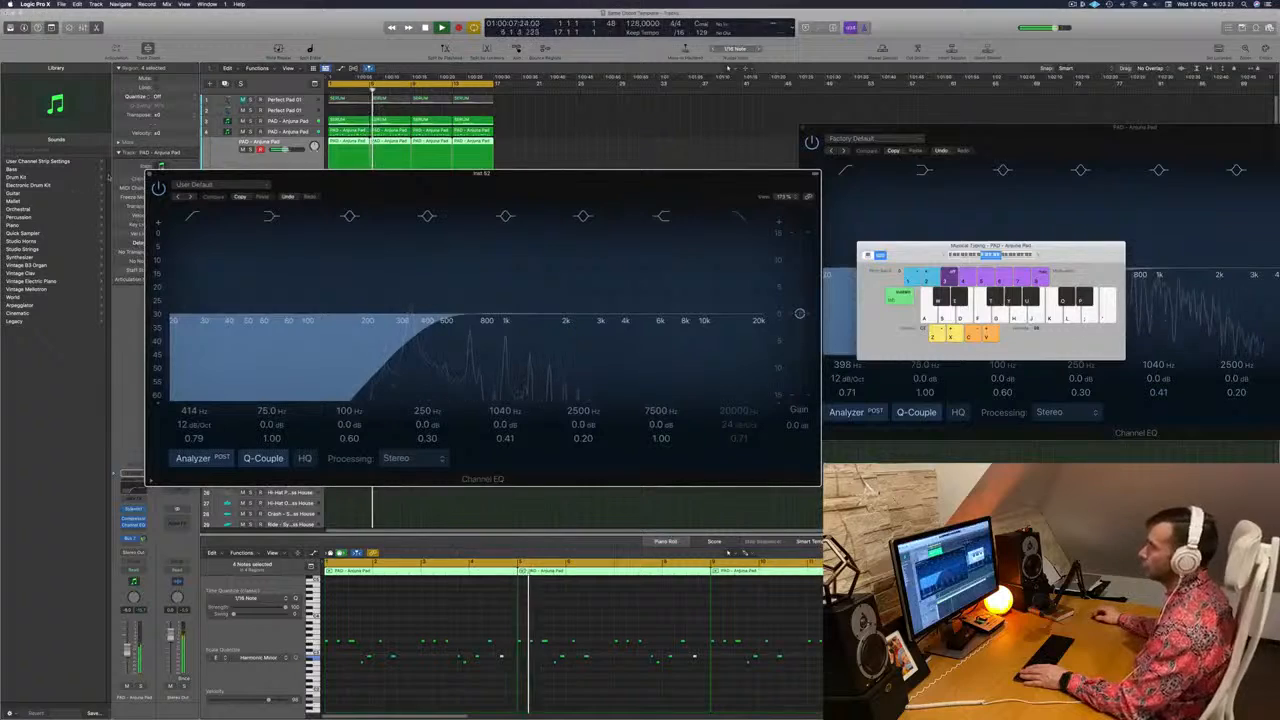
key("super+w")
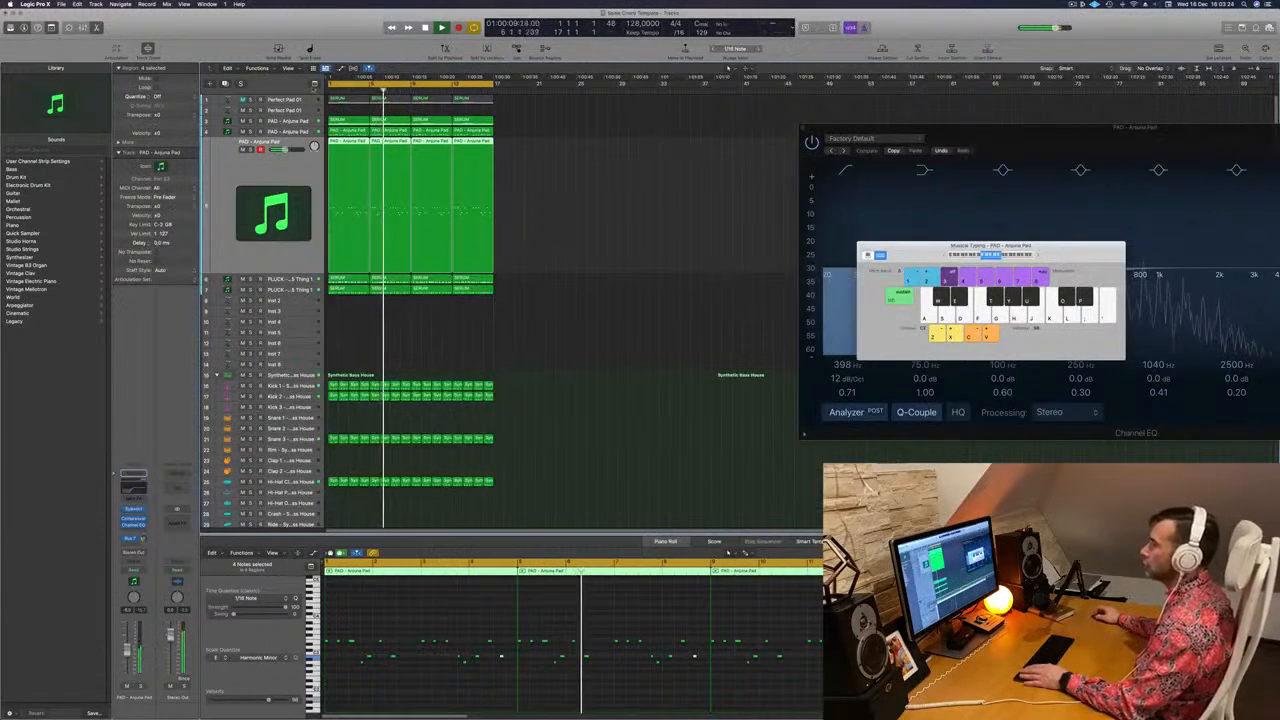
Repeat all regions twice to extend the arrangement from 16 to 64 bars, and fit the whole length in view
left_click(294, 121)
key("space")
key("space")
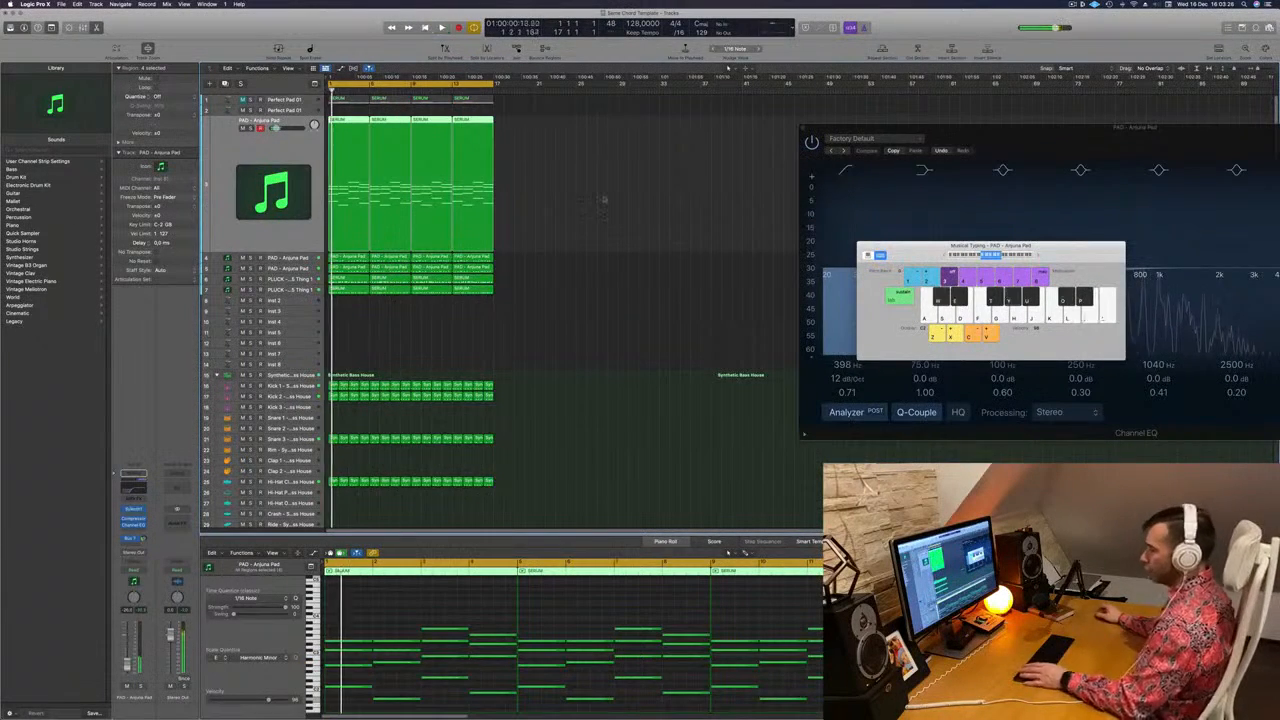
key("super+r")
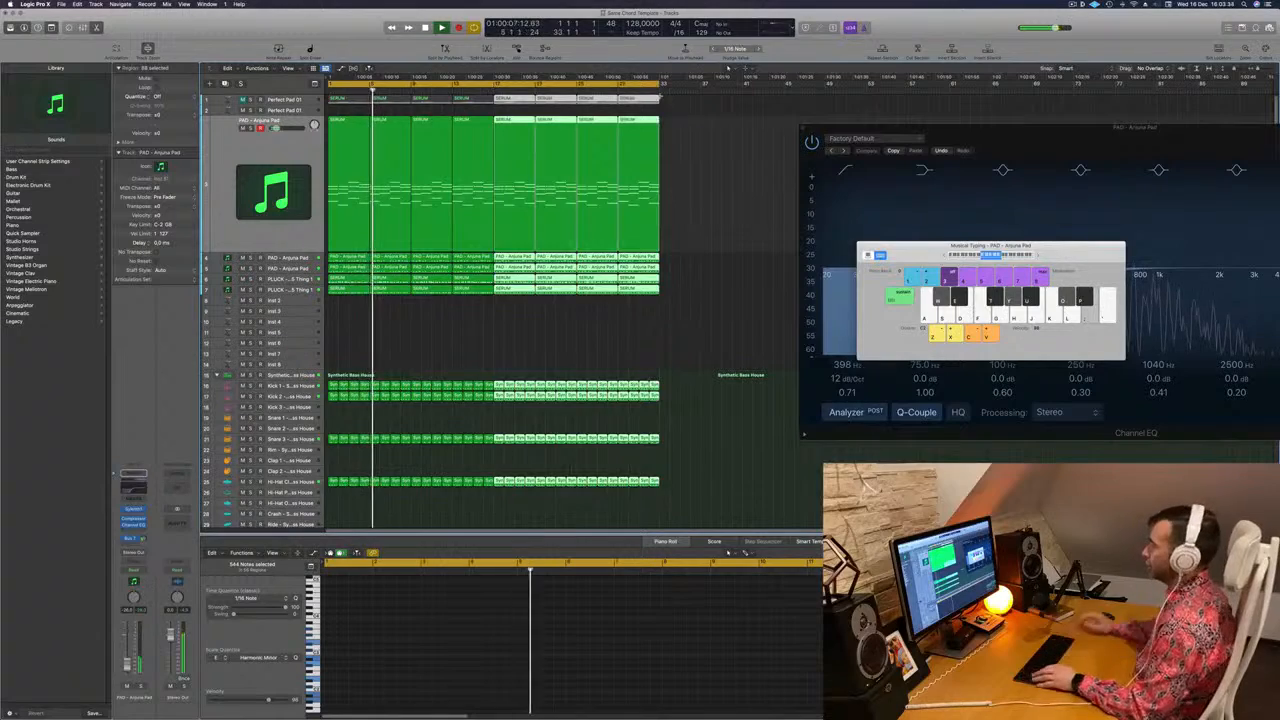
key("super+a")
key("super+r")
key("super+Left")
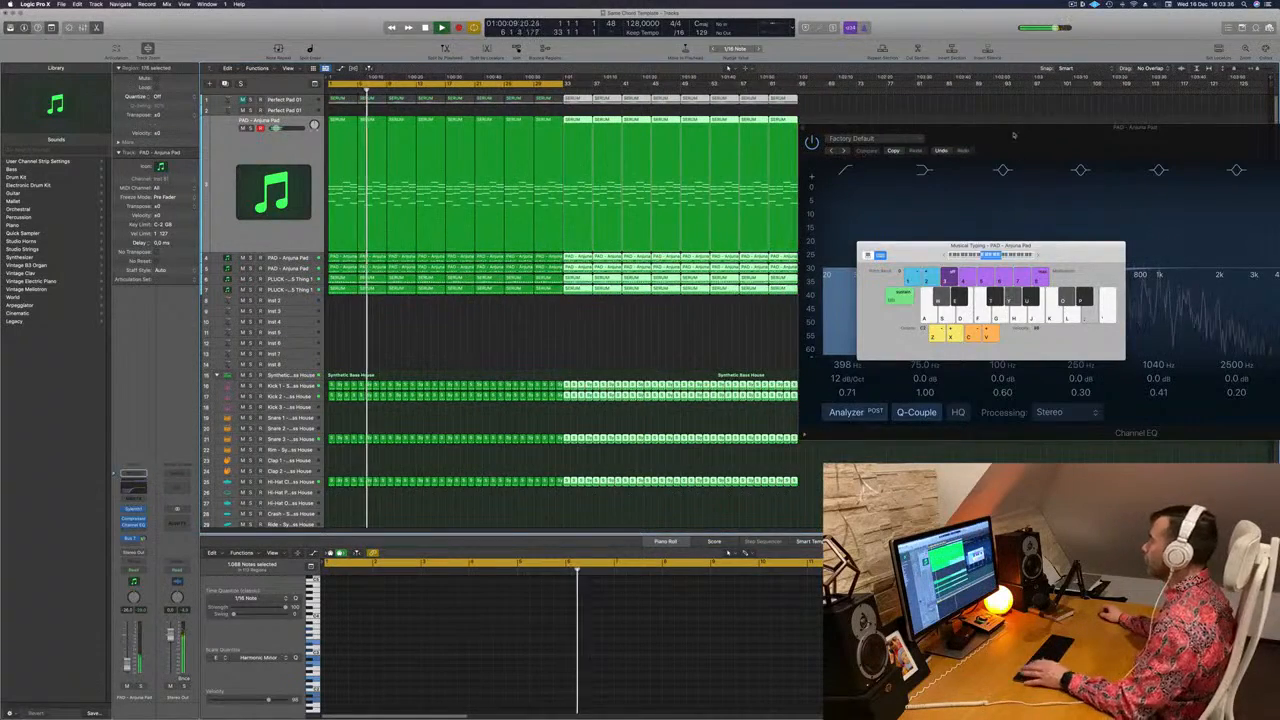
Close the Anjuna Pad's Channel EQ window to uncover the extended arrangement
left_click_drag(1018, 133, 860, 154)
key("super+w")
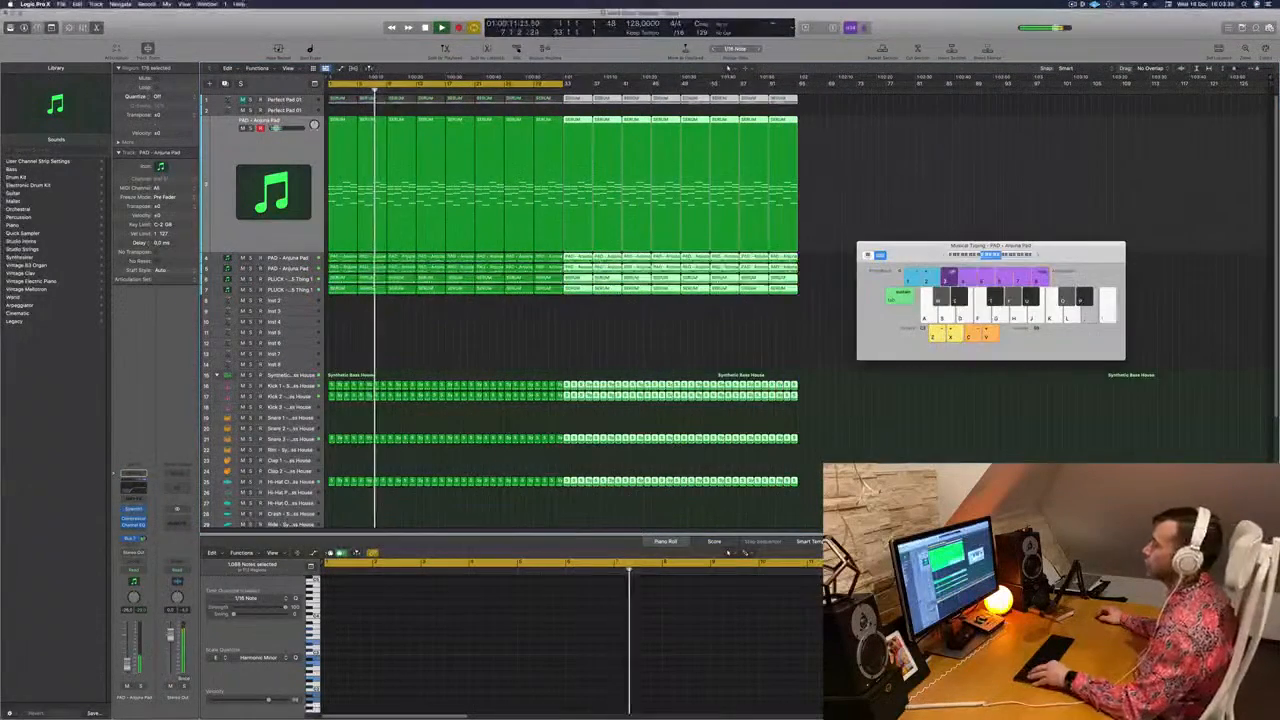
key("super+Right")
scroll(403, 345, "left", 3)
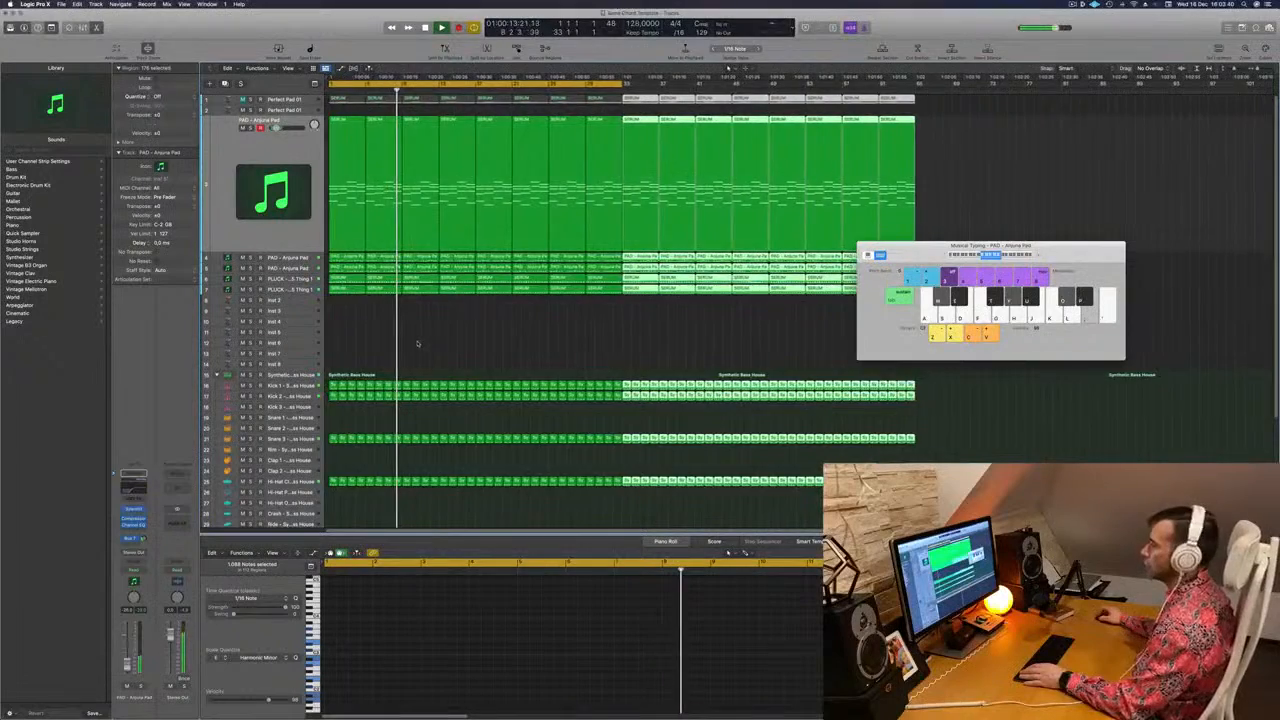
Copy the first one-bar closed hi-hat region onto the open hi-hat track at bar 1
scroll(380, 441, "down", 5)
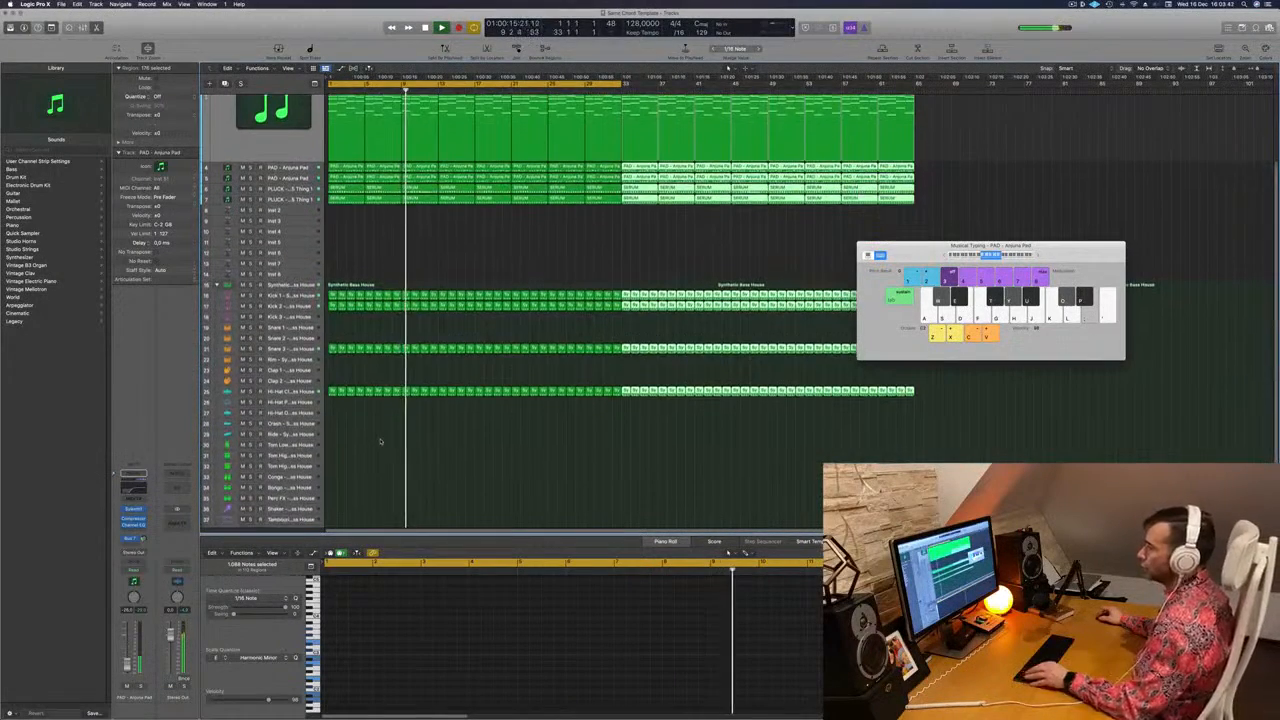
key("super+Right")
key("super+Right")
key("super+Right")
key("super+Right")
key("super+Right")
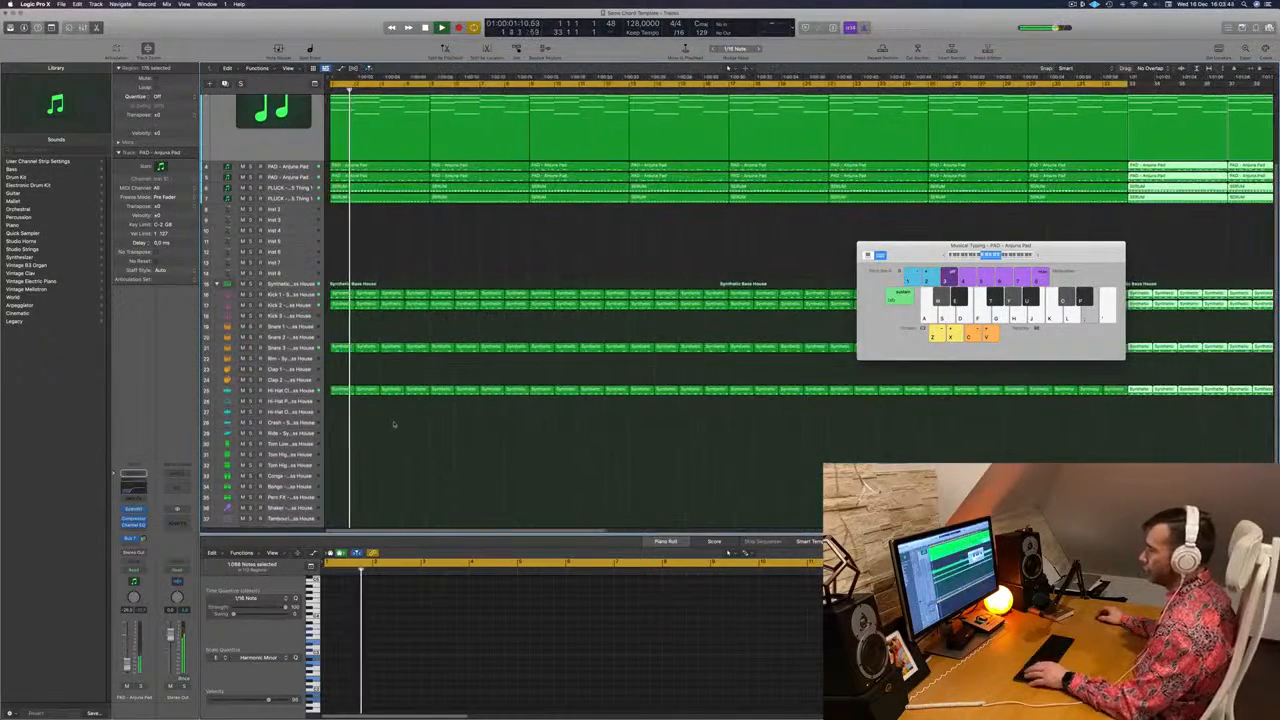
left_click(341, 390)
left_click_drag(344, 392, 347, 431)
Select the notes in the copied open hi-hat region and audition the pattern in playback
left_click_drag(366, 629, 331, 653)
key("space")
scroll(391, 499, "up", 5)
scroll(411, 485, "down", 3)
key("space")
key("space")
key("space")
key("space")
left_click(290, 412)
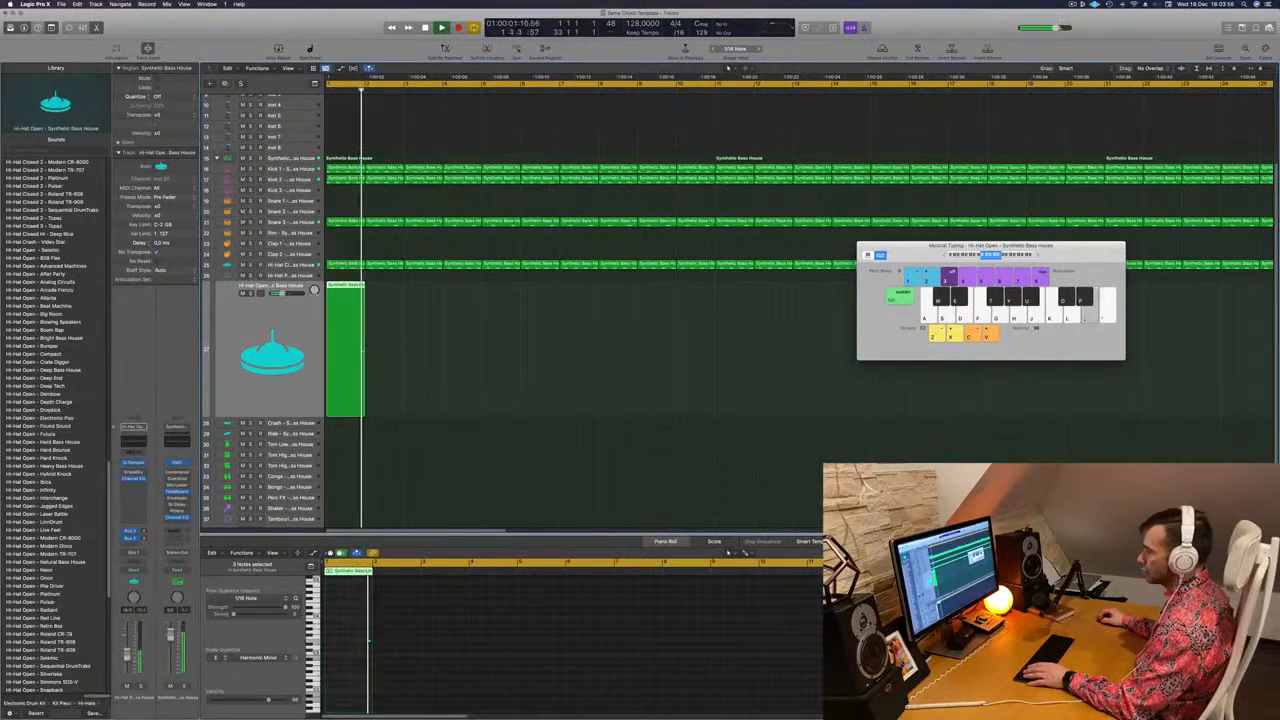
Shorten the open hi-hat's decay in Quick Sampler by adding a long fade-out to the sample, and close the sampler
left_click(136, 462)
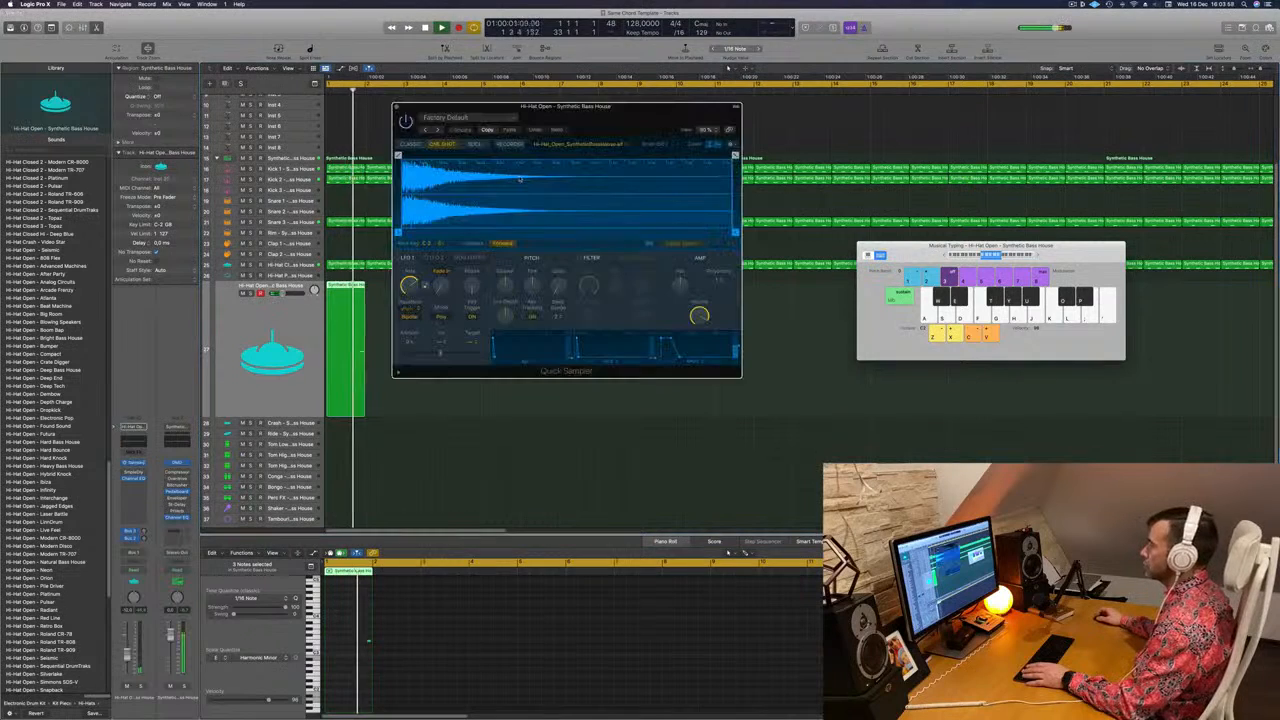
left_click_drag(735, 155, 626, 155)
left_click_drag(714, 236, 560, 236)
key("space")
left_click_drag(719, 233, 628, 235)
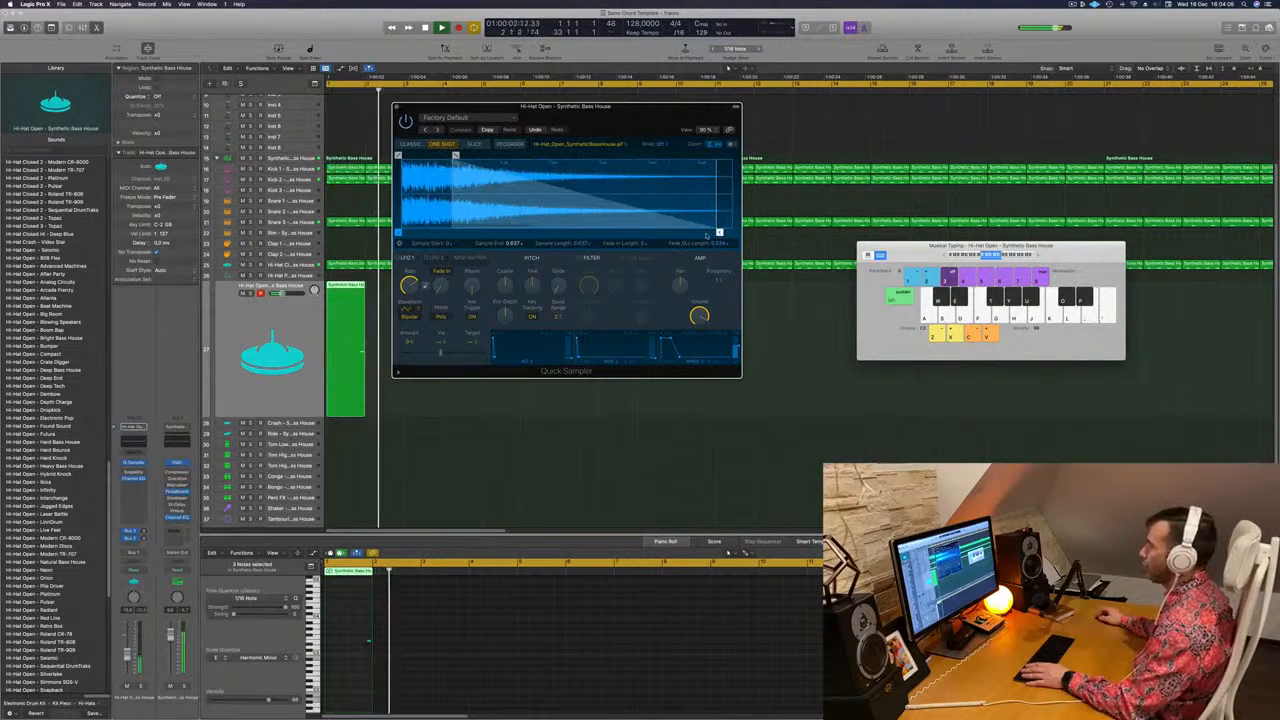
key("Return")
left_click(397, 106)
Duplicate the one-bar open hi-hat region repeatedly along its track until it fills all 64 bars
scroll(420, 345, "down", 5)
left_click_drag(335, 291, 372, 291)
left_click_drag(447, 310, 314, 346)
left_click_drag(337, 292, 333, 363)
key("super+Left")
key("super+Left")
left_click_drag(339, 294, 469, 303)
left_click_drag(654, 324, 335, 367)
left_click_drag(334, 296, 594, 299)
Select the lower Deadmau5 pluck track and audition it from the start, comparing its solo with the full mix
scroll(349, 182, "up", 5)
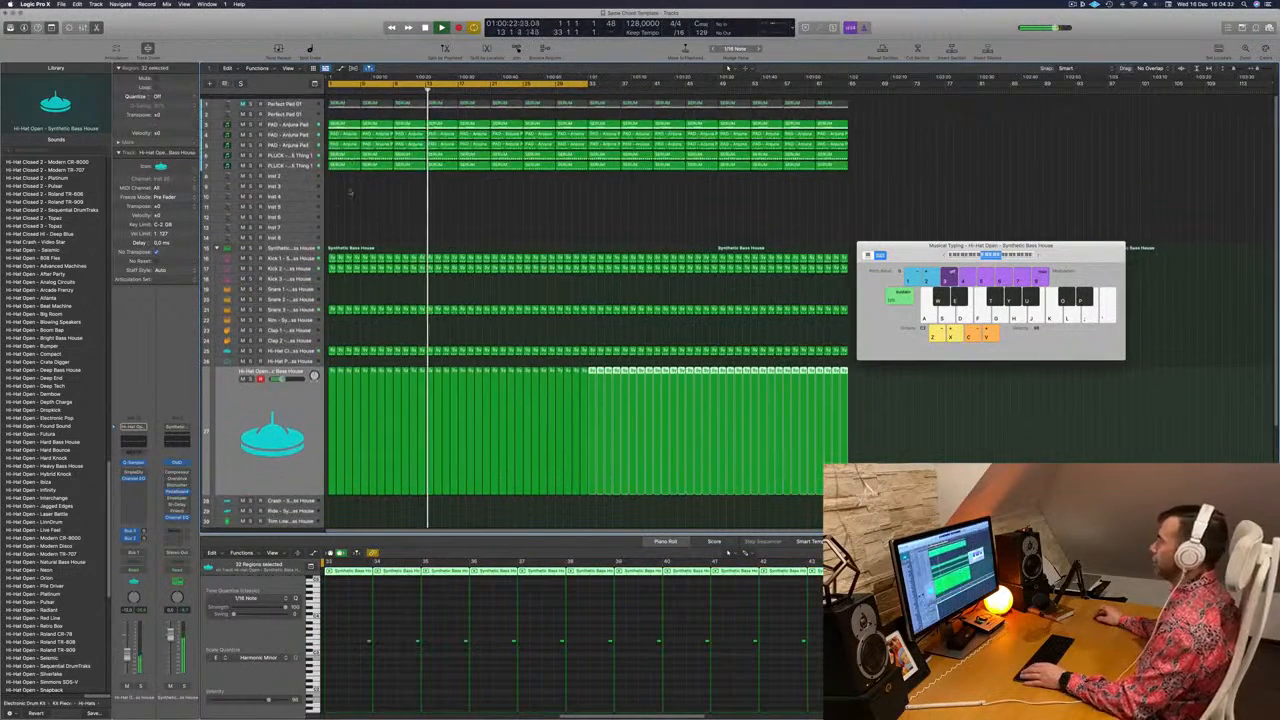
left_click(354, 199)
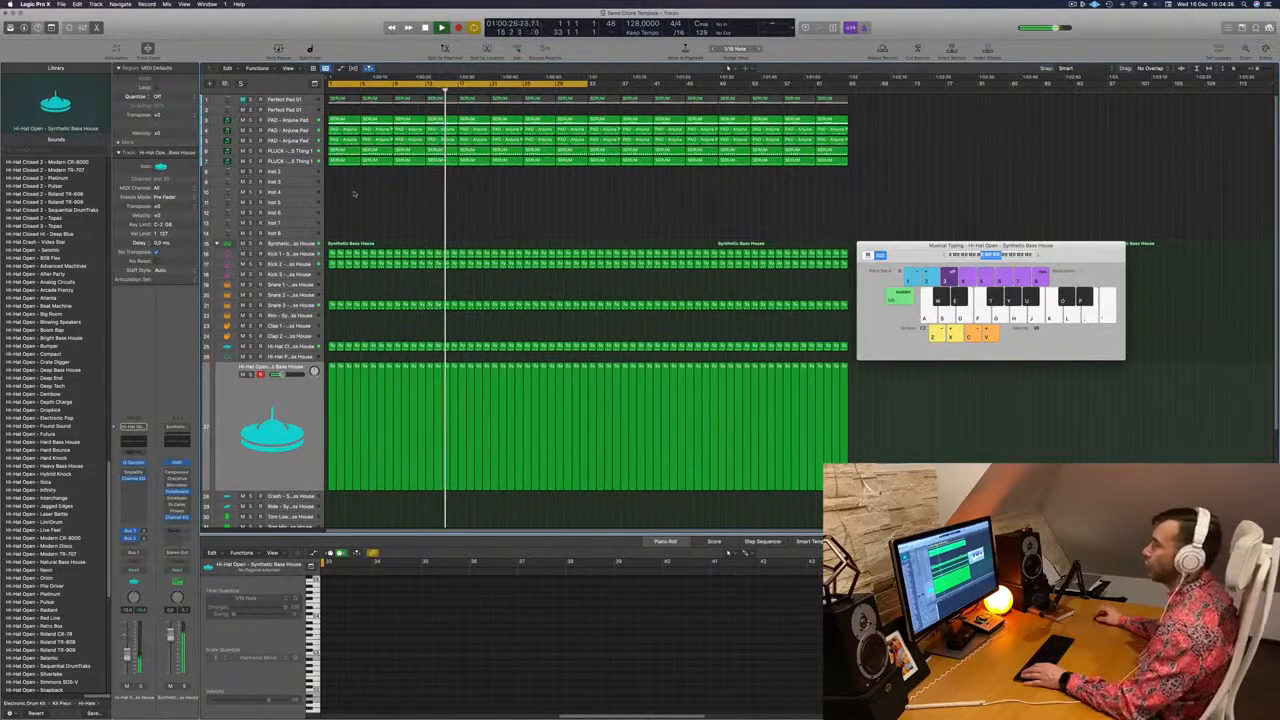
left_click(284, 161)
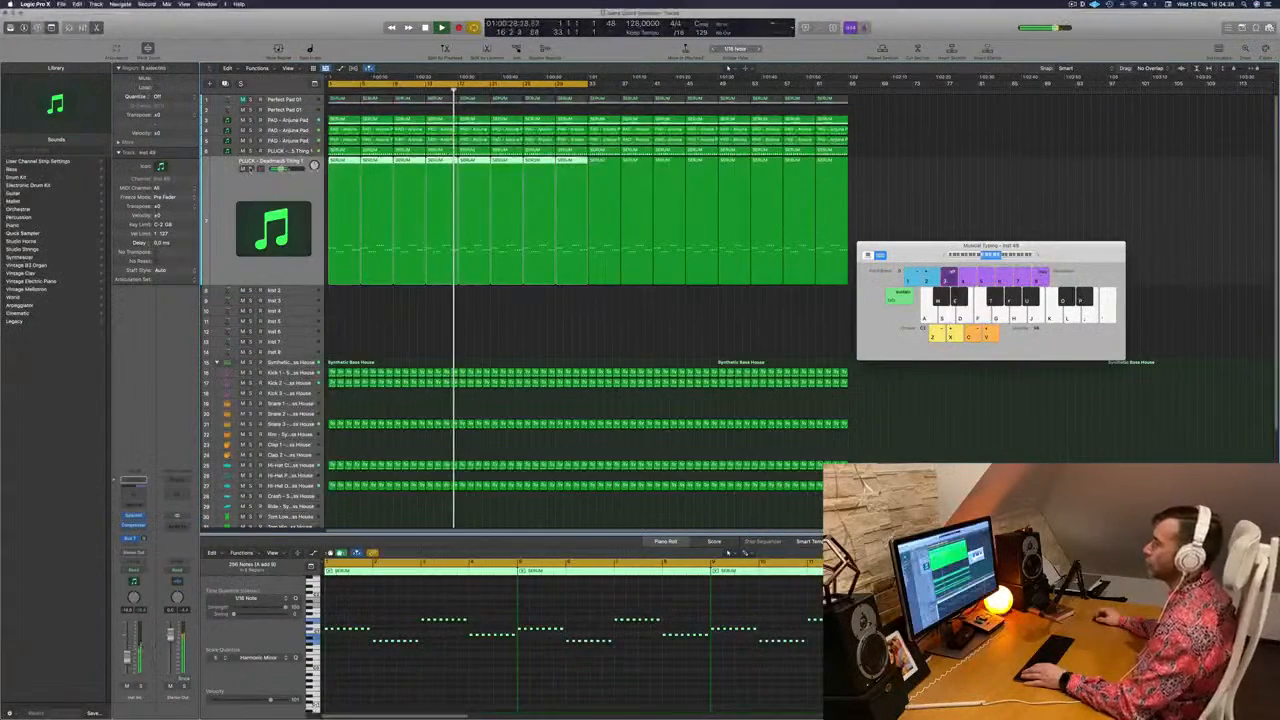
key("Return")
key("Return")
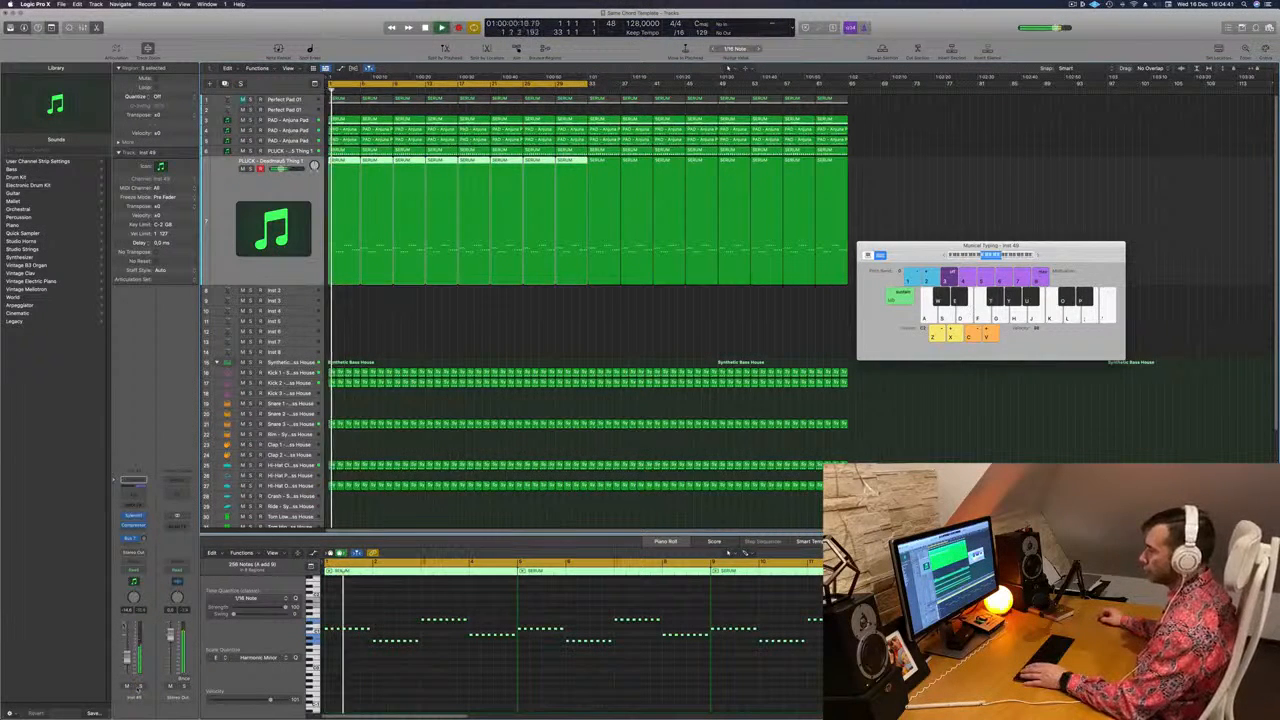
key("s")
key("s")
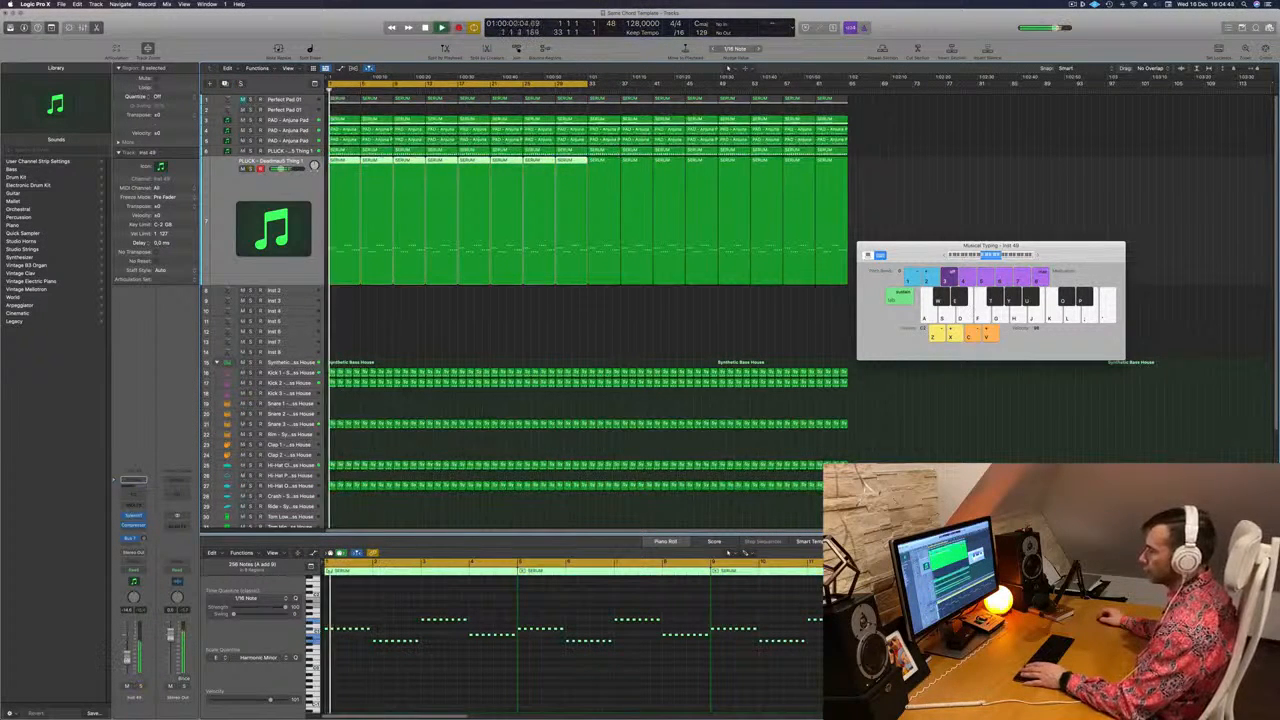
key("Return")
Inspect the lower pluck's Sylenth1 patch while toggling its solo, and close the instrument window
key("v")
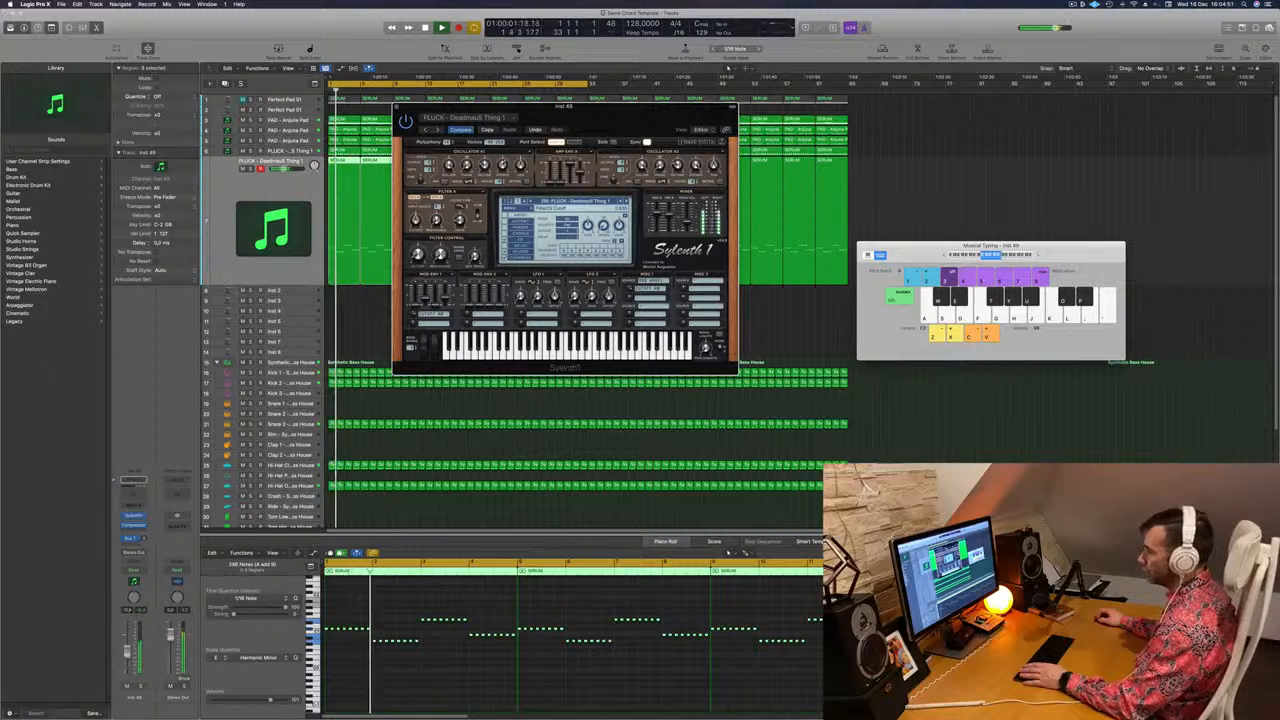
left_click(141, 686)
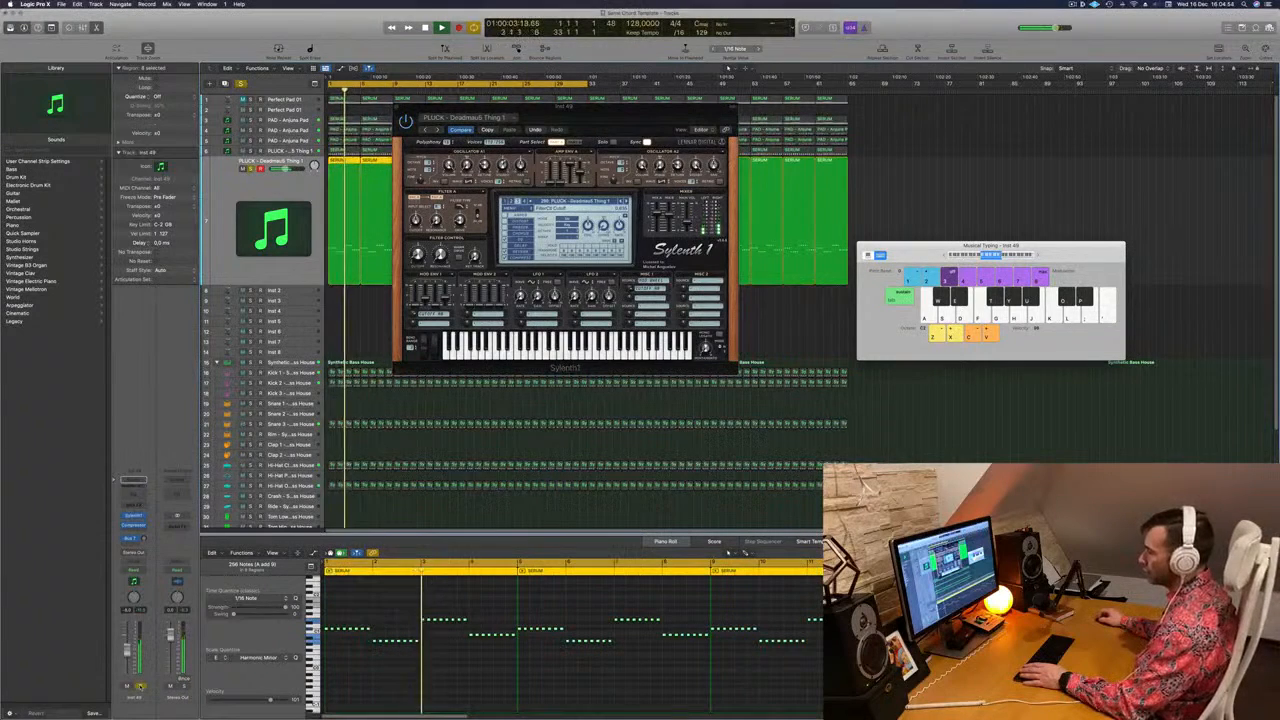
key("ctrl+s")
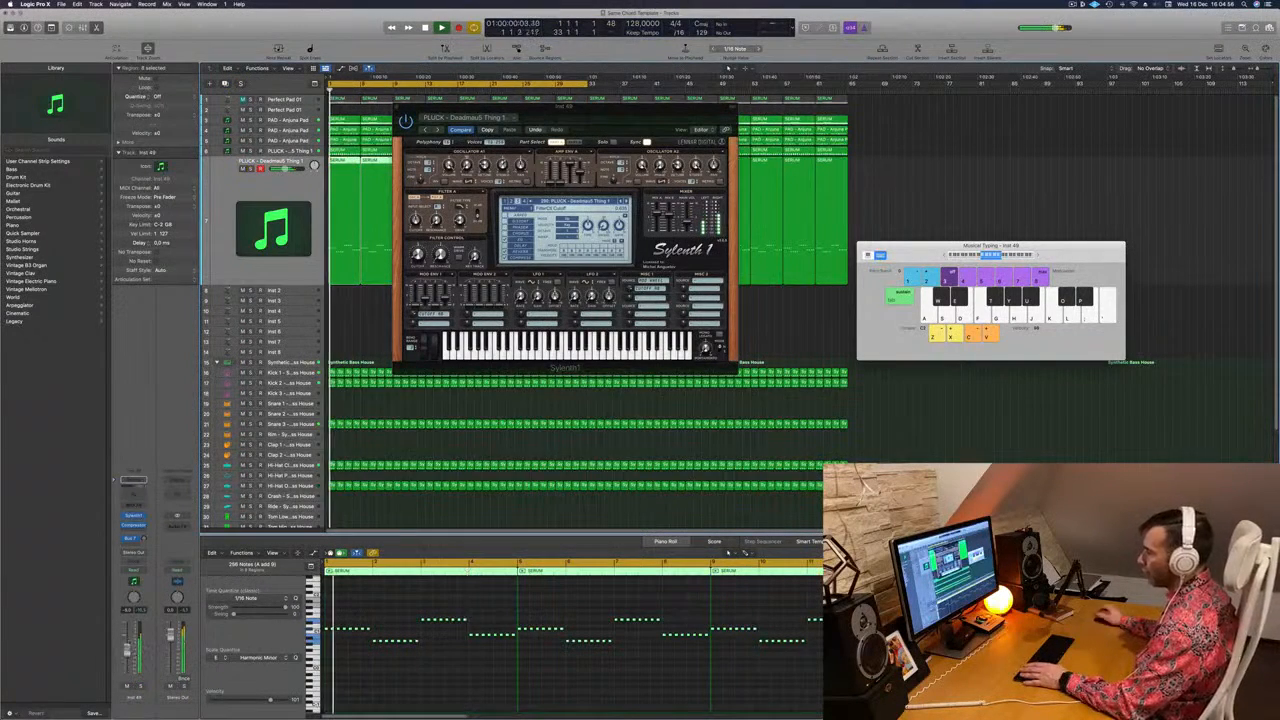
left_click_drag(601, 128, 545, 253)
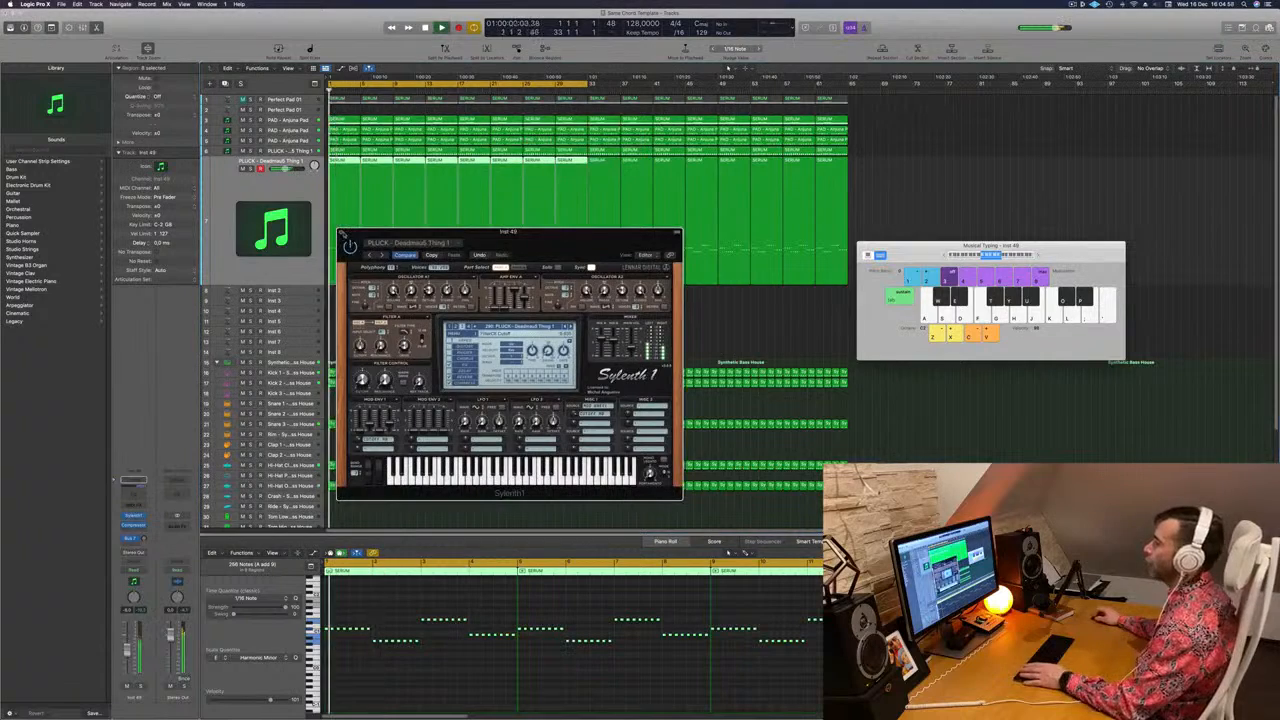
left_click(341, 233)
Solo the two melody pad tracks, 4 and 5, and play them together
left_click(306, 129)
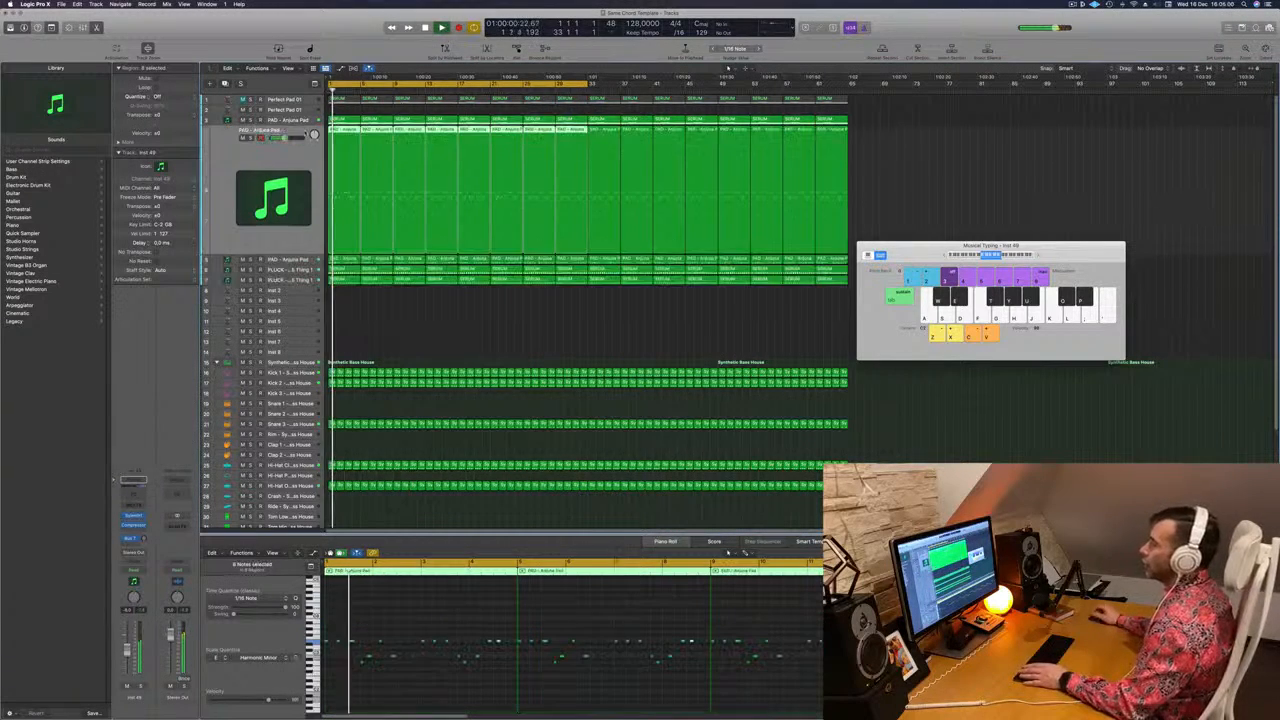
left_click(250, 138)
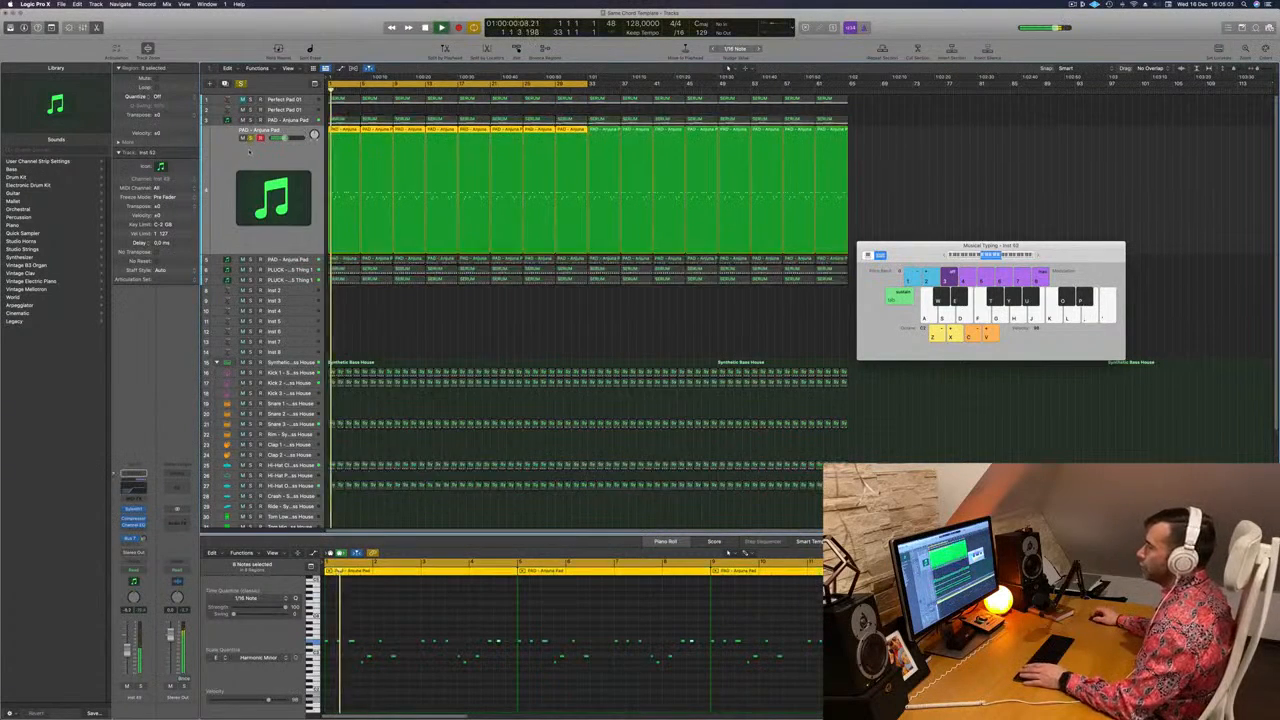
left_click(251, 260)
key("space")
key("space")
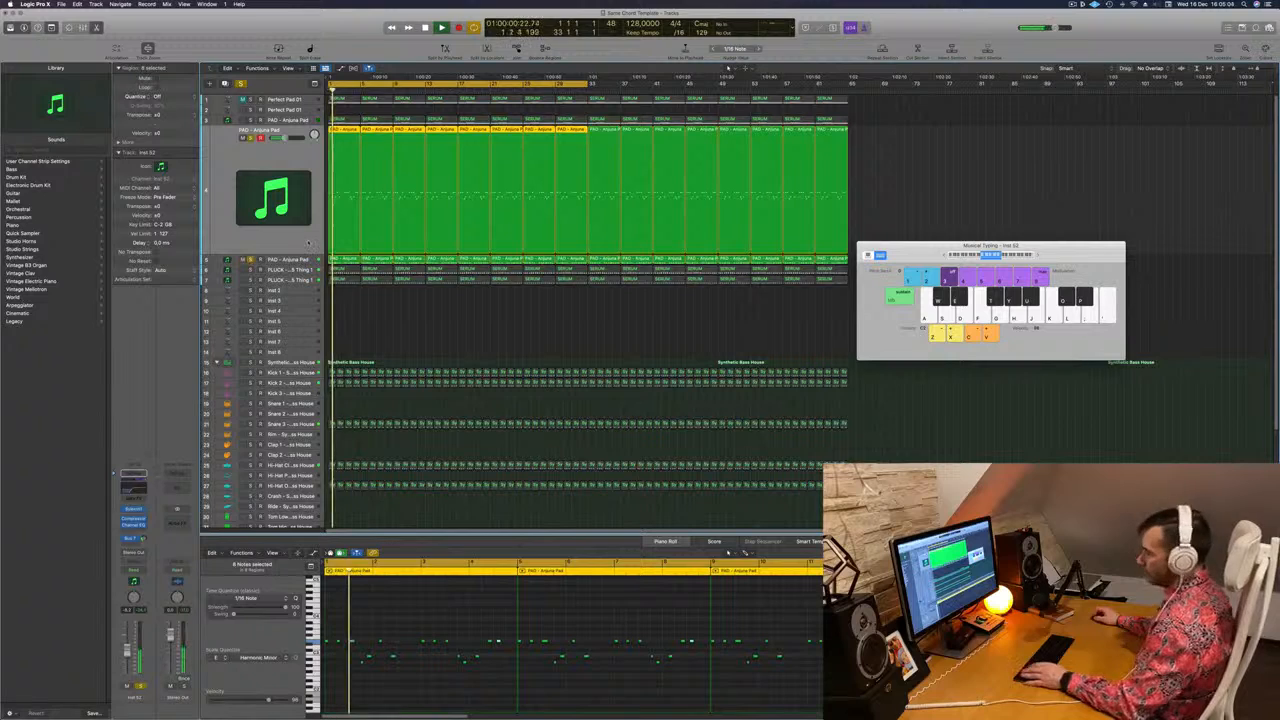
left_click(493, 335)
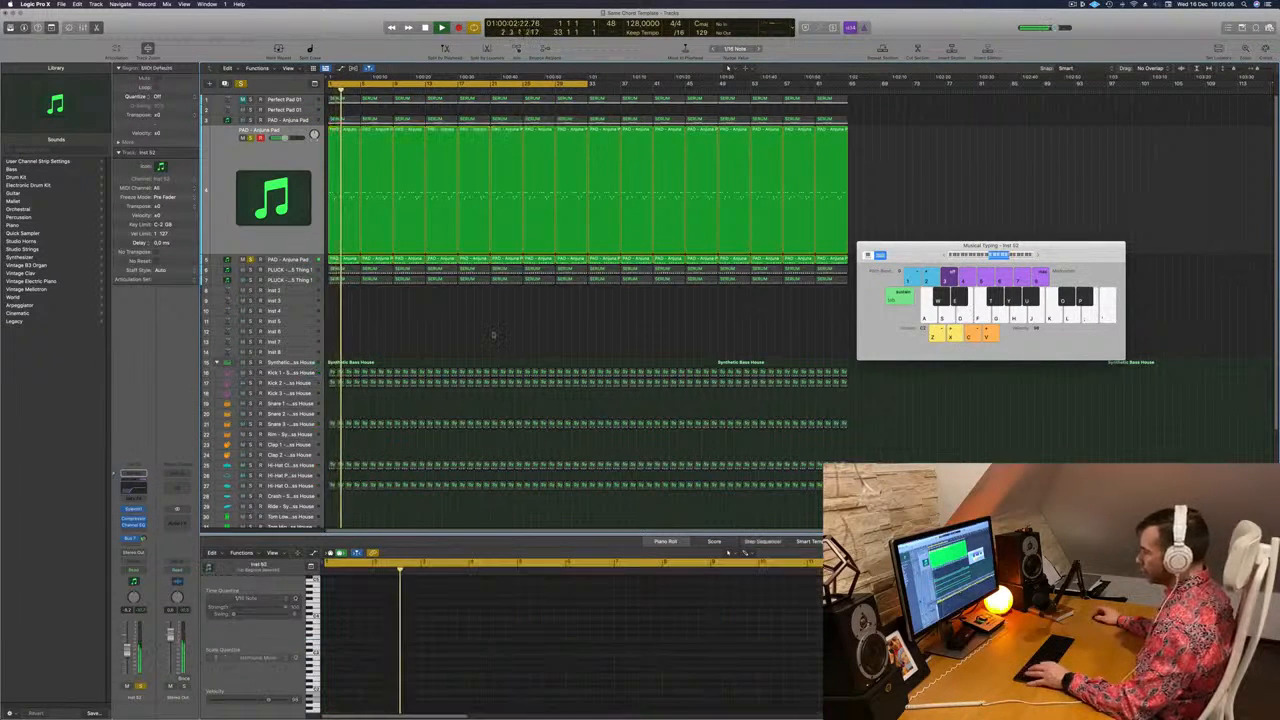
Show the mixer and route the output of both melody pad channels to Bus 10
key("super+k")
key("x")
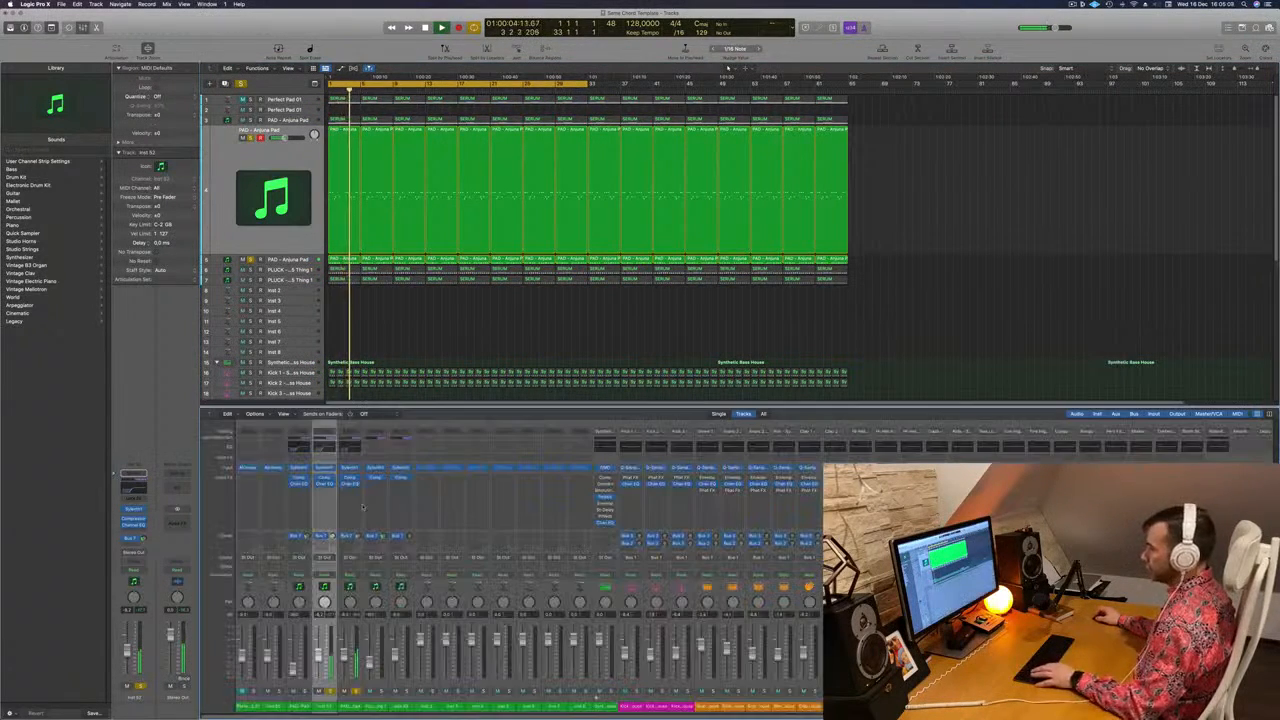
left_click(349, 707, "shift")
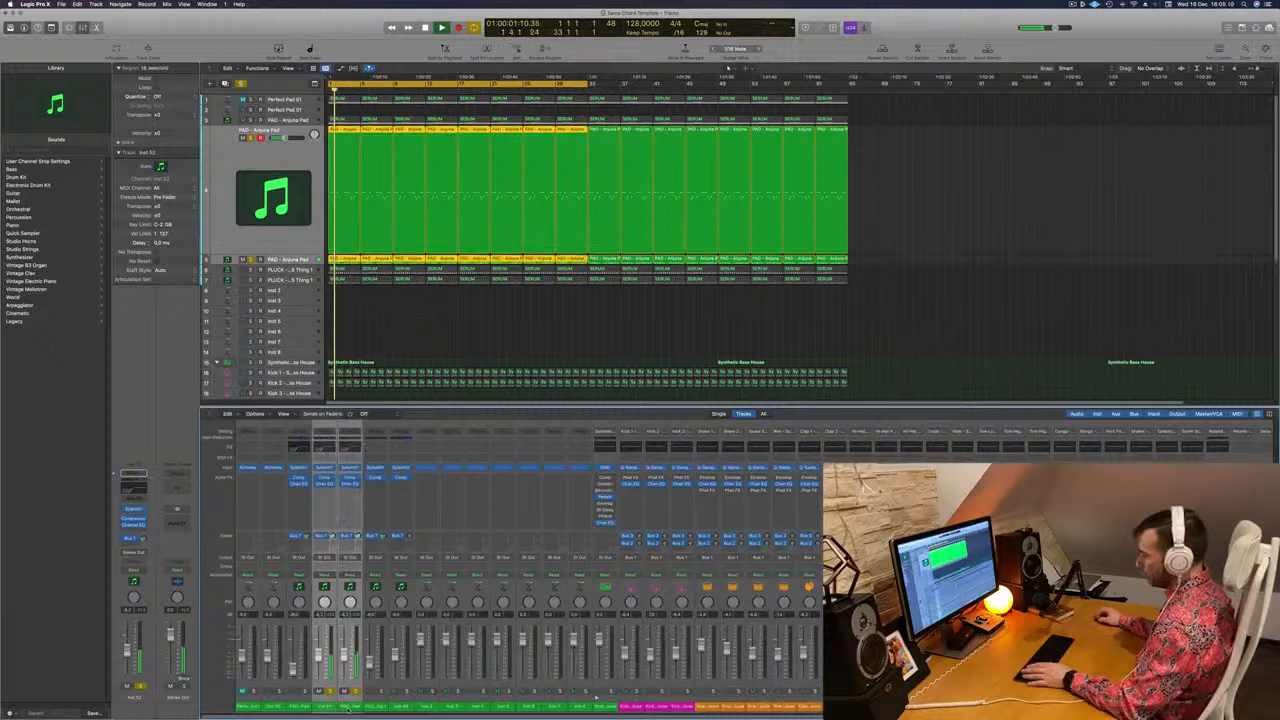
left_click(348, 576)
left_click(352, 557)
mouse_move(360, 588)
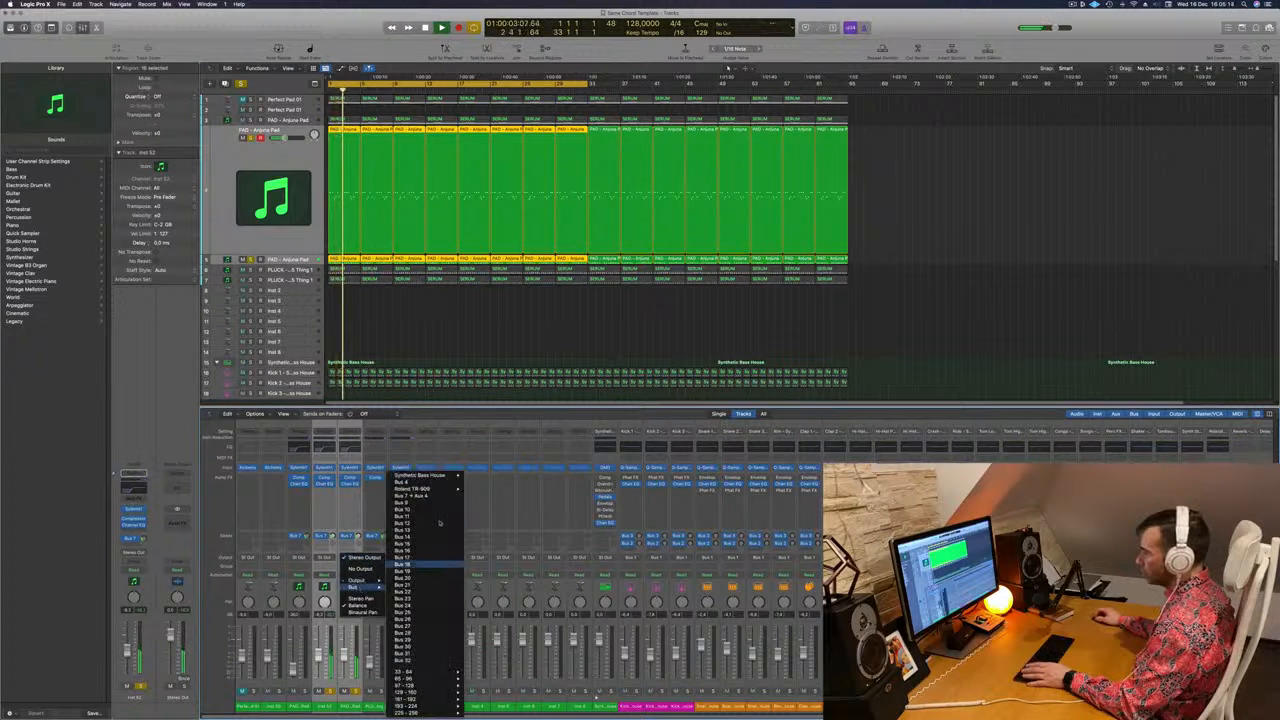
left_click(440, 510)
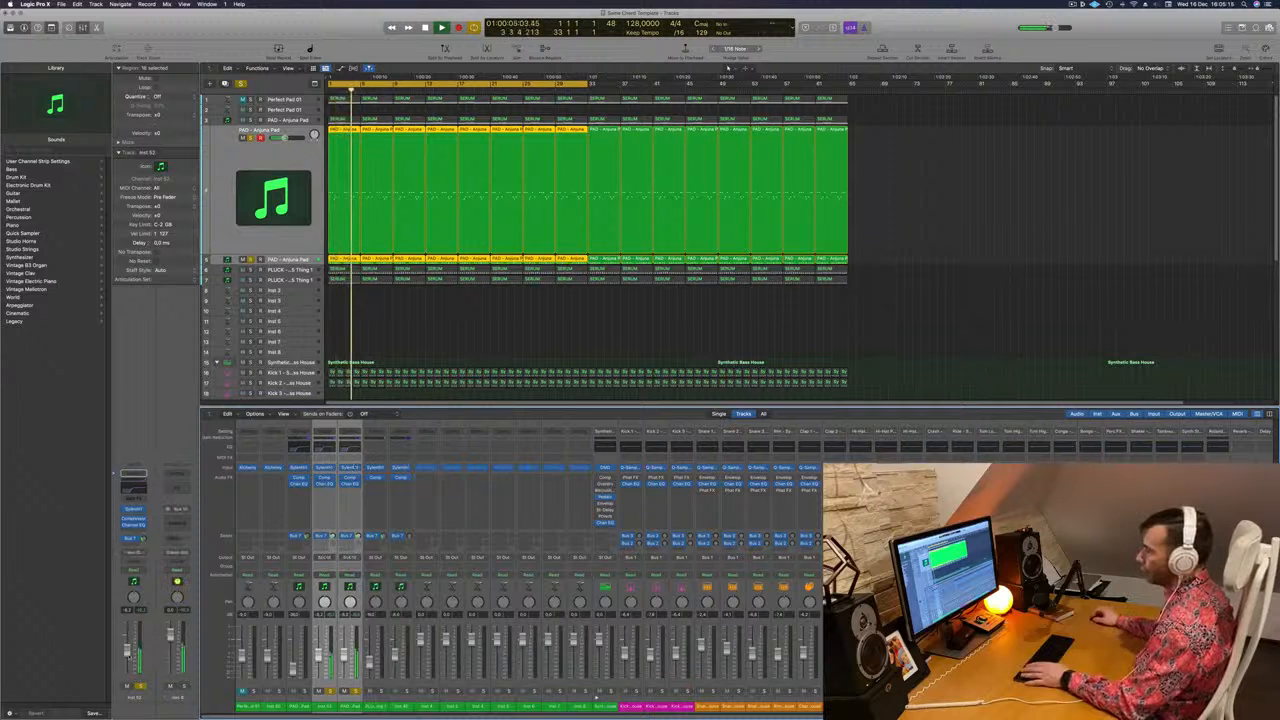
Insert a stereo Compressor on the Bus 10 aux channel, close its window and stop playback
left_click(177, 521)
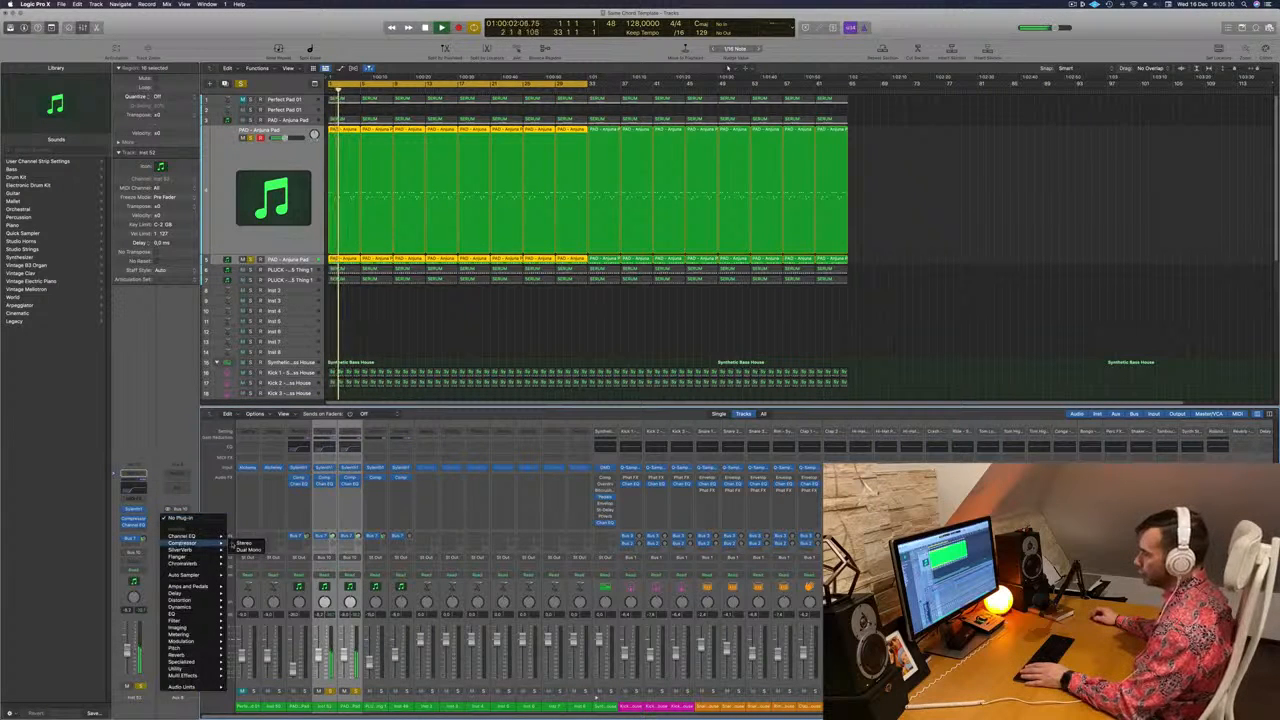
left_click(244, 543)
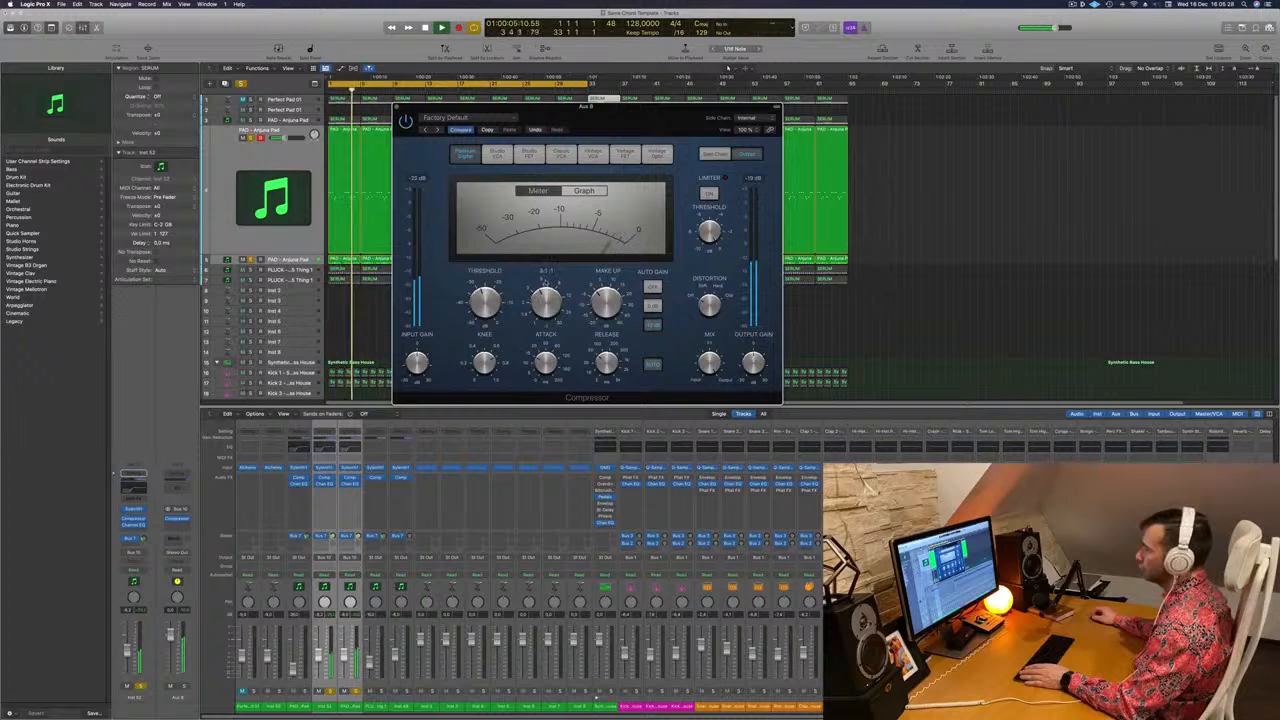
left_click(396, 107)
key("space")
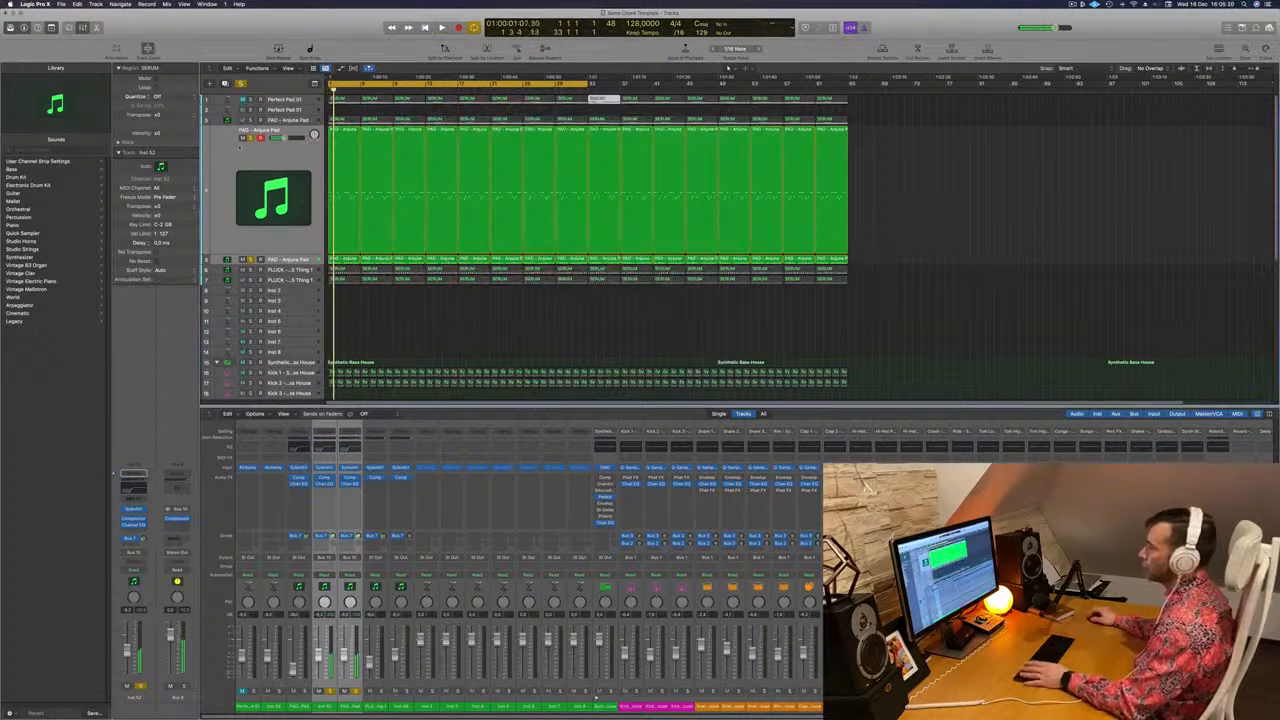
Clear the melody pads' solo, then audition the chord pad on track 3 in solo and return to the full mix
left_click(251, 139)
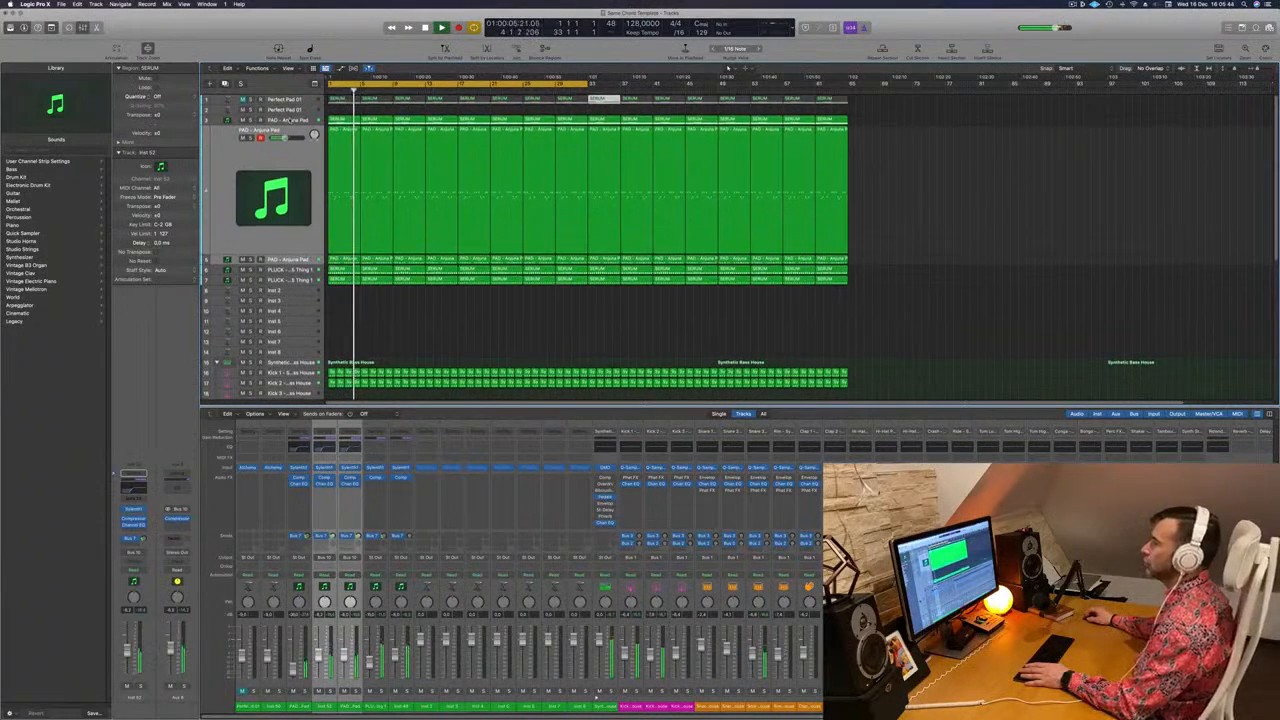
left_click(275, 120)
key("ctrl+s")
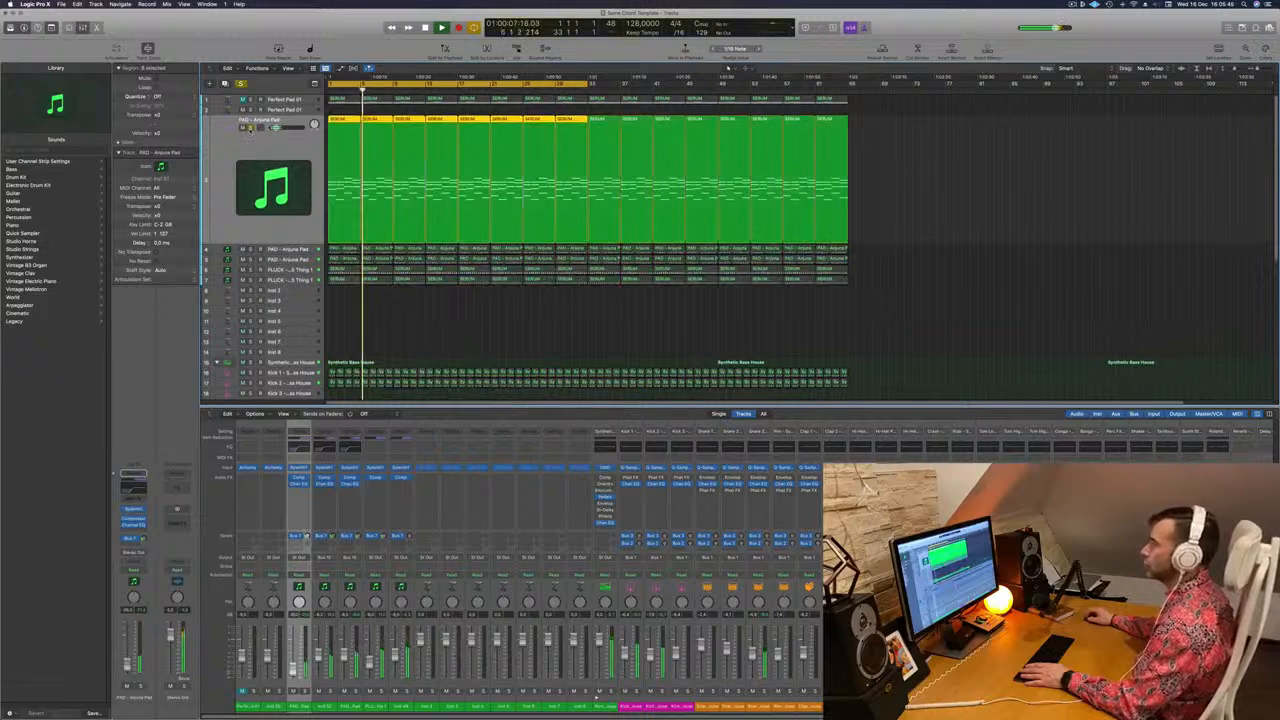
left_click(250, 129)
key("space")
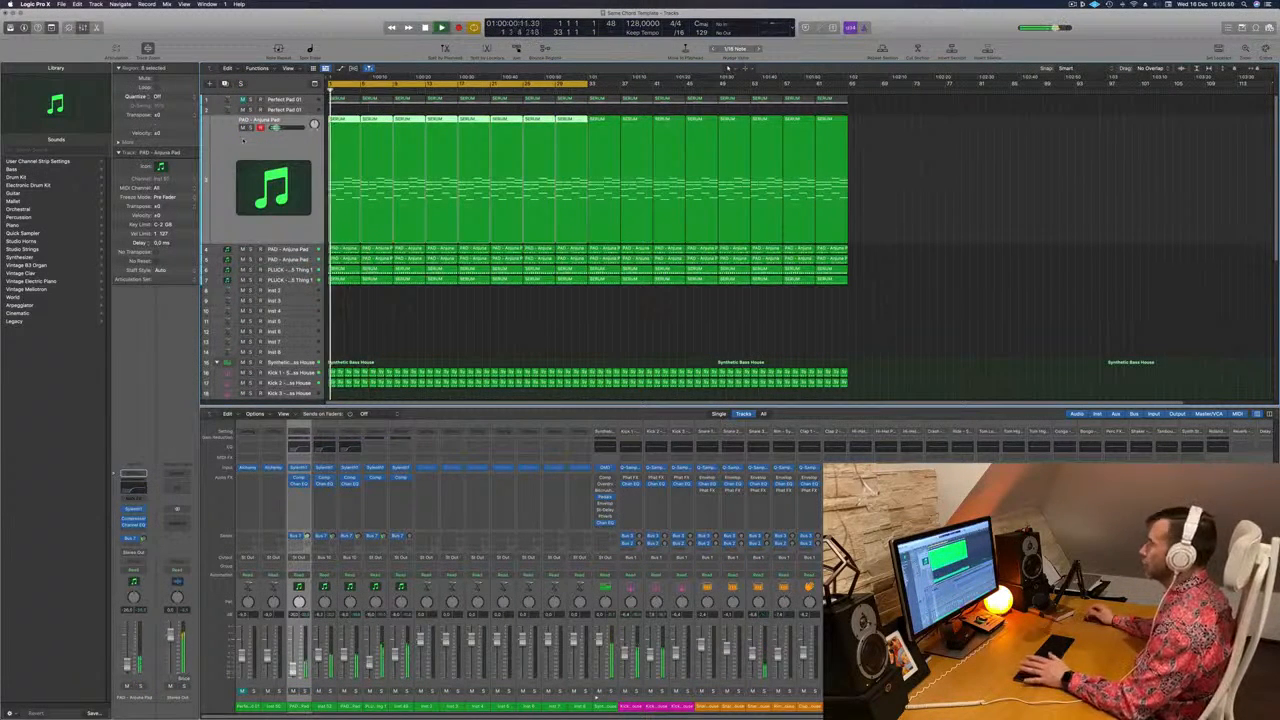
left_click(1076, 5)
left_click(948, 27)
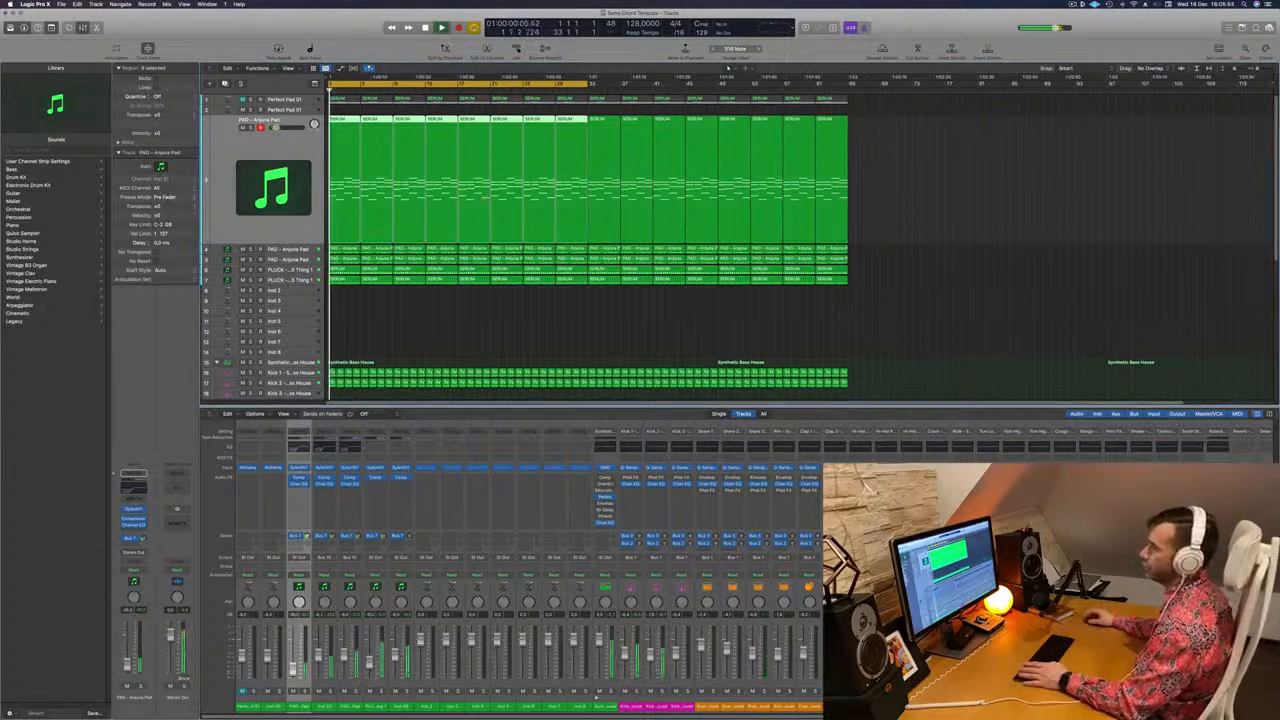
Select all regions in the arrangement and rename them after their tracks
scroll(364, 326, "down", 4)
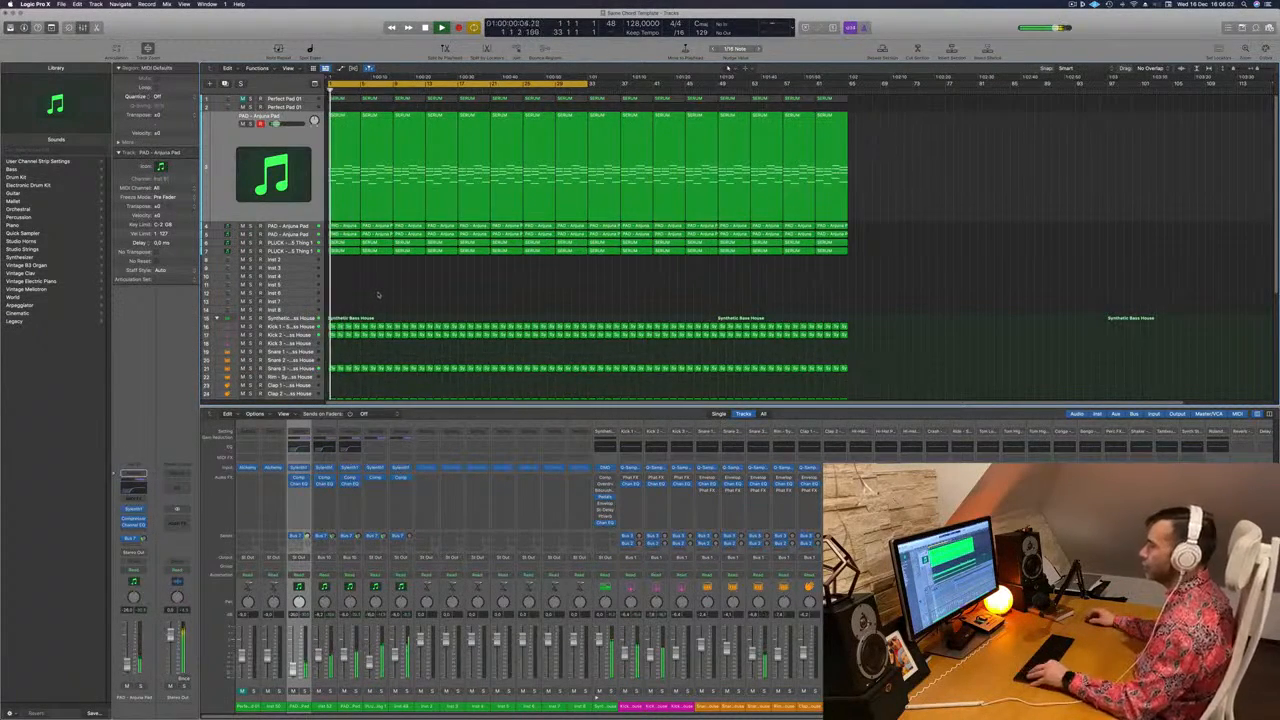
key("super+Right")
key("super+a")
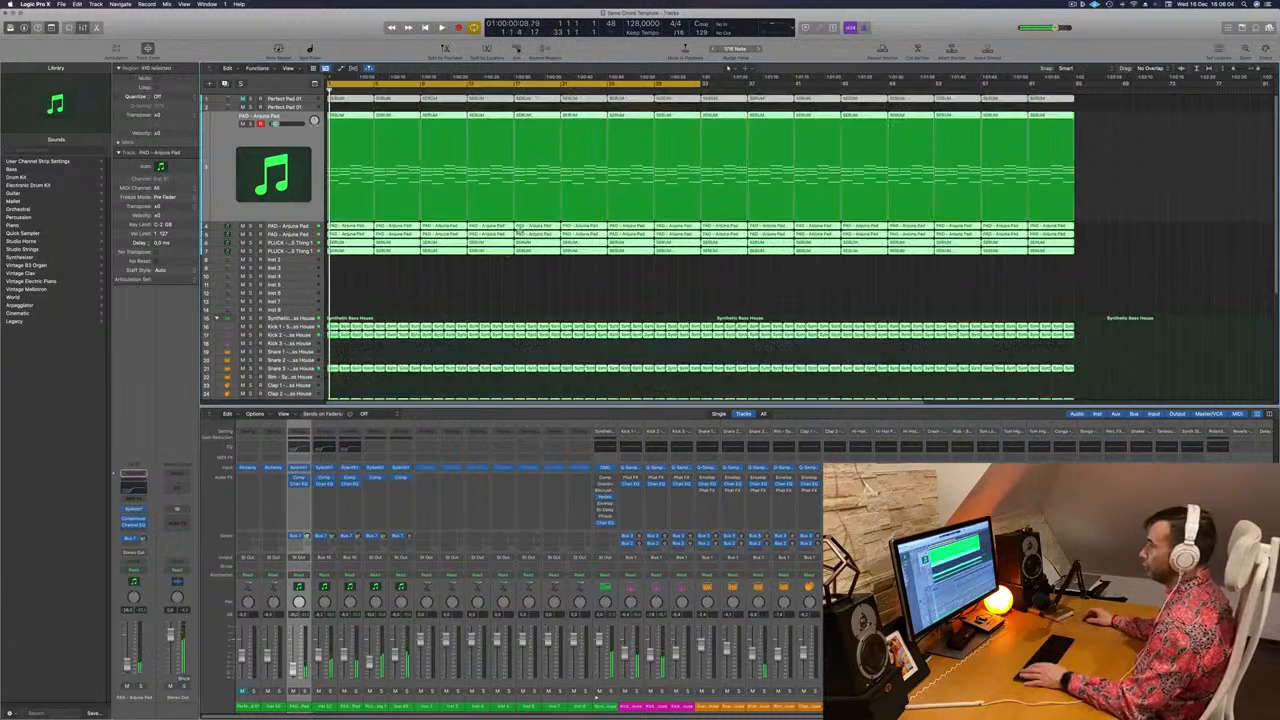
right_click(488, 115)
left_click(505, 120)
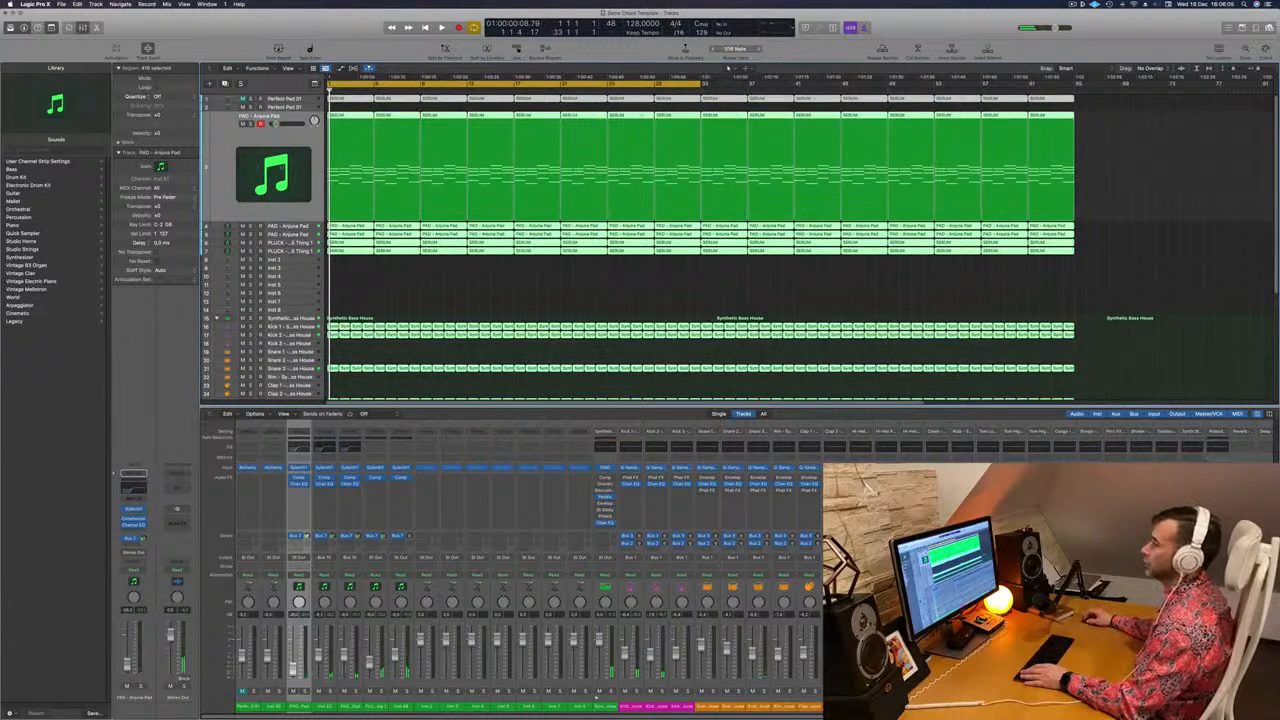
left_click(241, 149)
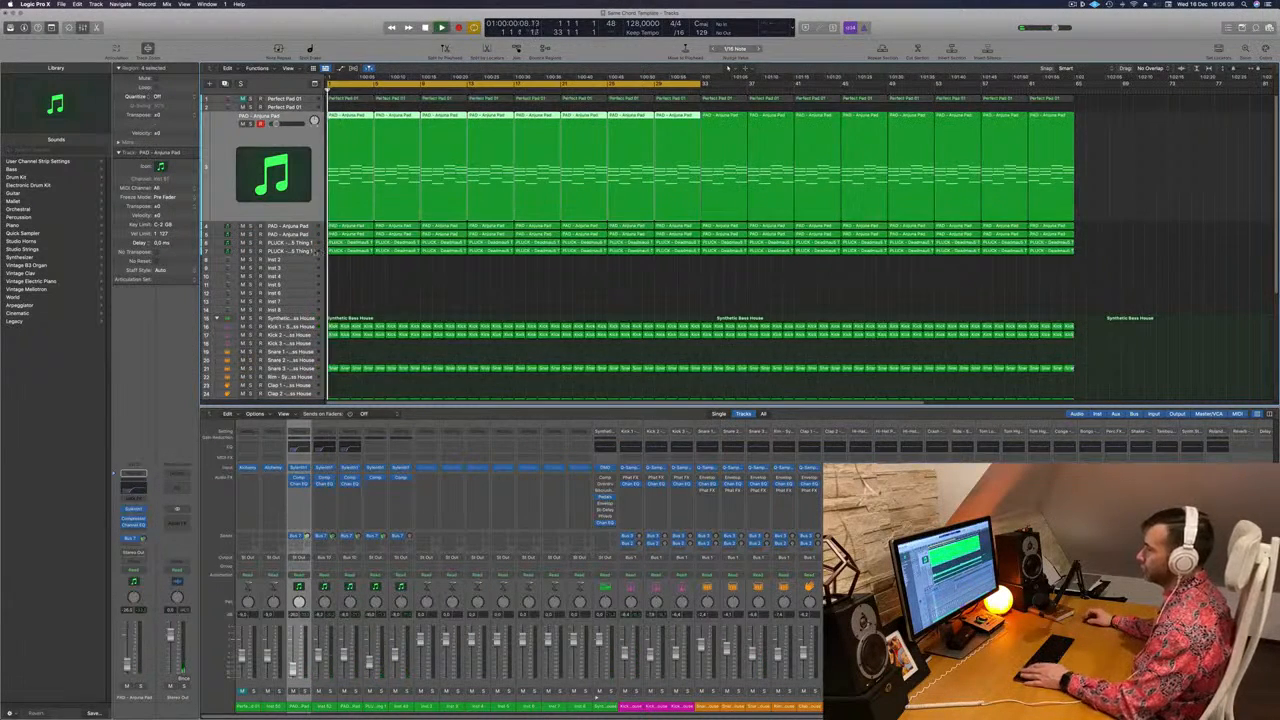
Duplicate the second Deadmau5 Thing 1 pluck track with its Sylenth1 instrument and show the Musical Typing keyboard beside the synth window
left_click(273, 249)
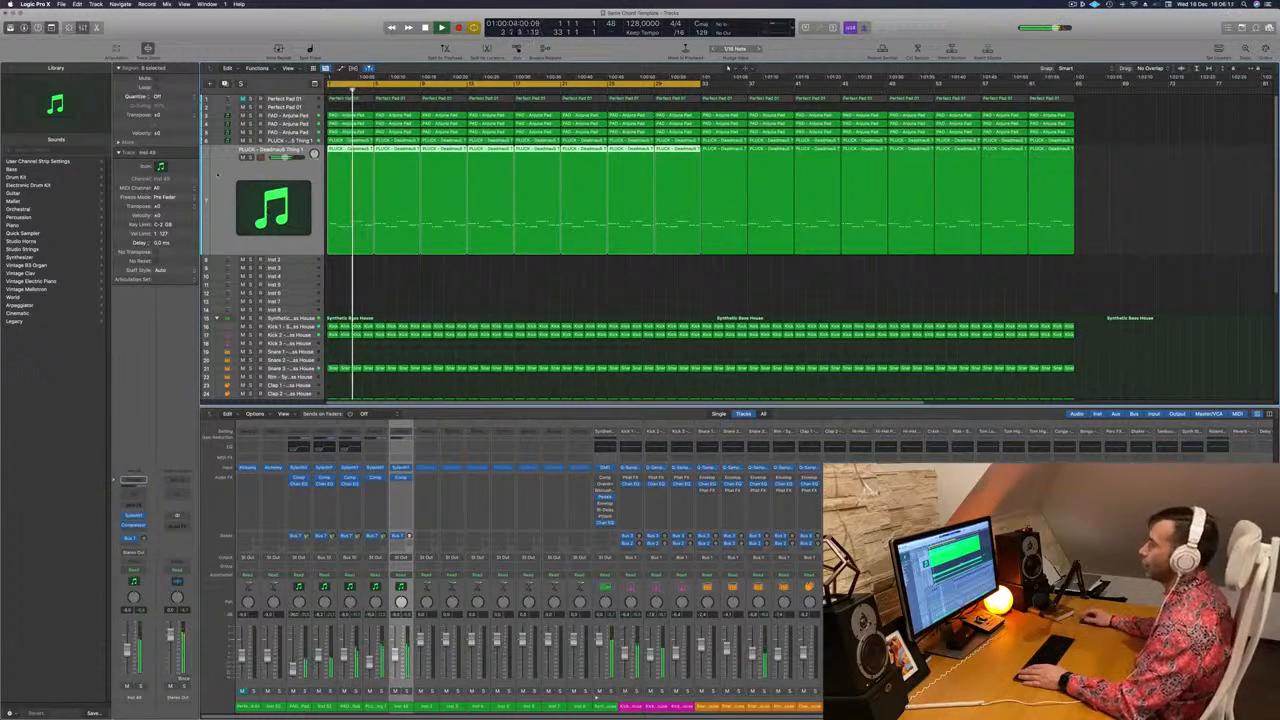
scroll(350, 271, "down", 2)
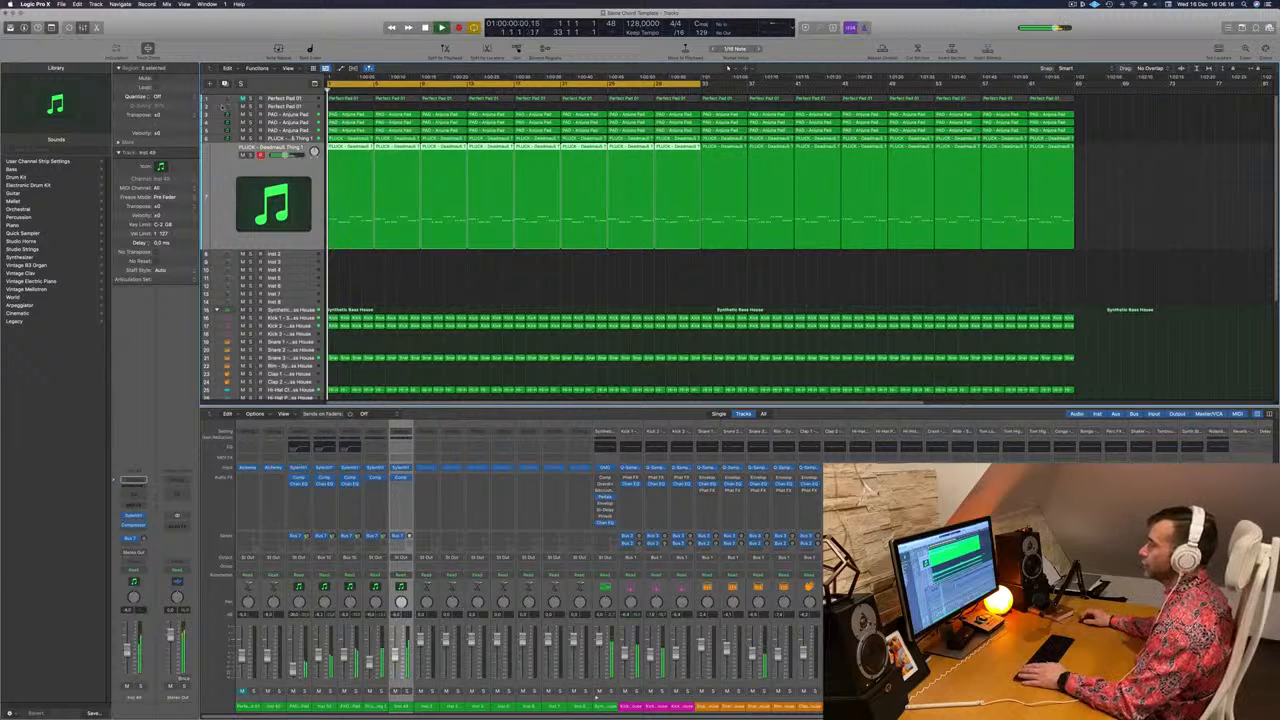
key("super+d")
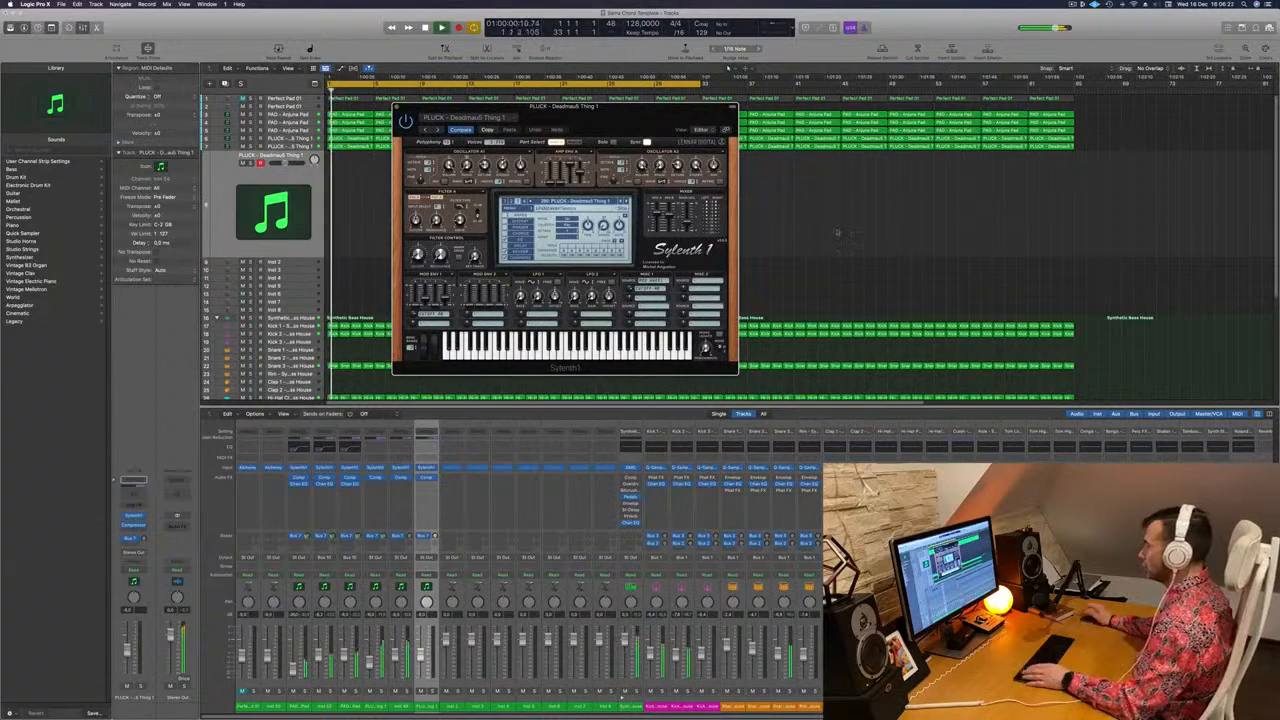
left_click_drag(607, 114, 455, 164)
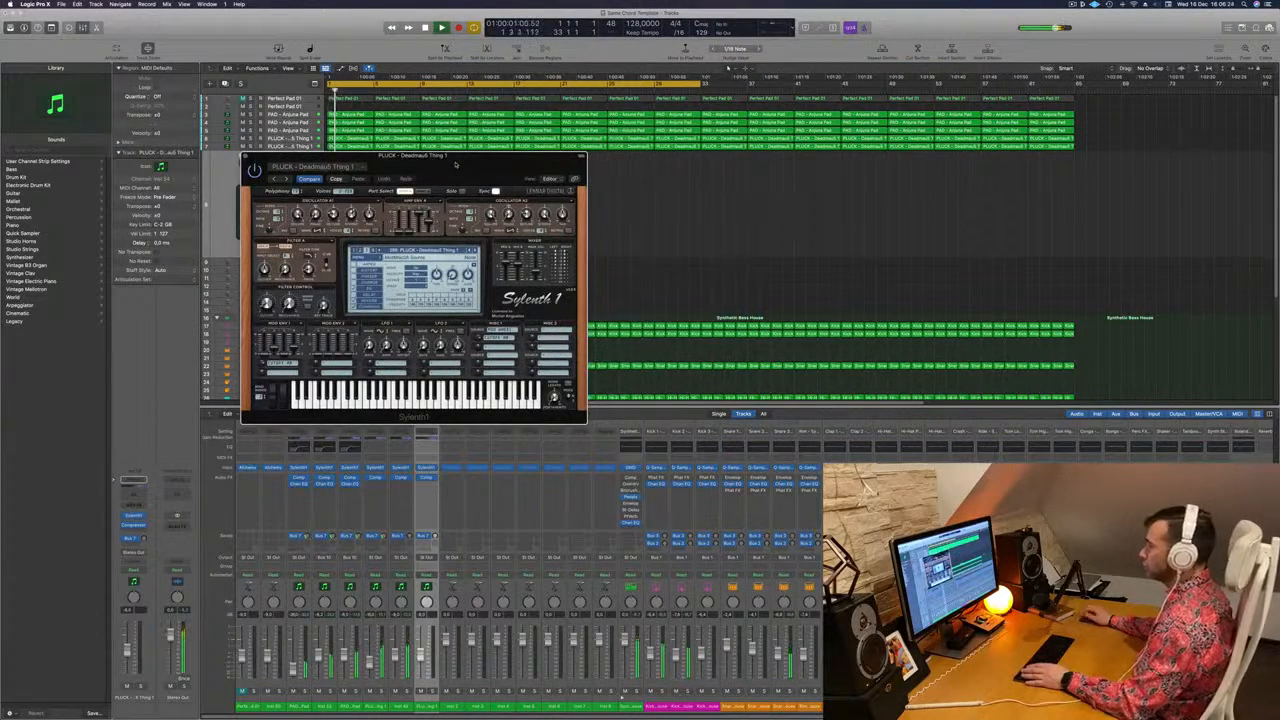
key("super+k")
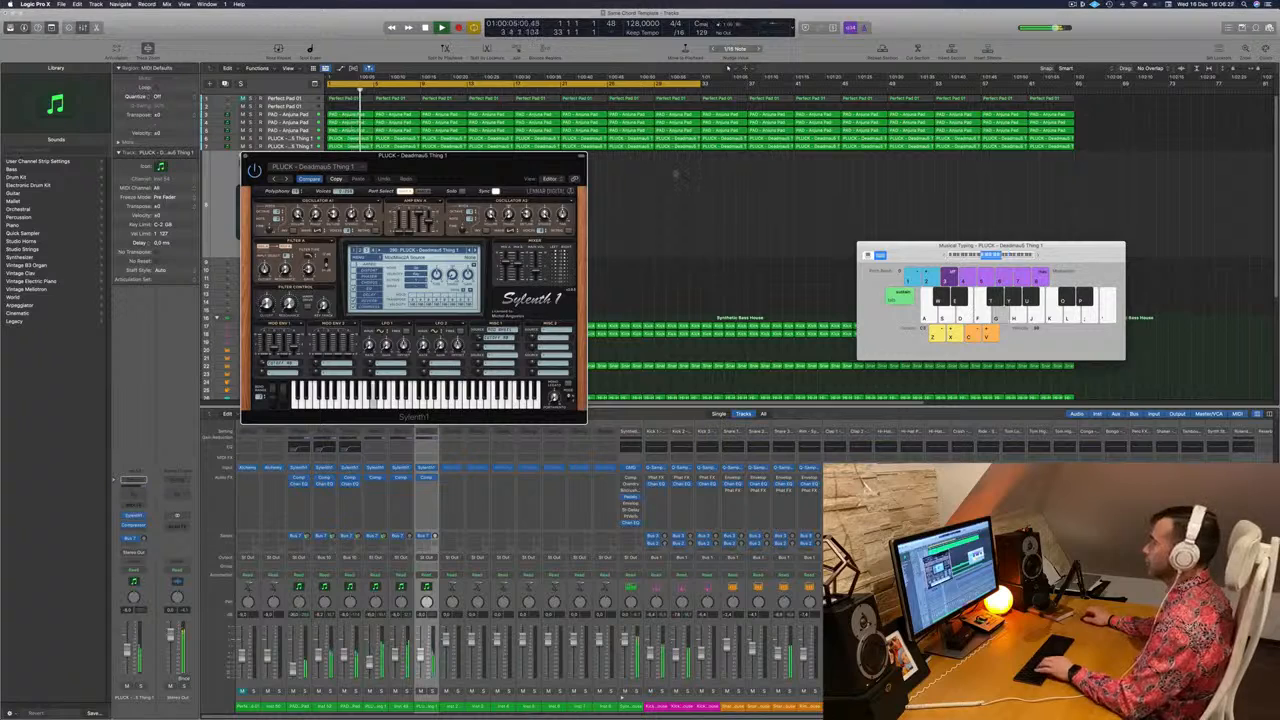
left_click_drag(447, 171, 697, 164)
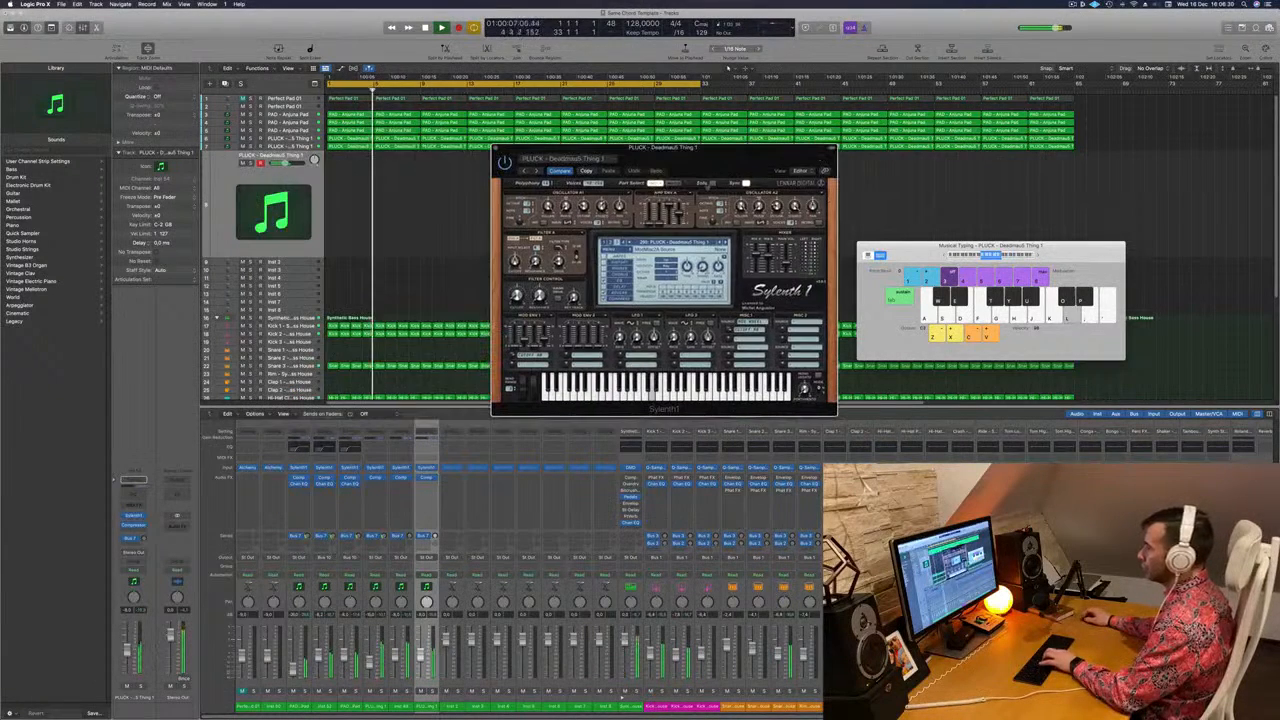
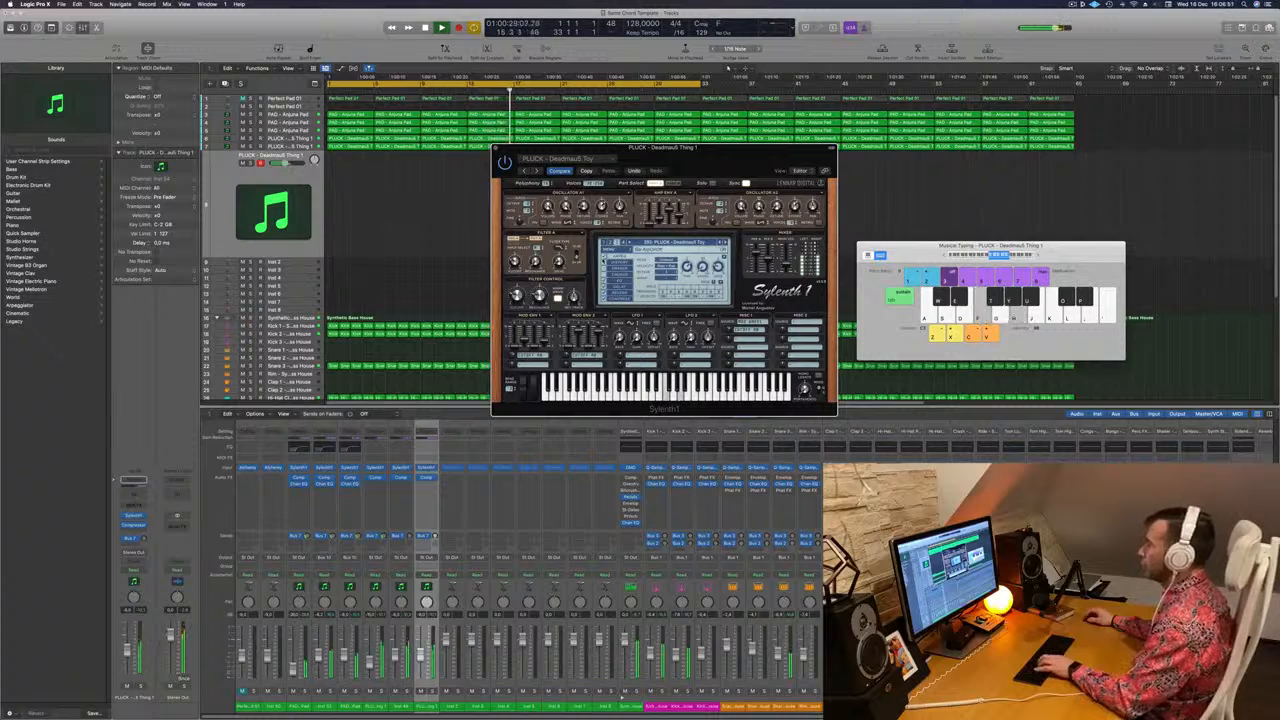
Copy the first Anjuna Pad chord region to bar 1 of the duplicated pluck track and play it from the start
left_click_drag(639, 157, 740, 154)
key("Return")
left_click(350, 146)
left_click_drag(346, 114, 277, 172)
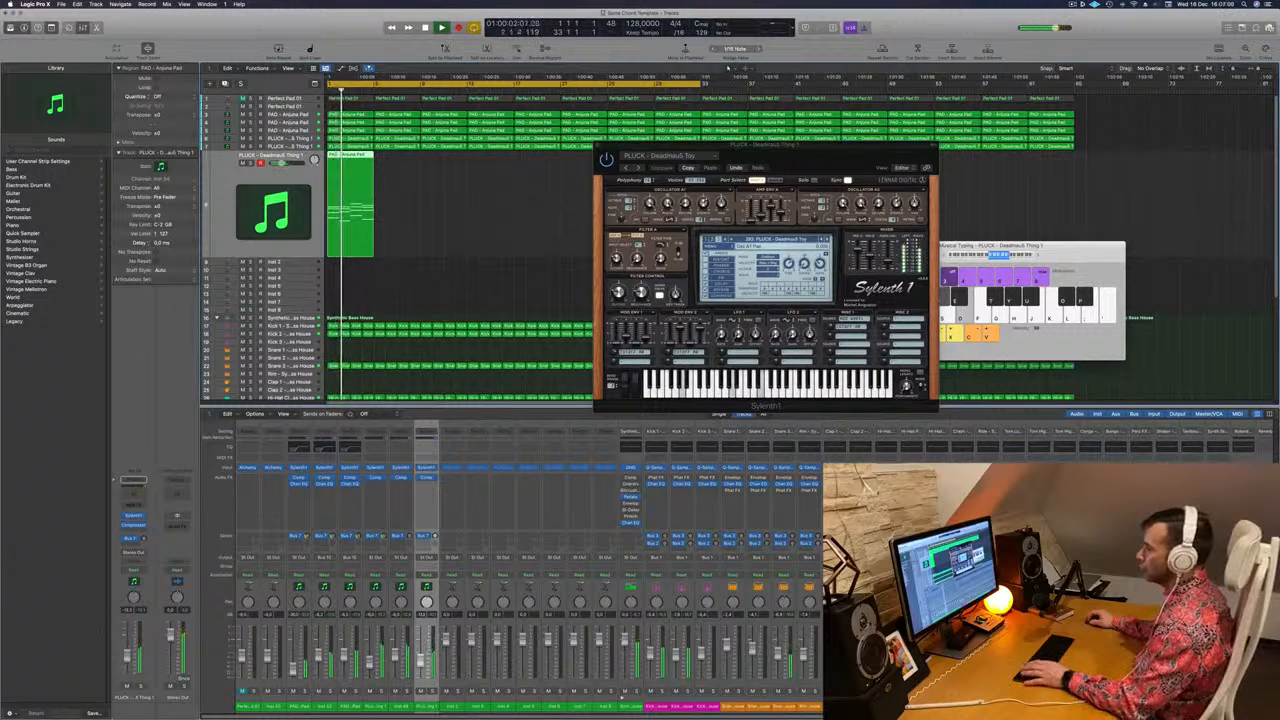
left_click_drag(837, 157, 755, 159)
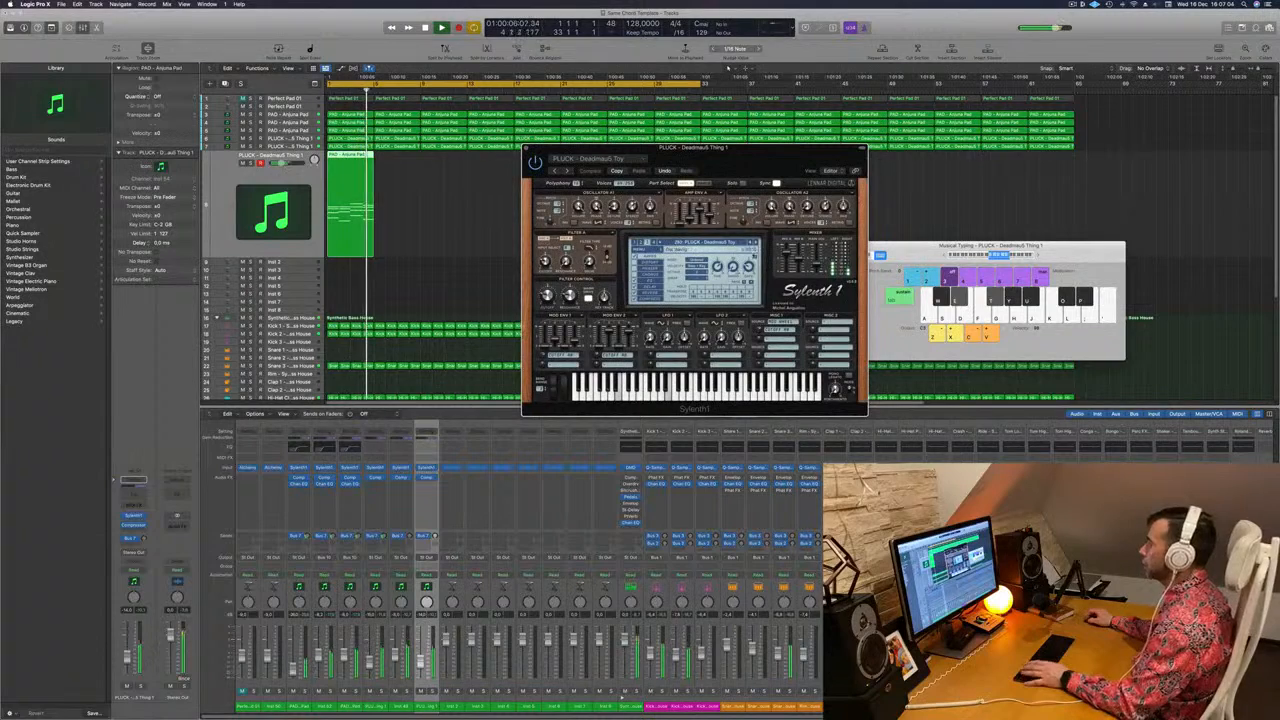
key("Return")
Open the copied chord region in the Piano Roll and transpose all its notes down one octave
double_click(358, 158)
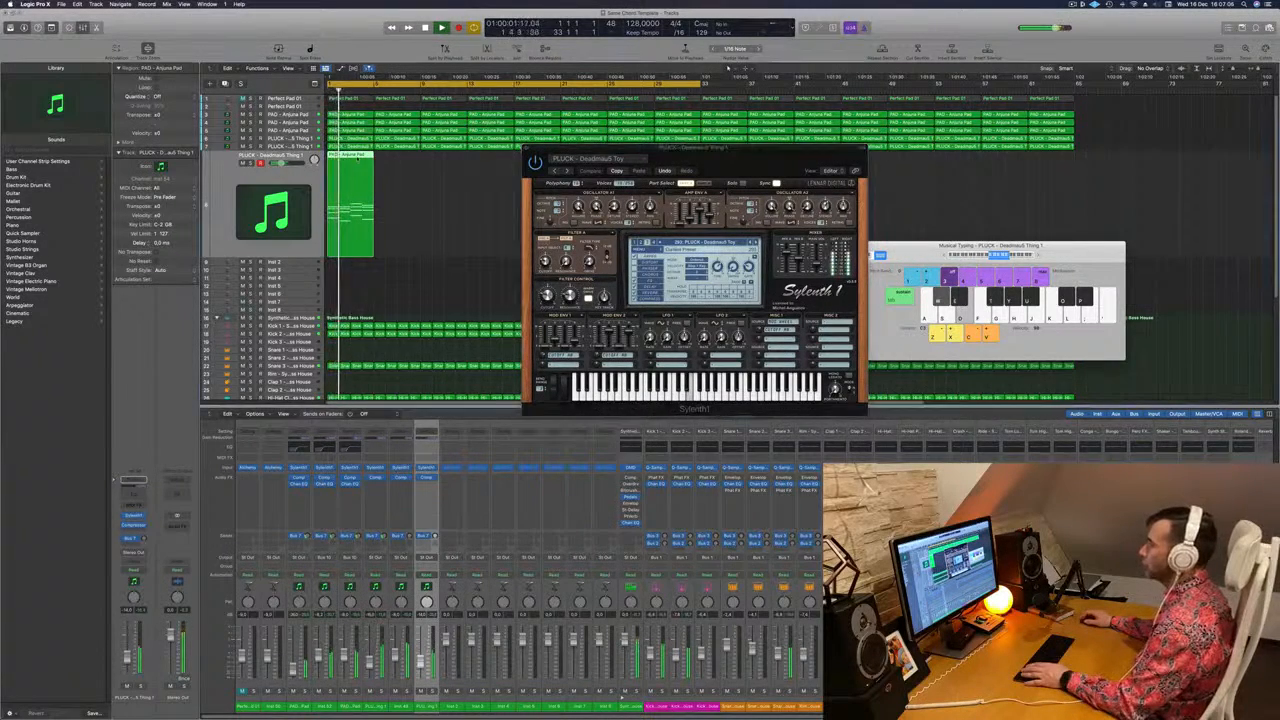
key("Return")
key("space")
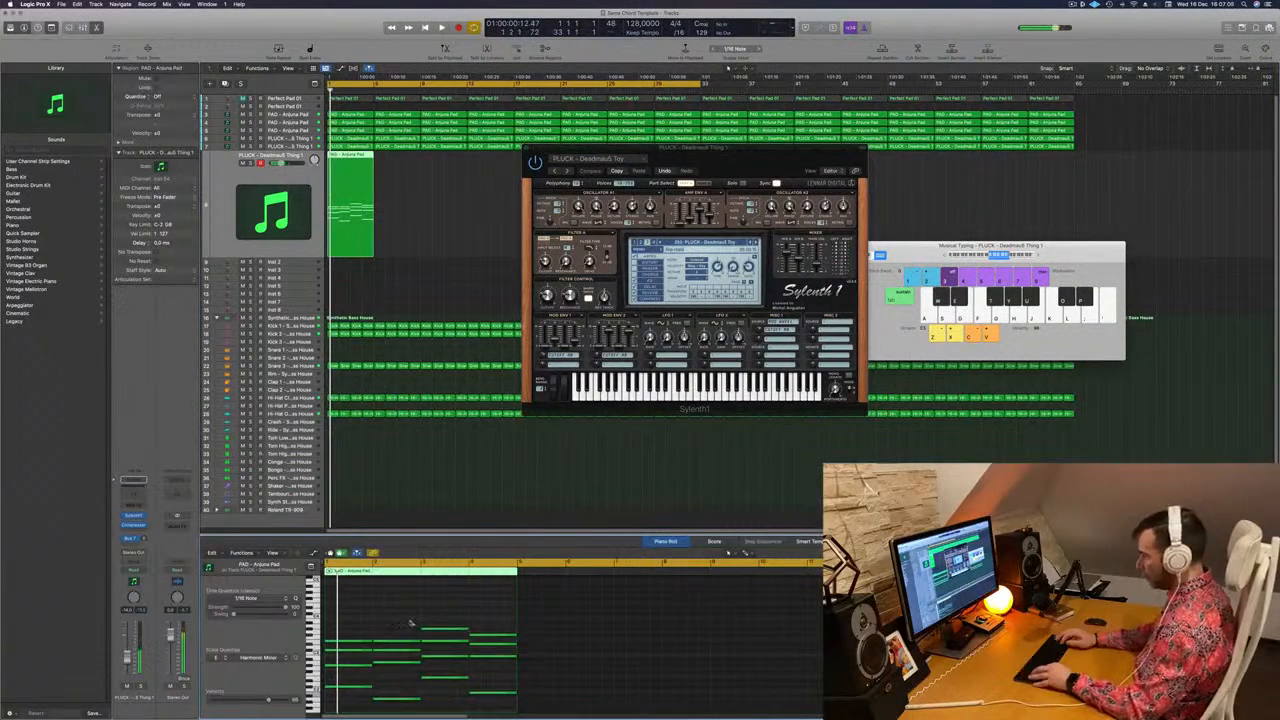
key("super+a")
key("alt+shift+Down")
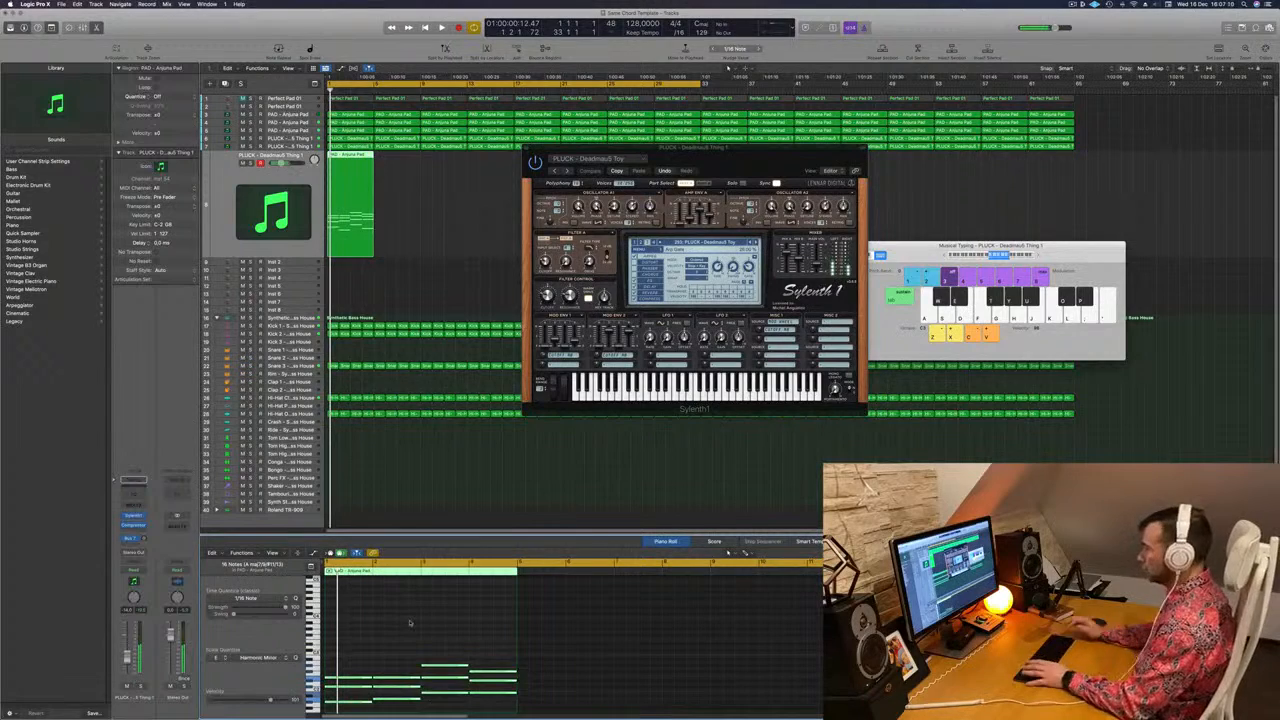
Audition the lowered chords with the PLUCK - Deadmau5 Thing 3 preset in the mix and in solo
key("space")
mouse_move(764, 165)
left_mouse_down()
mouse_move(776, 175)
mouse_move(728, 178)
mouse_move(743, 177)
left_mouse_up()
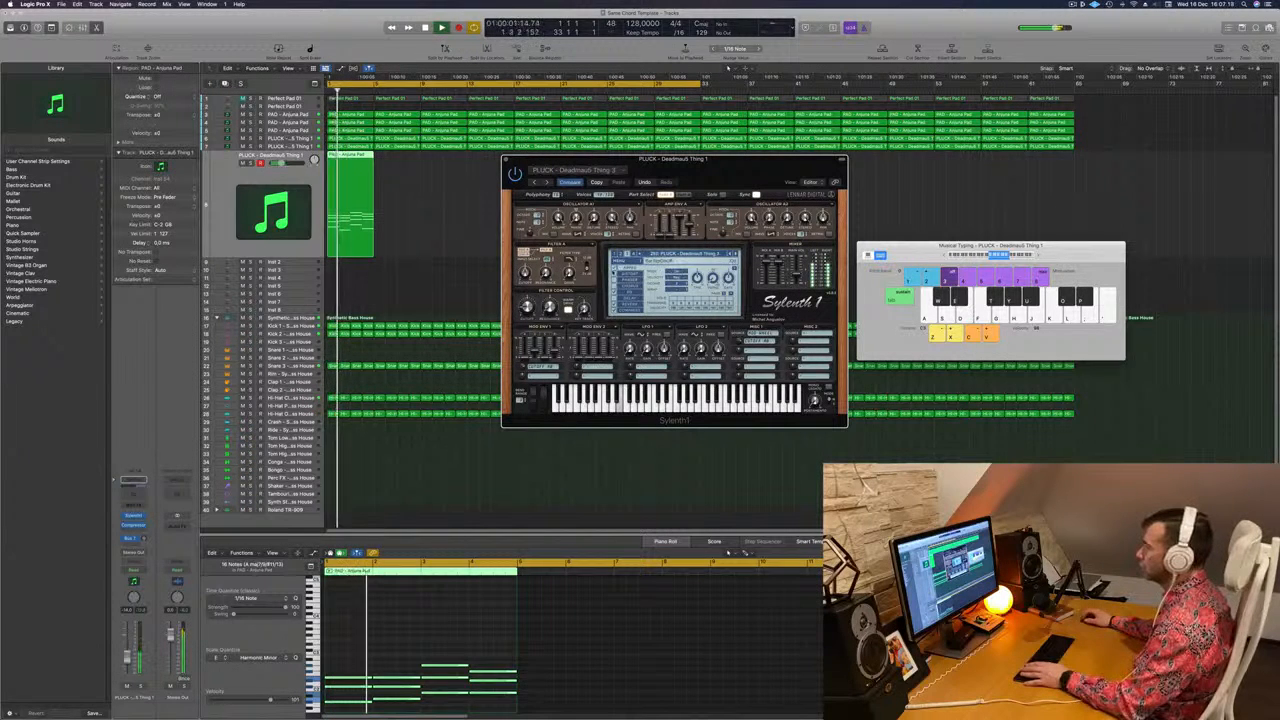
left_click_drag(725, 175, 741, 165)
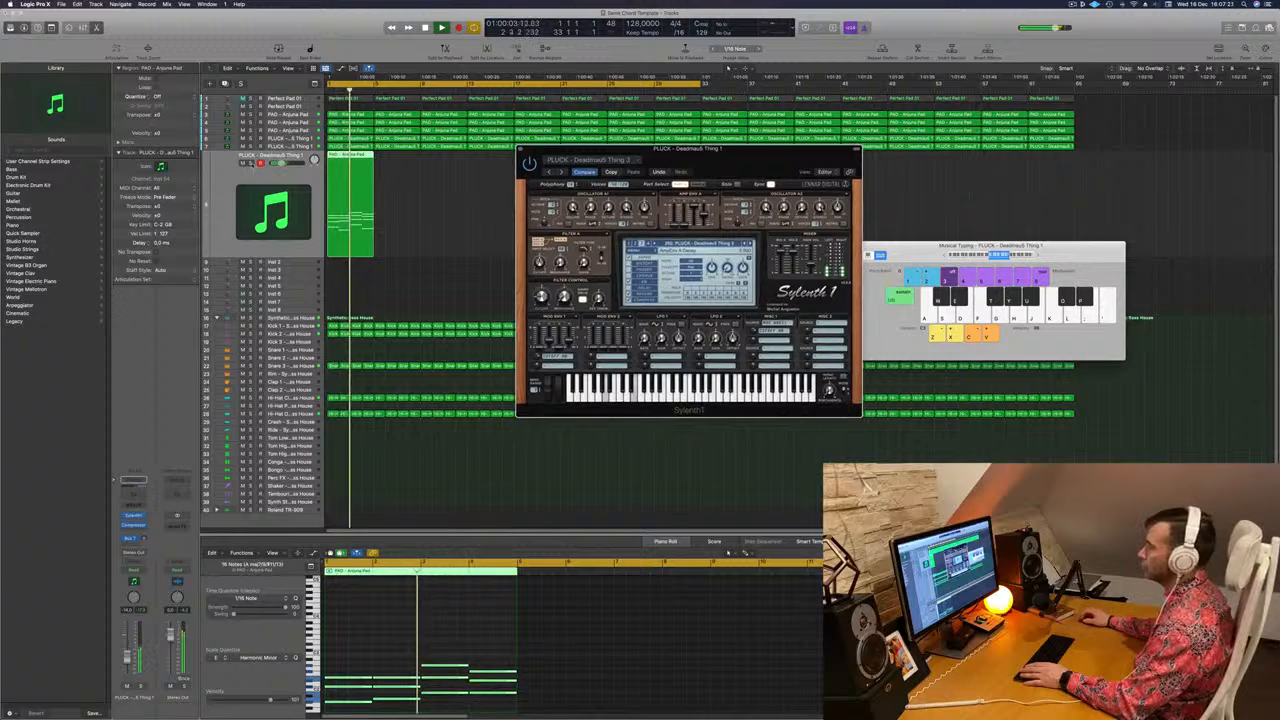
left_click(251, 163)
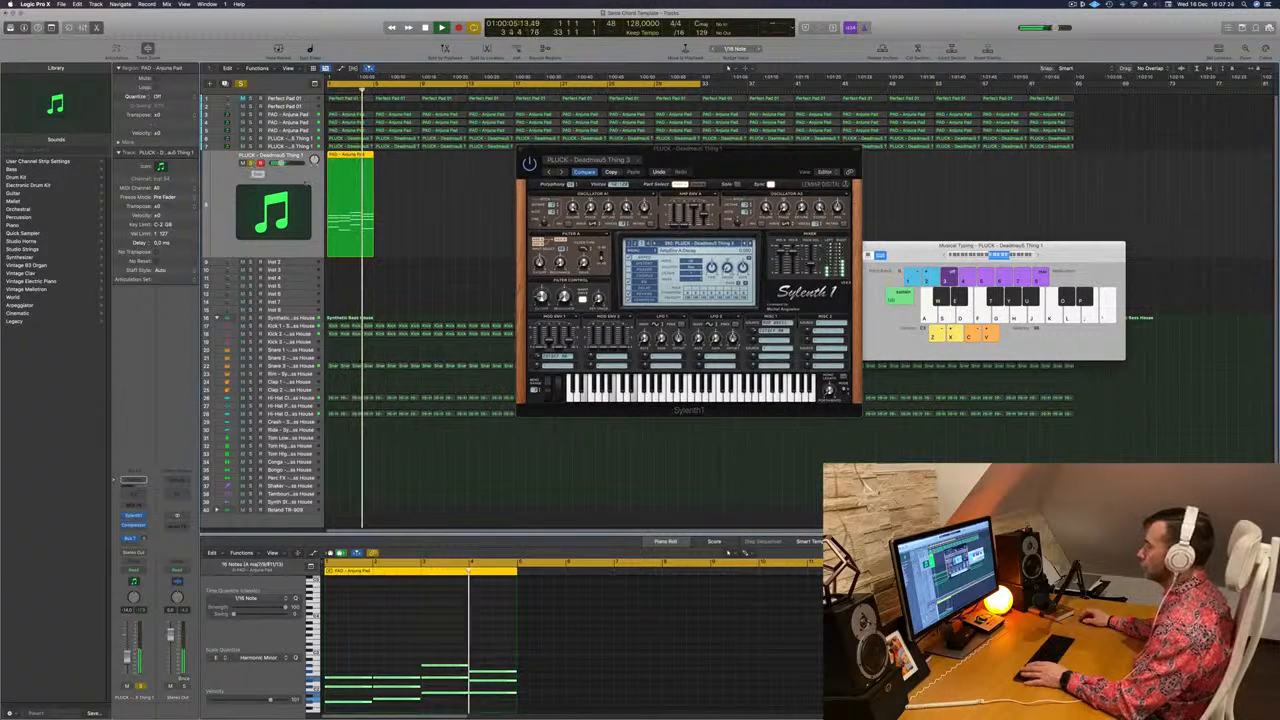
left_click(251, 163)
key("space")
key("space")
Switch Sylenth1 to the PLUCK - Deadmau5 Thing 2 preset and compare the track in solo and in the full mix
left_click(744, 244)
key("space")
key("space")
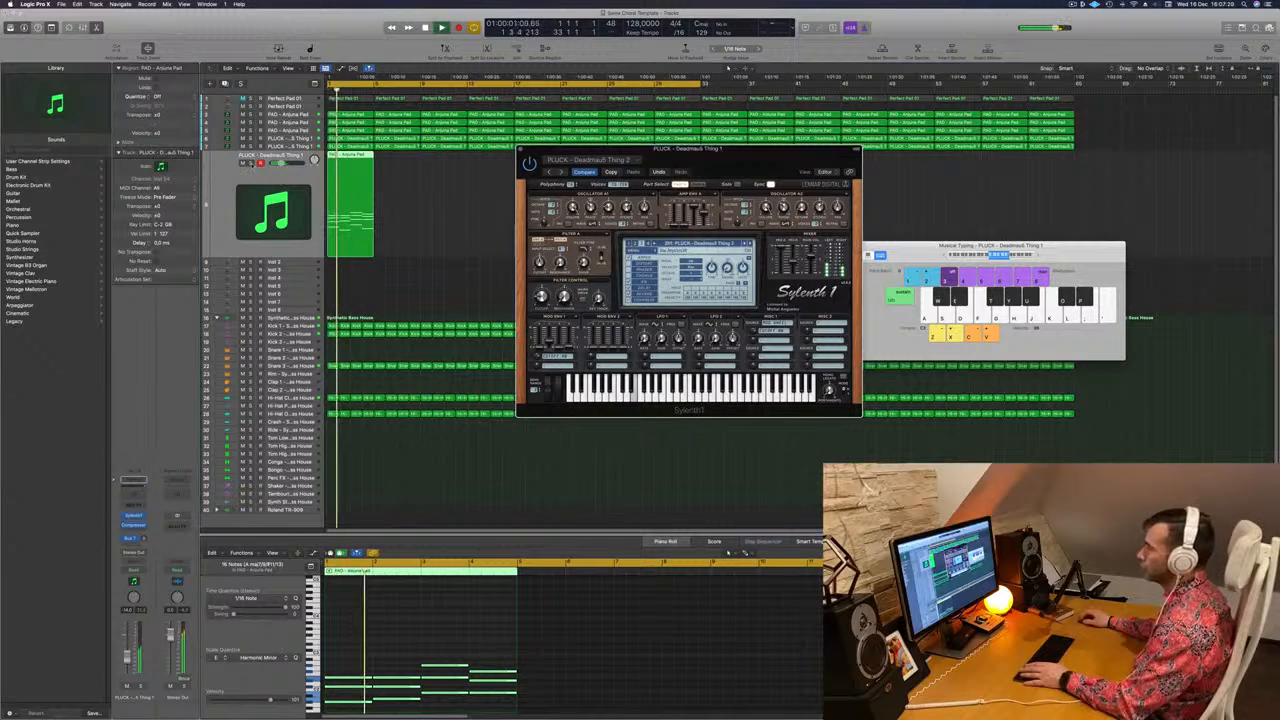
left_click(251, 164)
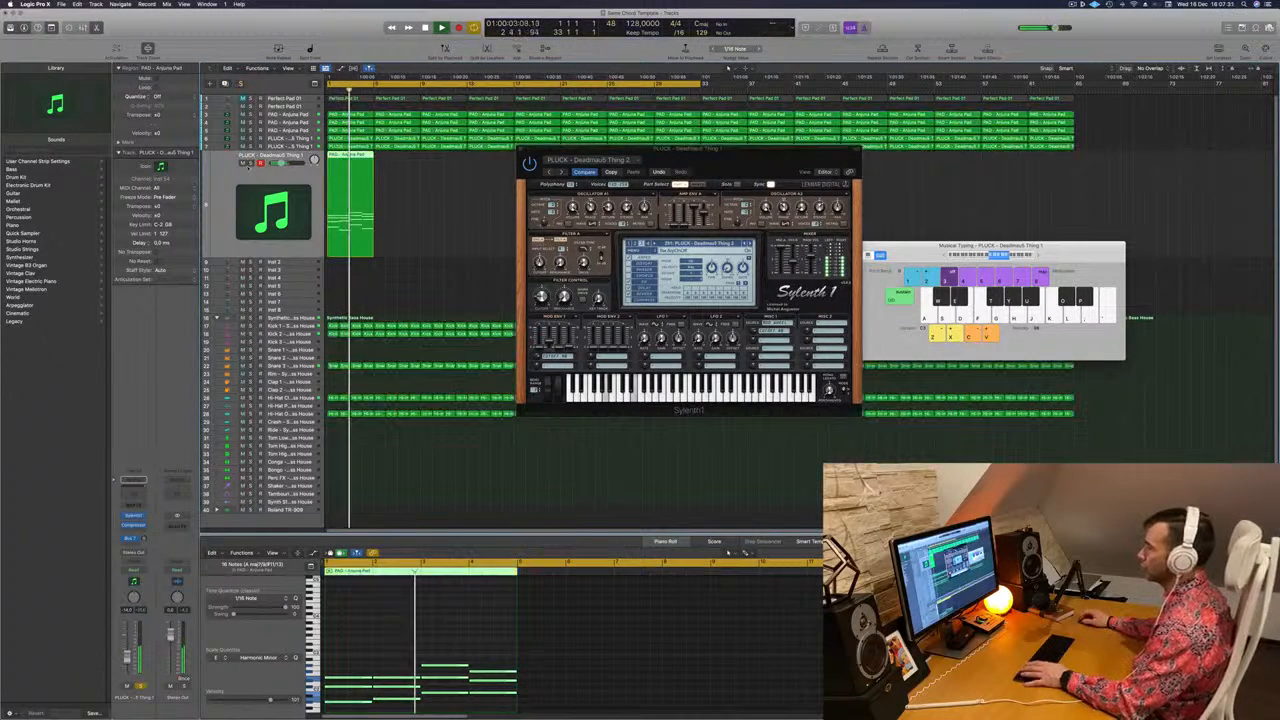
key("space")
key("space")
left_click(426, 631)
key("space")
key("space")
Transpose all notes of the copied chord region up one octave and play them back
key("super+a")
key("space")
key("space")
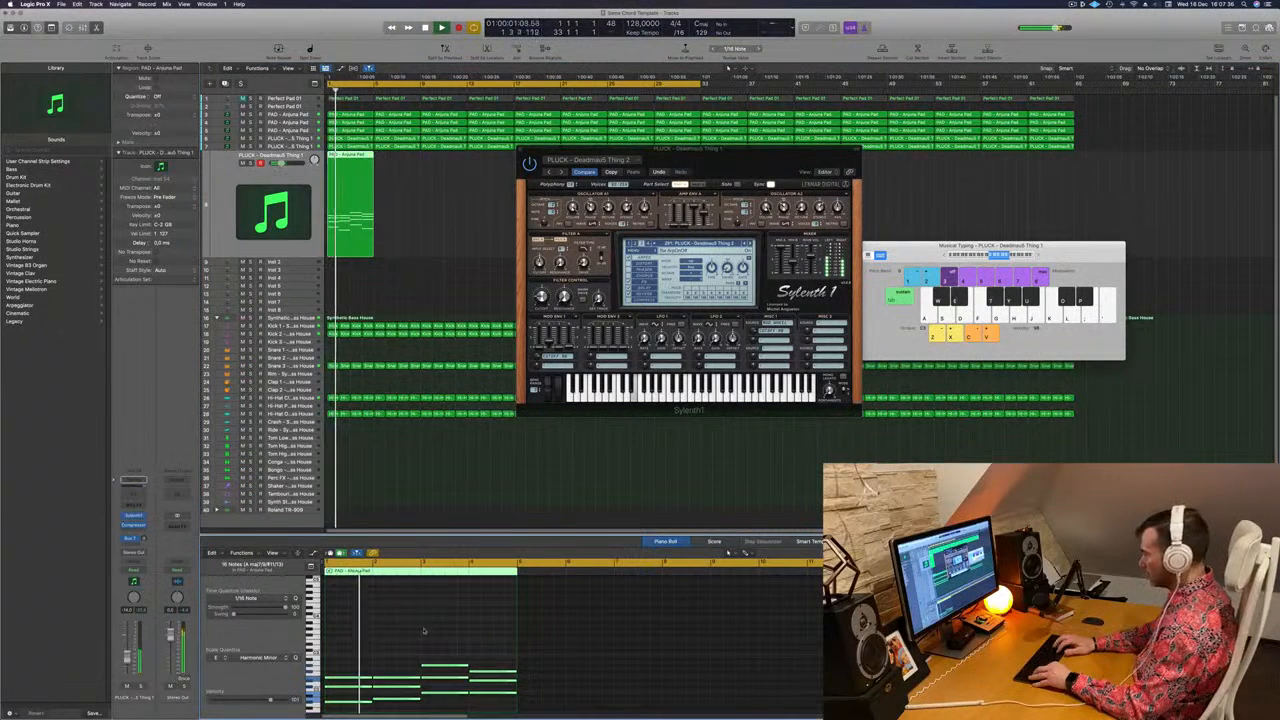
key("alt+shift+Up")
key("space")
key("space")
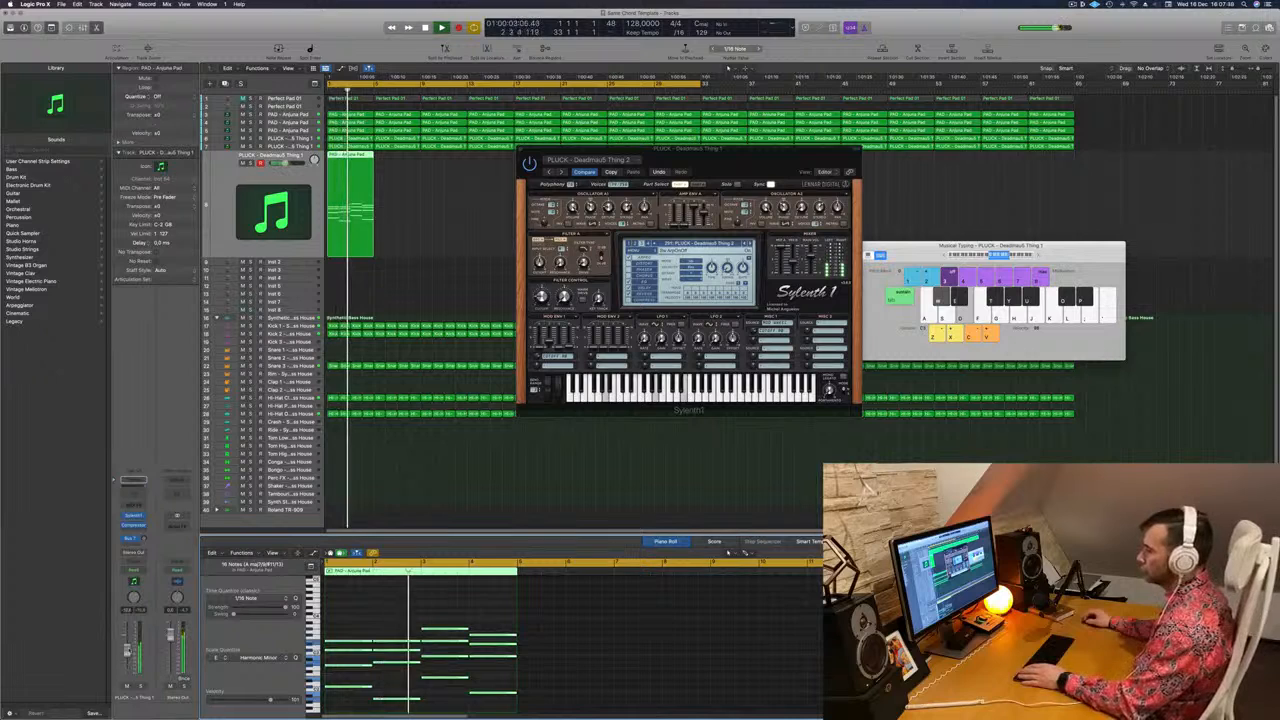
Add a Channel EQ to the duplicated pluck track and set a low cut at 410 Hz
left_click(134, 484)
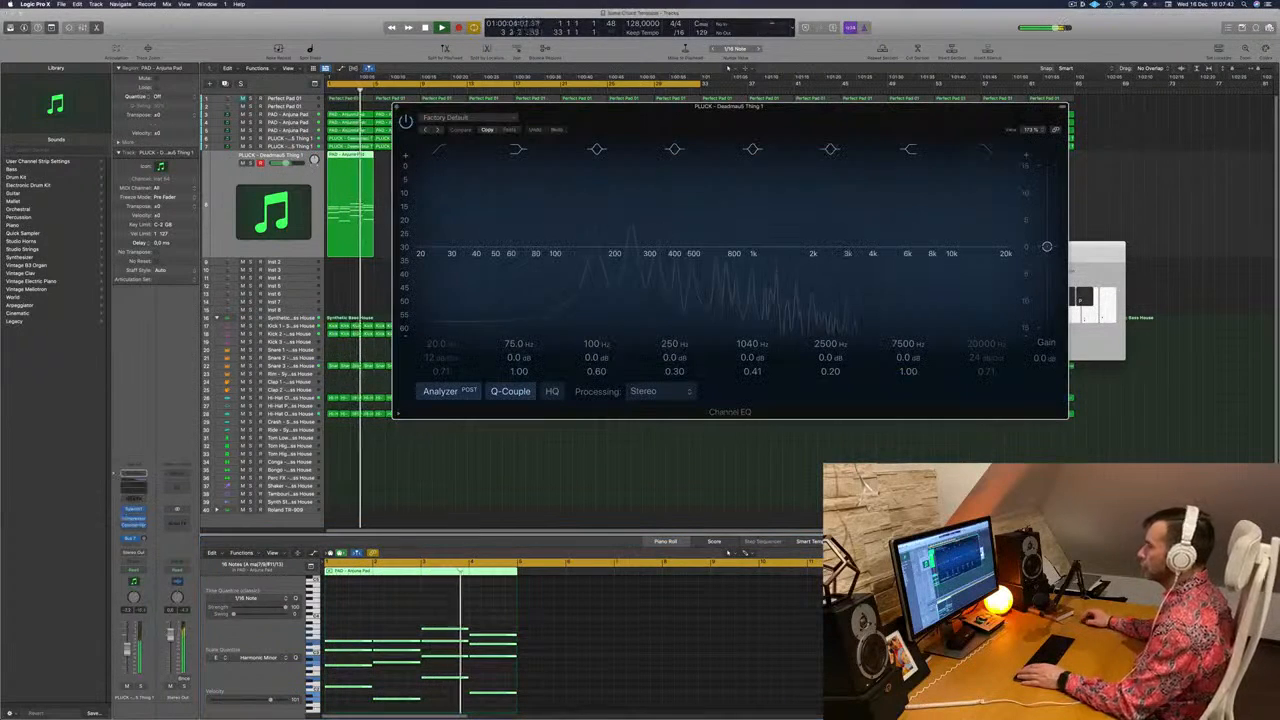
left_click_drag(440, 224, 700, 203)
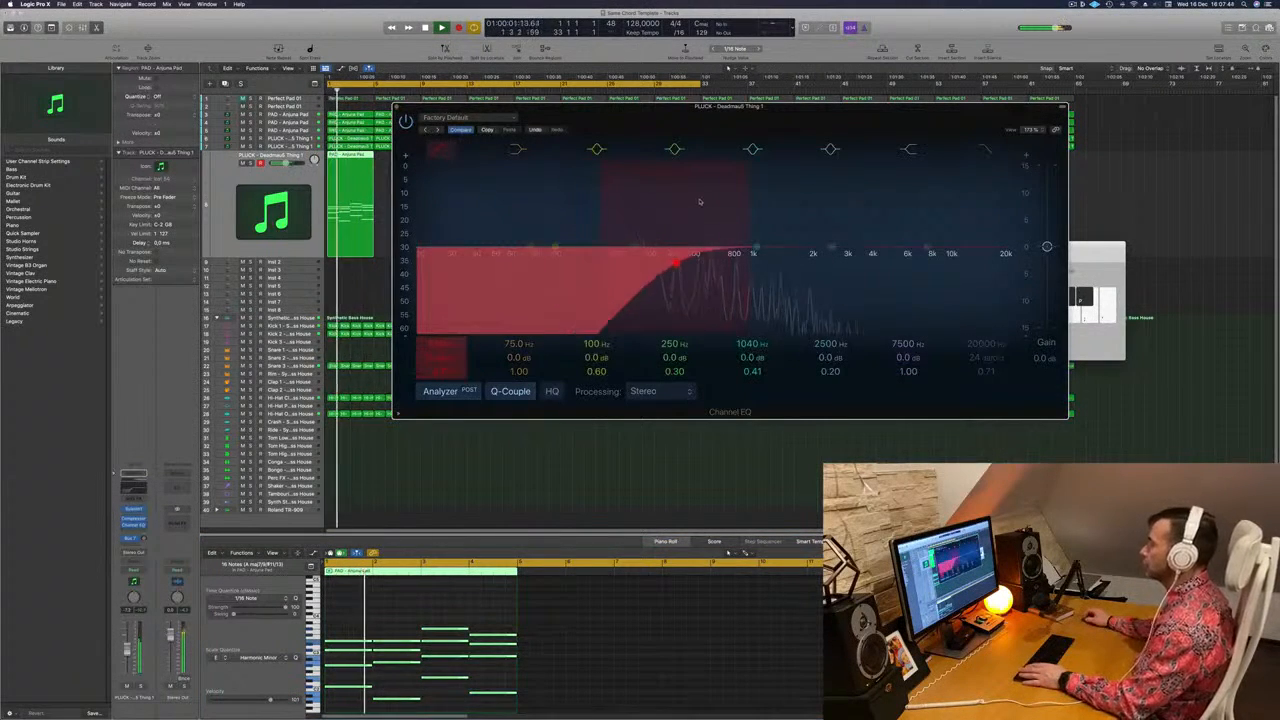
key("space")
key("space")
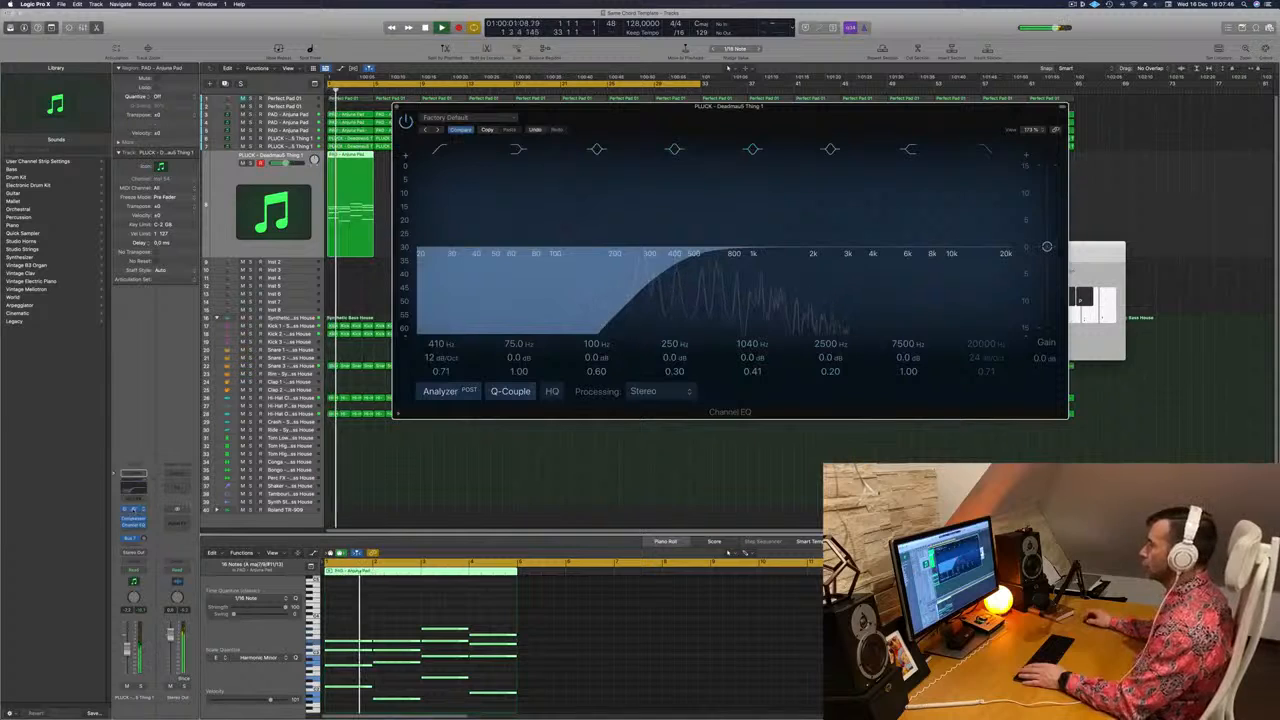
Bring the Sylenth1 window back up and adjust its filter control cutoff while playing the chords
key("space")
left_click(135, 510)
key("space")
key("space")
key("space")
key("space")
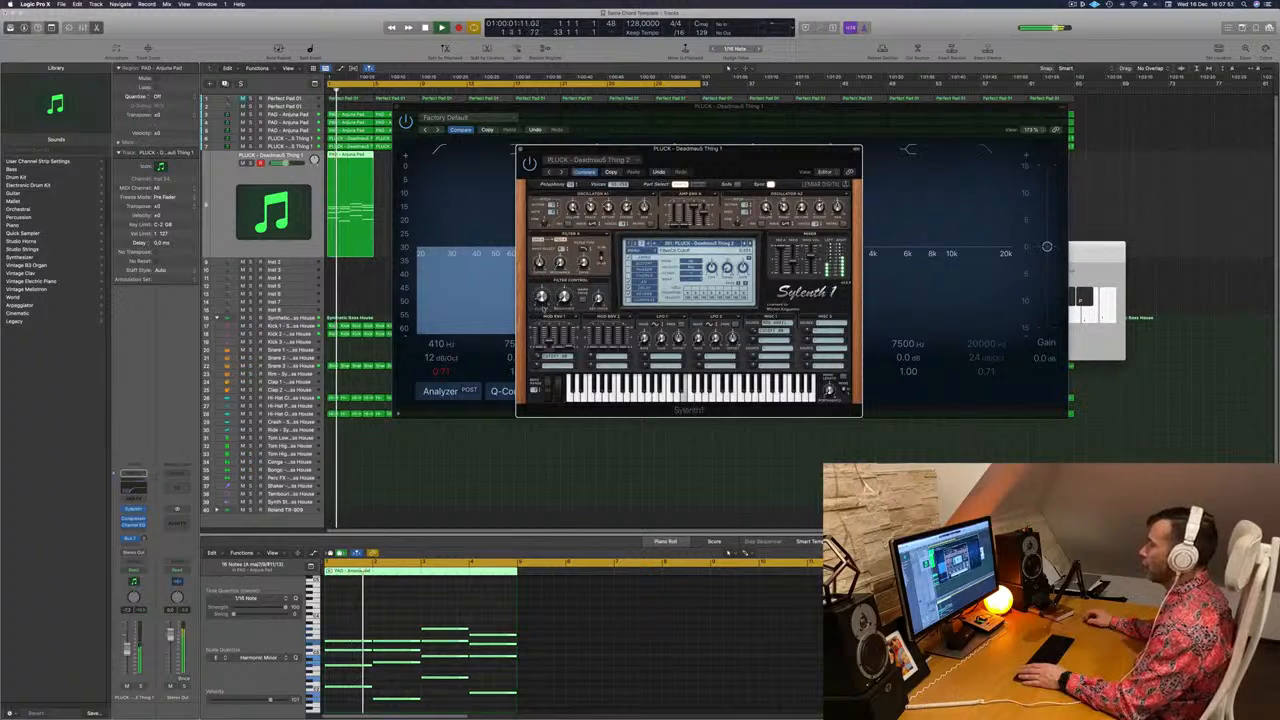
key("space")
key("space")
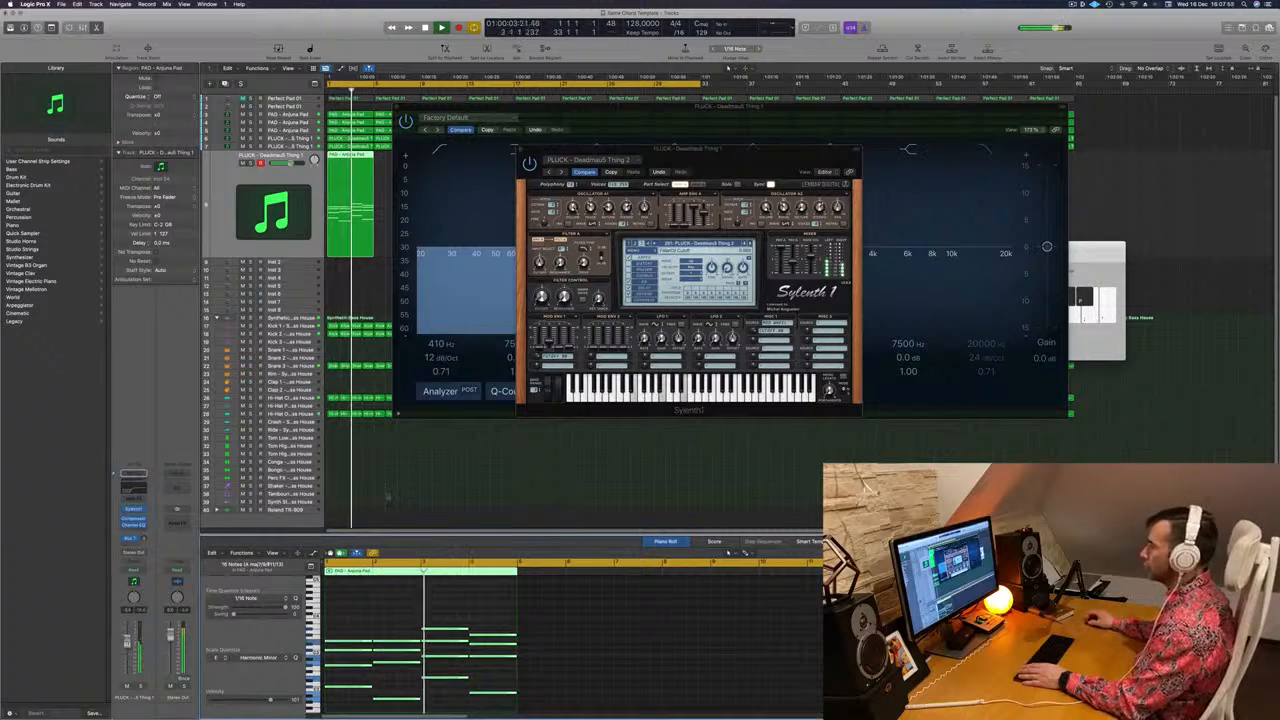
Switch Sylenth1 to the PLUCK - Deadmau5 Thing 1 preset and audition the chords in solo and in the mix
left_click(669, 249)
key("space")
key("space")
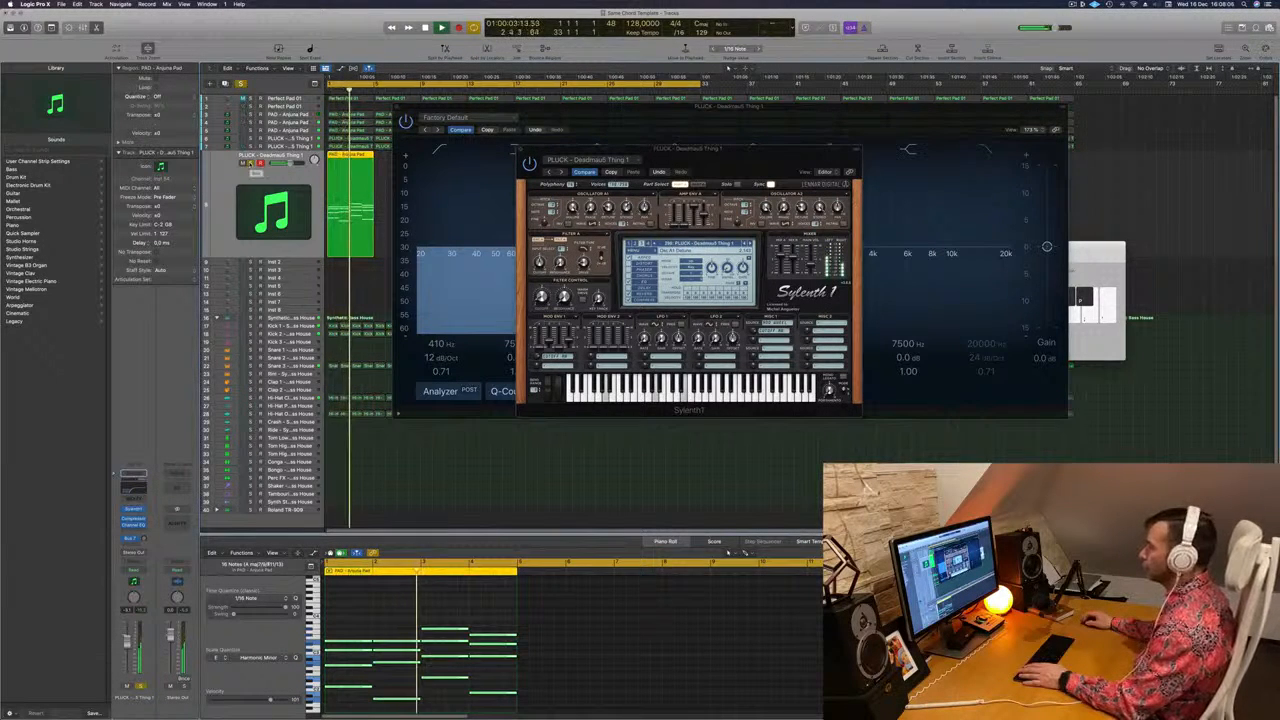
key("space")
key("space")
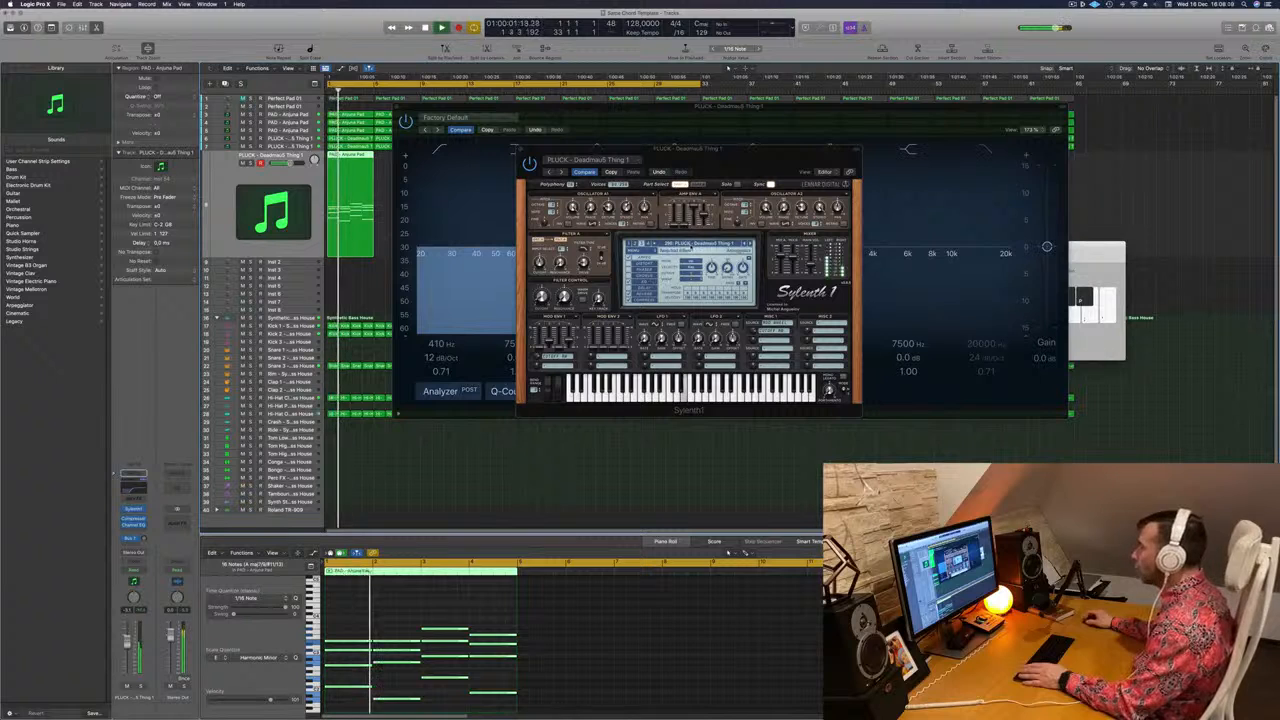
key("space")
key("space")
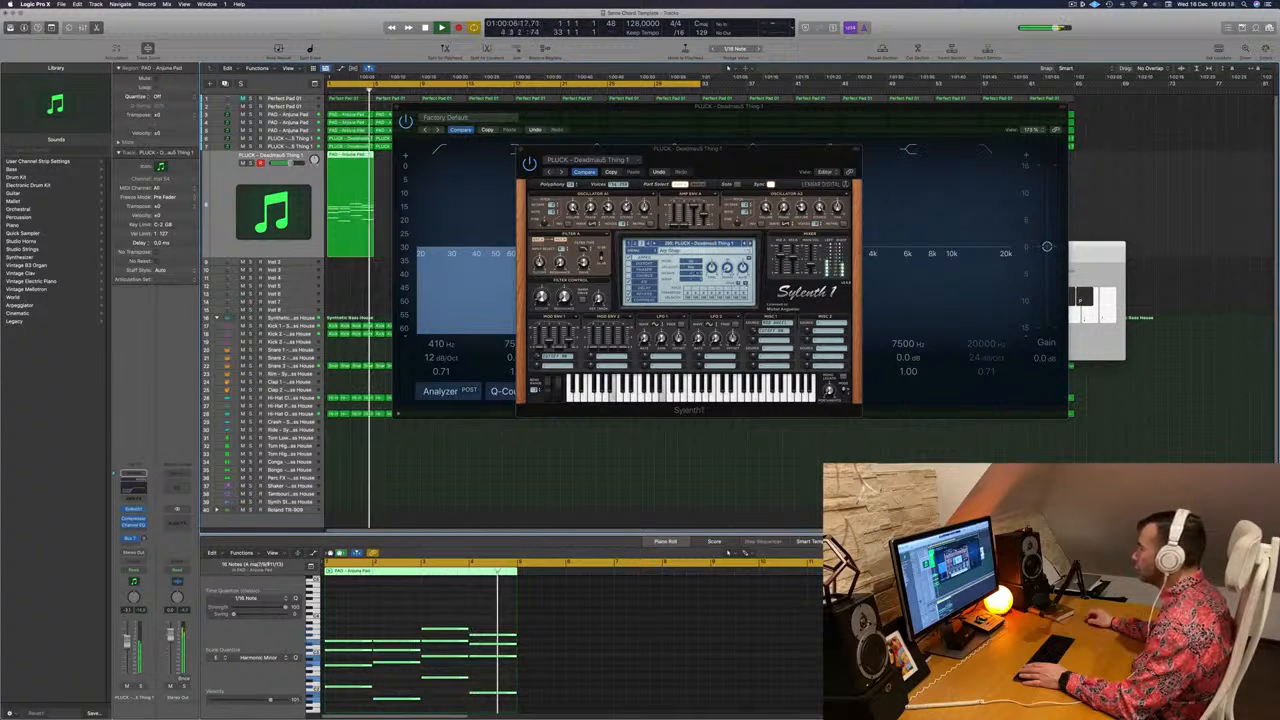
Move the synth window aside, solo the duplicated pluck briefly, and return to the full mix
left_click_drag(732, 167, 788, 163)
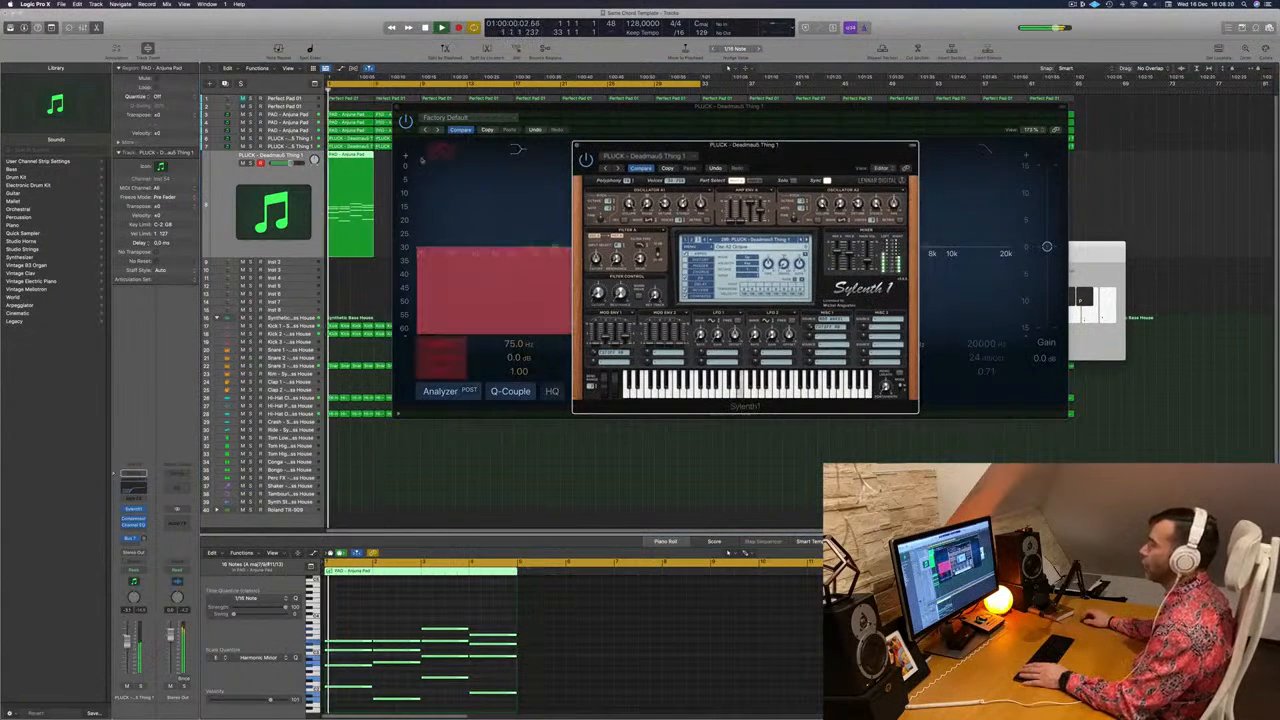
left_click(251, 163)
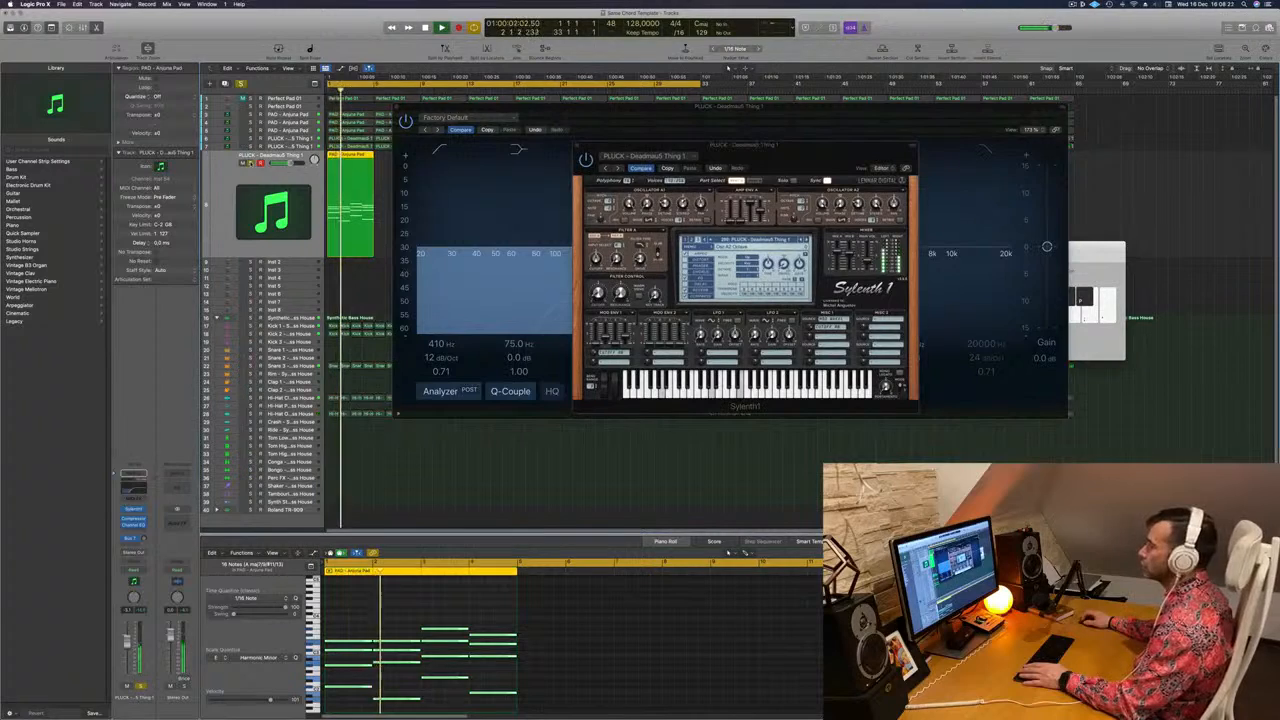
left_click(251, 163)
key("space")
key("space")
Close the Sylenth1 window and move the Channel EQ window clear of the first bars of the arrangement
left_click_drag(632, 145, 373, 256)
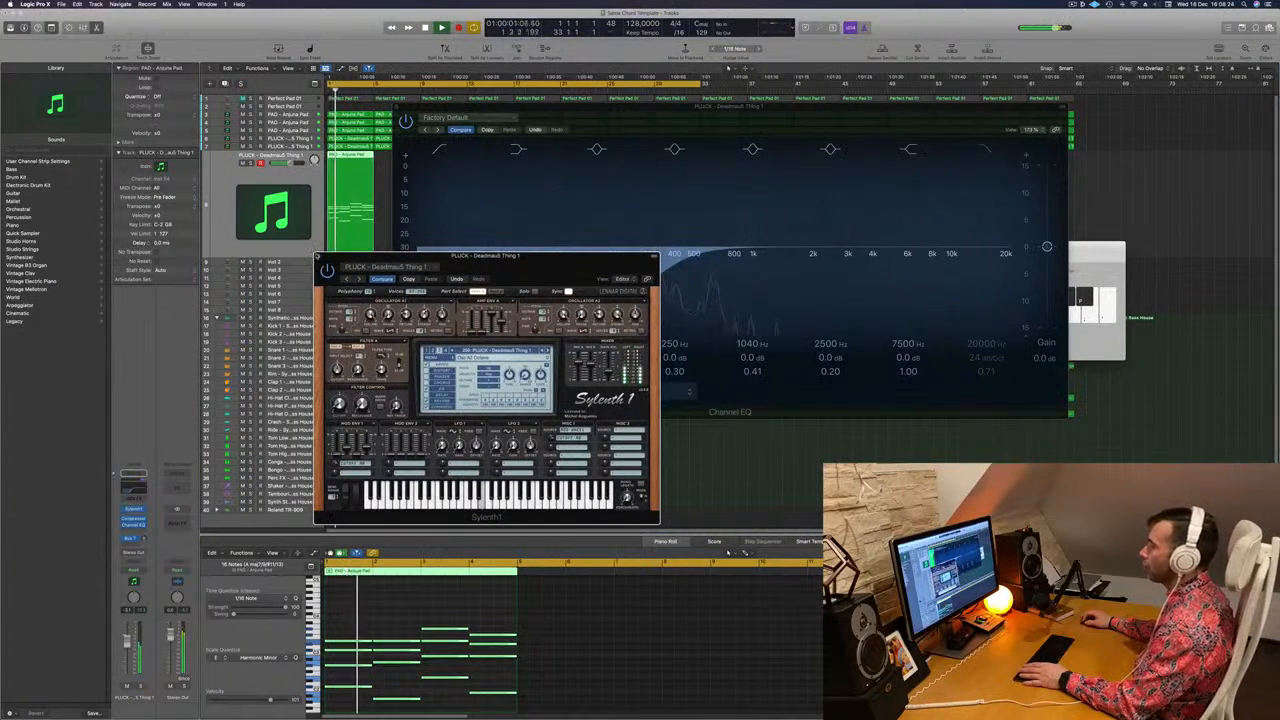
left_click(318, 256)
left_click_drag(546, 106, 974, 144)
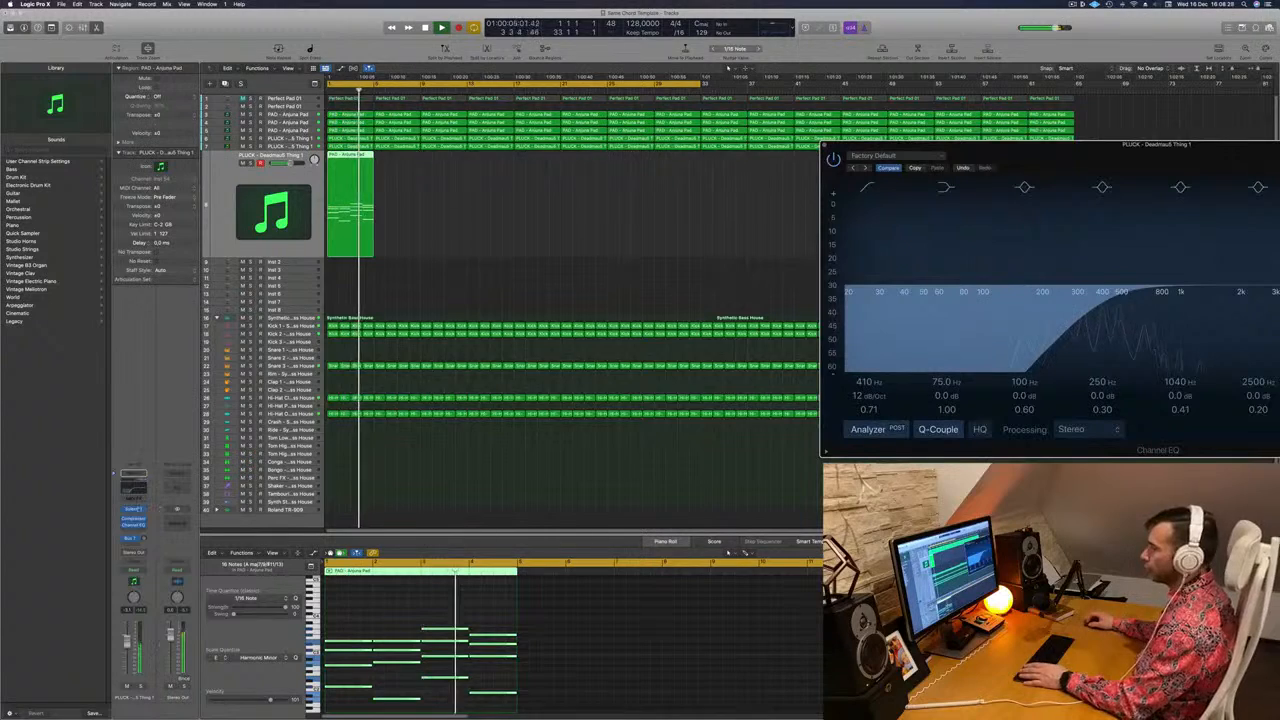
Load the PLUCK - 4AM preset in the duplicated track's Sylenth1 and lower the track's volume
left_click(133, 509)
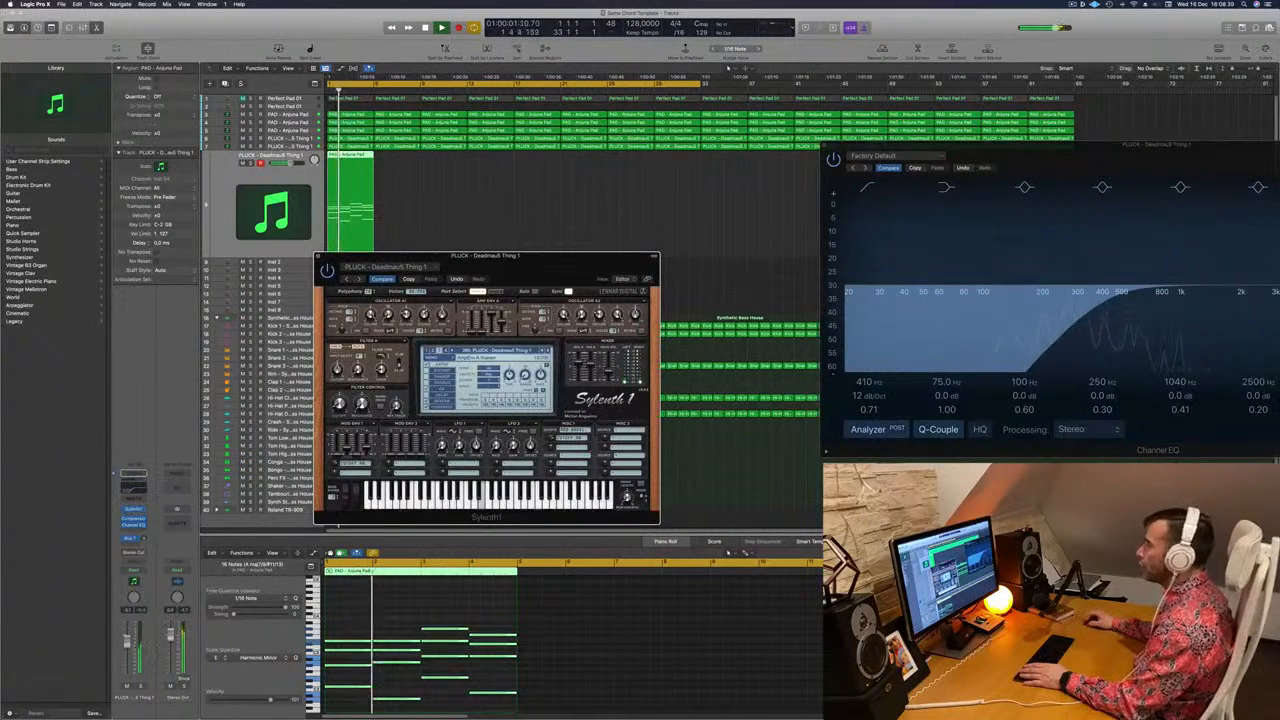
left_click(490, 351)
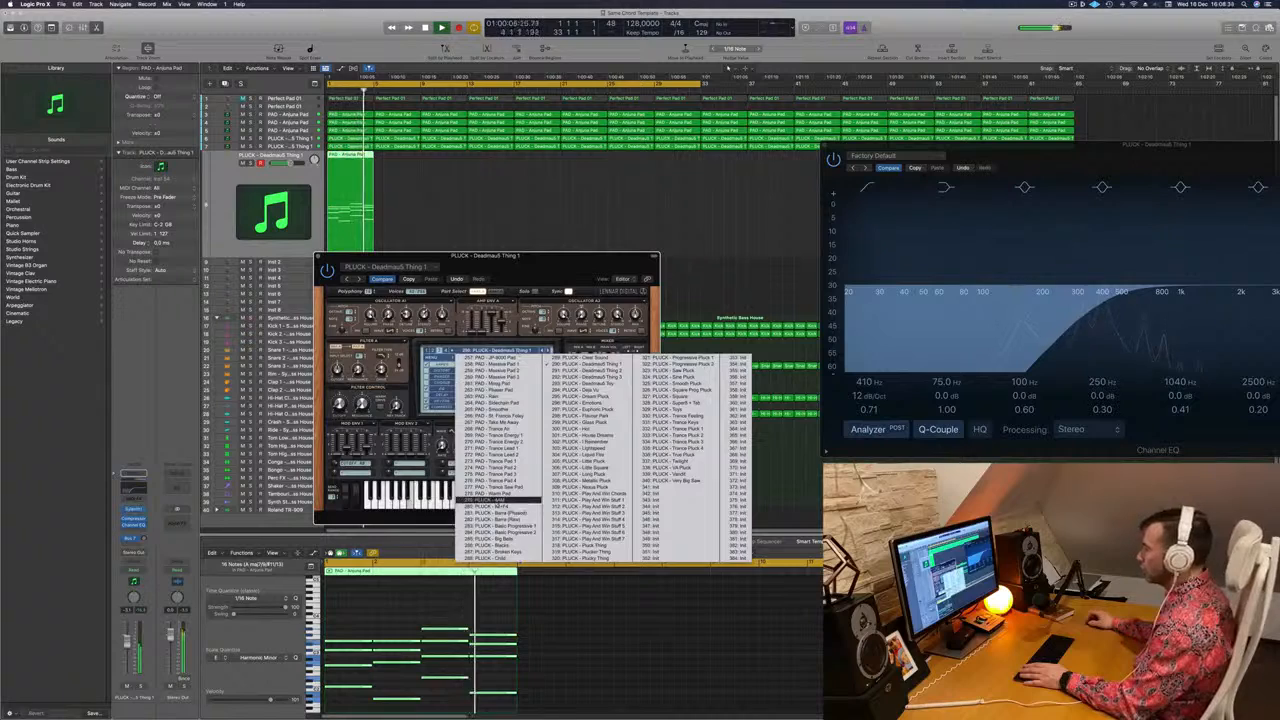
left_click(496, 500)
left_click_drag(493, 256, 631, 169)
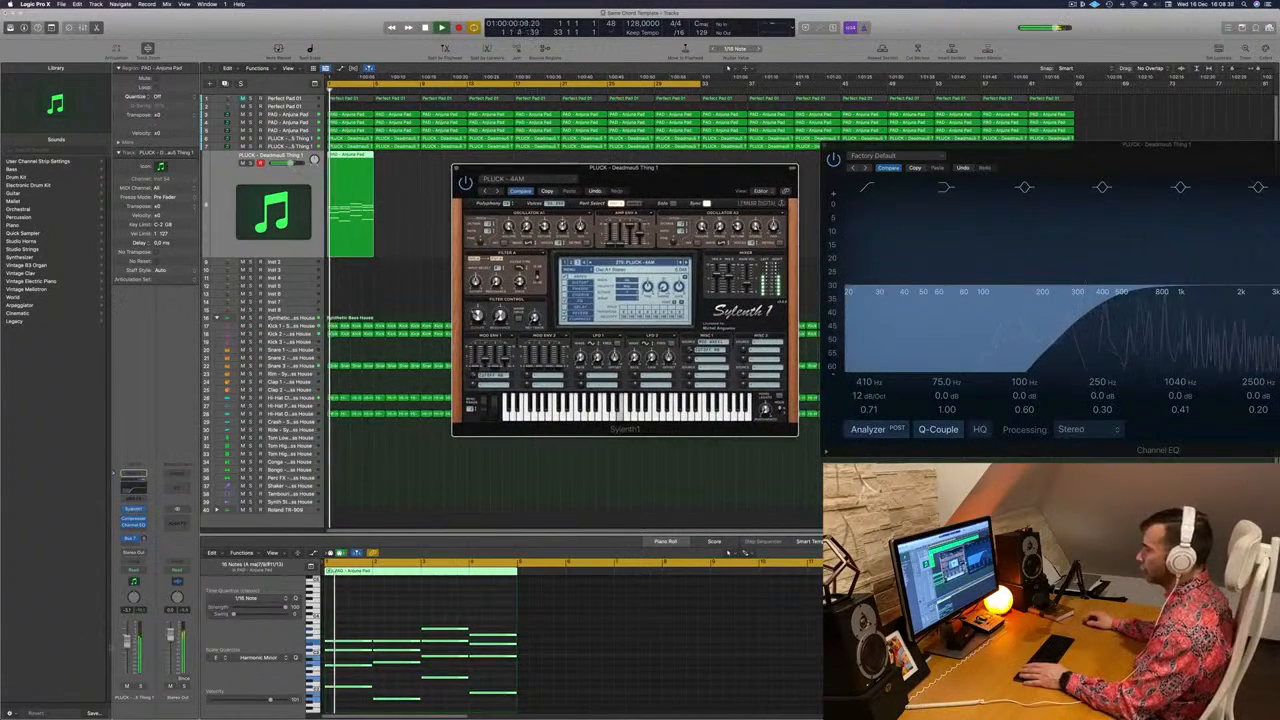
left_click_drag(290, 163, 282, 163)
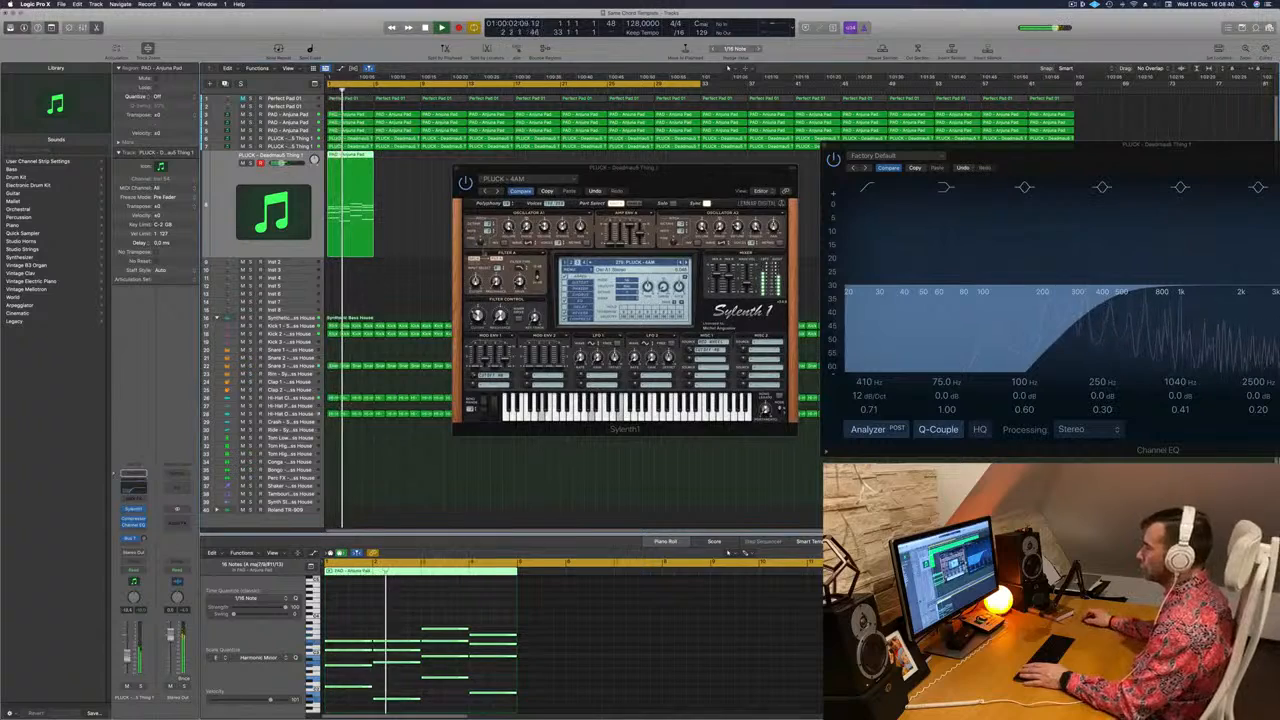
Move the Sylenth1 window clear of the duplicated pluck track's chord region in the arrangement
left_click_drag(694, 183, 632, 194)
left_click(283, 163)
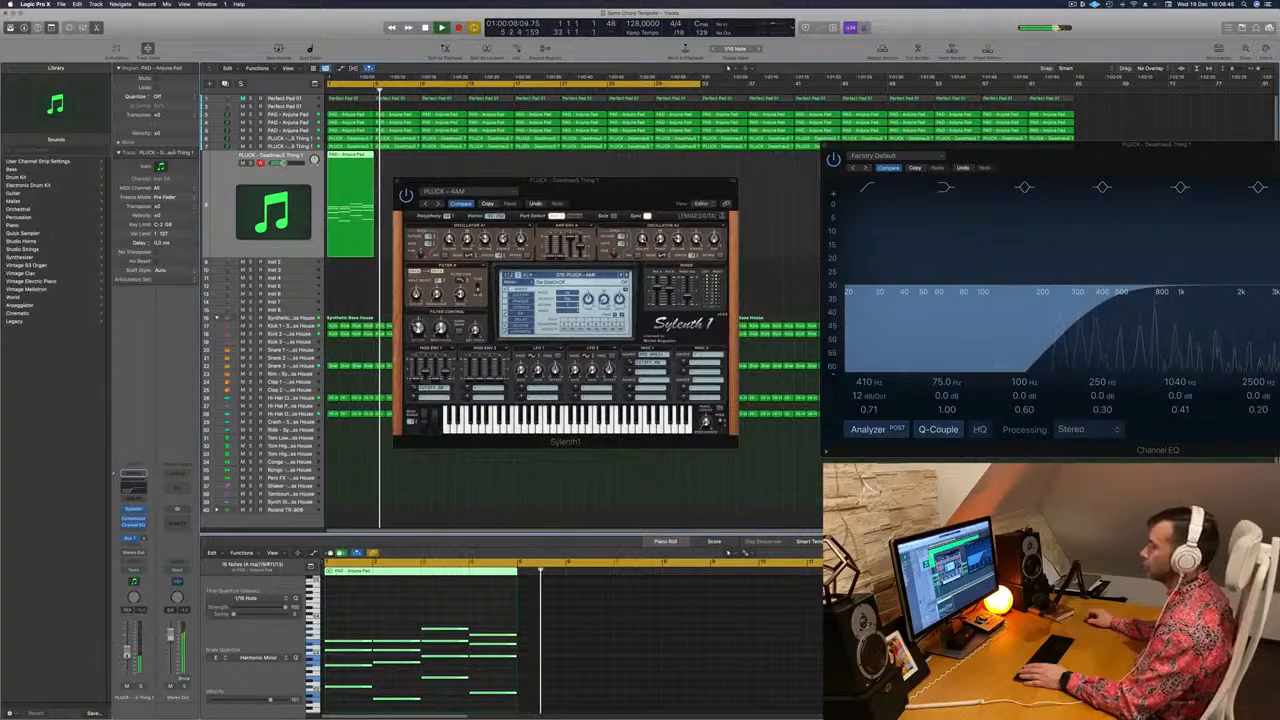
left_click_drag(577, 184, 373, 319)
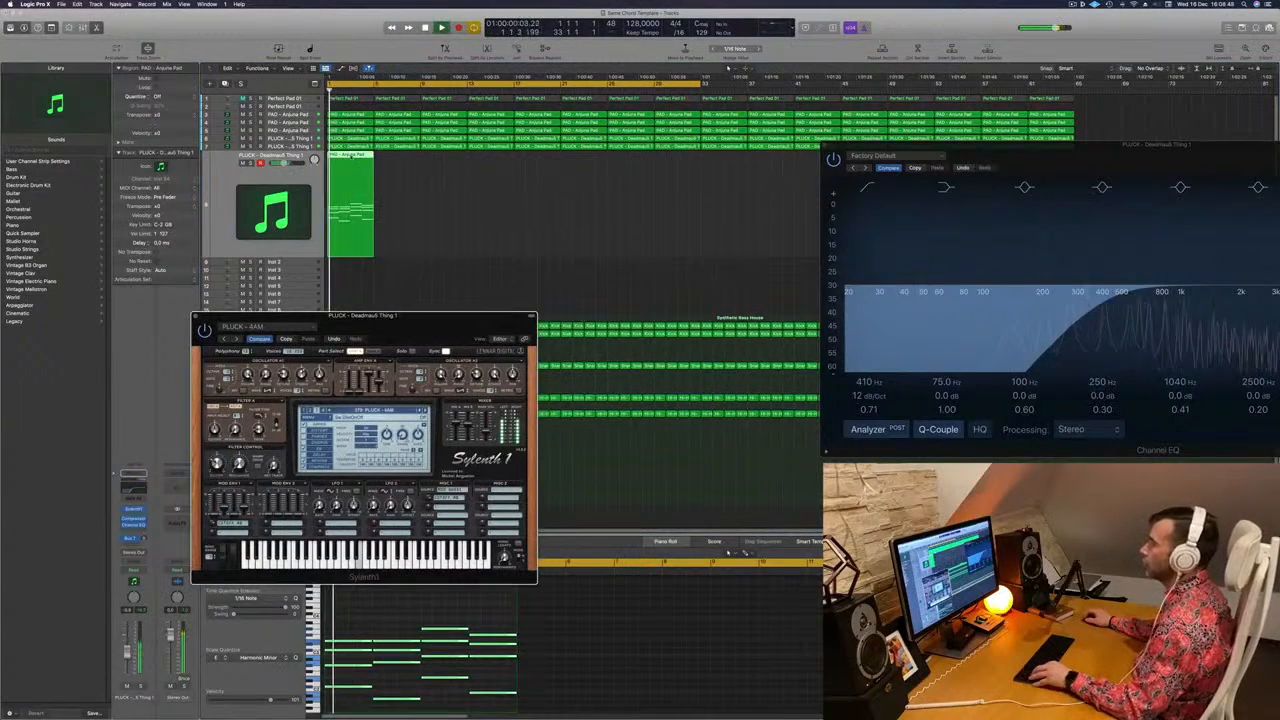
Repeat the four-bar chord region on the 4AM pluck track through bar 64, moving the Channel EQ window out of the way
left_click_drag(355, 159, 451, 169)
key("space")
left_click_drag(530, 193, 540, 168)
key("space")
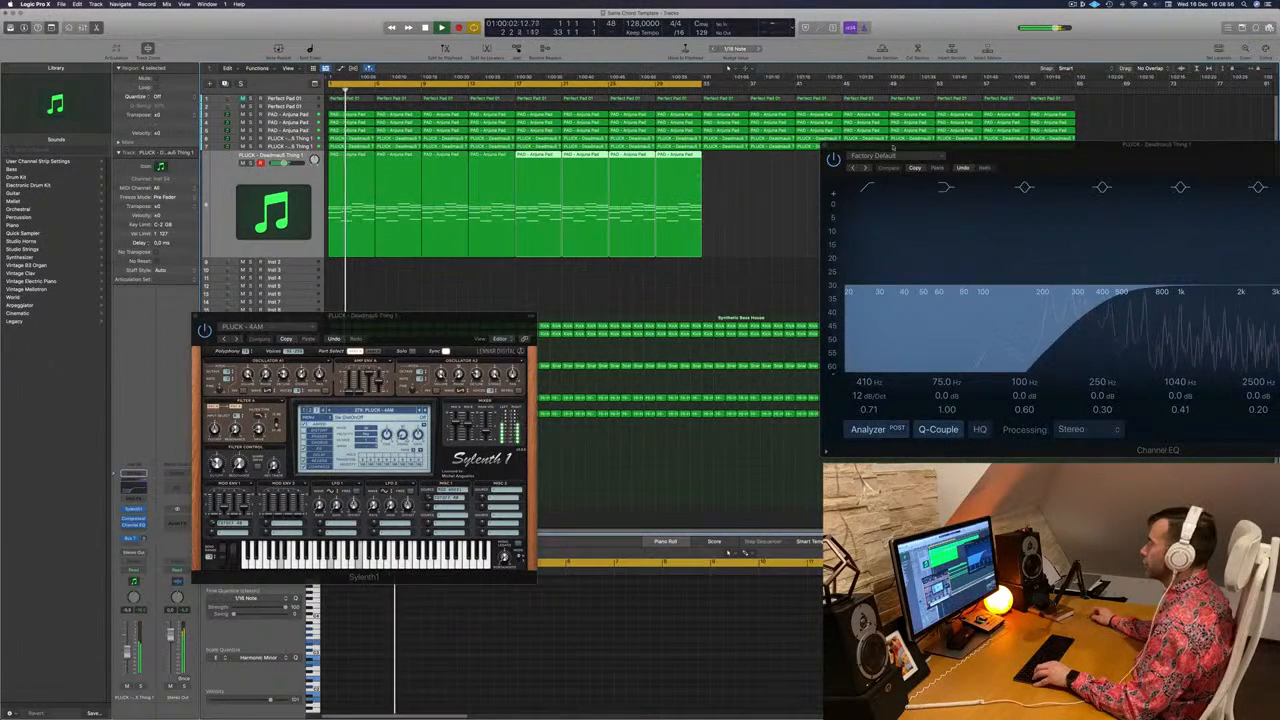
left_click_drag(934, 152, 646, 376)
key("space")
key("space")
left_click_drag(780, 196, 726, 180)
key("space")
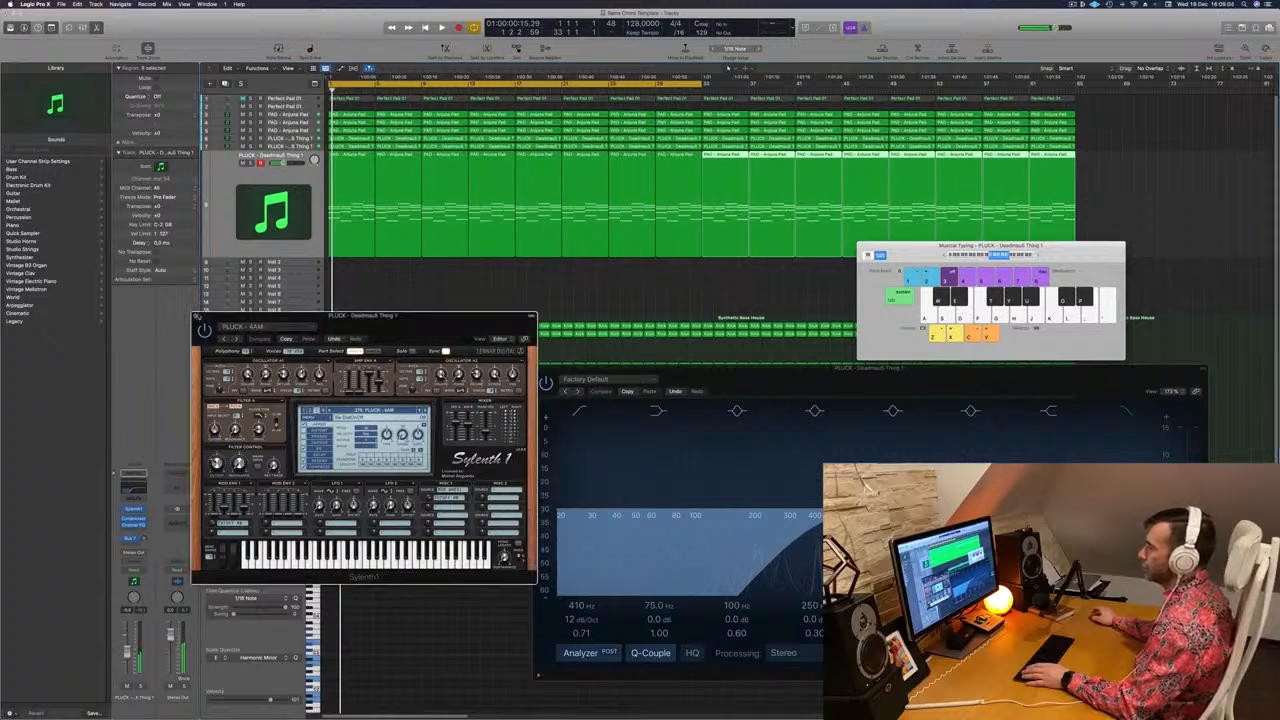
Close the Sylenth1 window and compare the playing mix with the single-note pluck track muted and unmuted
left_click(198, 318)
left_click(280, 139)
key("space")
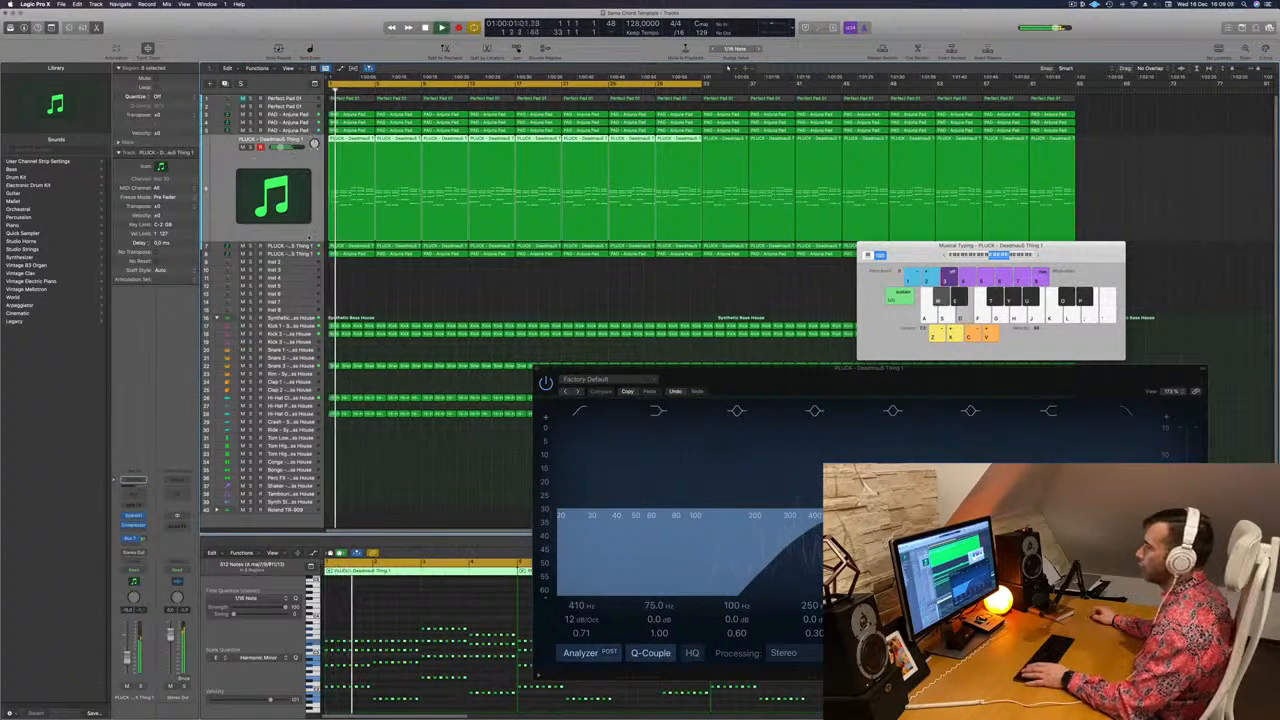
left_click(308, 247)
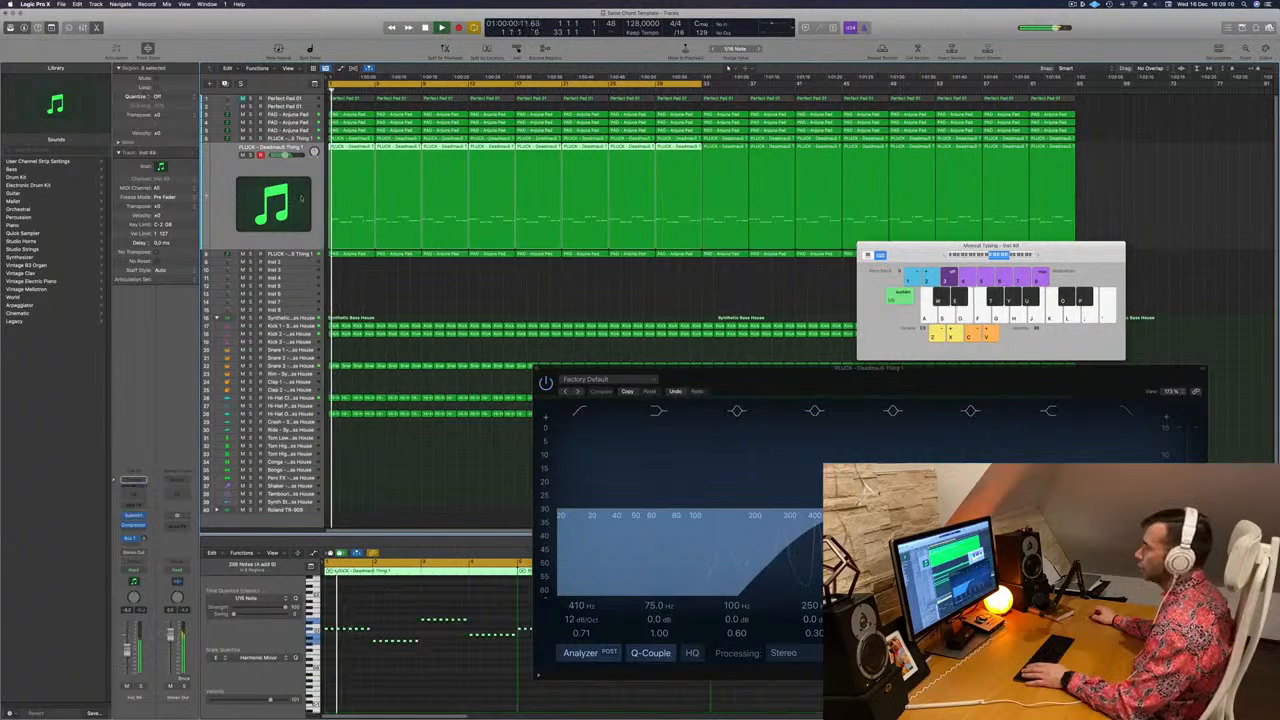
left_click(243, 156)
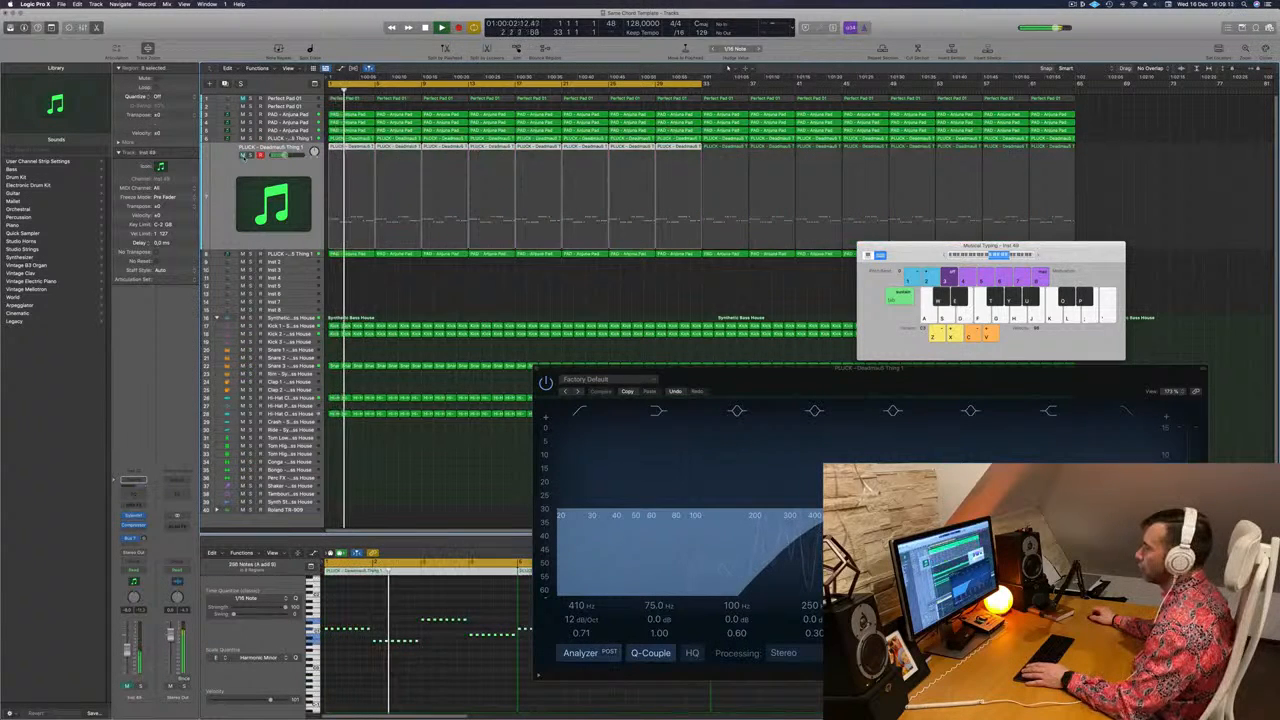
left_click(244, 155)
Step through the neighbouring pluck and pad tracks and move the chord pluck track above the third PAD - Anjuna Pad track
key("Down")
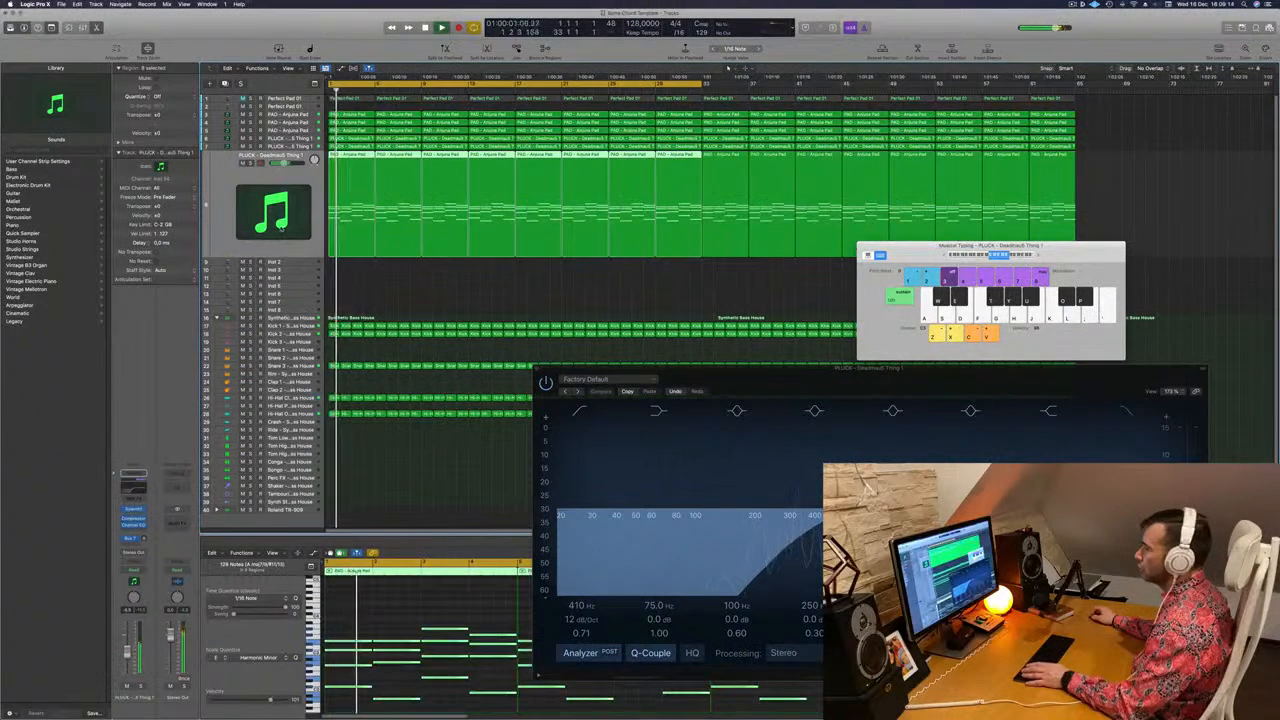
key("Up")
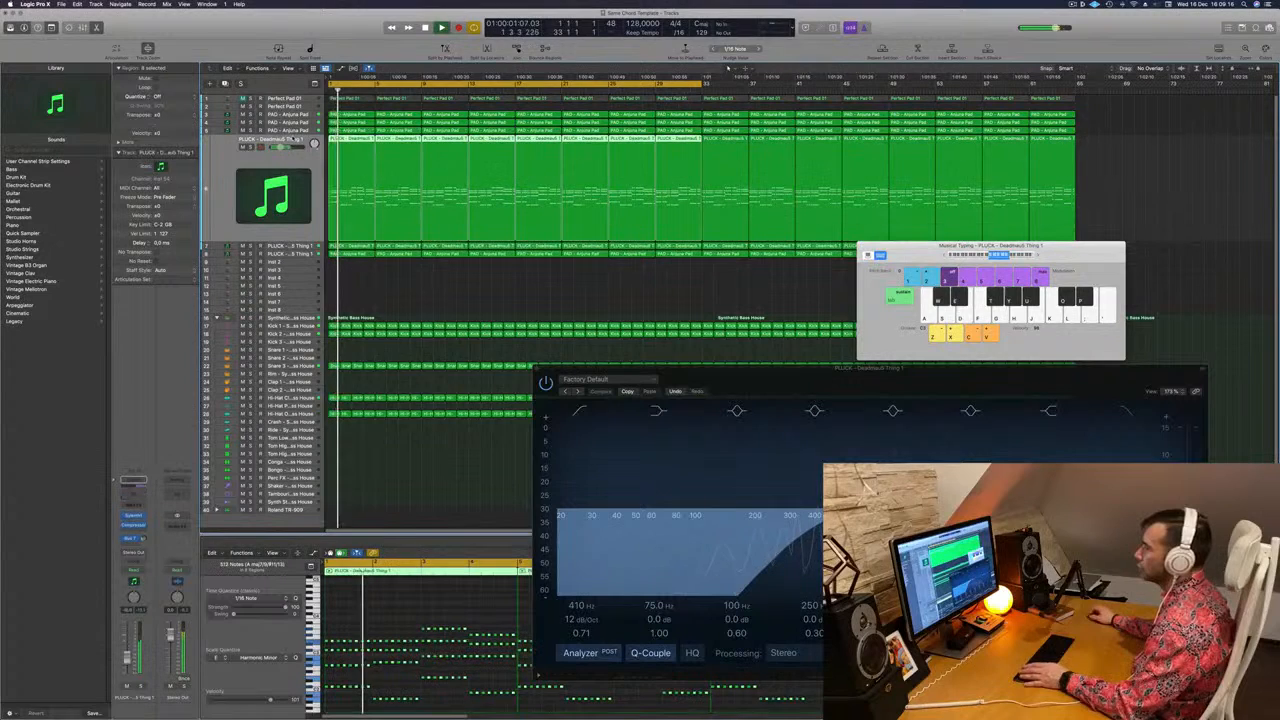
key("Up")
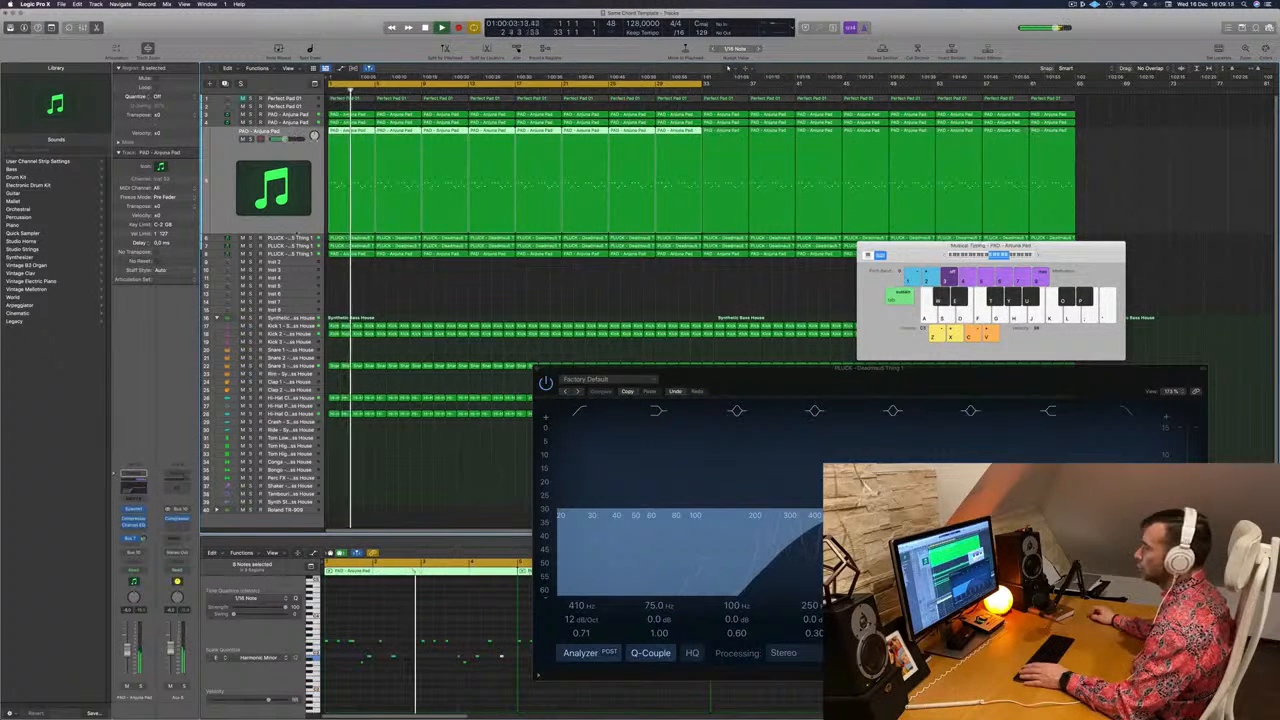
key("Down")
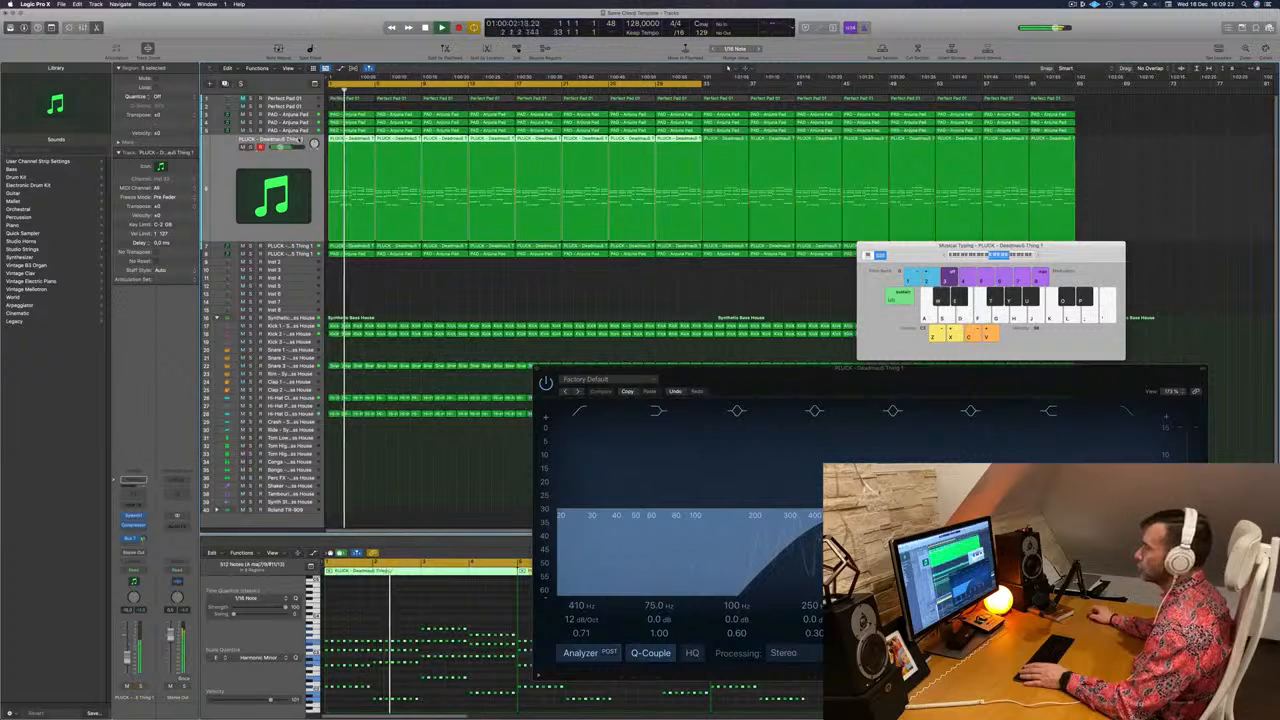
left_click_drag(301, 130, 300, 126)
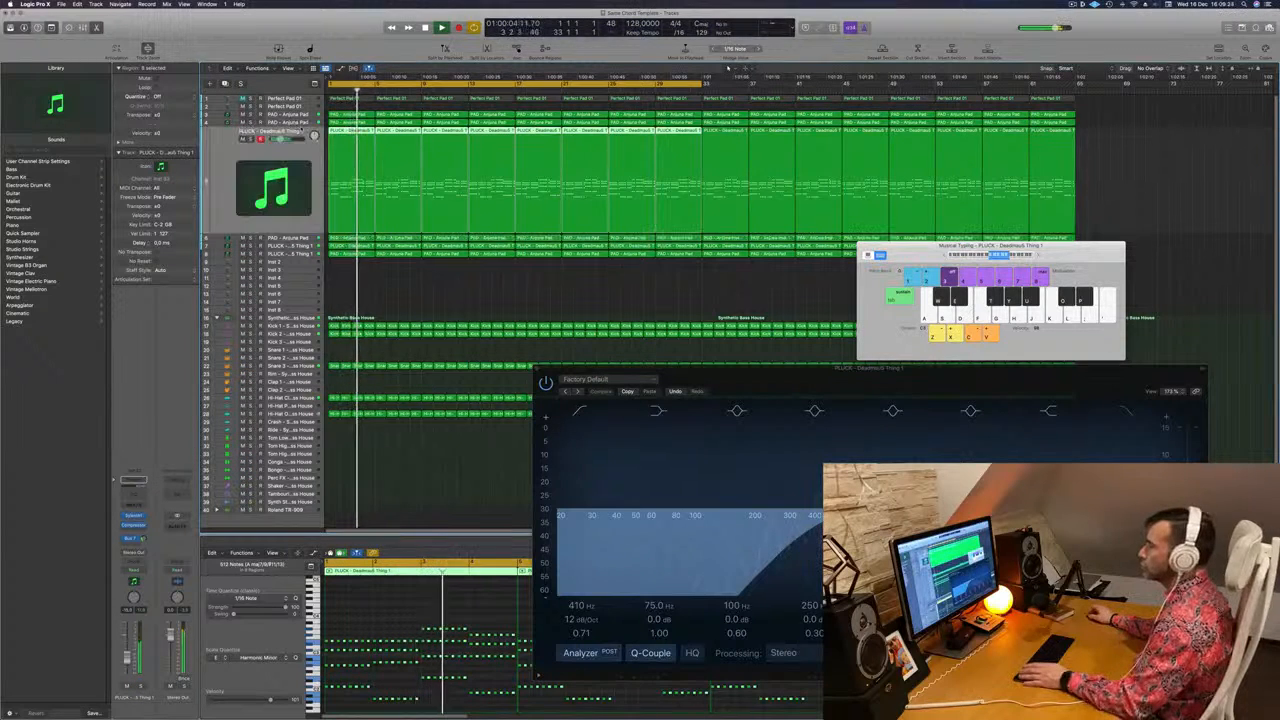
key("Down")
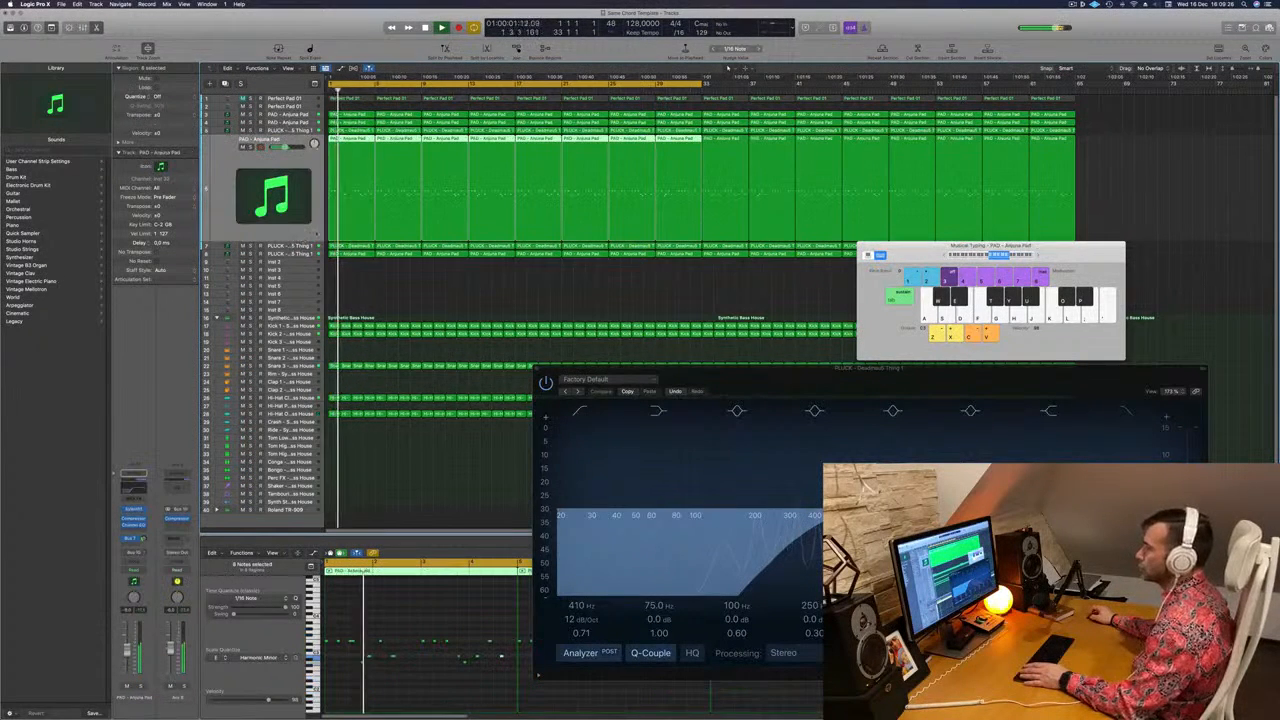
Delete the first four-bar region from the third PAD - Anjuna Pad track
left_click(350, 246)
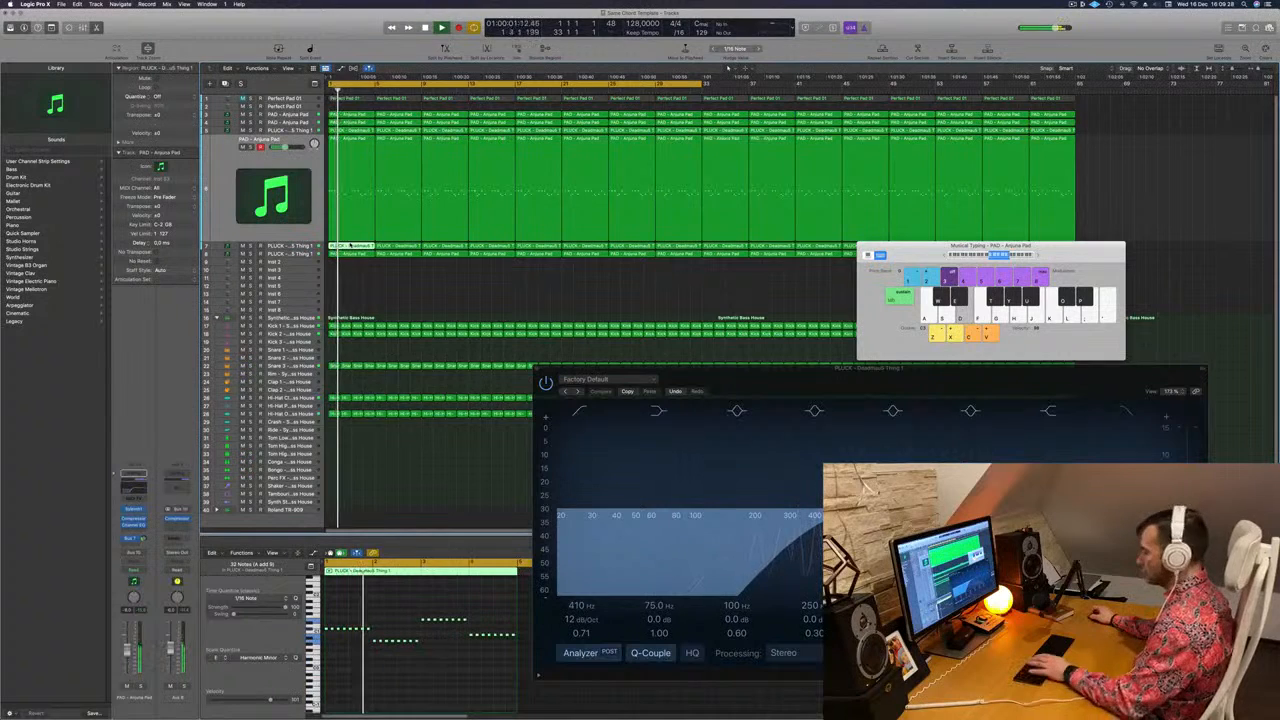
key("d")
left_click(362, 140)
key("Delete")
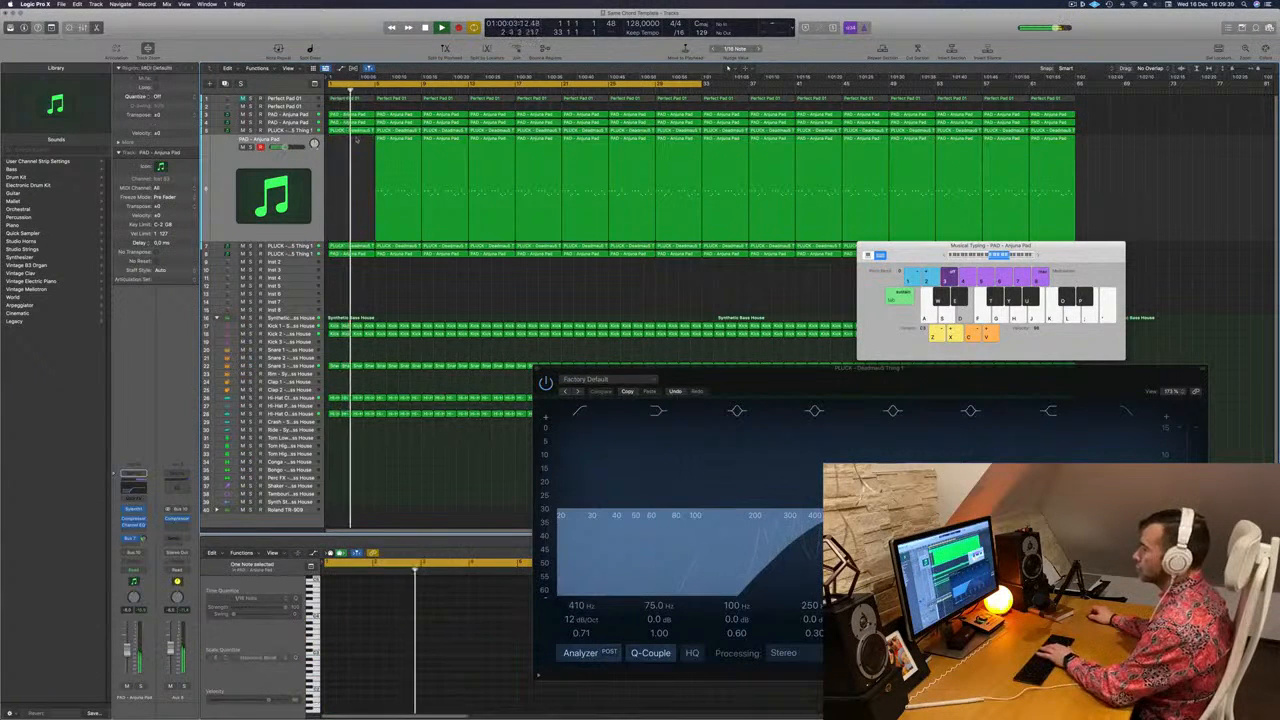
Place the chord pluck track above the second PAD - Anjuna Pad track and delete that pad's regions in bars 1 to 32
left_click(349, 132)
left_click(352, 122)
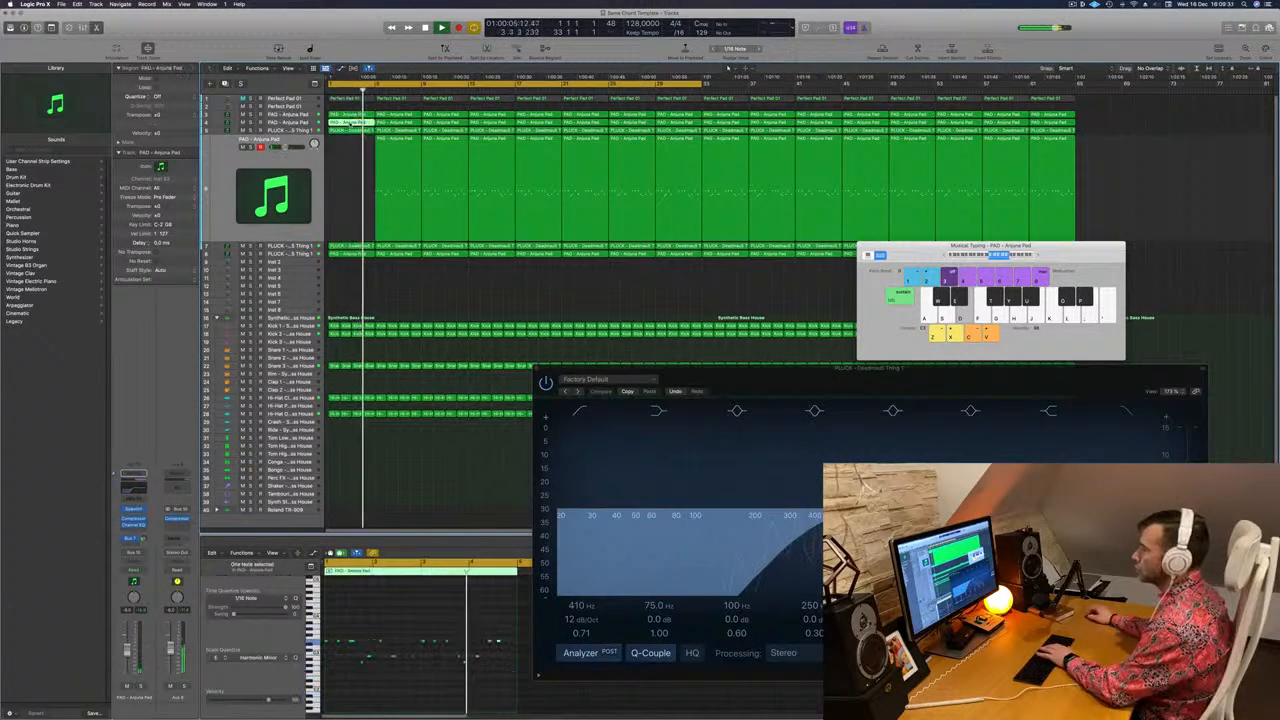
left_click(276, 122)
left_click_drag(297, 145, 295, 244)
key("Delete")
key("space")
key("space")
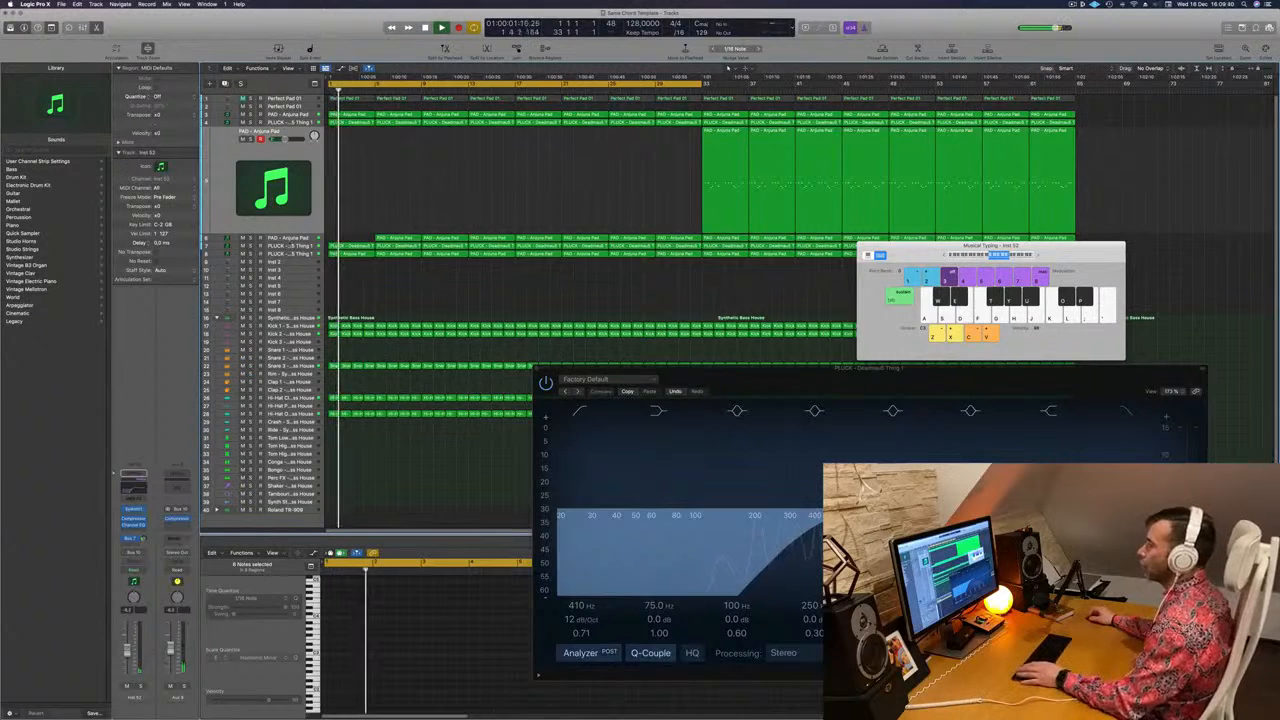
Delete the first four-bar region from both the single-note pluck track and the 4AM pluck chord track
left_click(294, 246)
left_click(353, 150)
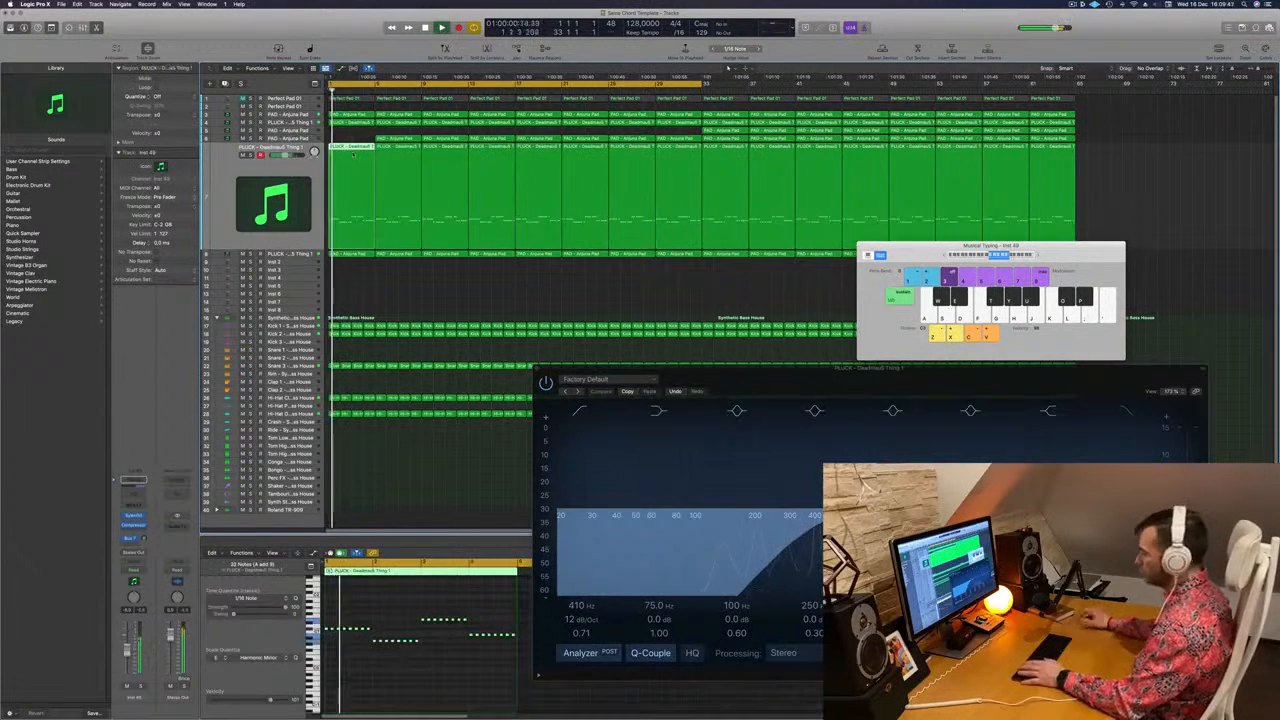
key("Delete")
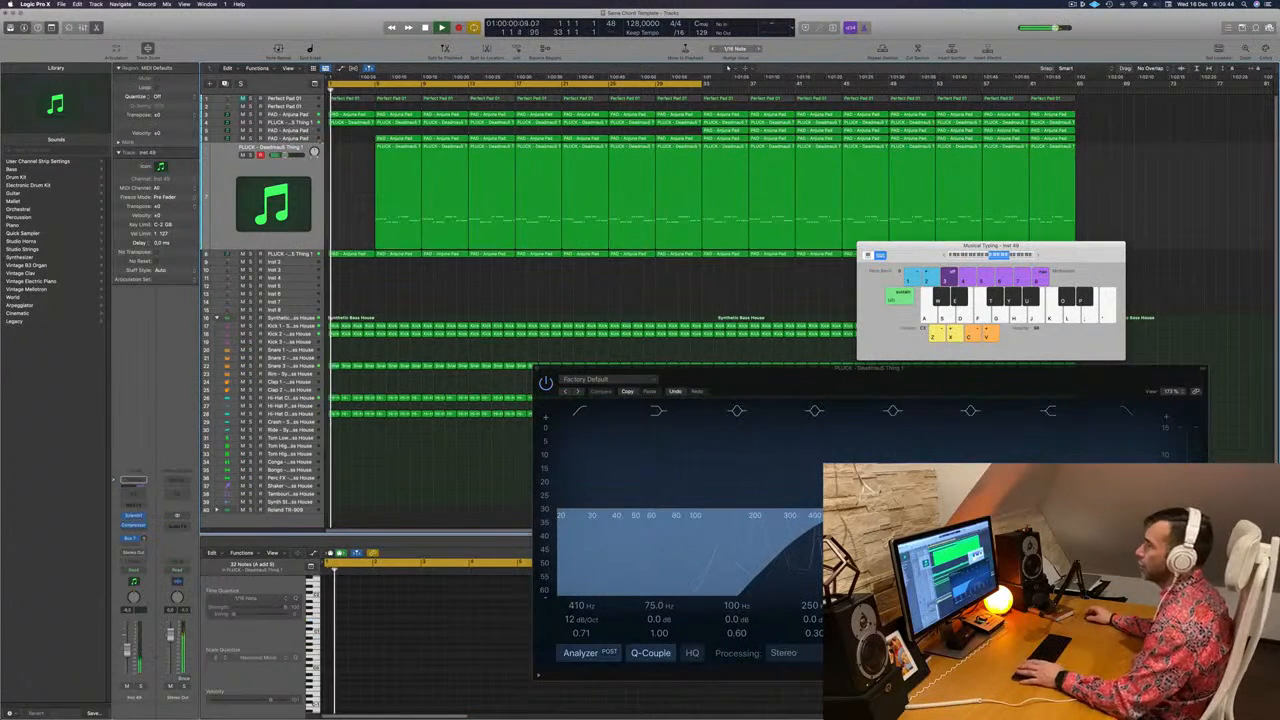
key("Up")
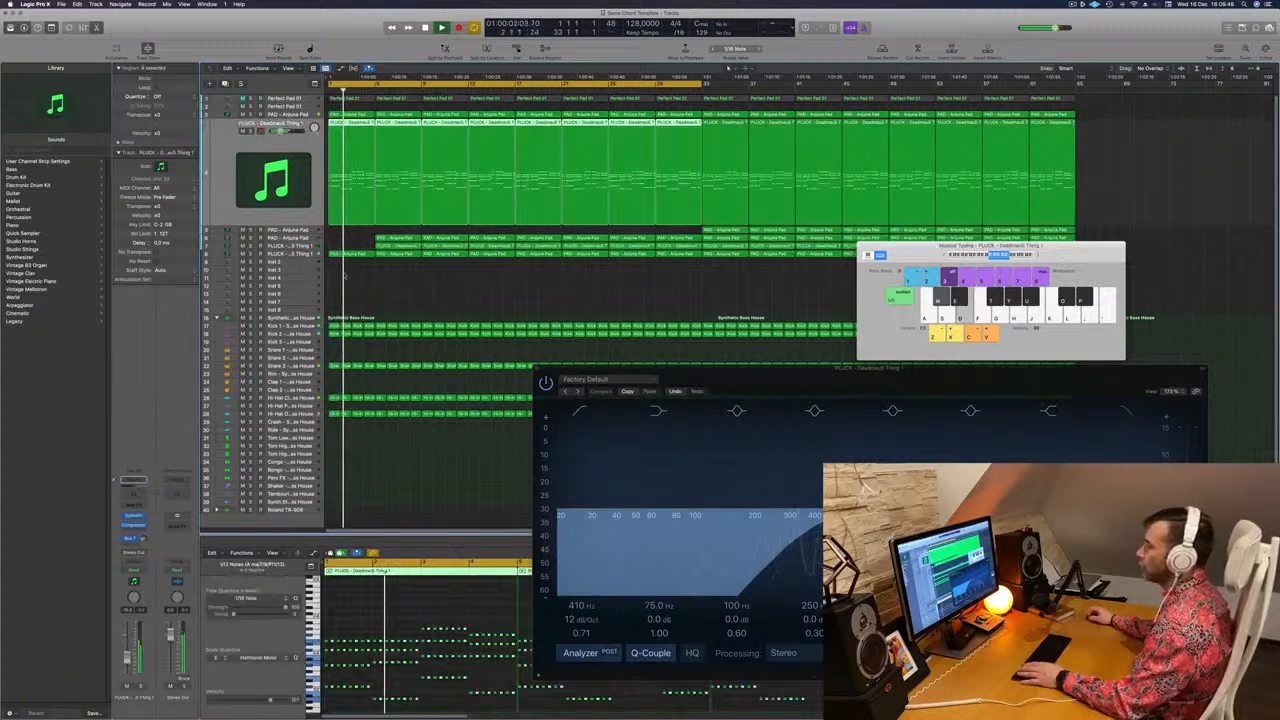
left_click(349, 255)
key("Delete")
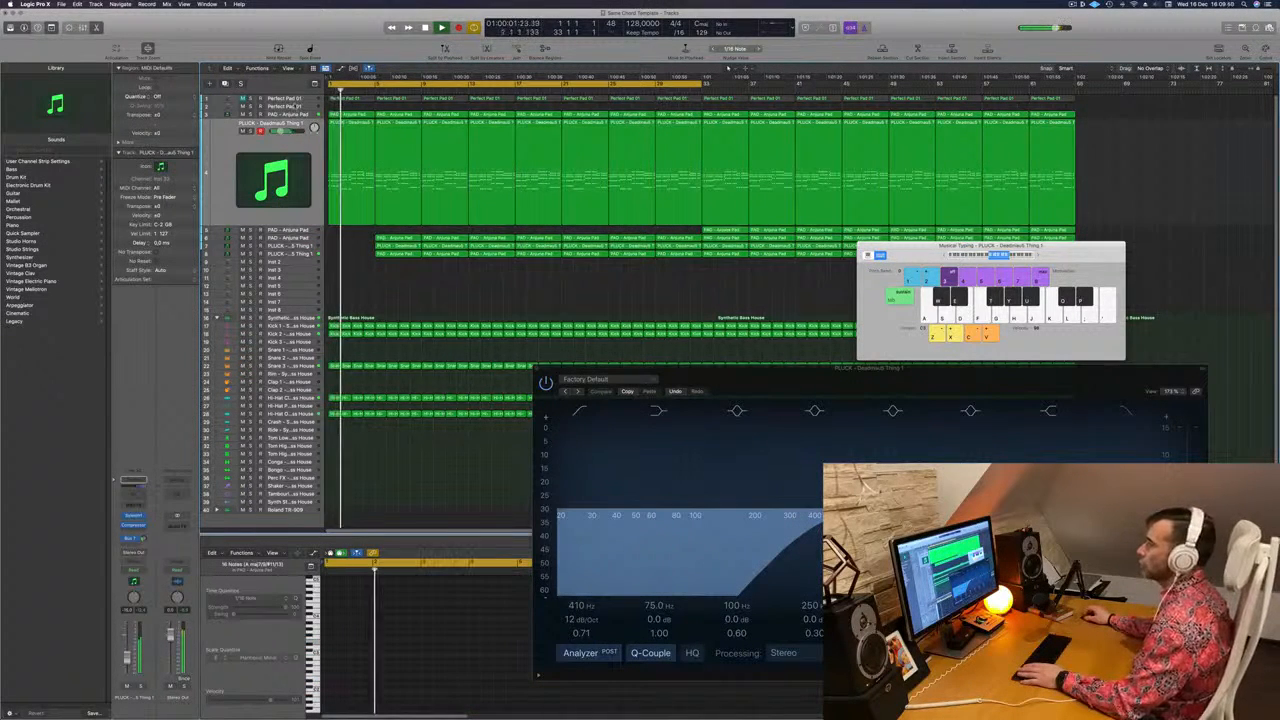
Record a filter cutoff move in the chord pluck's Sylenth1 with Touch automation, and return the track's automation mode to Read
left_click(296, 144)
key("Return")
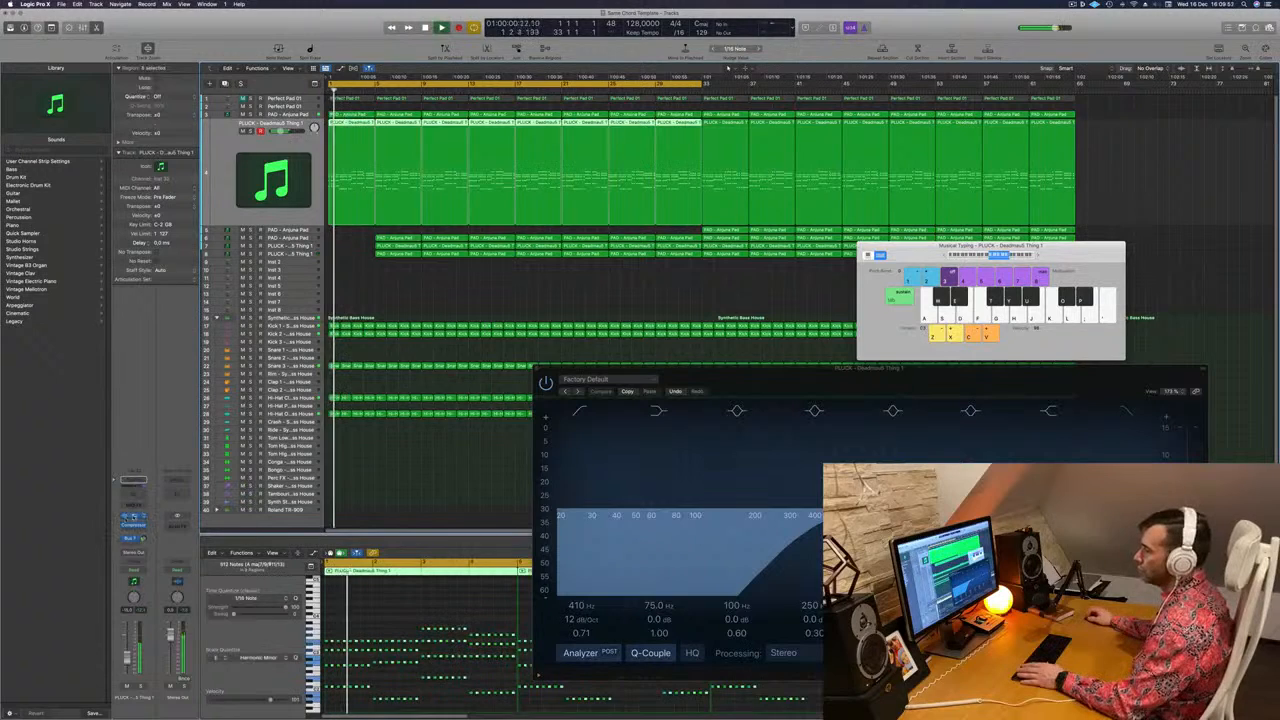
left_click(133, 516)
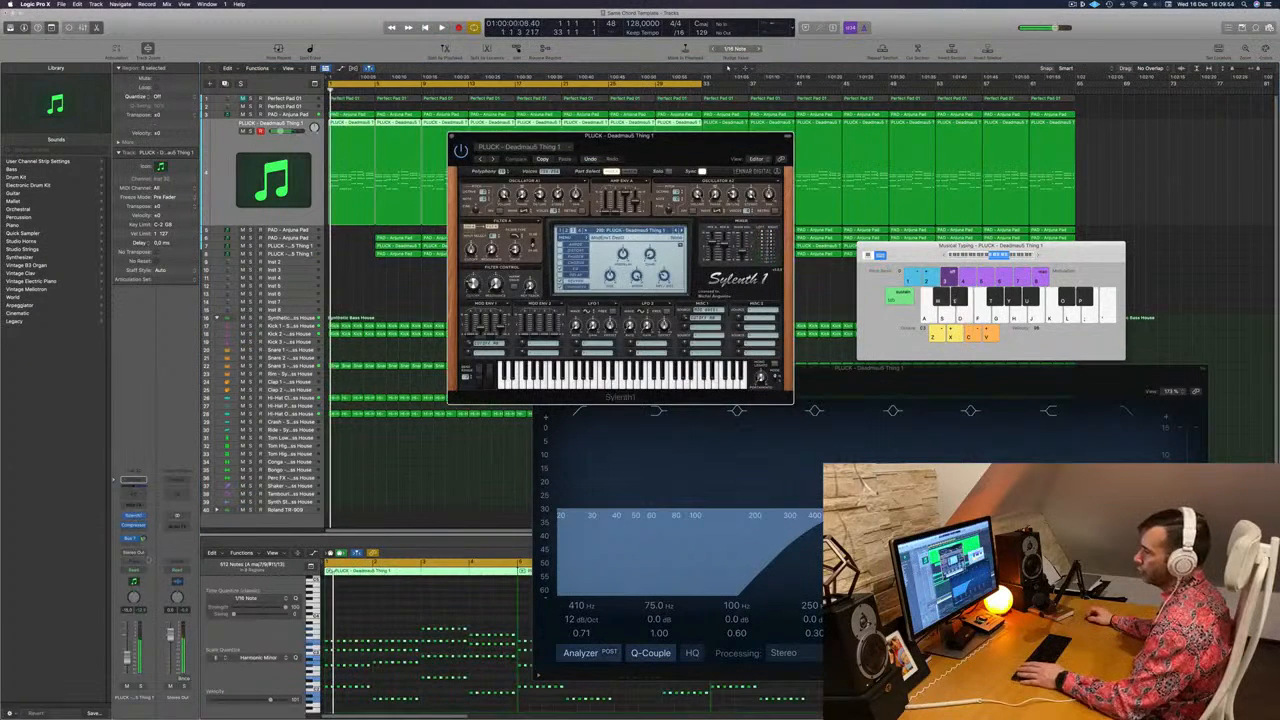
left_click(133, 570)
left_click(132, 577)
key("space")
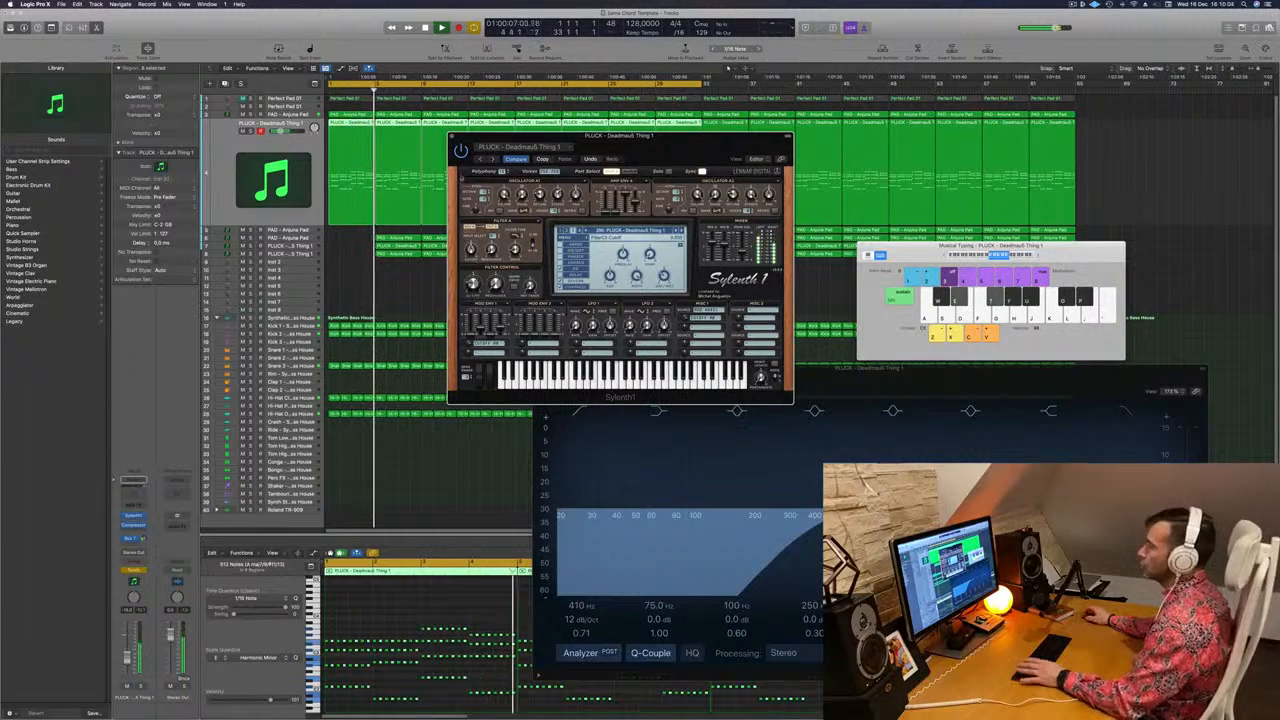
key("space")
left_click(452, 137)
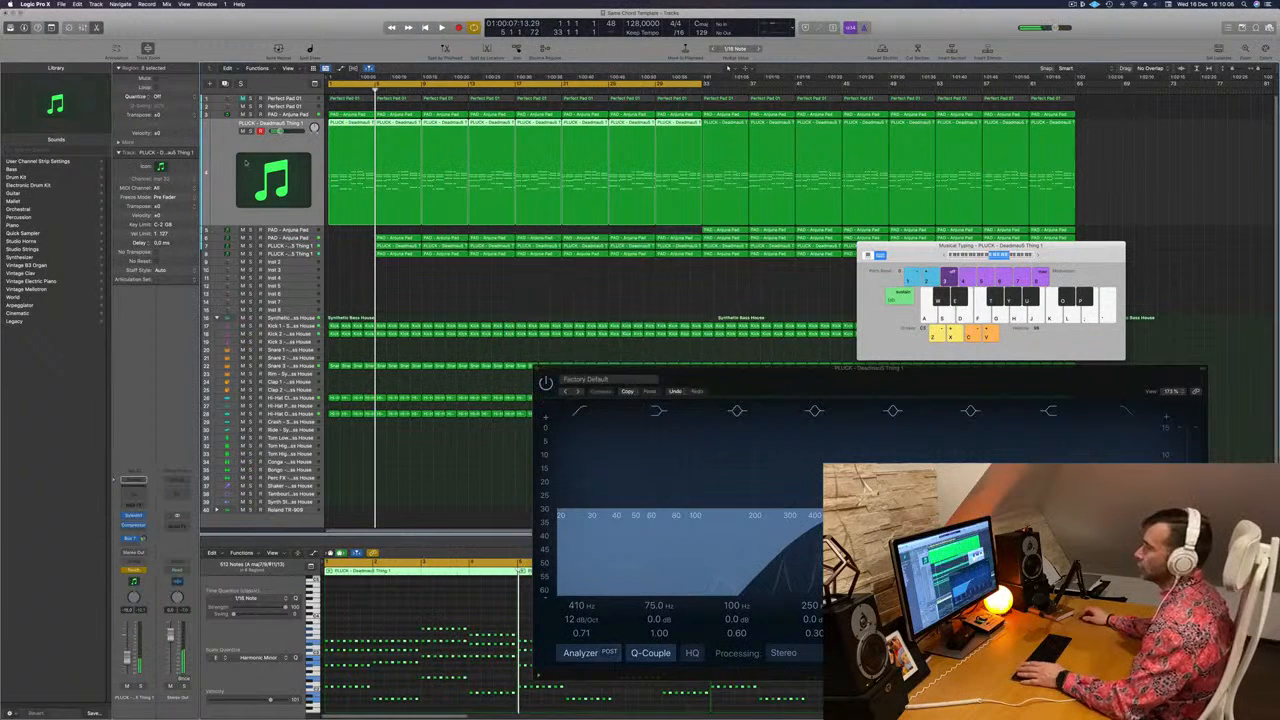
left_click(134, 553)
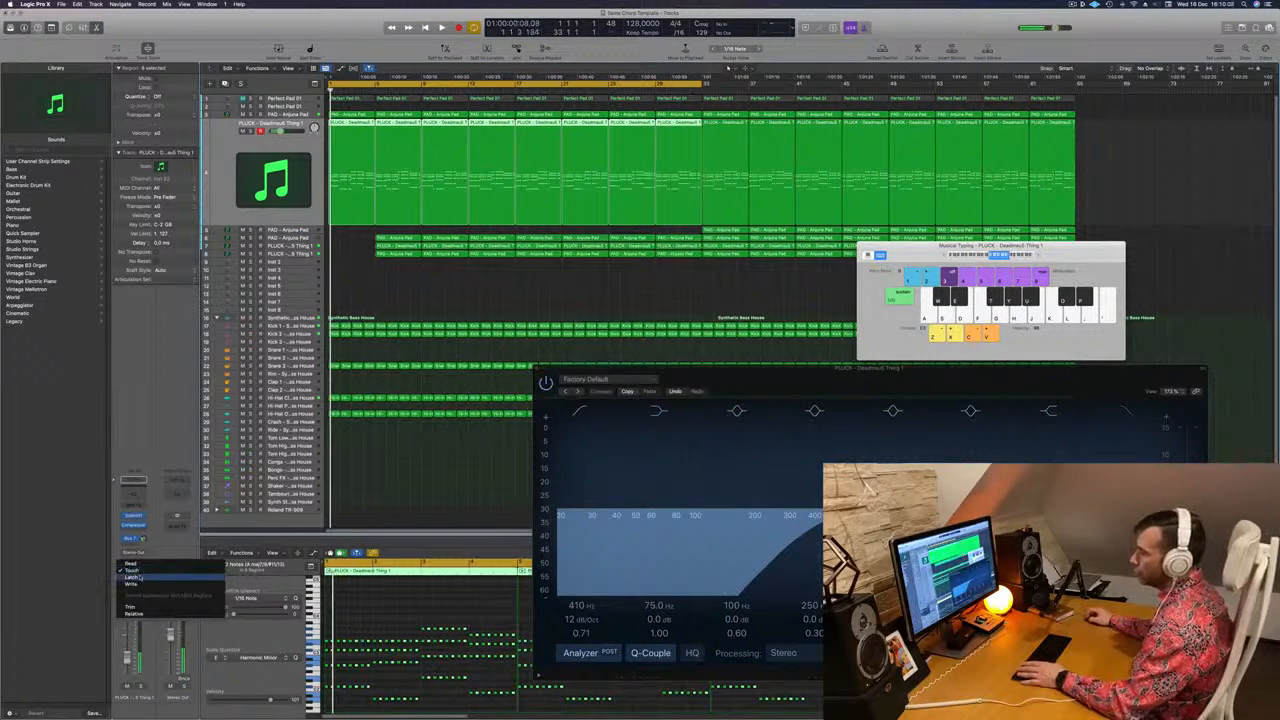
left_click(138, 565)
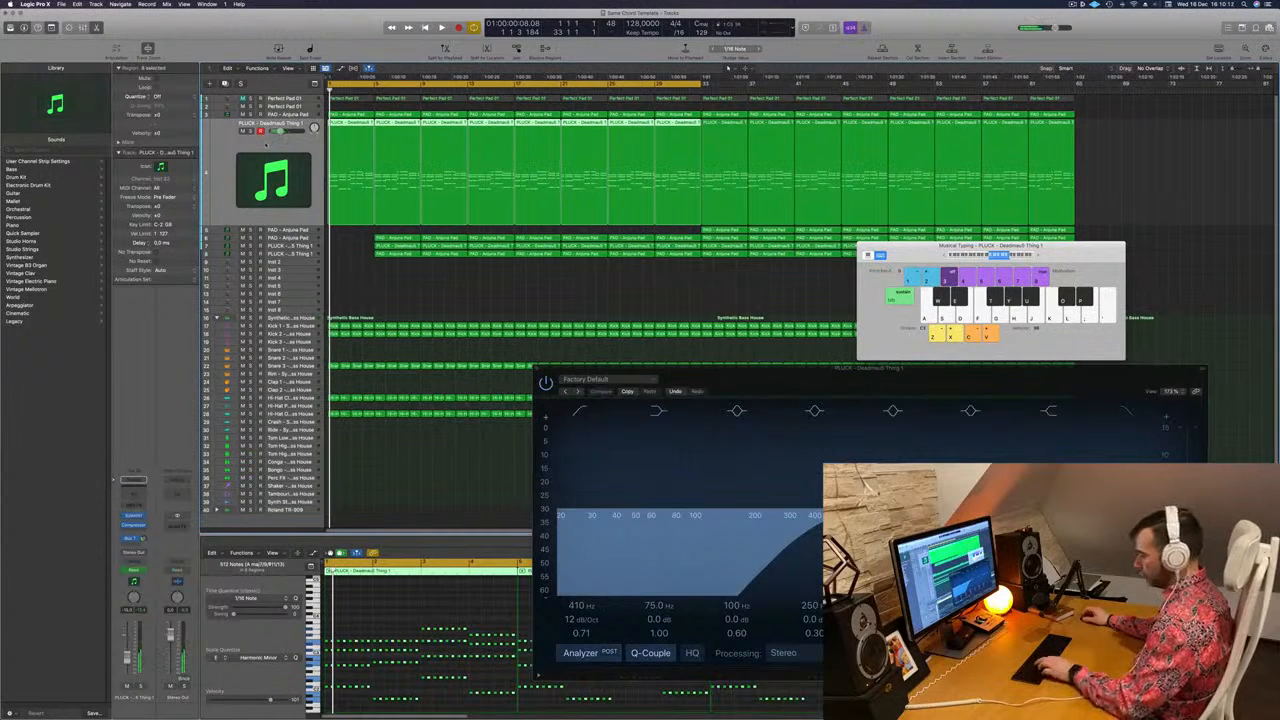
Show the chord pluck's Sylenth1 parameter automation and draw a slight rise from bar 1 to bar 5
key("super+k")
key("a")
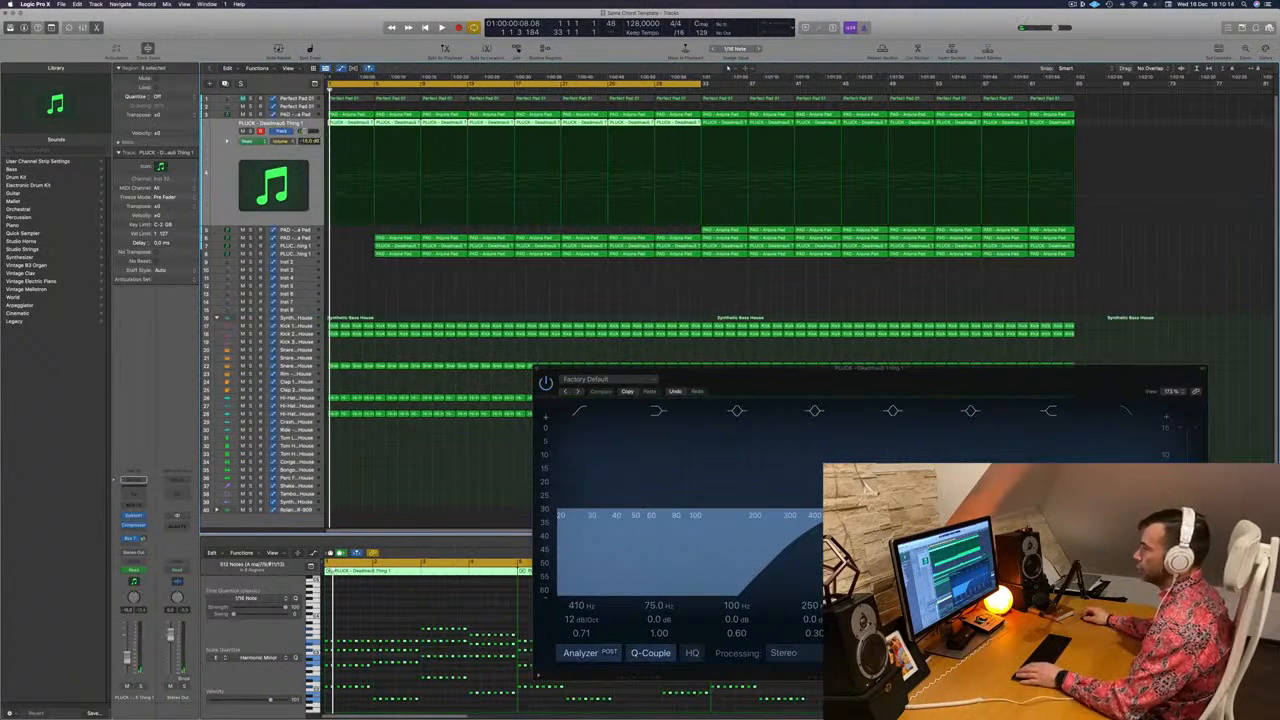
left_click(283, 142)
left_click(311, 222)
key("space")
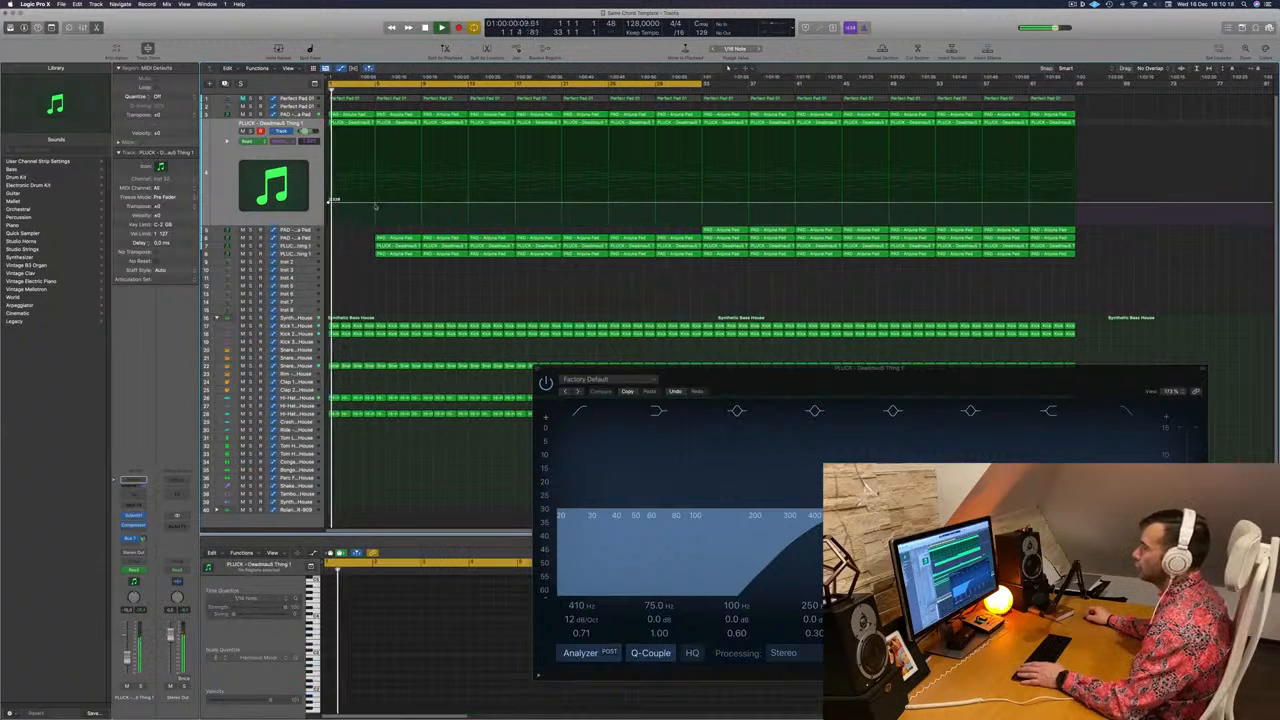
left_click_drag(378, 205, 380, 195)
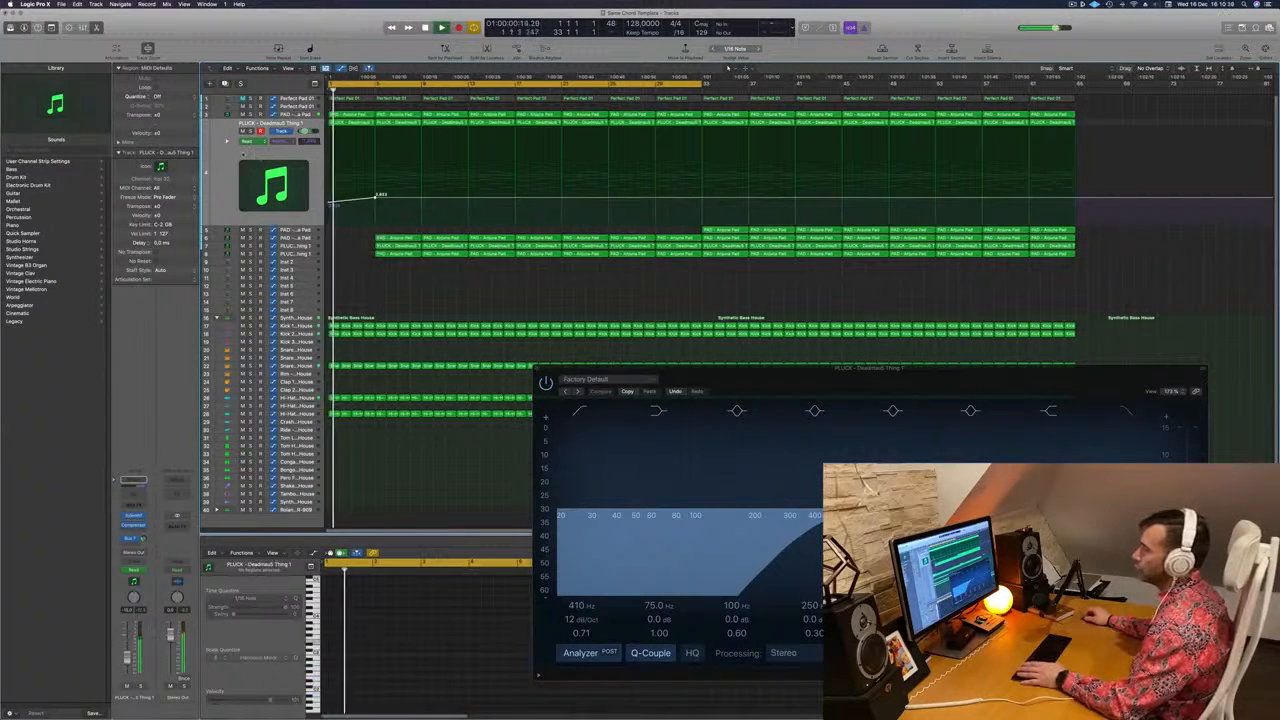
key("space")
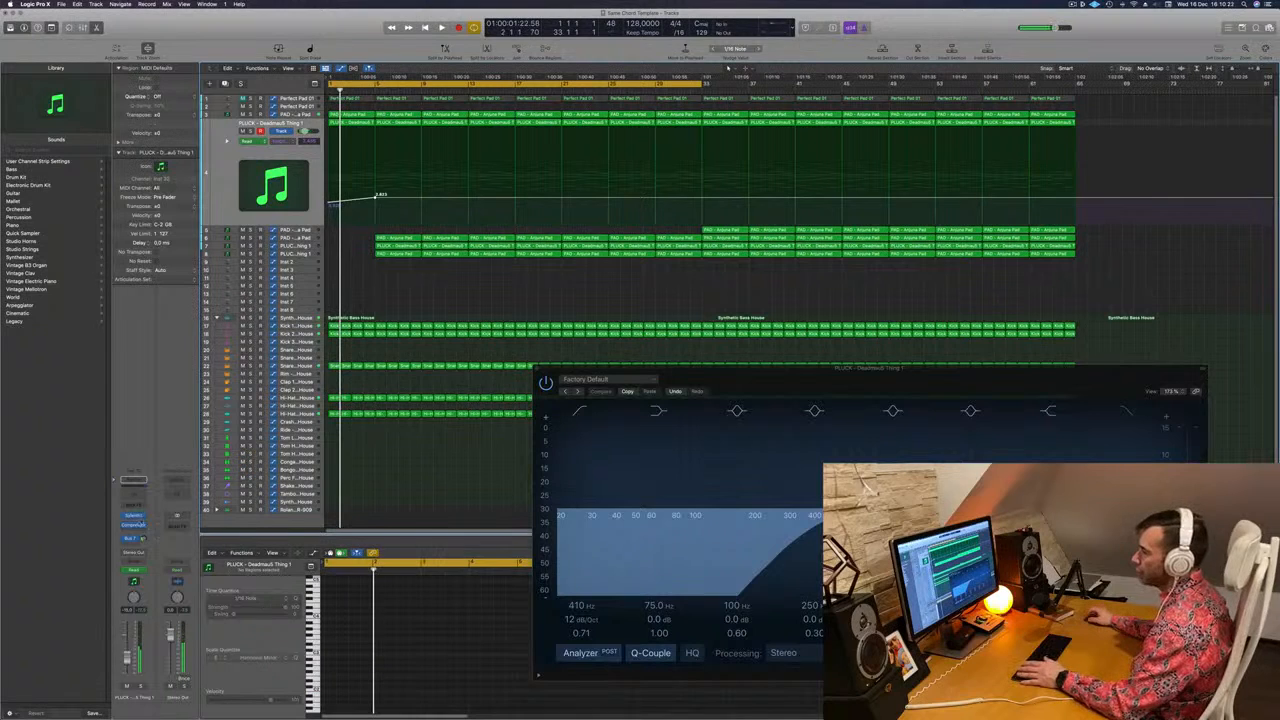
Start playback with the chord pluck's Sylenth1 open and insert a Vintage Tube EQ on that channel strip after the Compressor
left_click(133, 517)
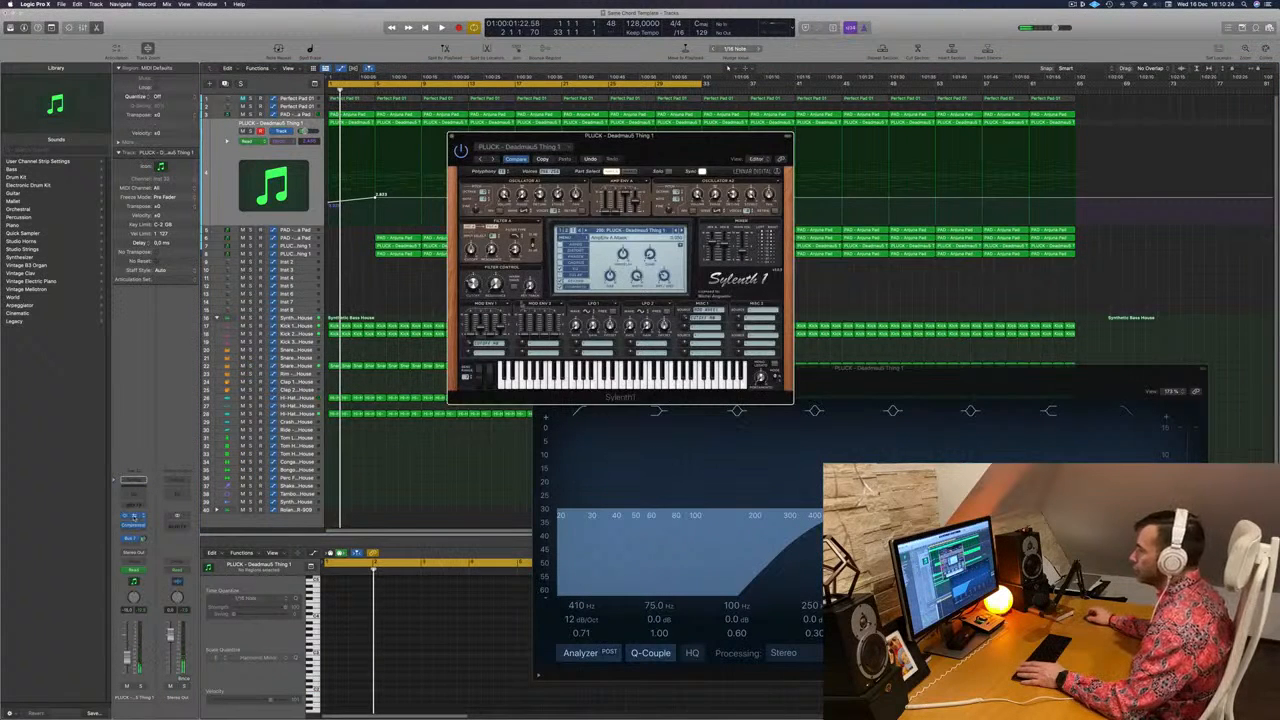
key("space")
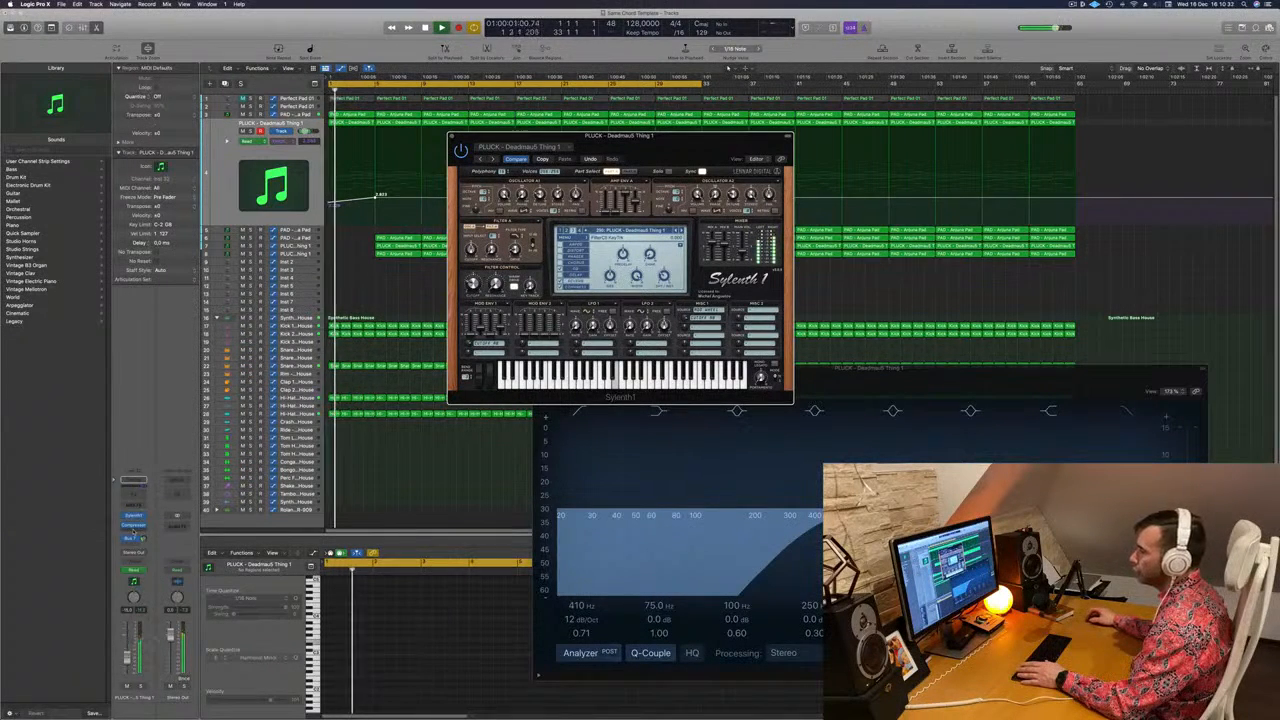
left_click(136, 531)
mouse_move(150, 640)
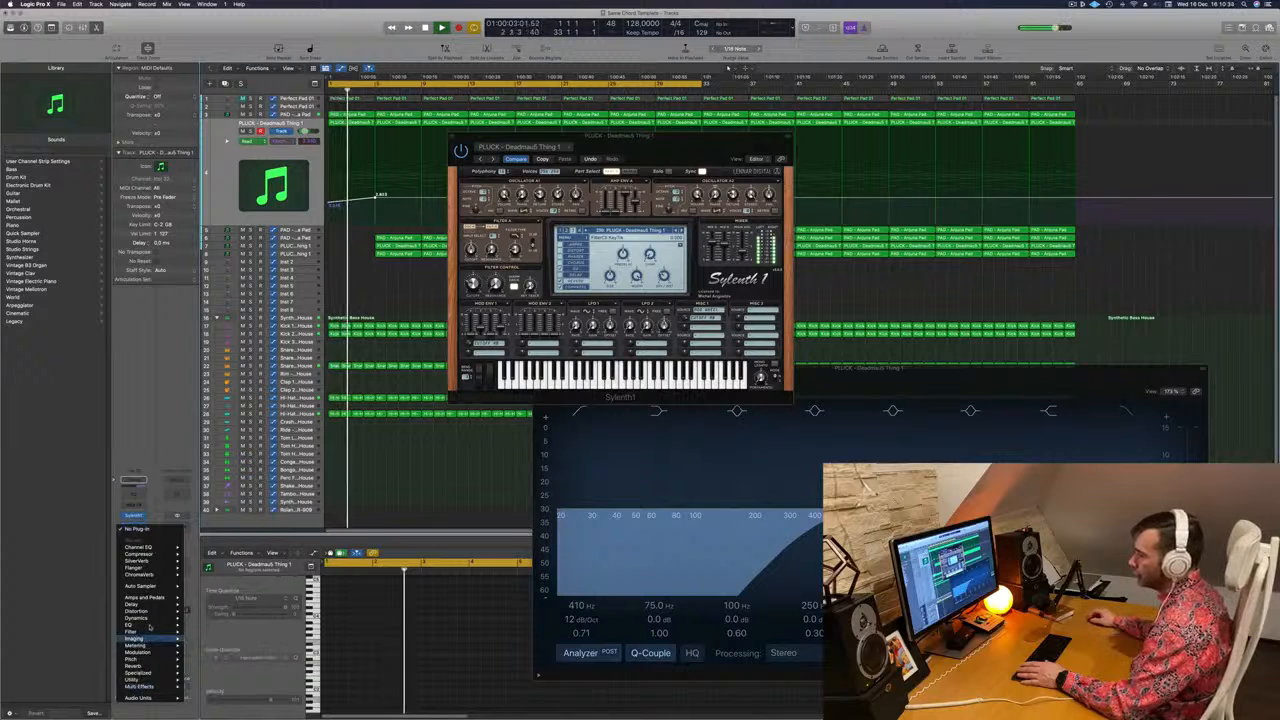
mouse_move(235, 652)
mouse_move(298, 666)
left_click(352, 666)
Load the Fat Organ preset in the chord pluck's Vintage Tube EQ and move its window clear of the track headers
left_click_drag(471, 107, 399, 134)
left_click(400, 145)
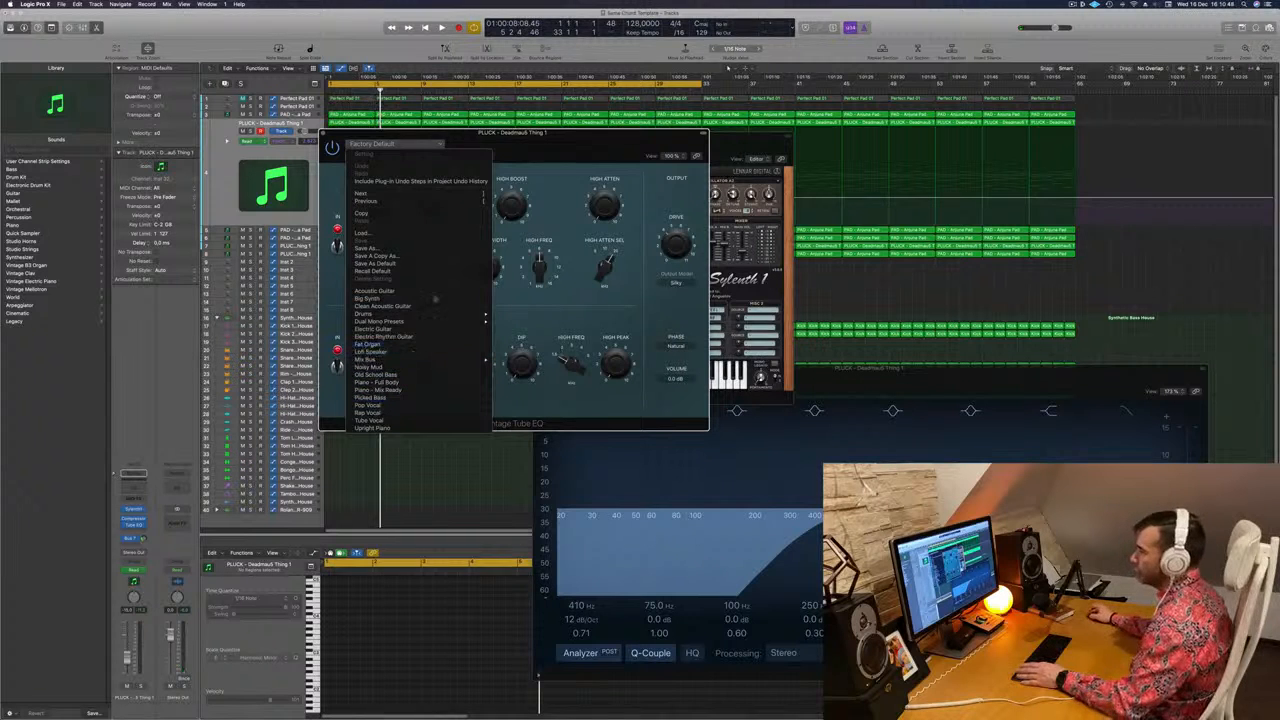
left_click(400, 344)
left_click_drag(511, 135, 722, 155)
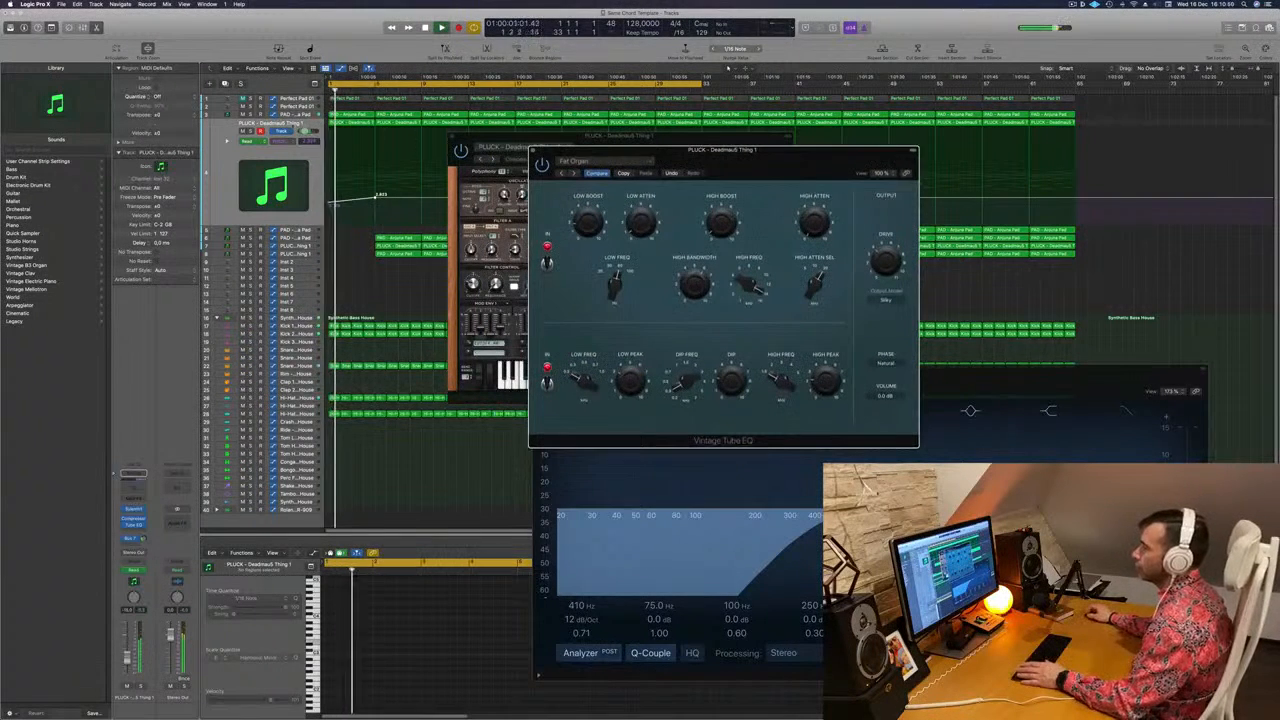
Solo the chord pluck to audition its Vintage Tube EQ, unsolo it, replay from the start and close the Vintage Tube EQ and Sylenth1 windows
left_click(251, 131)
key("space")
key("space")
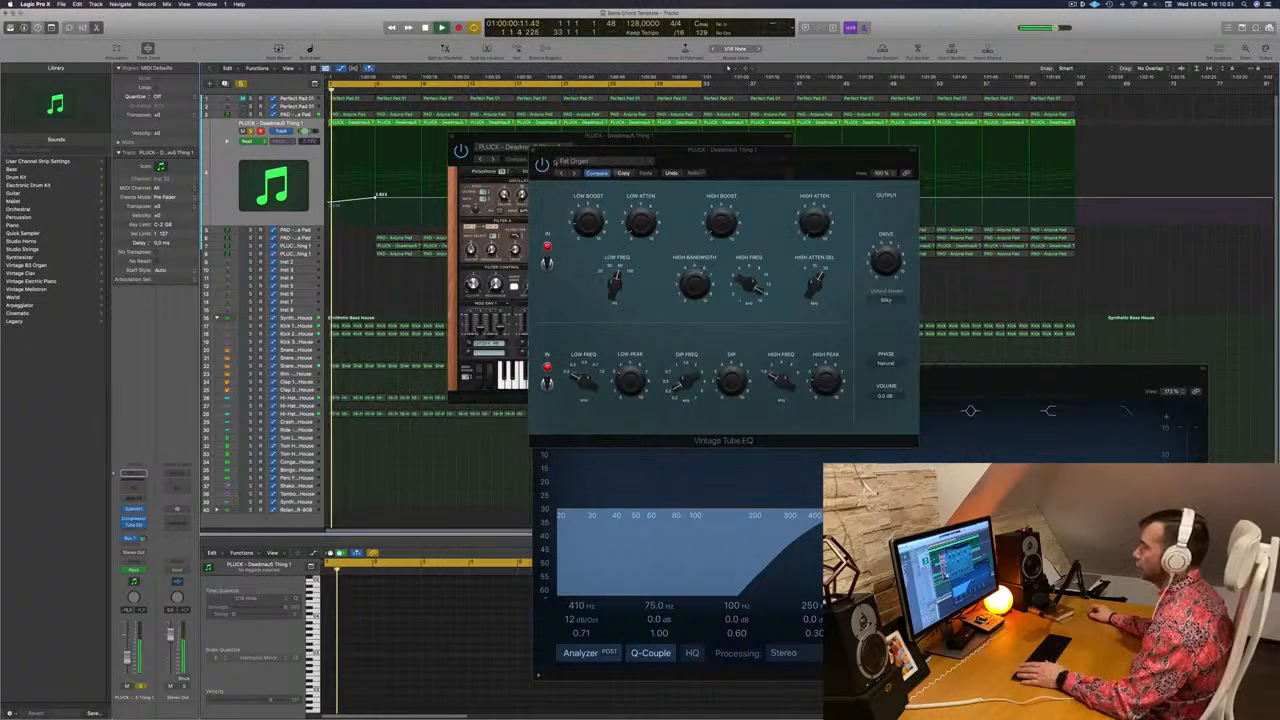
left_click(543, 166)
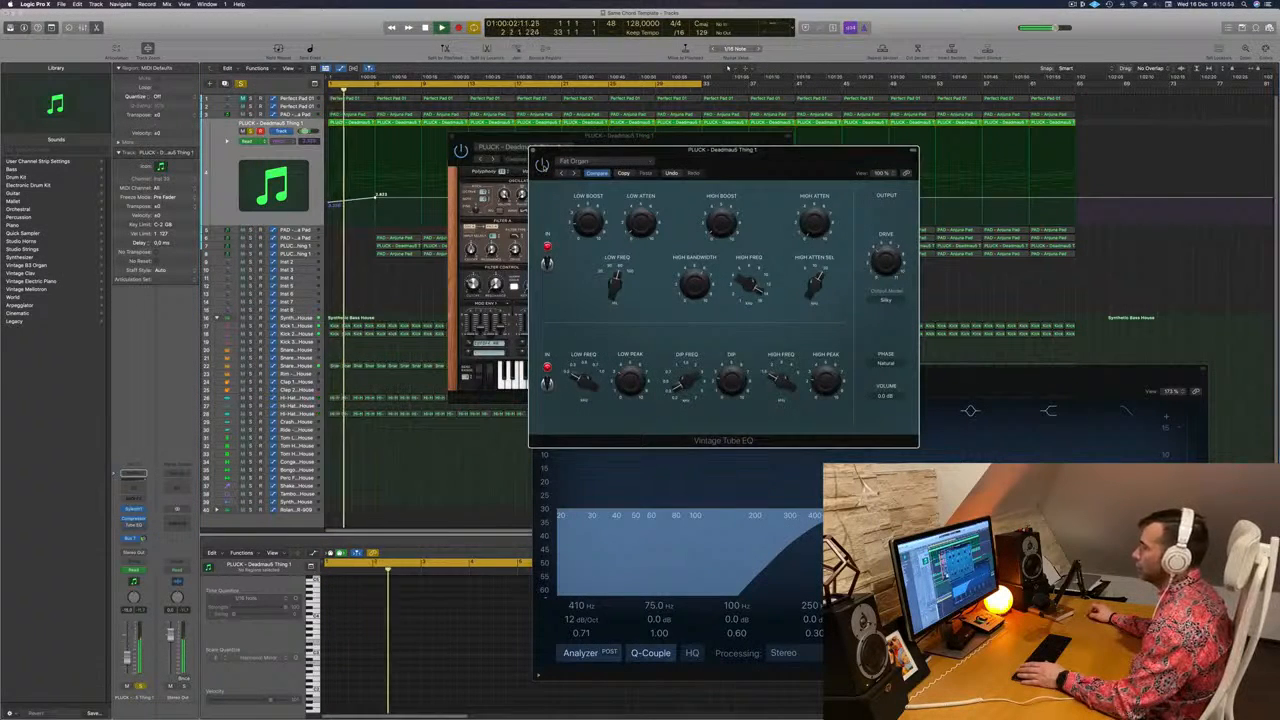
left_click_drag(706, 163, 636, 171)
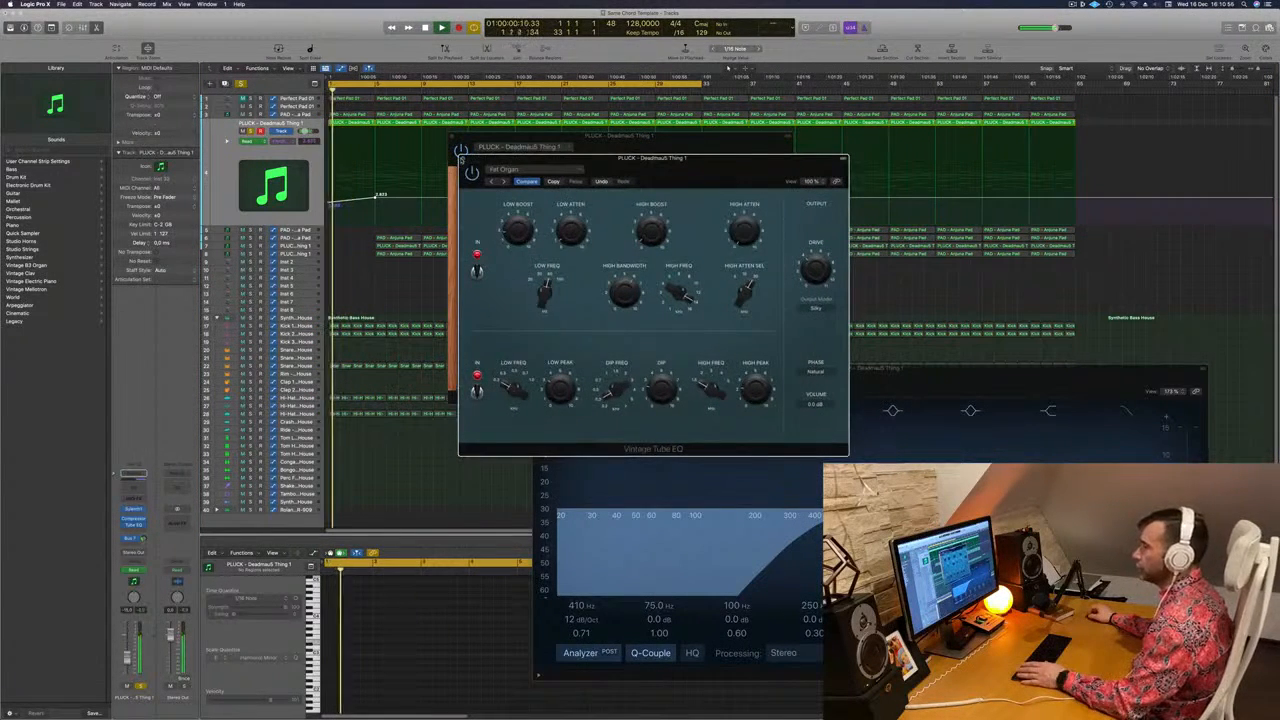
left_click(462, 159)
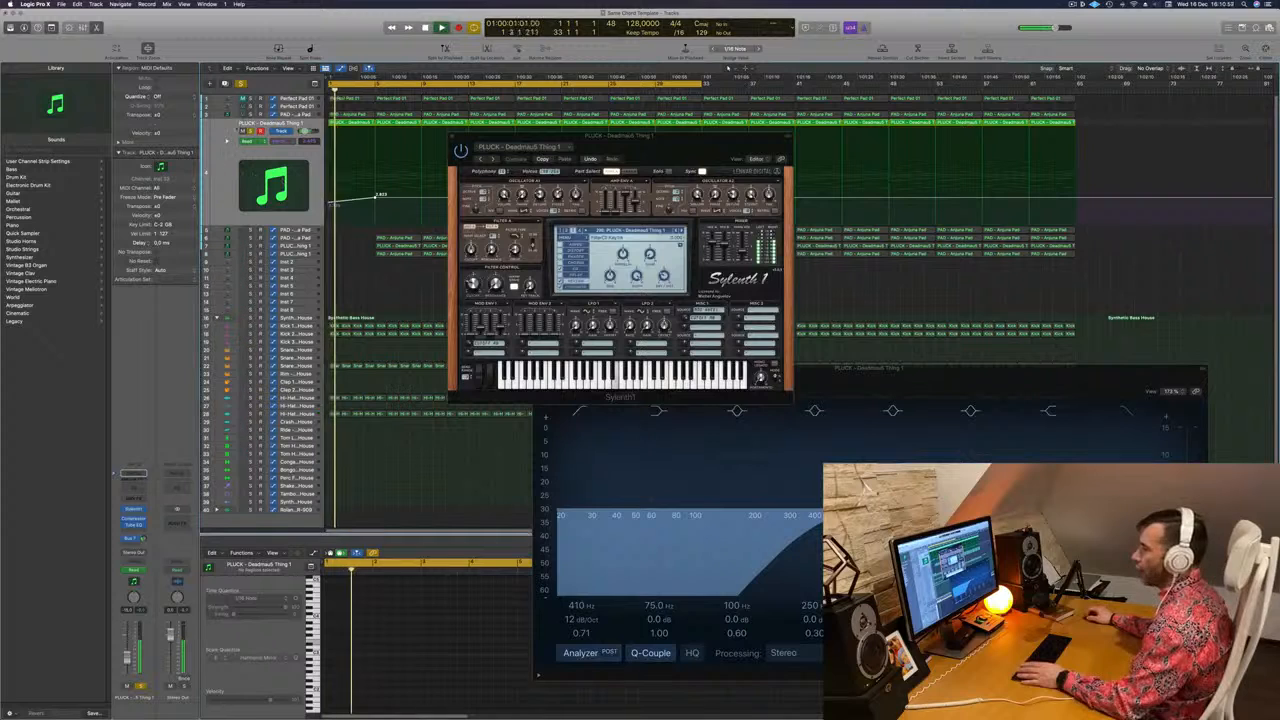
left_click(252, 132)
key("Return")
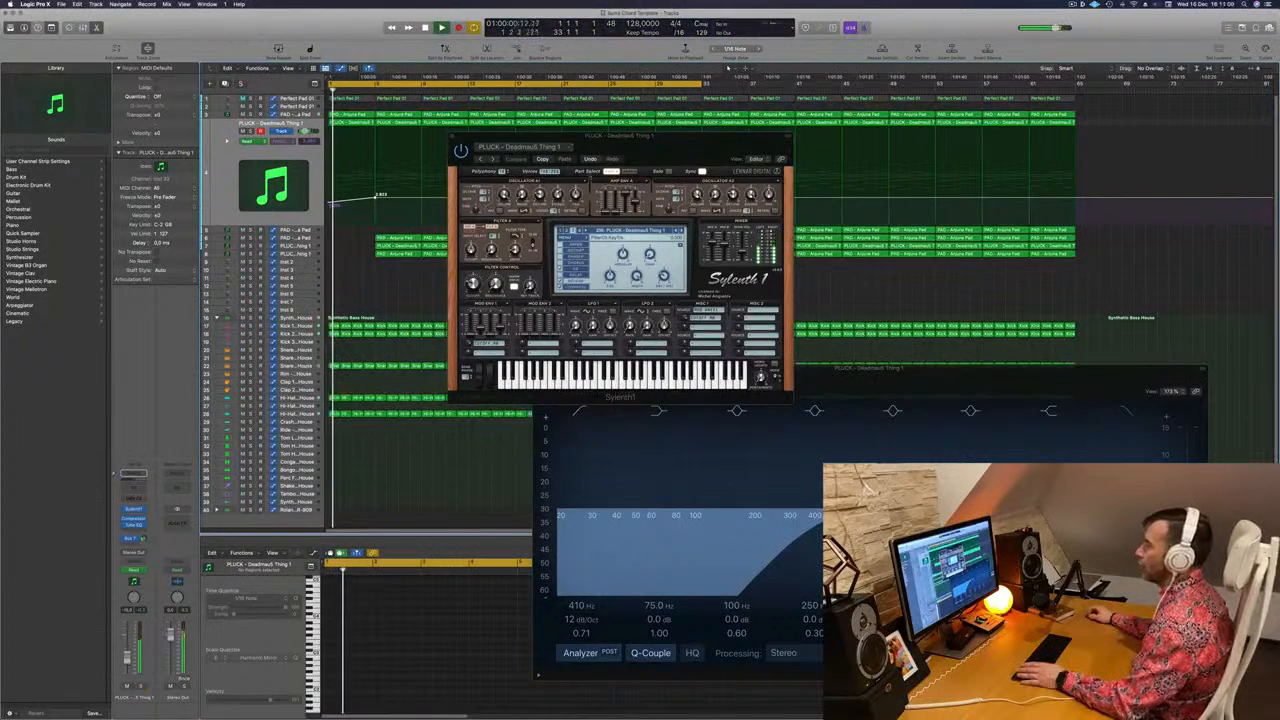
left_click_drag(603, 148, 568, 235)
key("super+w")
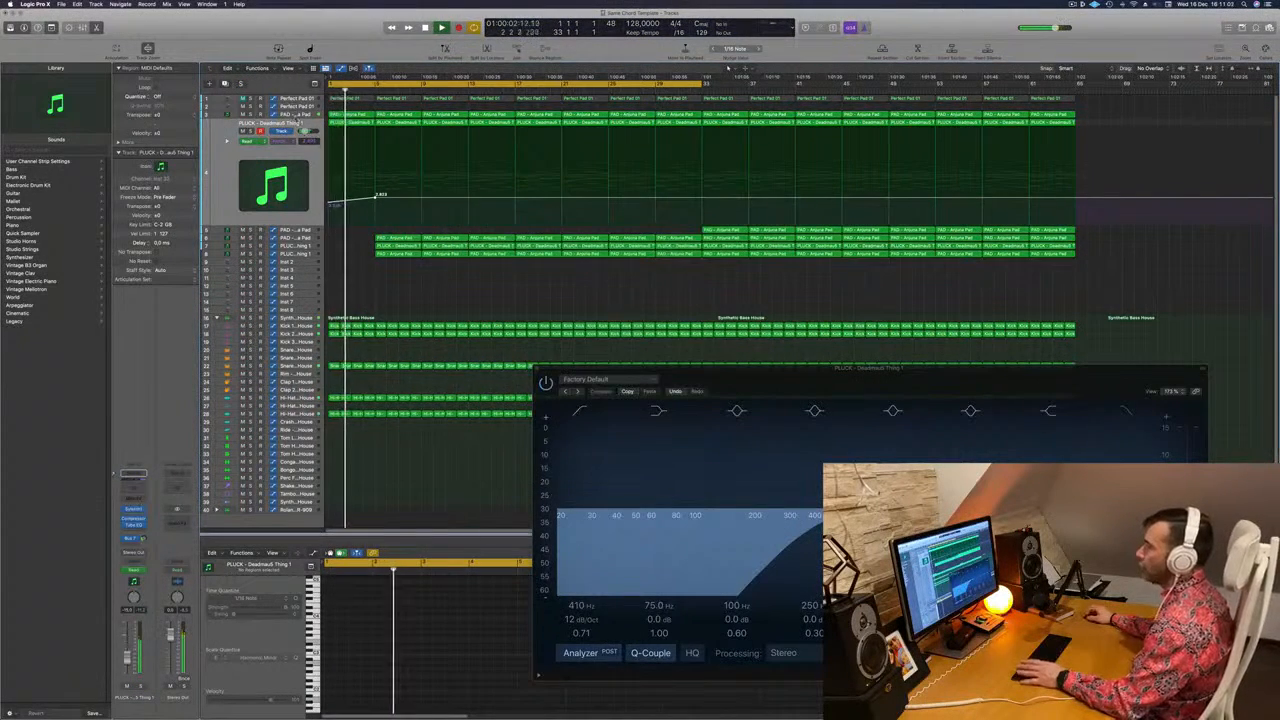
Open the Sylenth1 of the first PAD - Anjuna Pad track to check its sound, and close it again
left_click(297, 114)
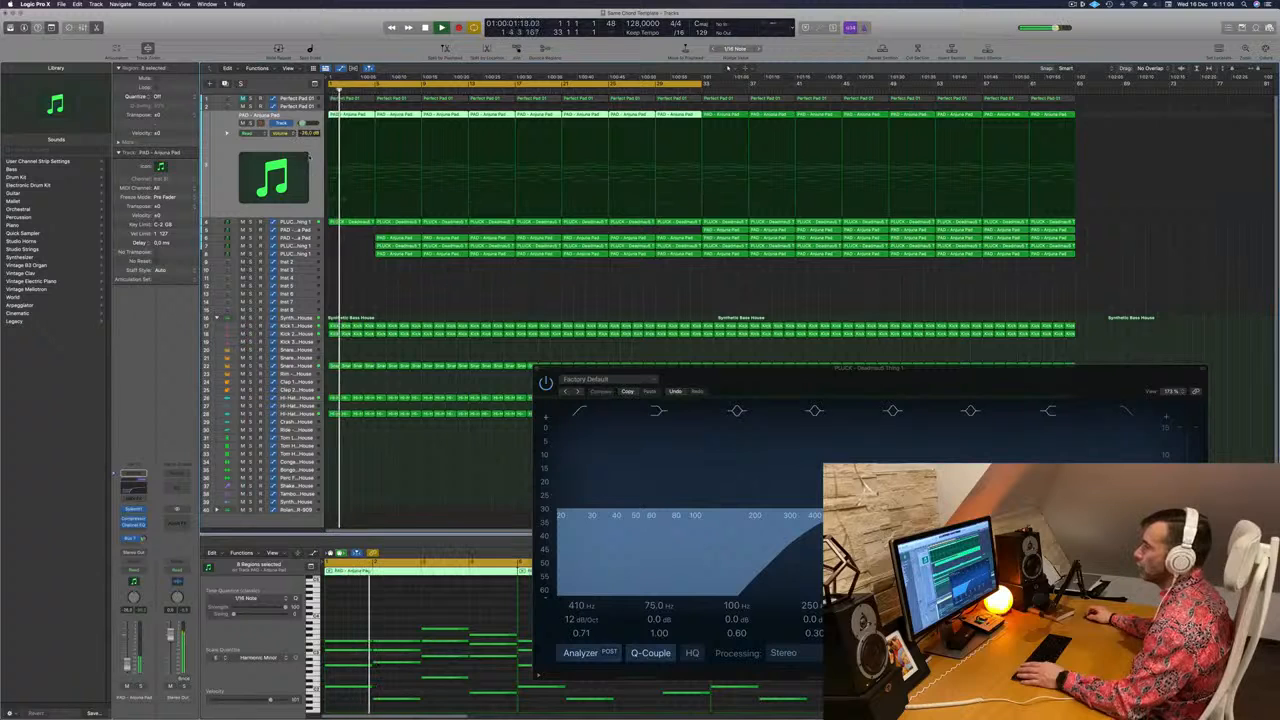
left_click(134, 509)
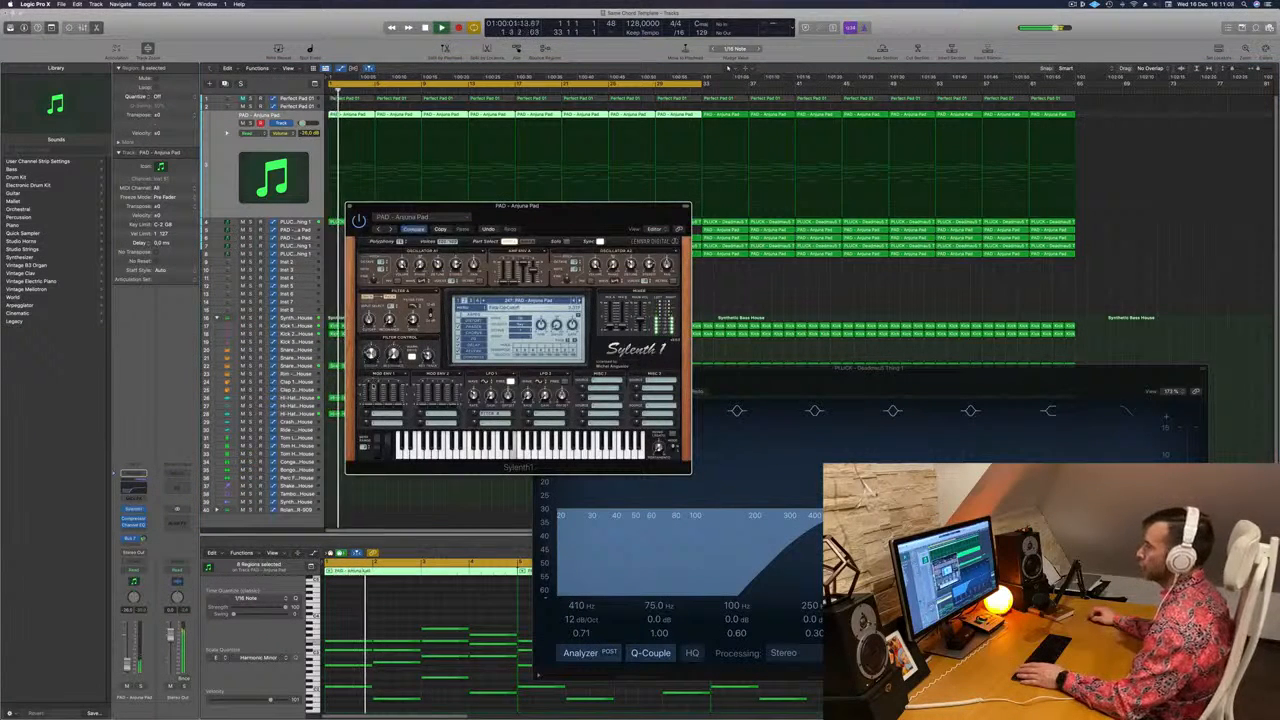
left_click_drag(362, 206, 442, 214)
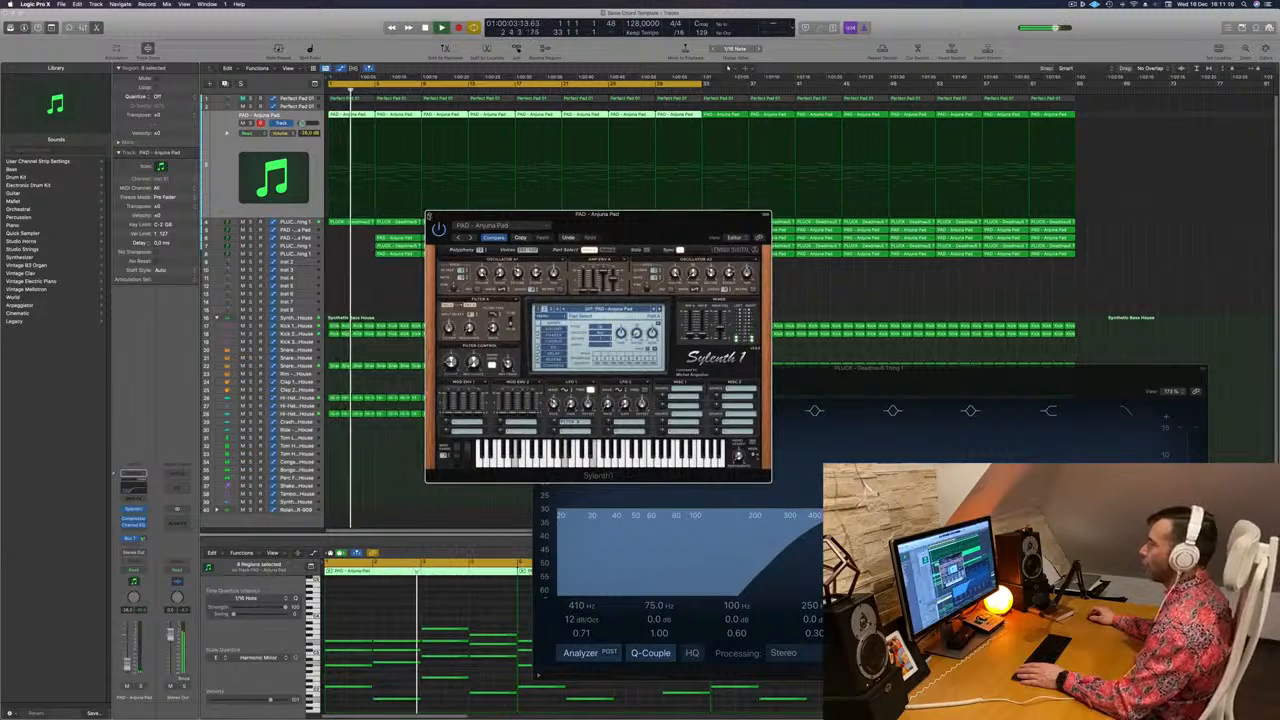
left_click(430, 214)
Close the pluck's Channel EQ window and delete the bar 5 to 8 regions from the melody pad, single-note pluck and 4AM pluck chord tracks
left_click_drag(660, 369, 598, 368)
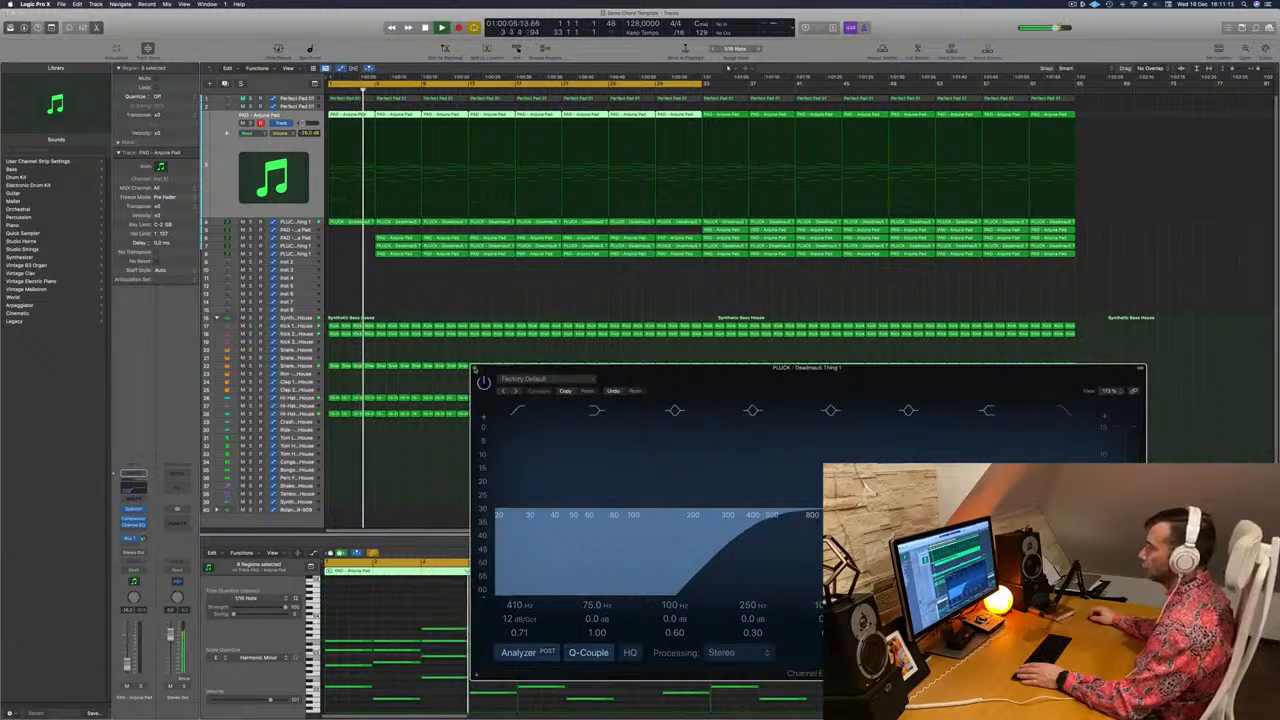
left_click(475, 369)
left_click_drag(391, 231, 393, 265)
key("Delete")
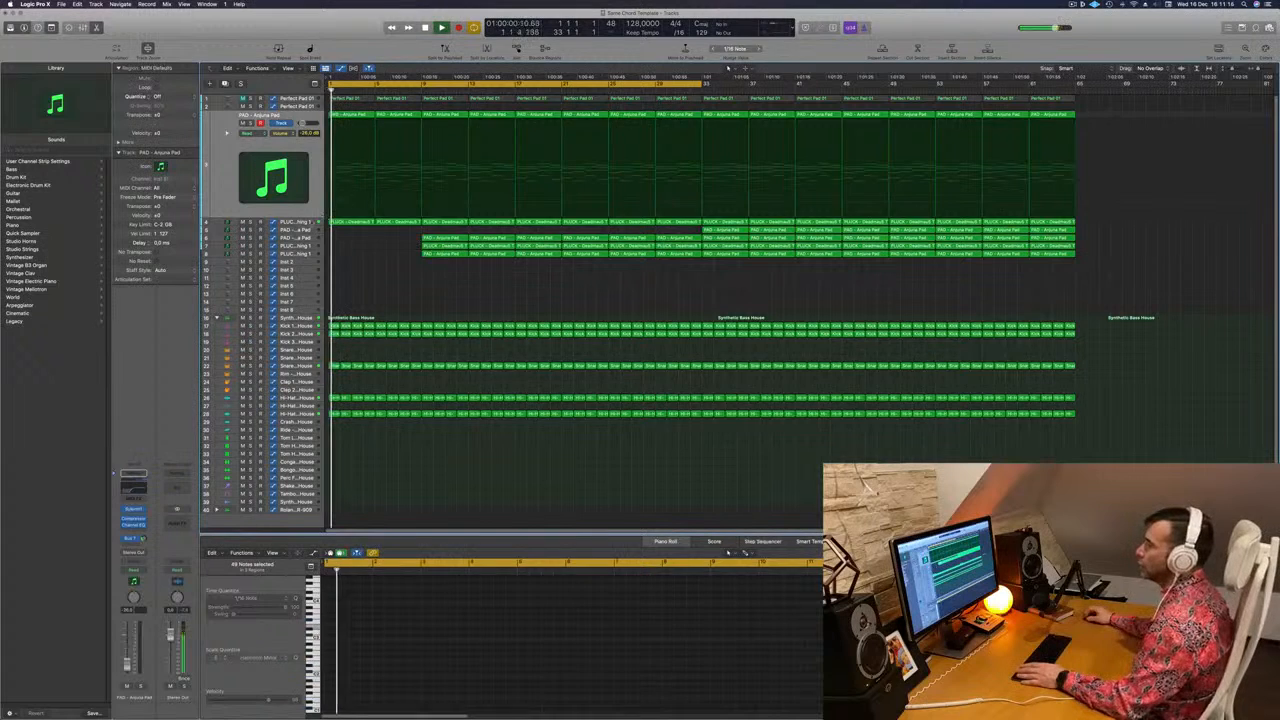
Extend the chord pluck's Sylenth1 automation with a drop at bar 5 and a second rise up to bar 9
key("Down")
left_click_drag(375, 198, 421, 194)
left_click(420, 201)
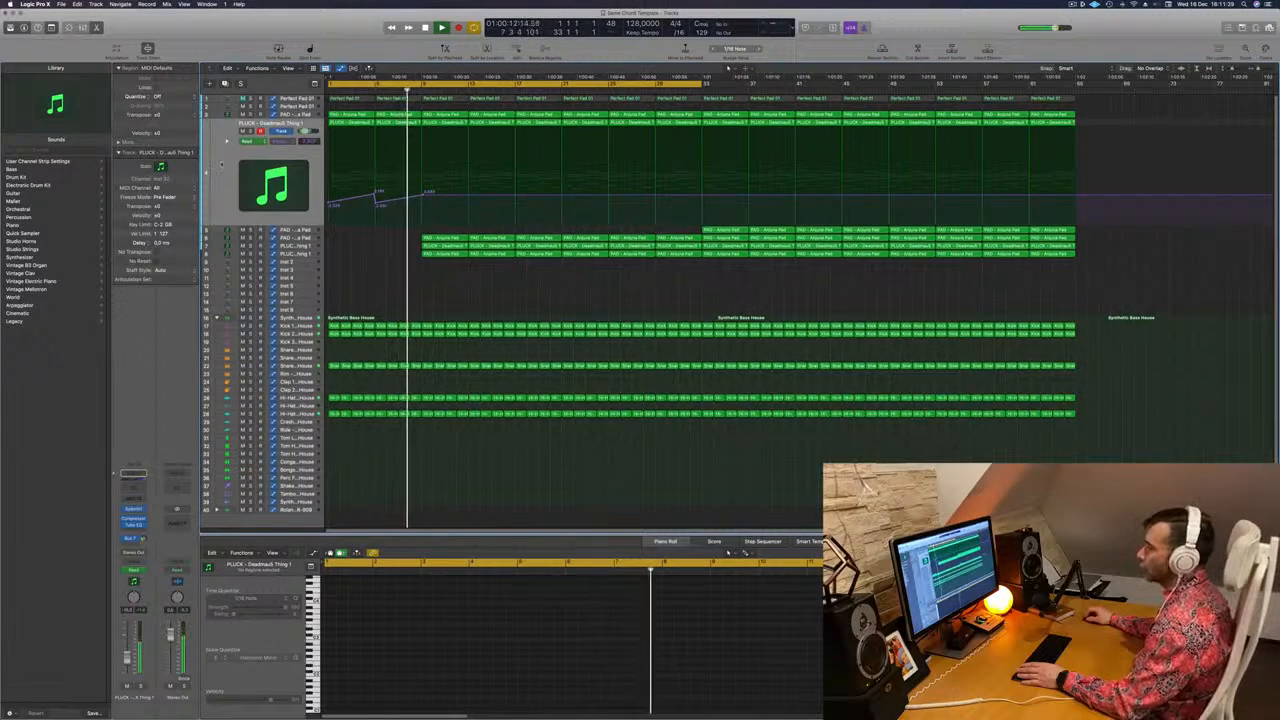
Check the chord pluck's bus send and replay the arrangement from the start with its regions deselected
left_click(222, 164)
left_click(144, 540)
key("Return")
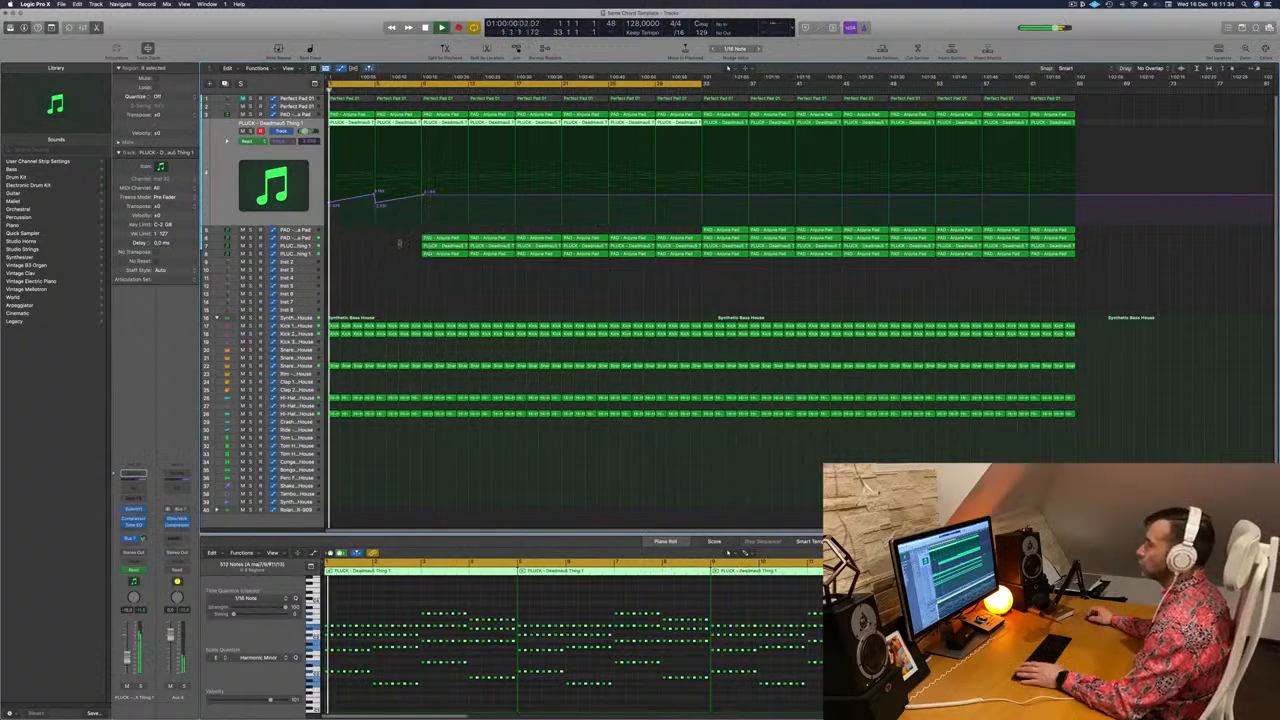
left_click(400, 243)
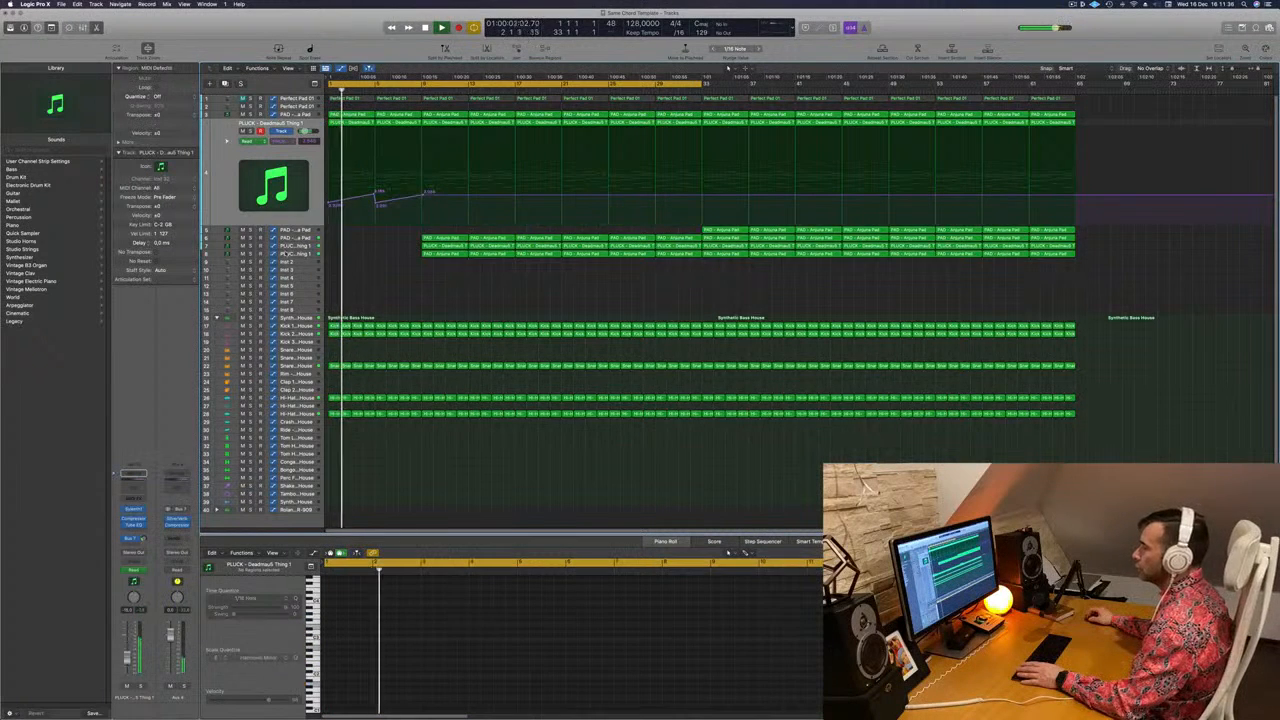
Rename the 4AM pluck chord track as Arp and the single-note pluck track above it as Bass Low
left_click(285, 253)
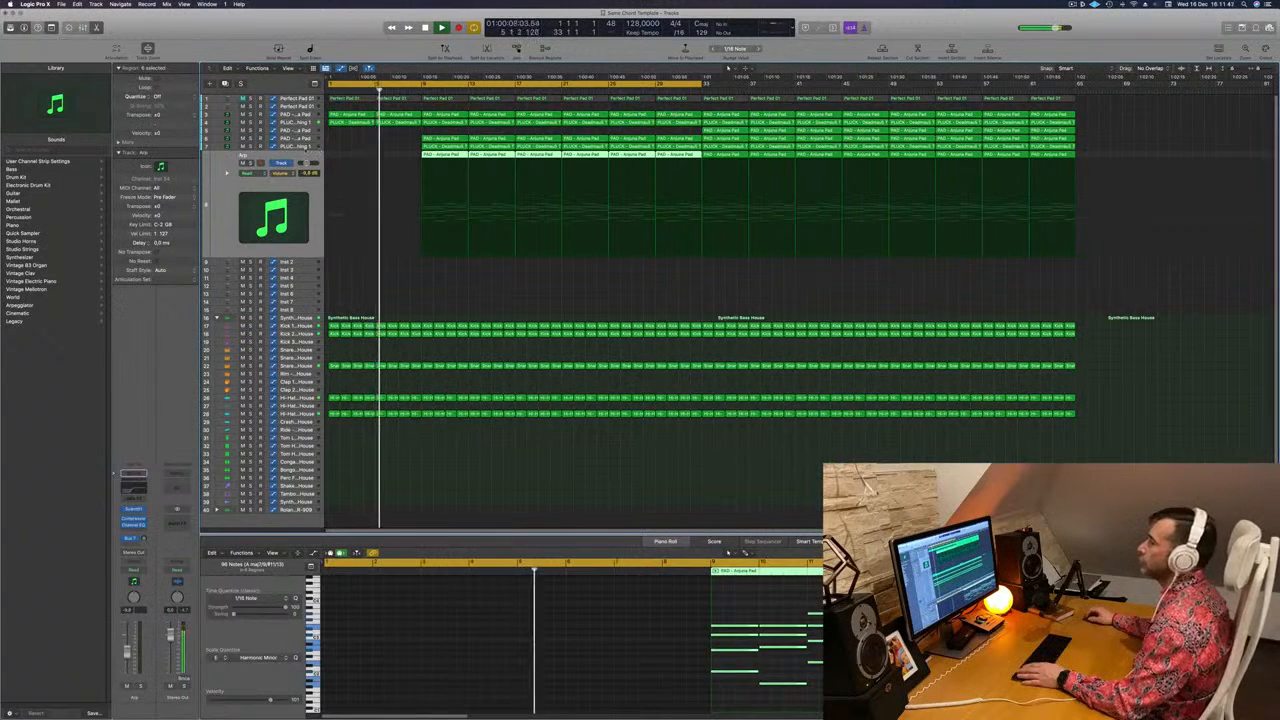
key("Up")
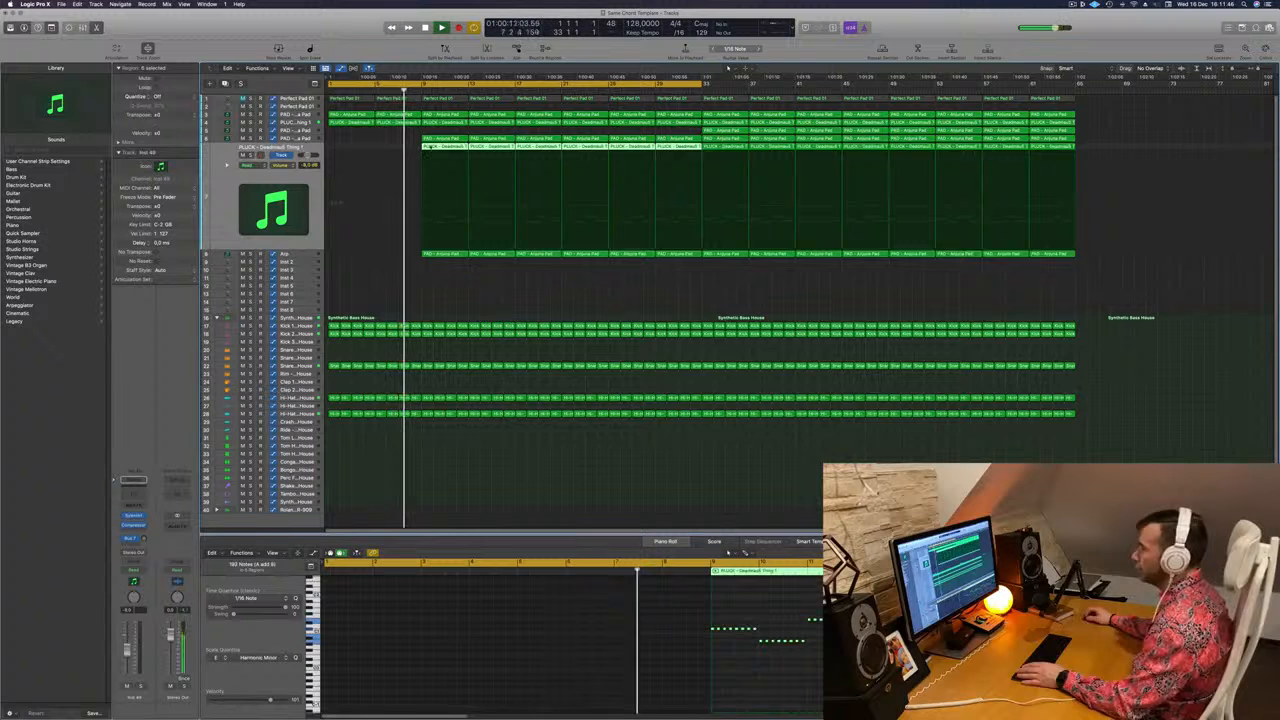
left_click(251, 155)
left_click(251, 155)
double_click(274, 147)
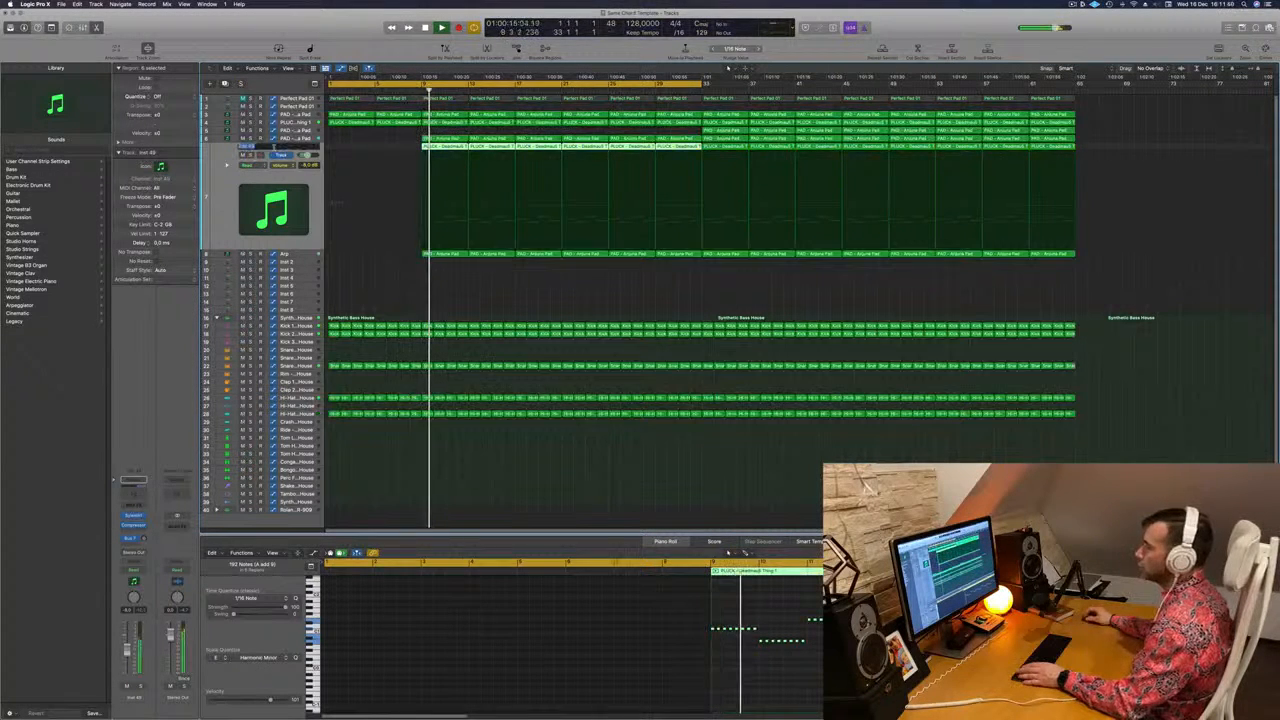
type("Bass L")
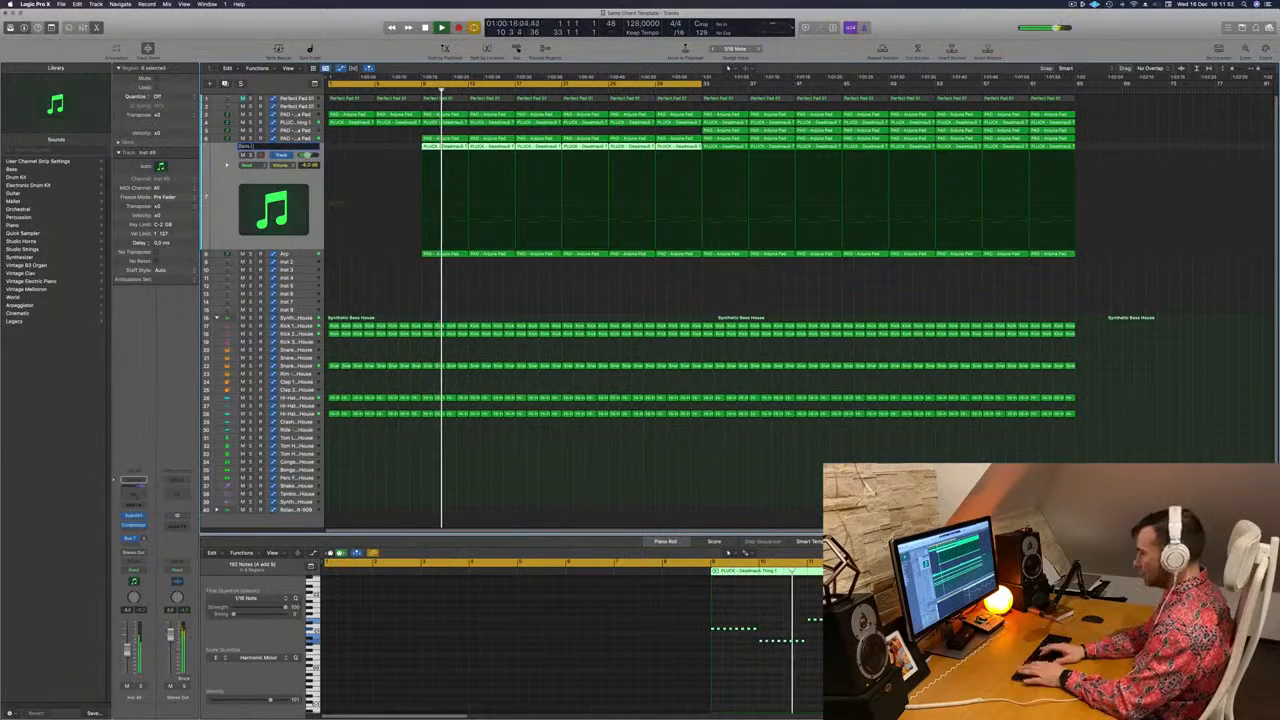
type("ow")
key("Return")
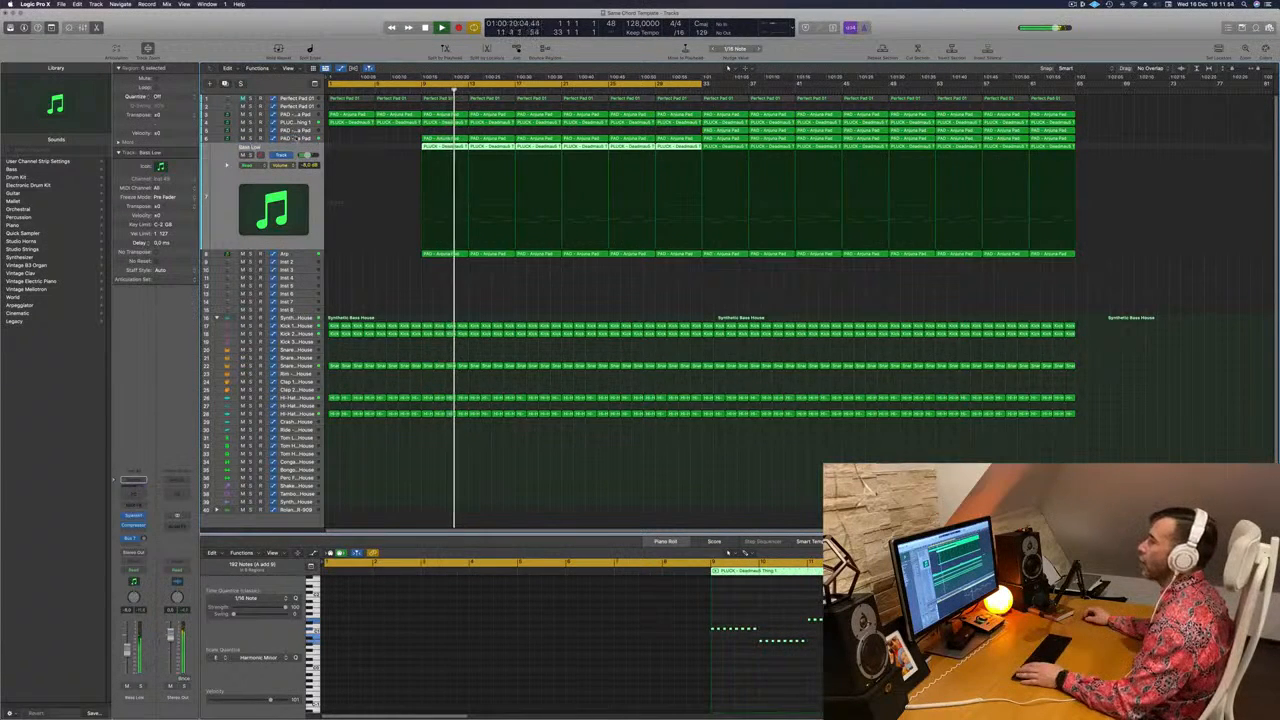
Solo-check the pad-region track directly above Bass Low and delete its regions in bars 9 to 32
left_click(296, 138)
left_click(250, 147)
left_click(250, 148)
left_click_drag(398, 129, 703, 149)
key("Delete")
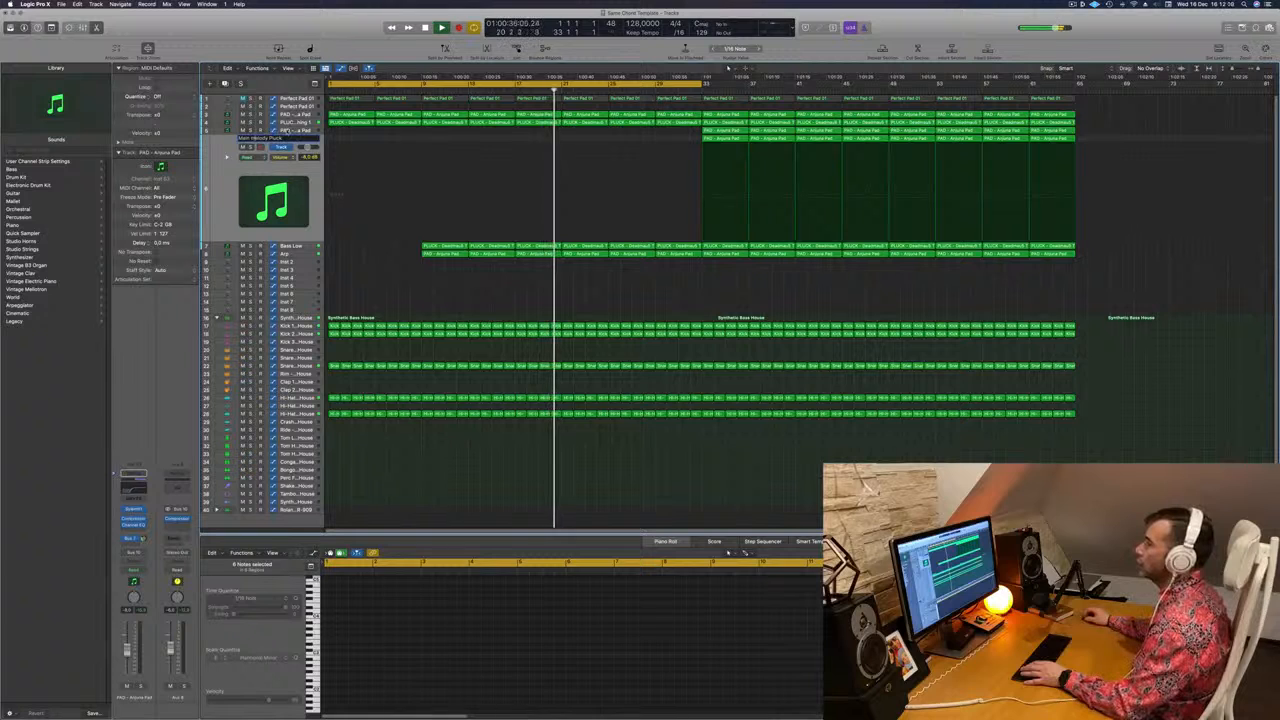
Rename the two melody tracks Main Melody Pluck and Main Melody Pad, the chord pluck Main Plucks, and the first pad track PAD
left_click(287, 131)
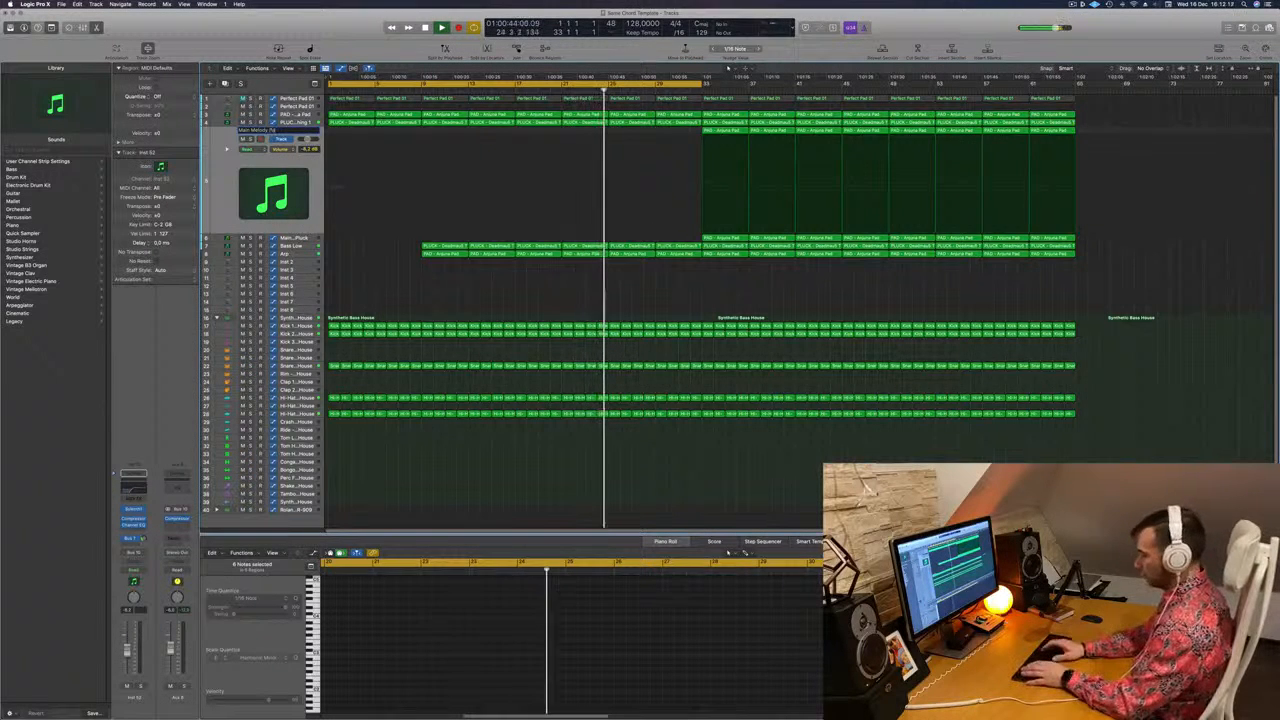
key("Return")
key("Return")
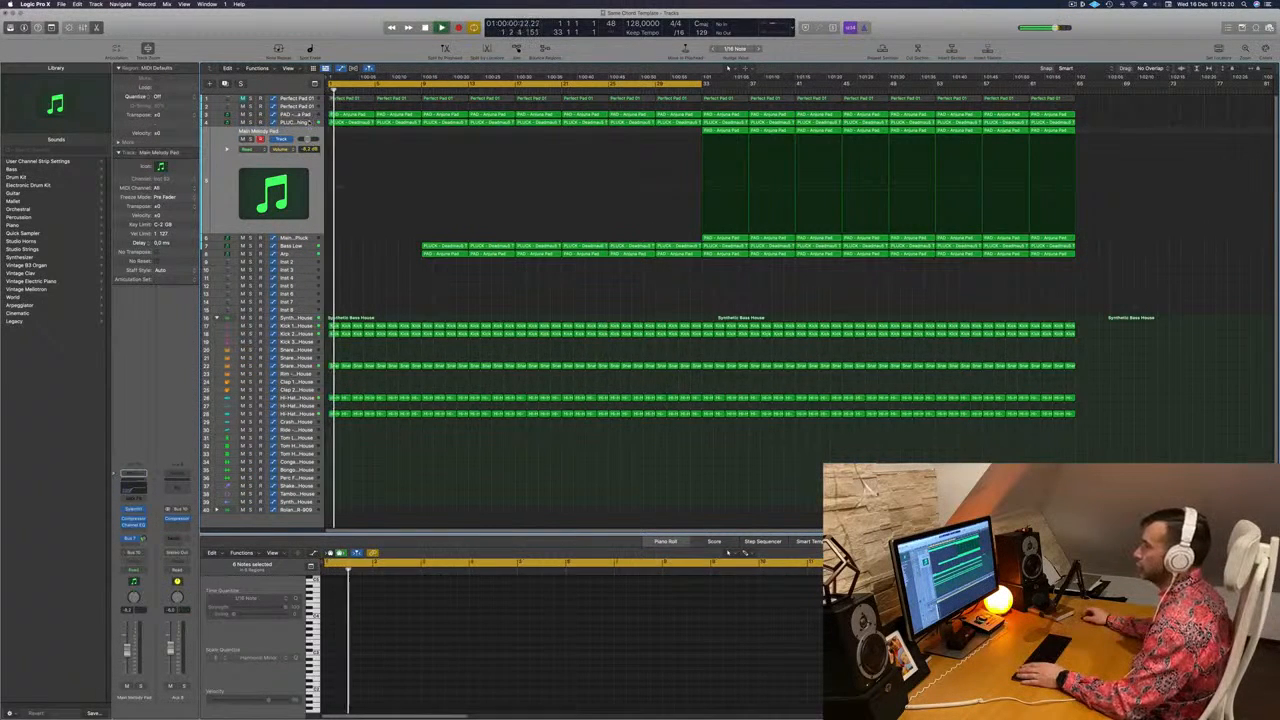
key("Up")
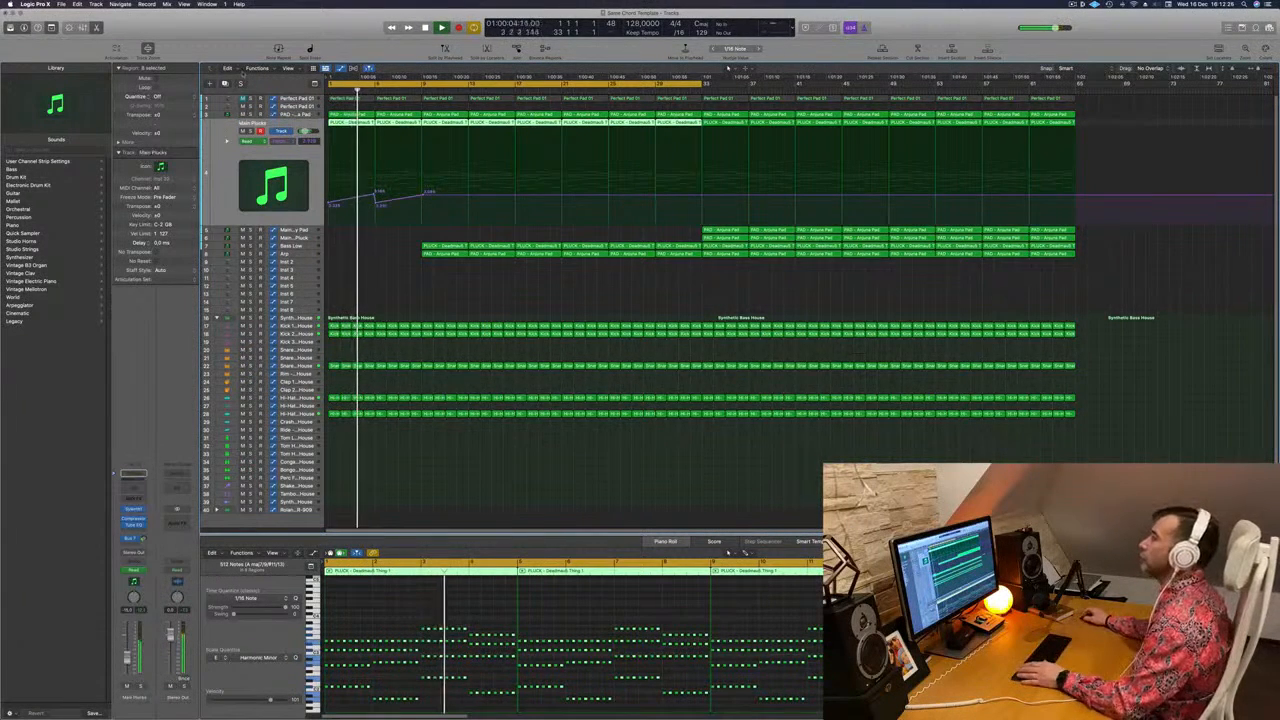
key("Up")
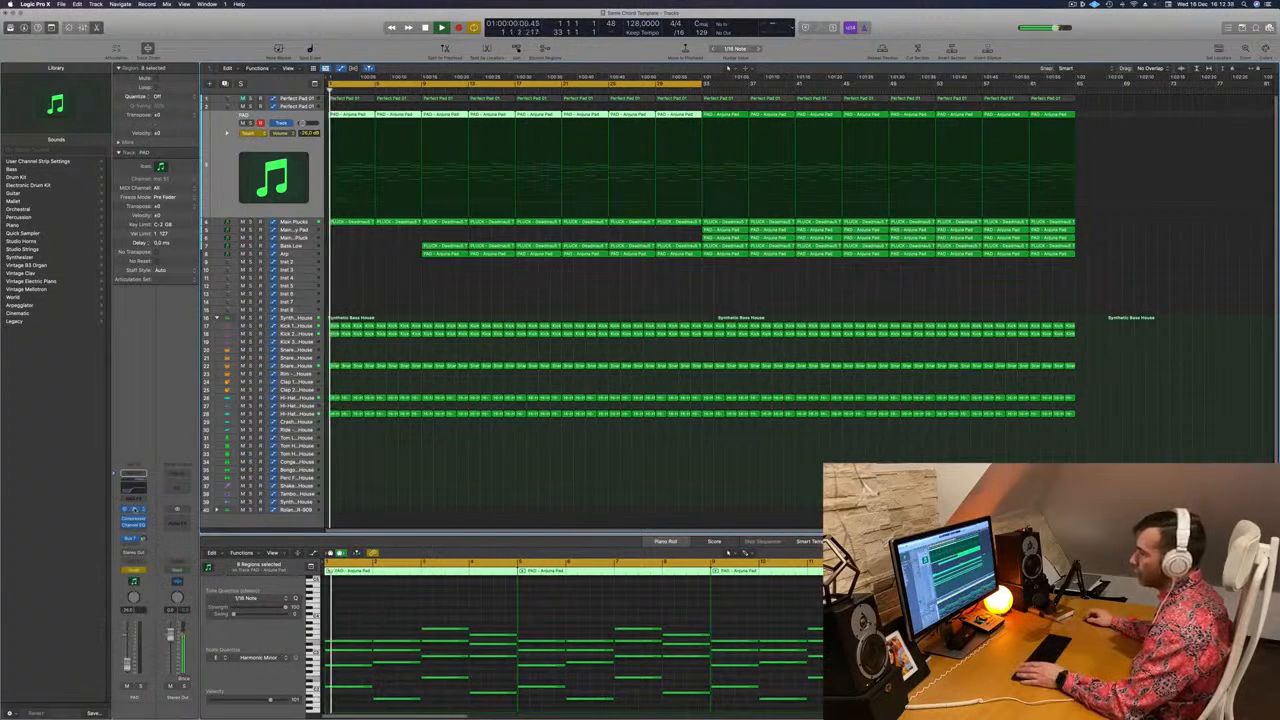
Record a filter cutoff move in the PAD track's Sylenth1 with Touch automation, and return the track's automation mode to Read
left_click(134, 510)
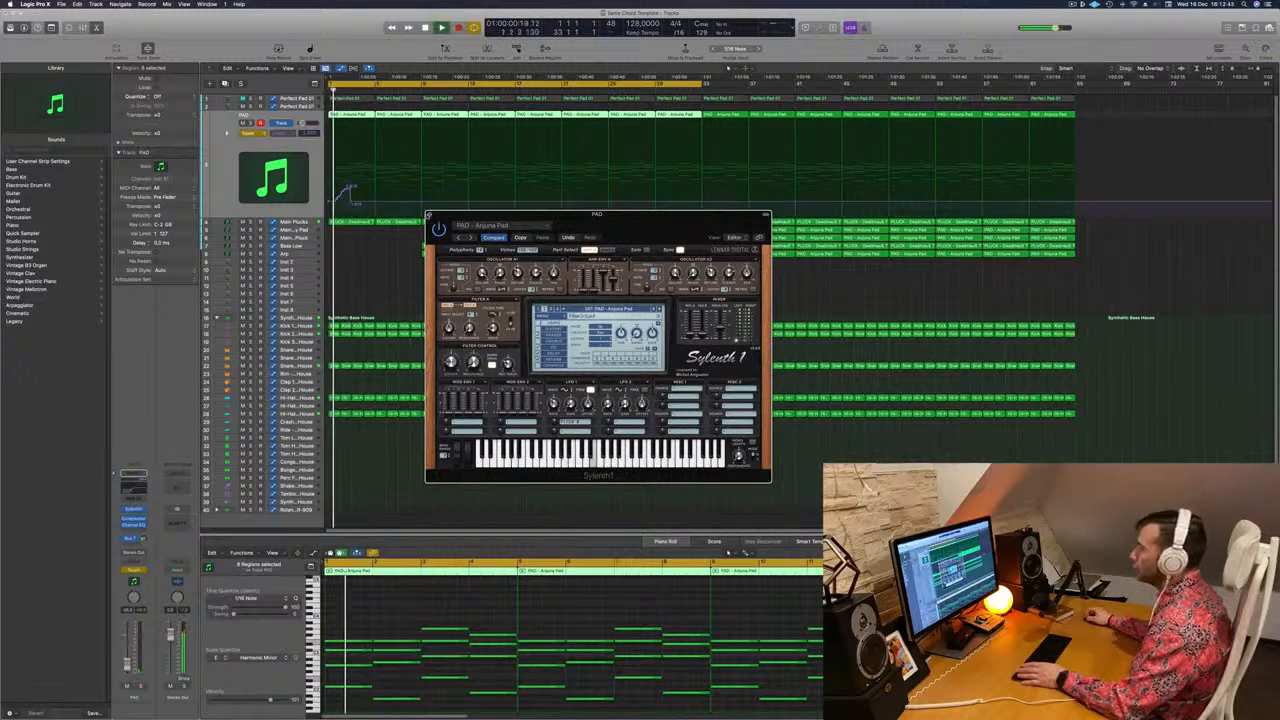
left_click(430, 215)
key("space")
key("space")
left_click(252, 133)
left_click(251, 133)
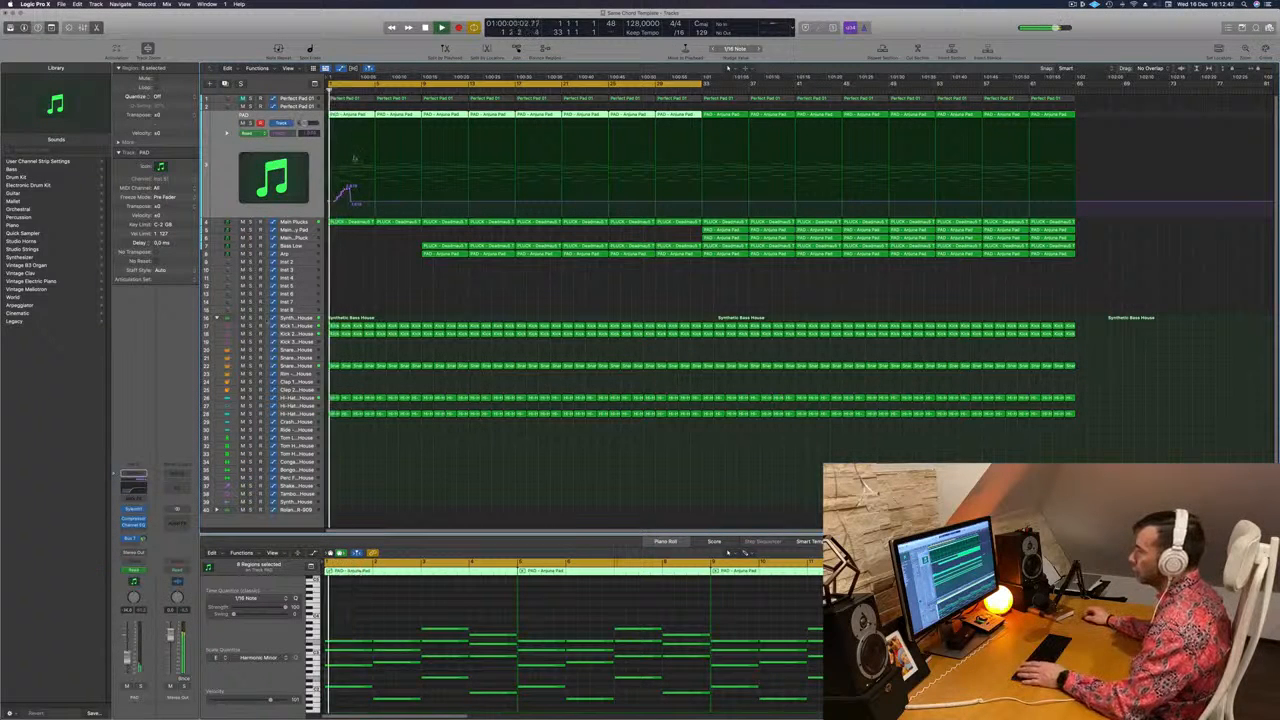
Reshape the PAD track's filter automation into one rise from bar 1 to 5 and another from bar 5 to 9
left_click_drag(353, 204, 424, 177)
left_click(376, 204)
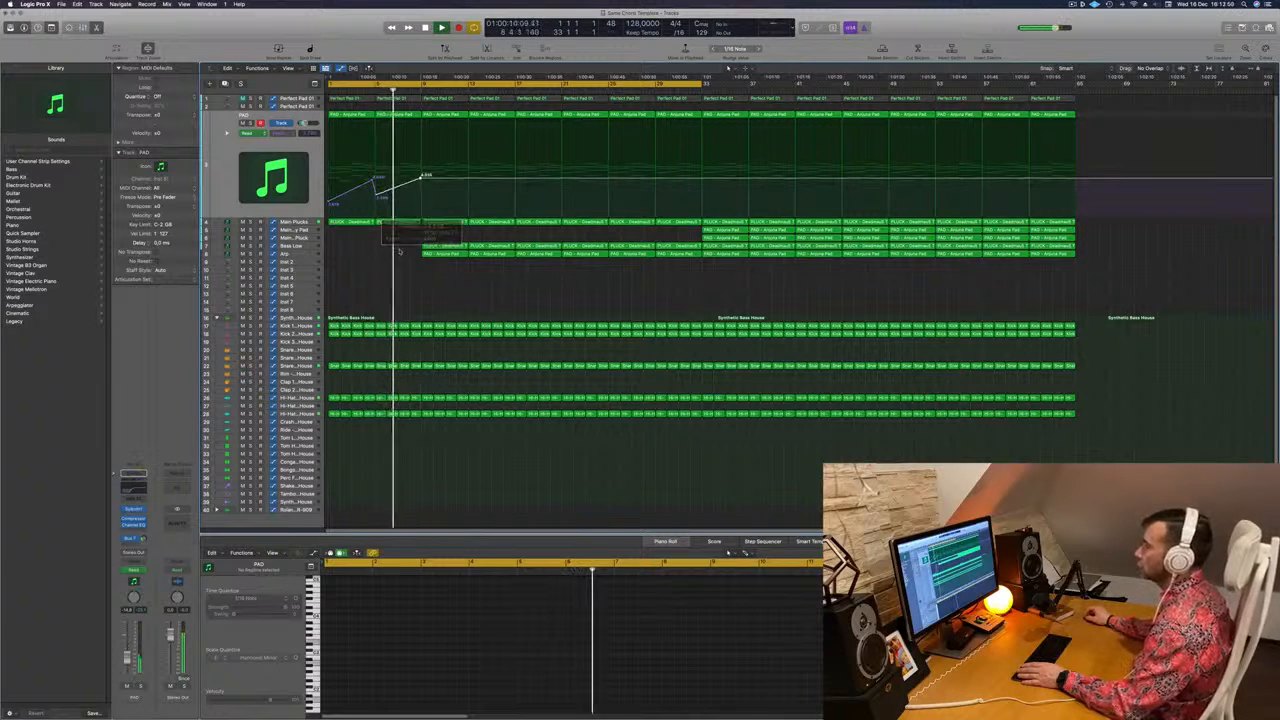
Delete the Arp track's two four-bar regions in bars 9 to 16, and select the PAD track
left_click(306, 253)
left_click(443, 285)
left_click(441, 155)
key("Delete")
left_click(486, 155)
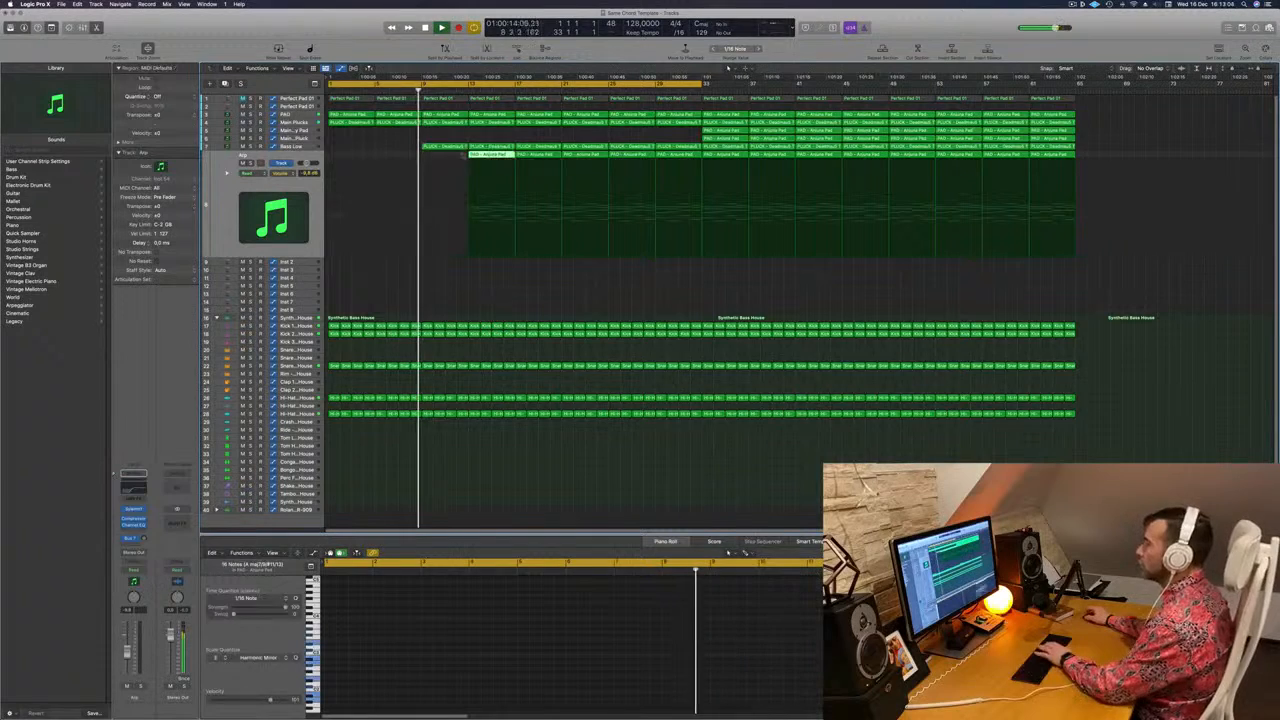
key("Delete")
scroll(416, 308, "down", 2)
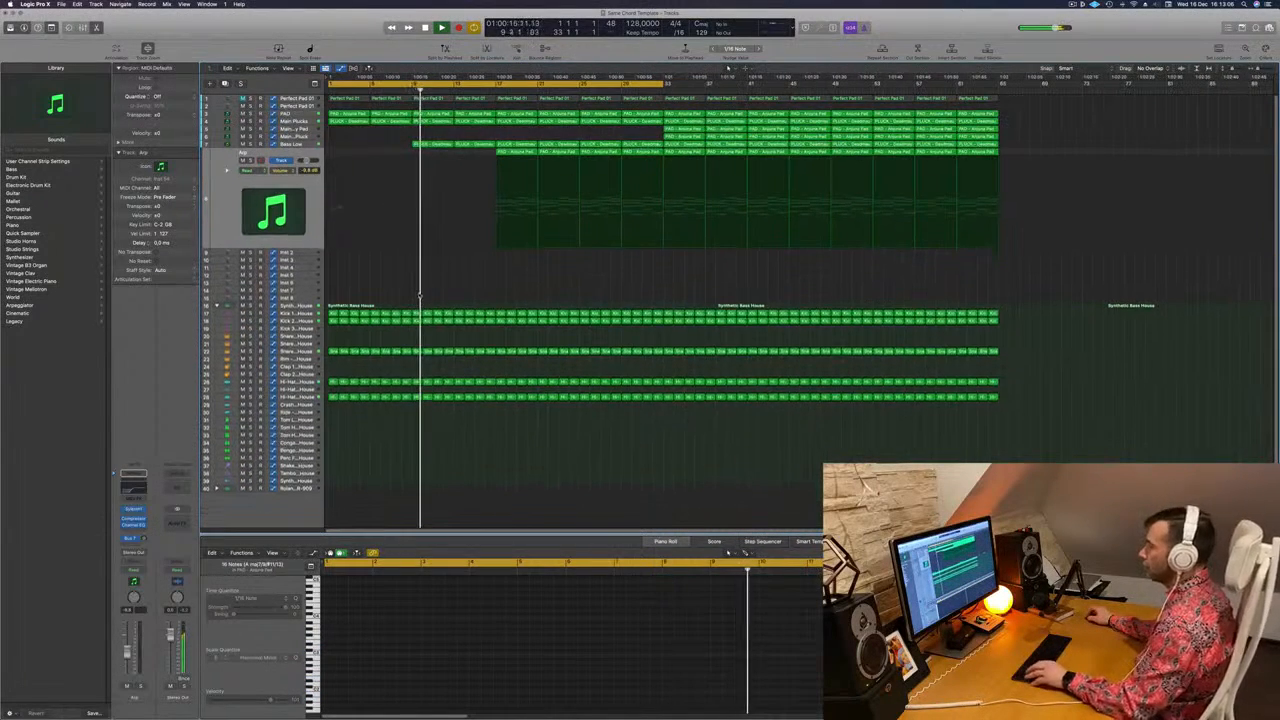
left_click(303, 113)
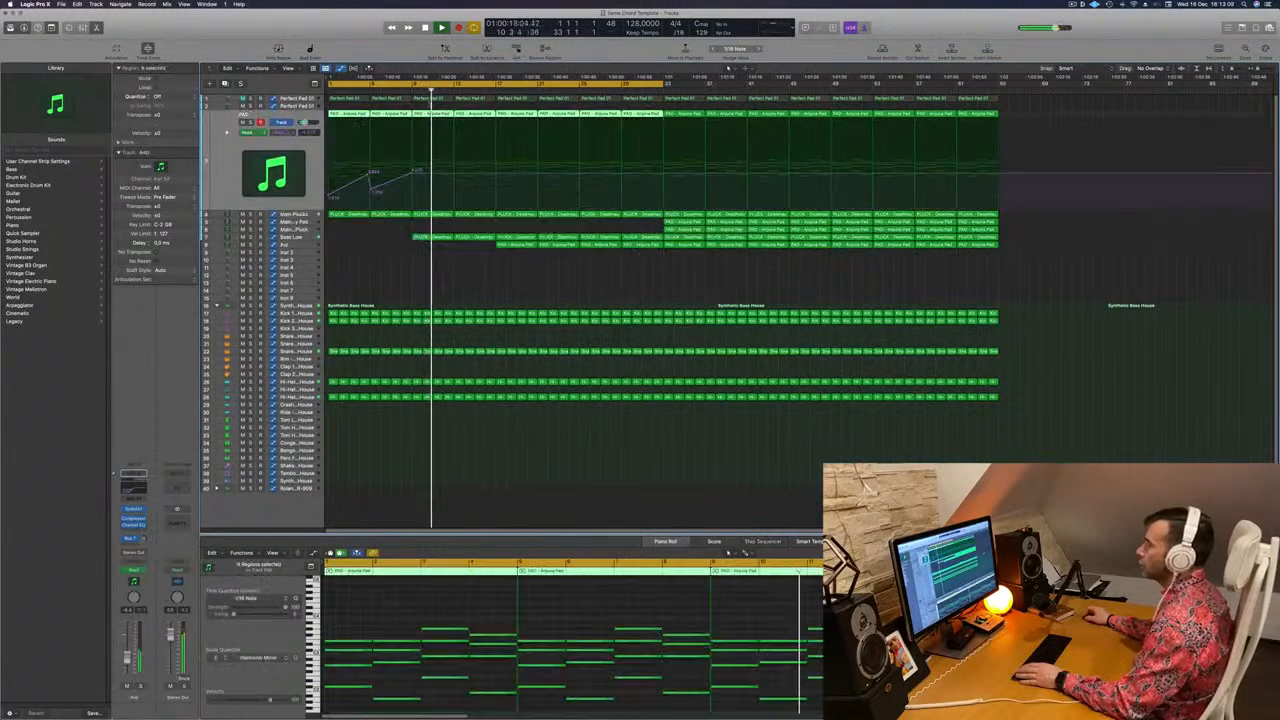
Drop the PAD track's filter automation abruptly to a low level at bar 9, right after the second rise
left_click(400, 90)
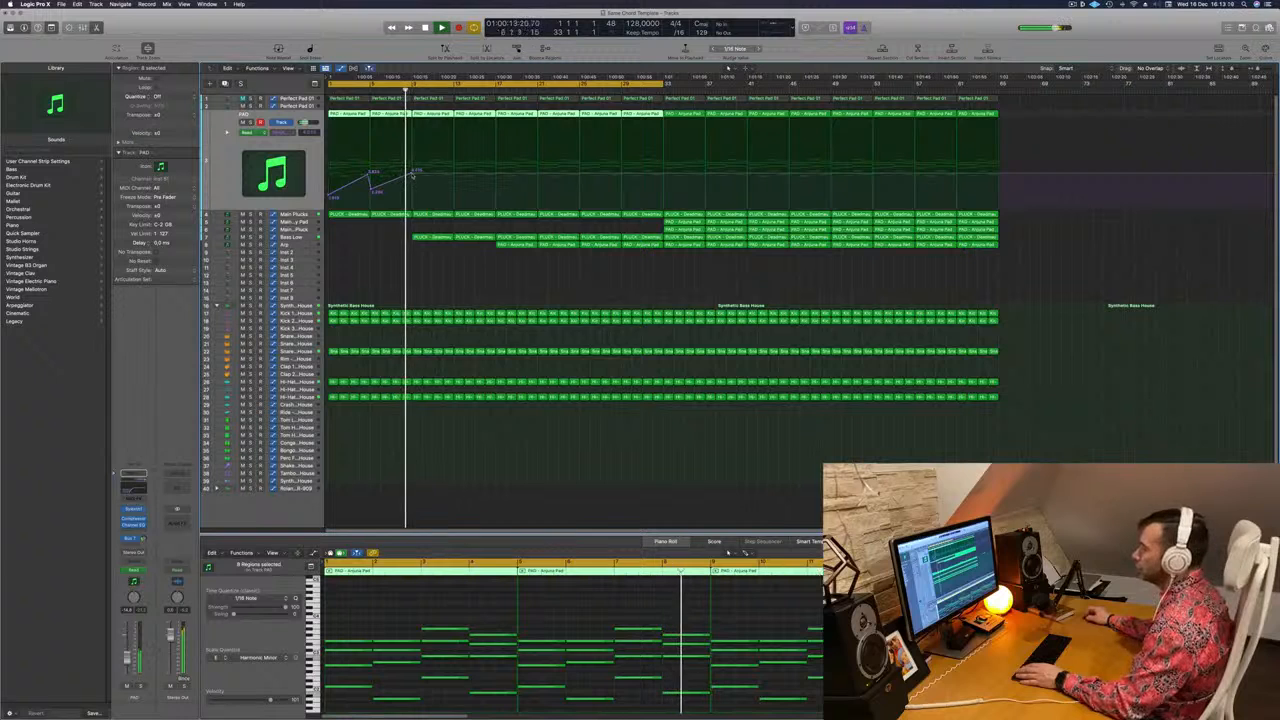
left_click(413, 172)
left_click_drag(414, 172, 414, 197)
left_click(414, 197)
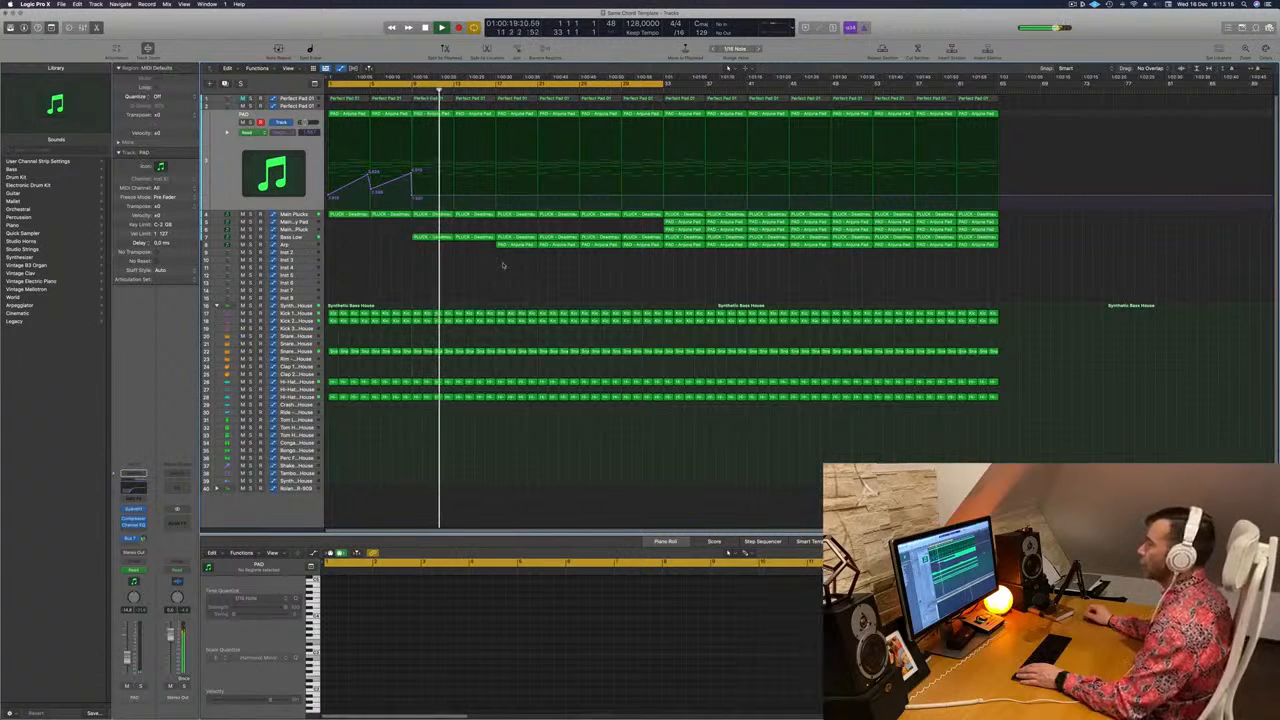
Play from the Arp's entry at bar 17 and low-cut the Arp track at 260 Hz, 12 dB/Oct, in its Channel EQ
left_click(494, 88)
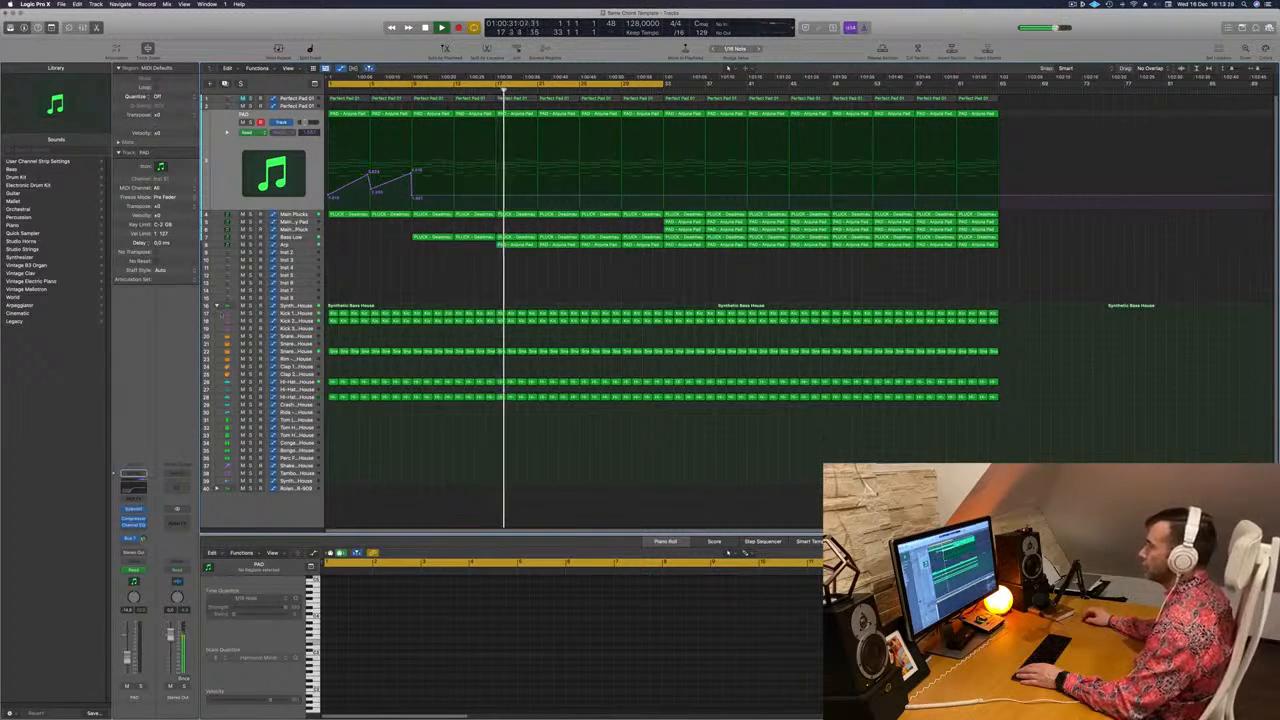
left_click(287, 244)
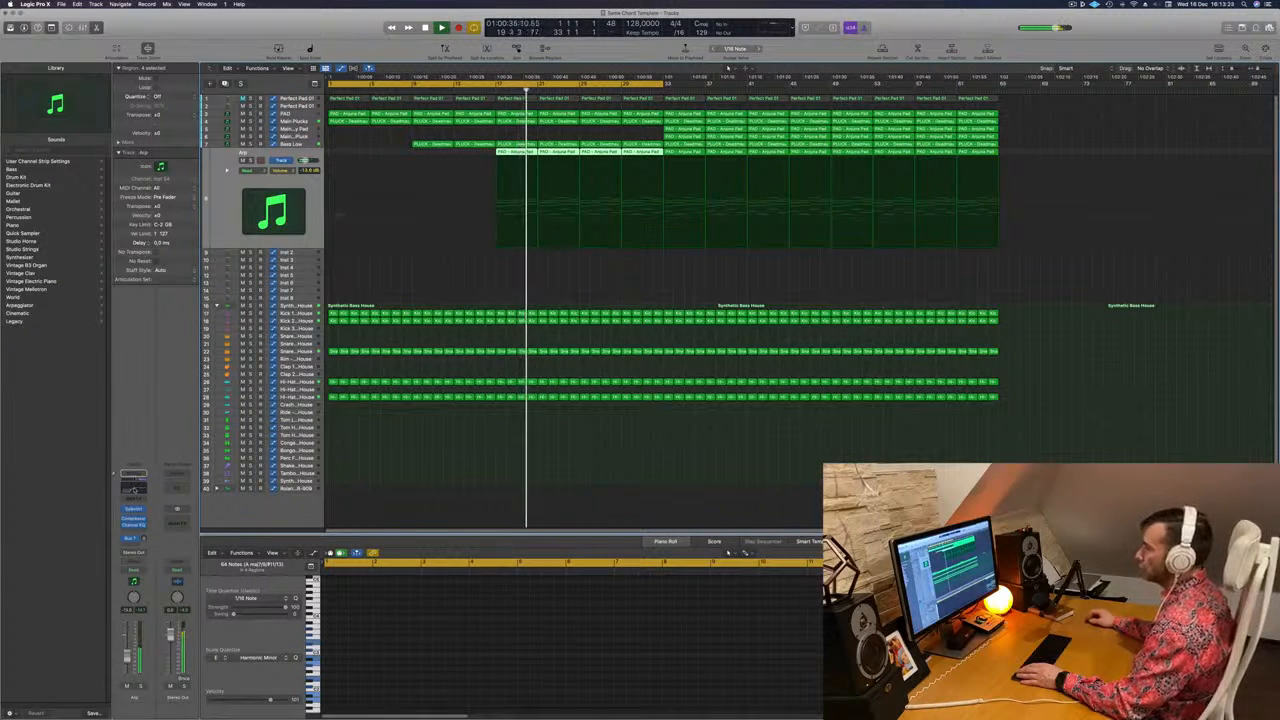
left_click(133, 525)
left_click_drag(720, 535, 672, 535)
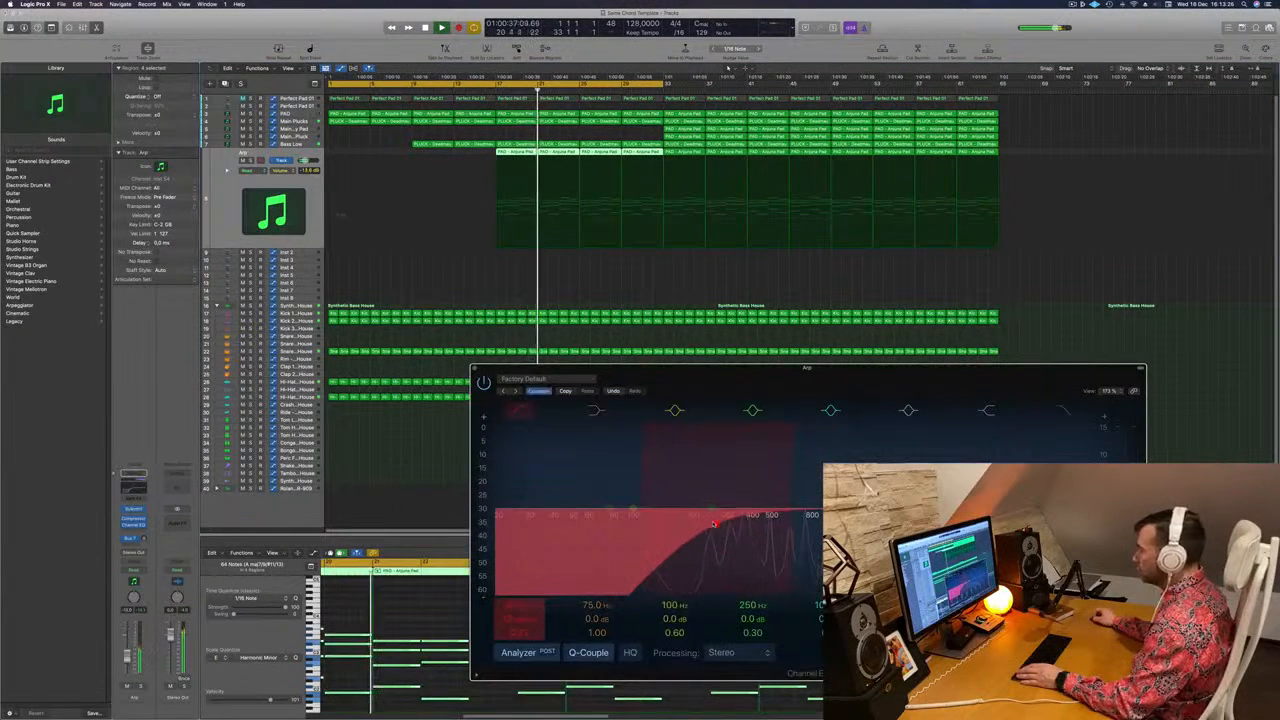
left_click(133, 509)
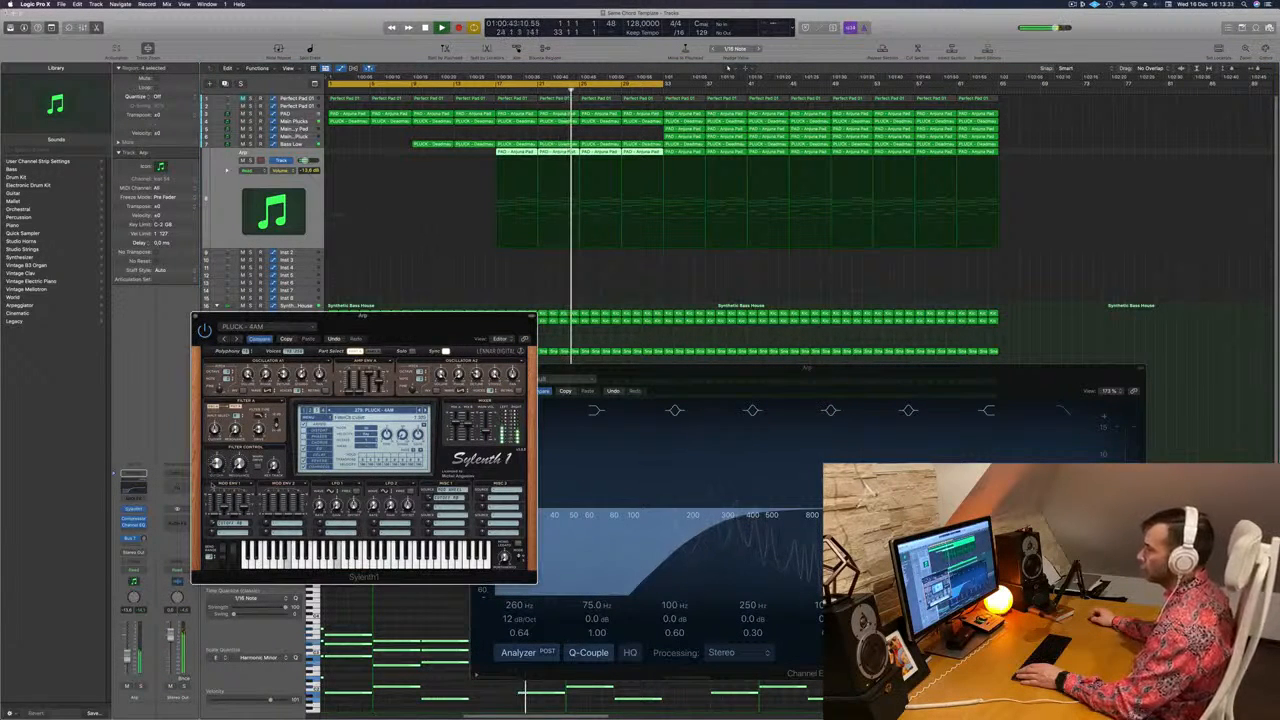
left_click(195, 316)
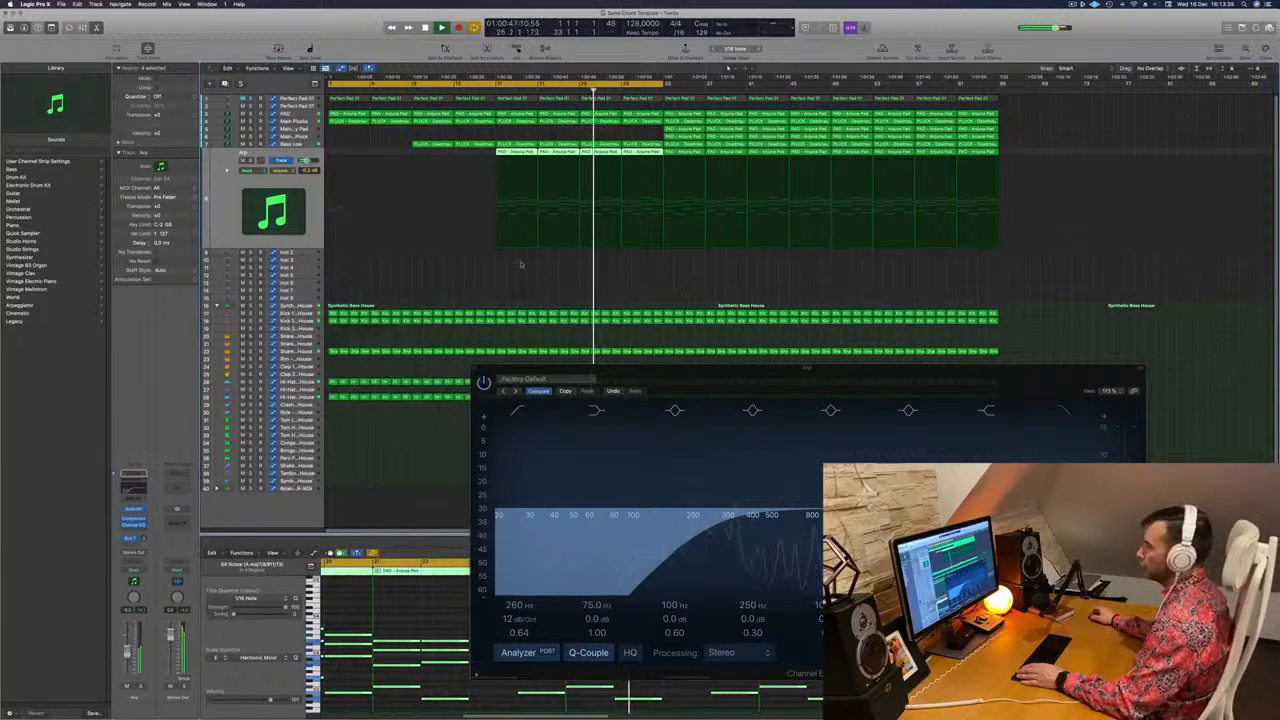
left_click(478, 371)
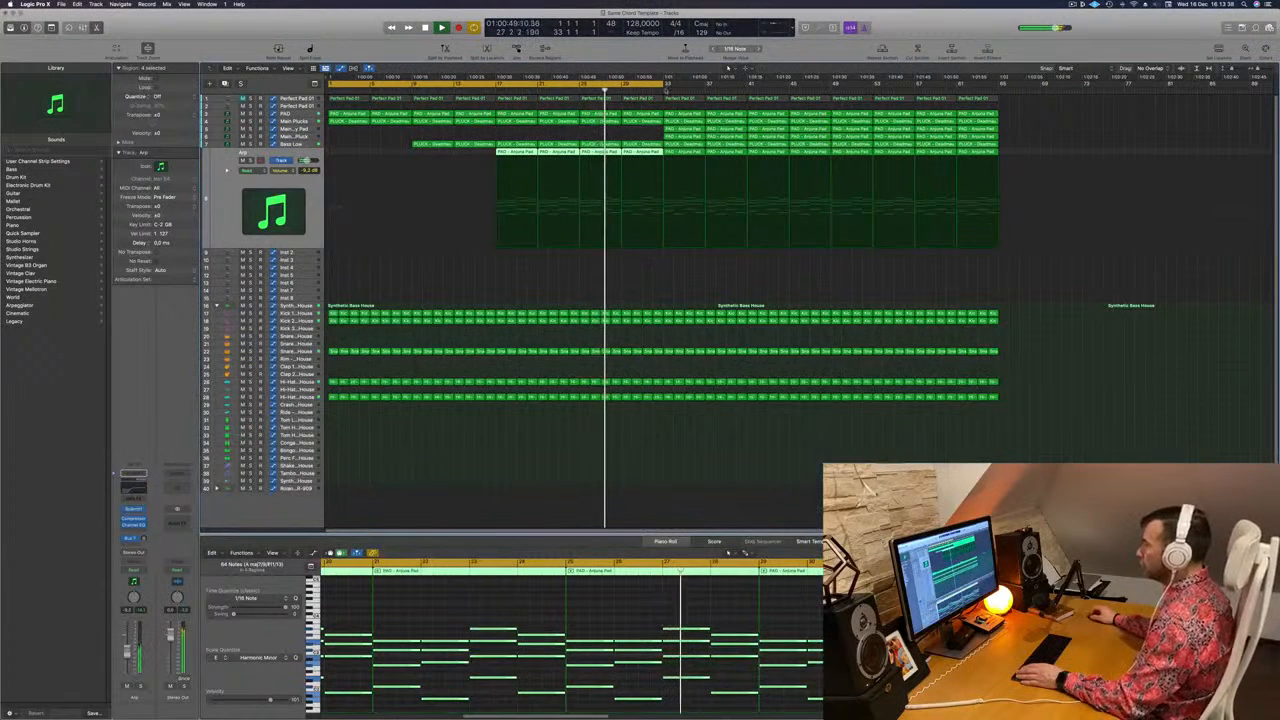
Extend the cycle range to about bar 53 and delete the snare and hi-hat regions in bars 33 to 37
left_click_drag(664, 83, 888, 84)
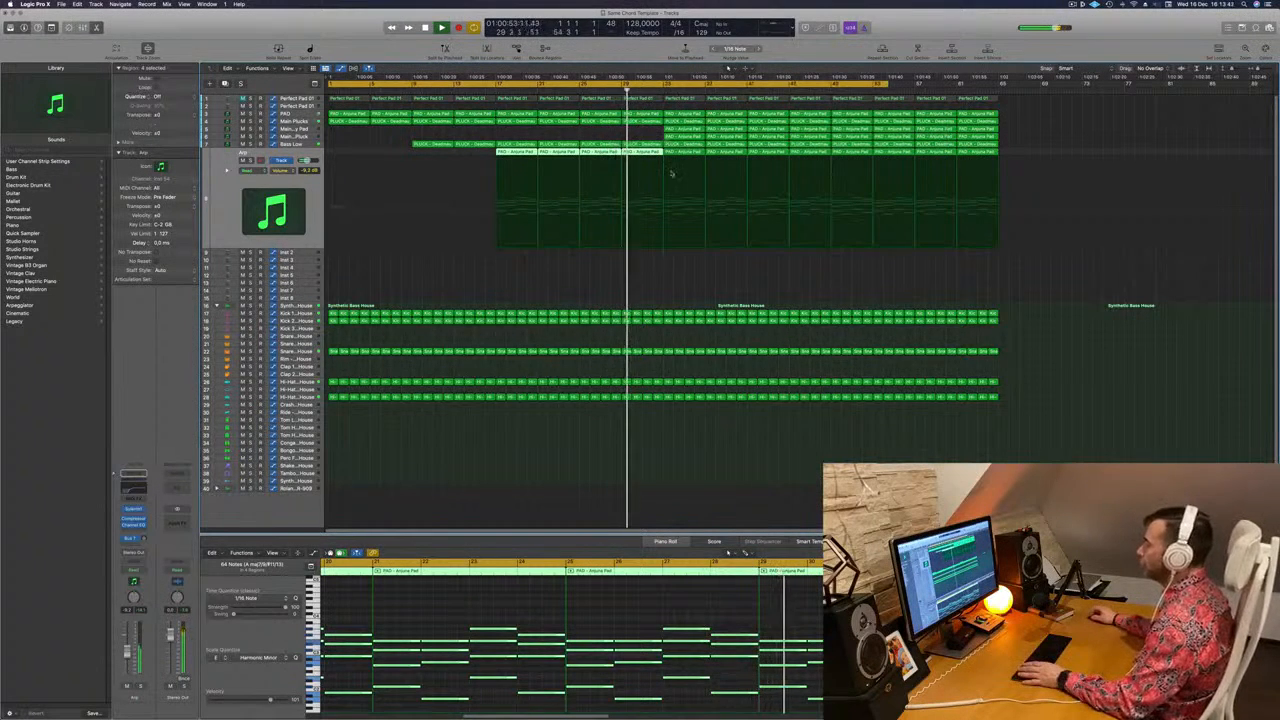
left_click_drag(675, 420, 711, 345)
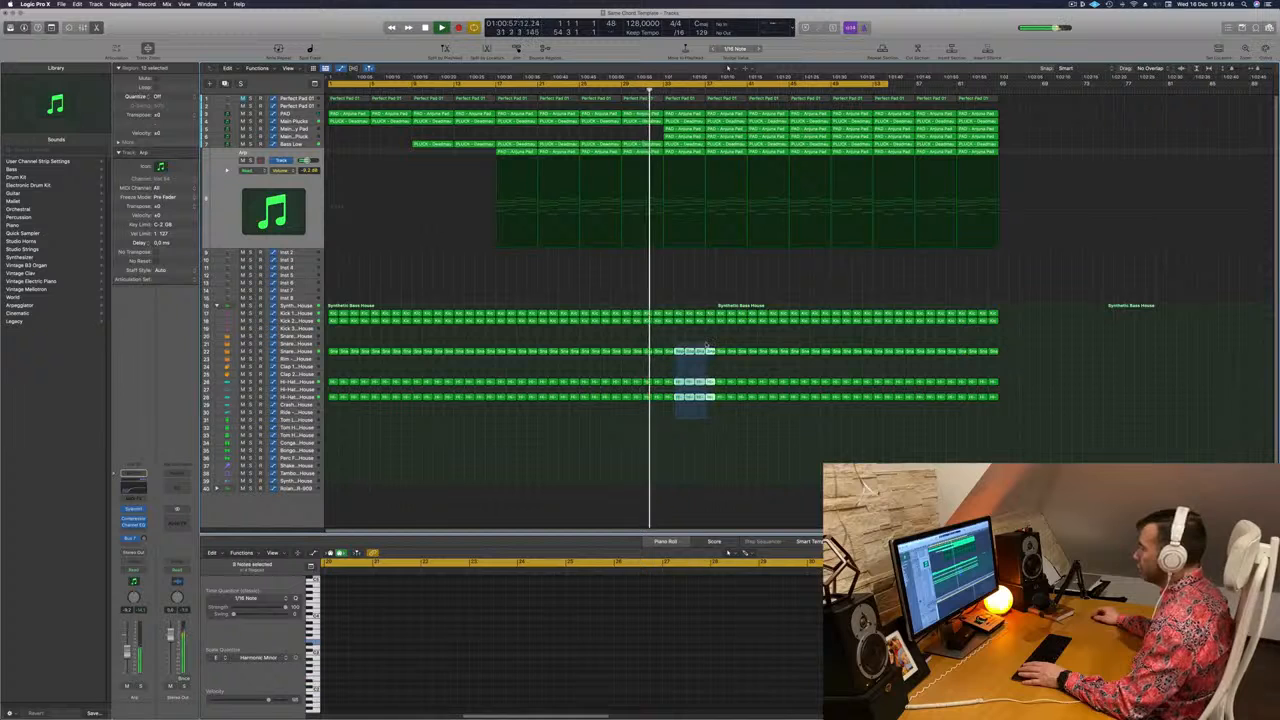
key("Delete")
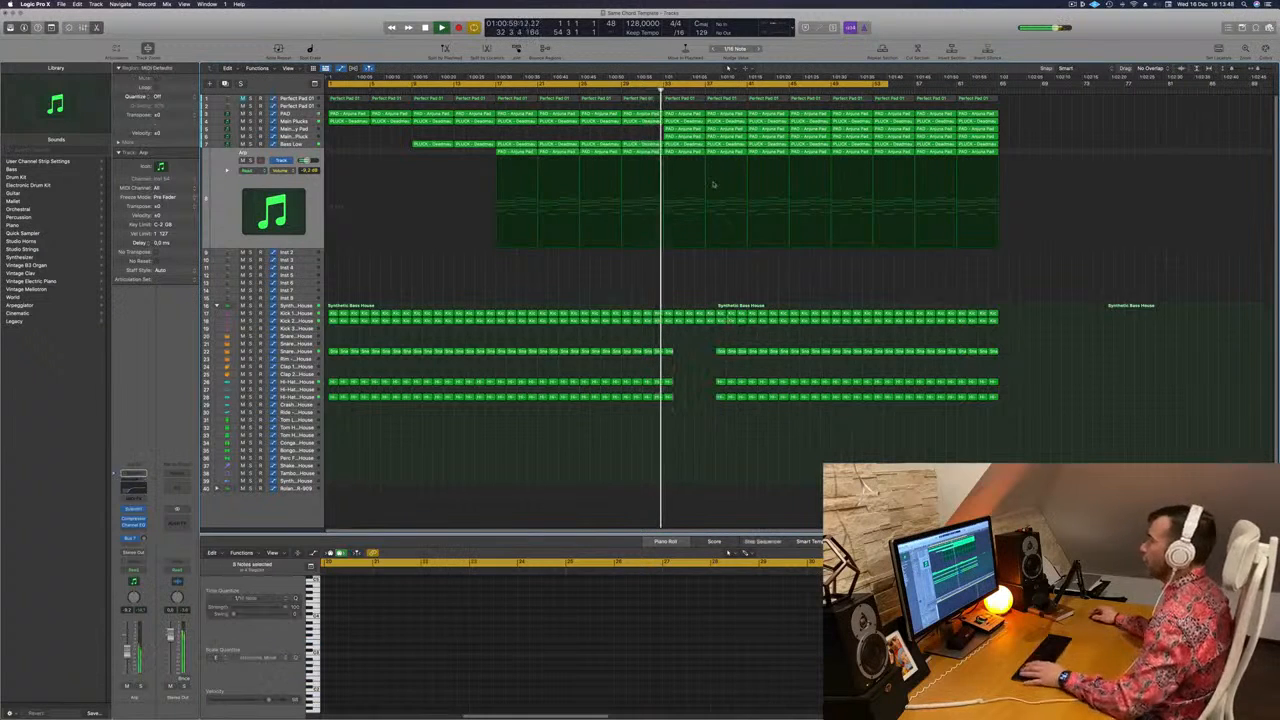
scroll(655, 253, "down", 3)
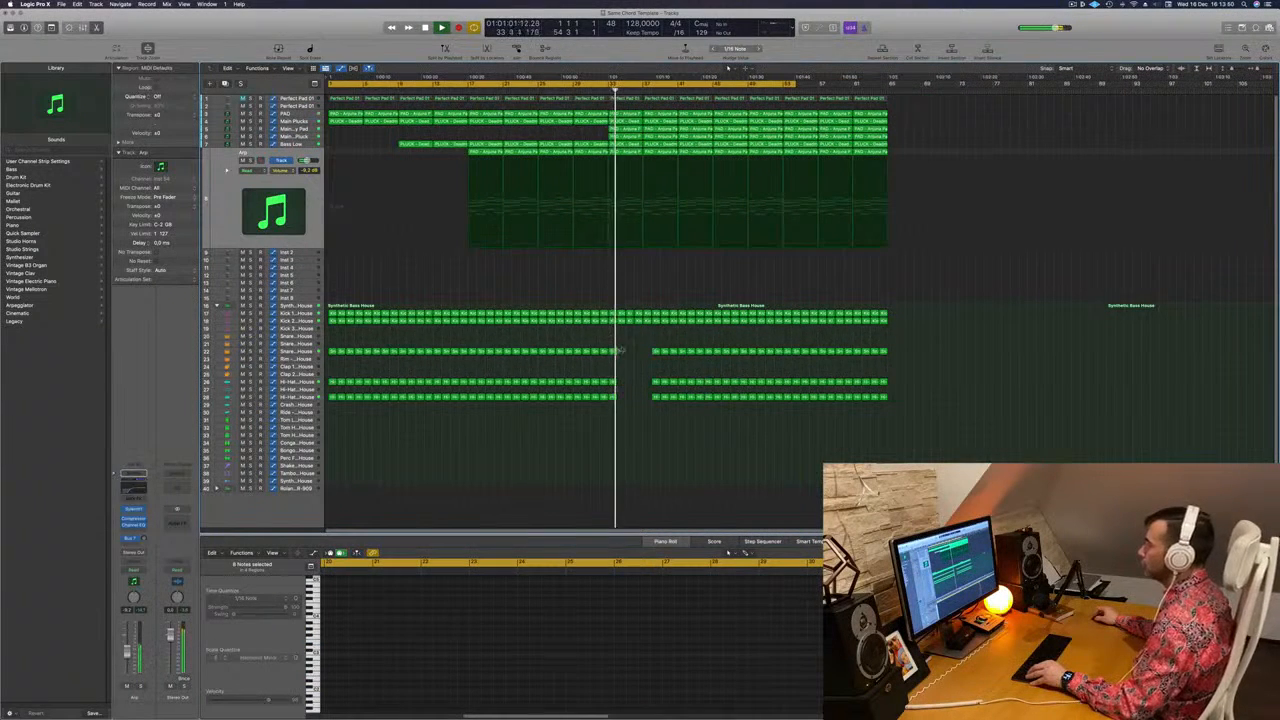
key("Delete")
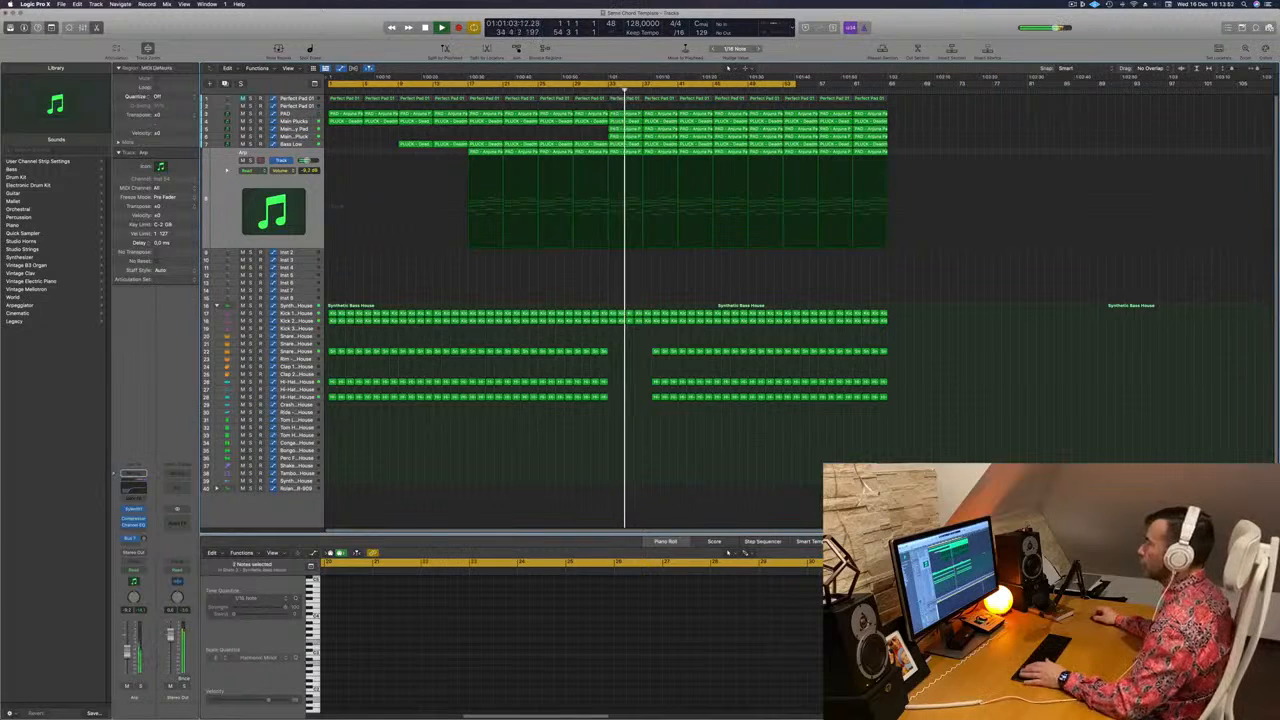
Delete the Arp track's four-bar region in bars 33 to 36
key("c")
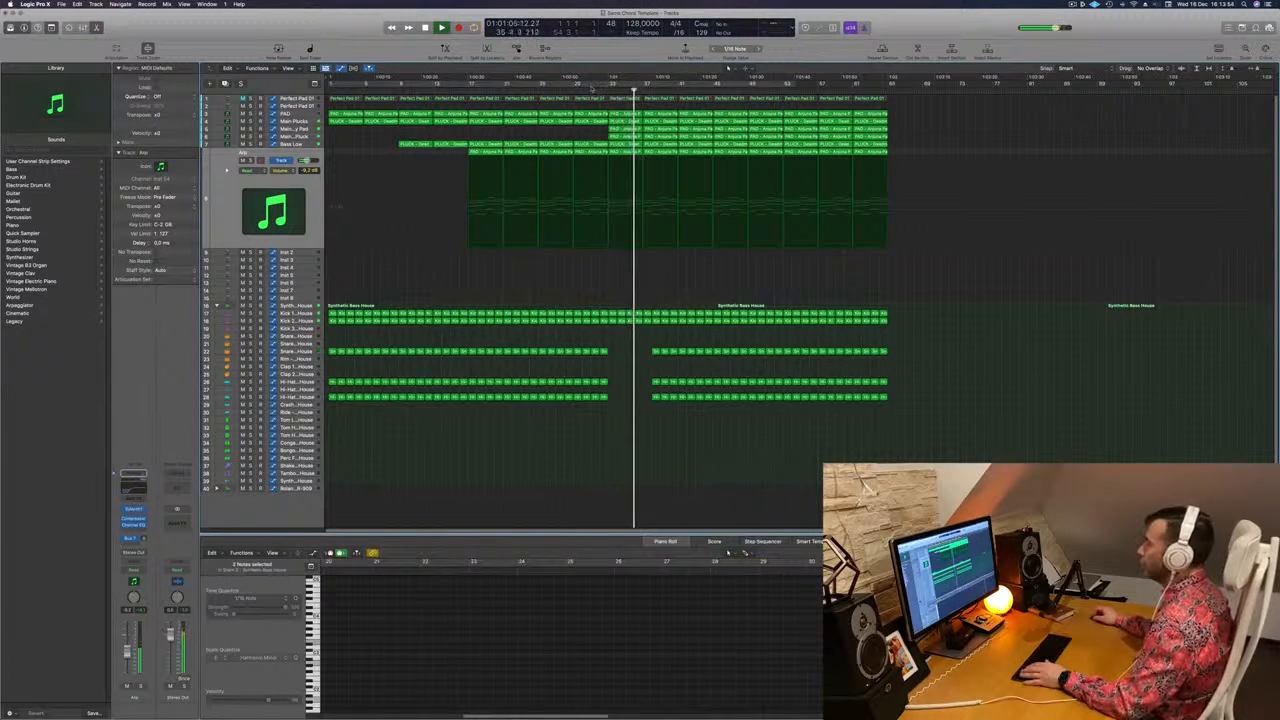
key("c")
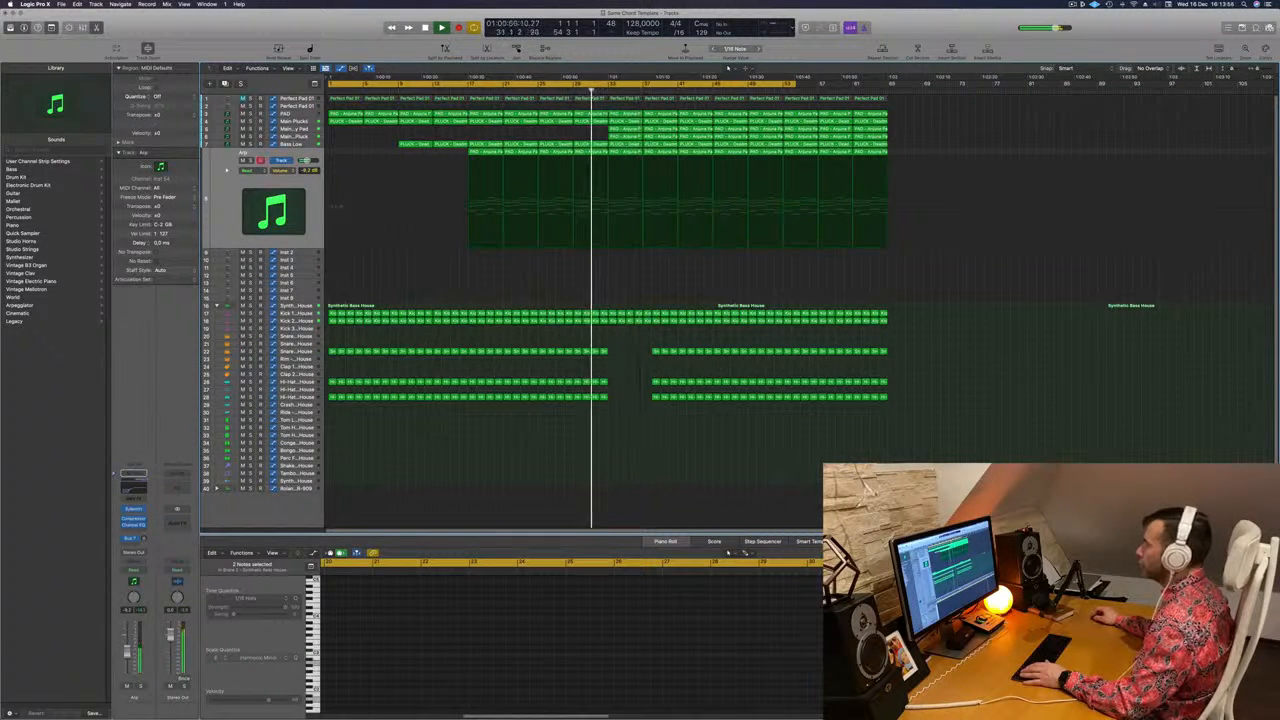
left_click(626, 153)
key("Delete")
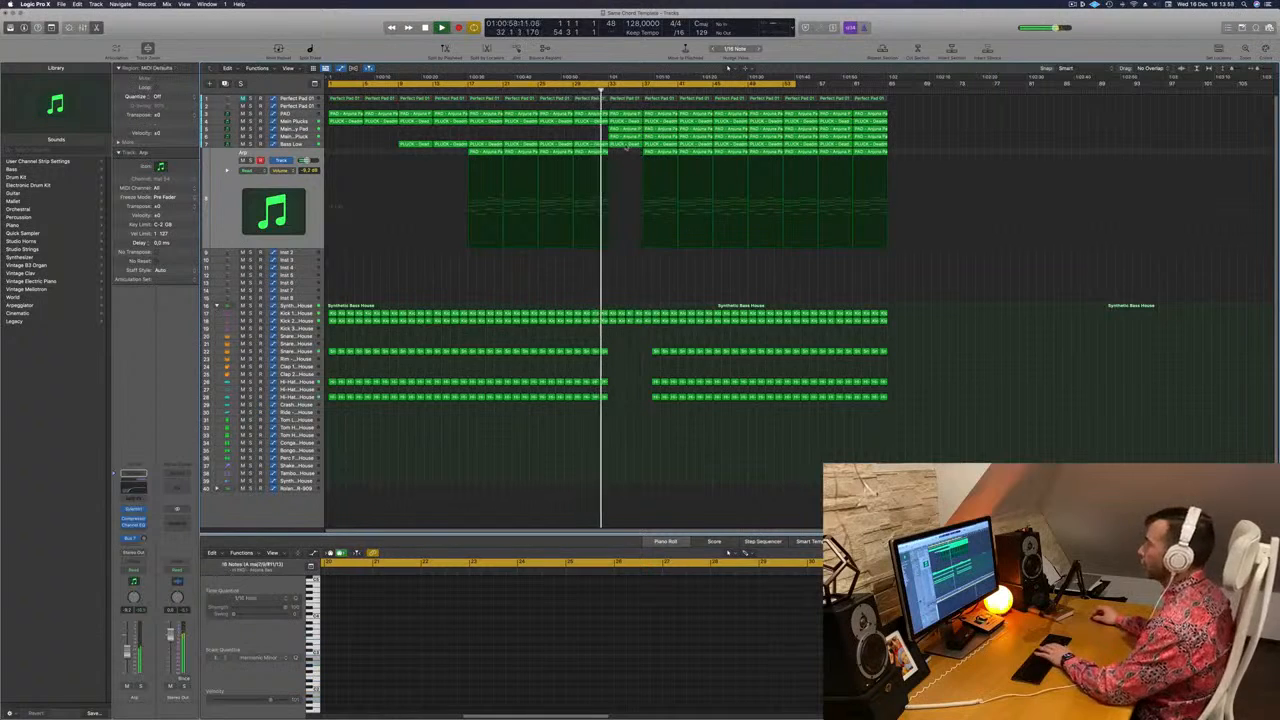
Add a filter fall from bar 29 to bar 33 in the Main Plucks automation and place a further point at bar 37
left_click(297, 120)
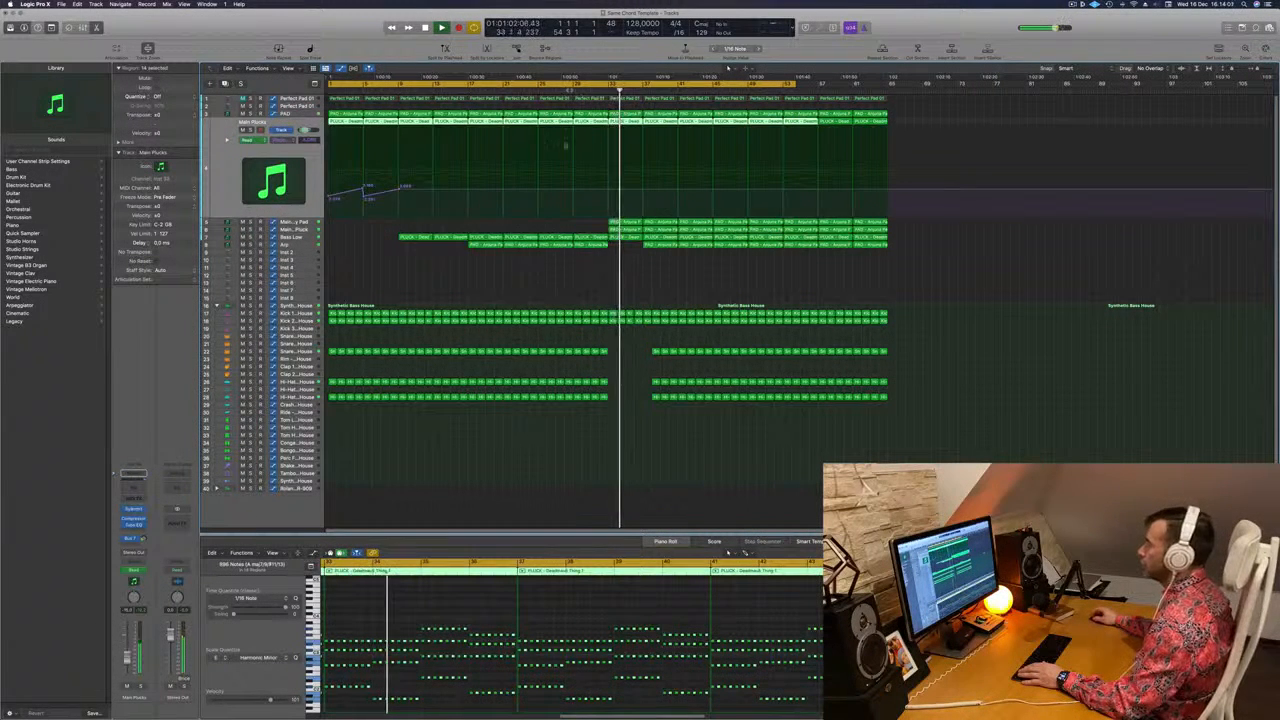
left_click(573, 190)
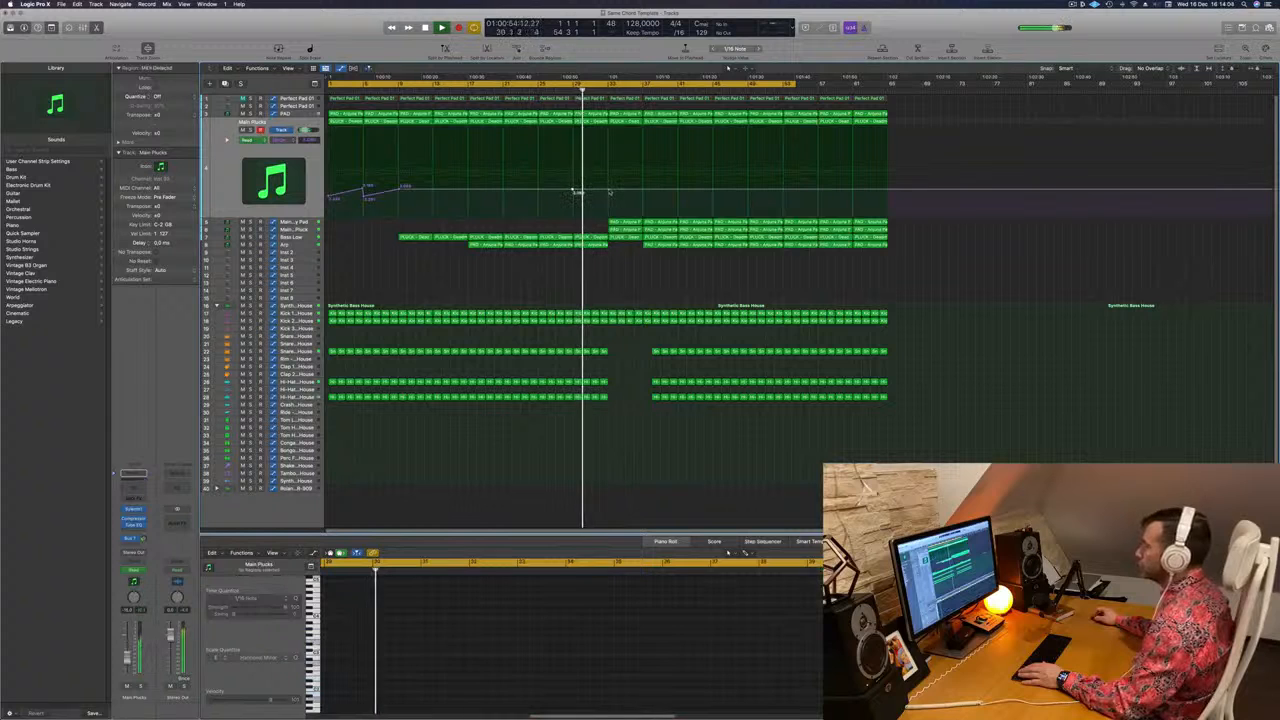
left_click_drag(609, 192, 613, 204)
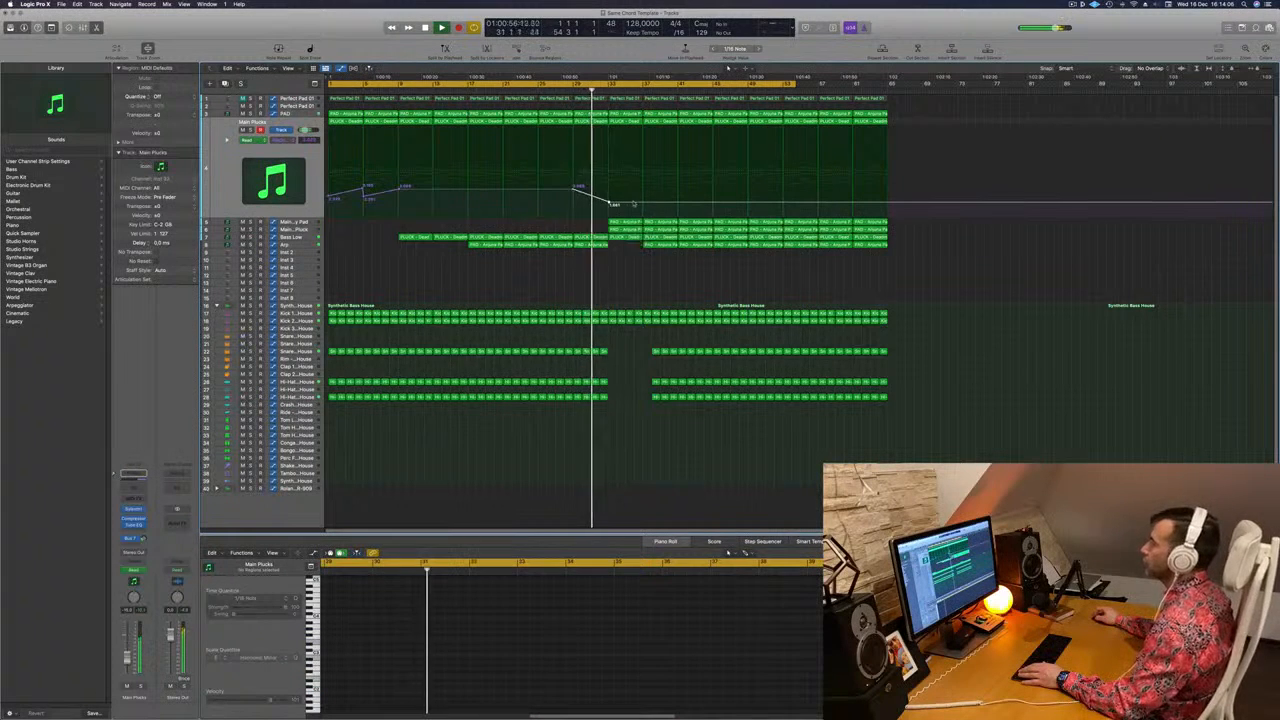
key("z")
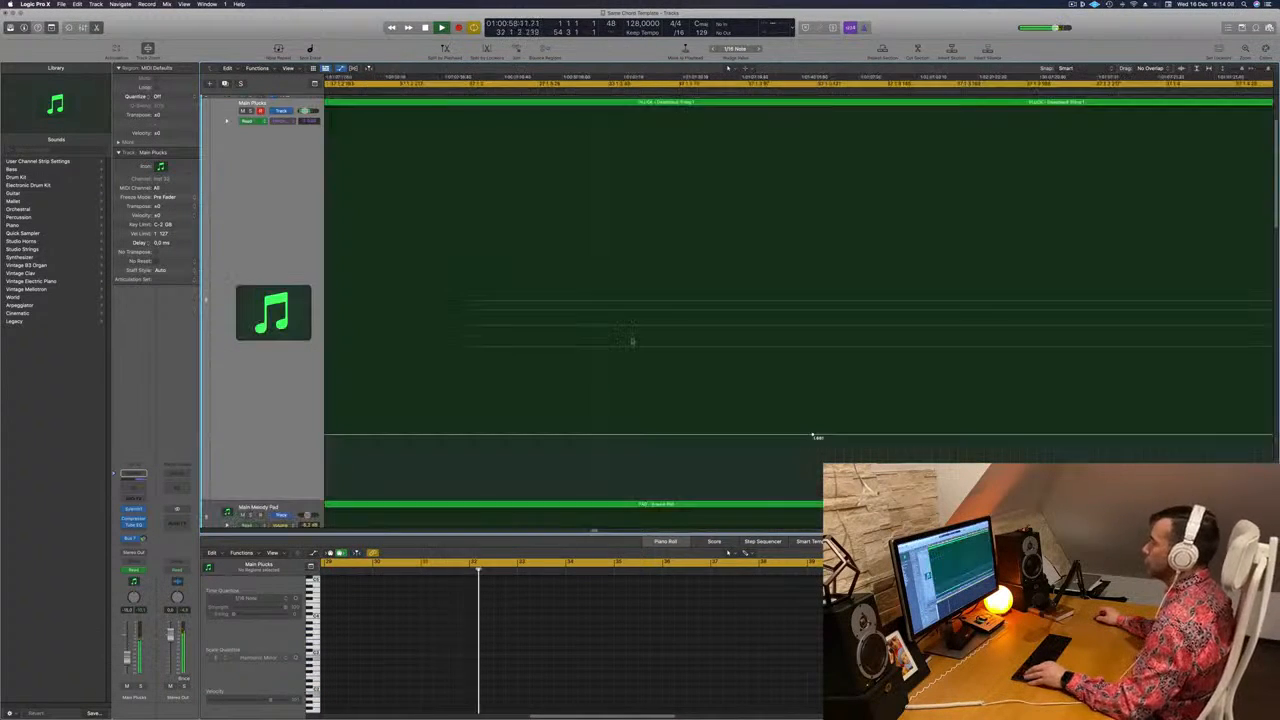
key("z")
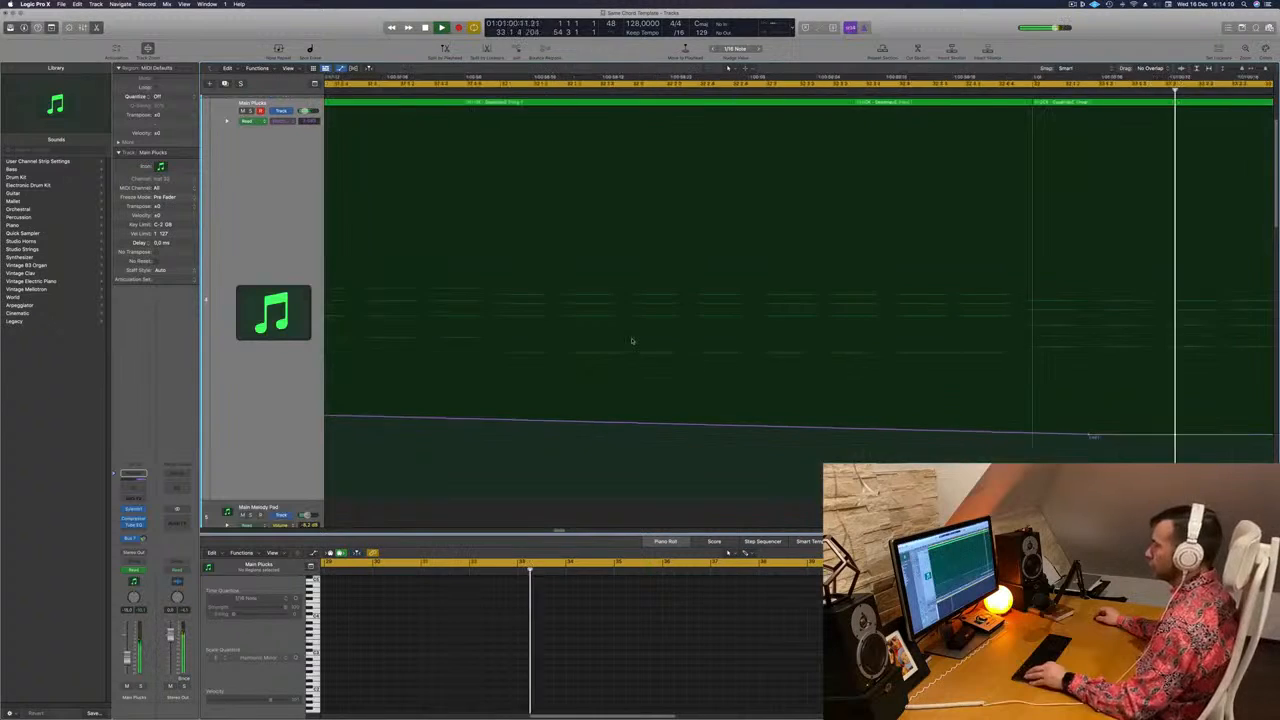
scroll(508, 329, "down", 5)
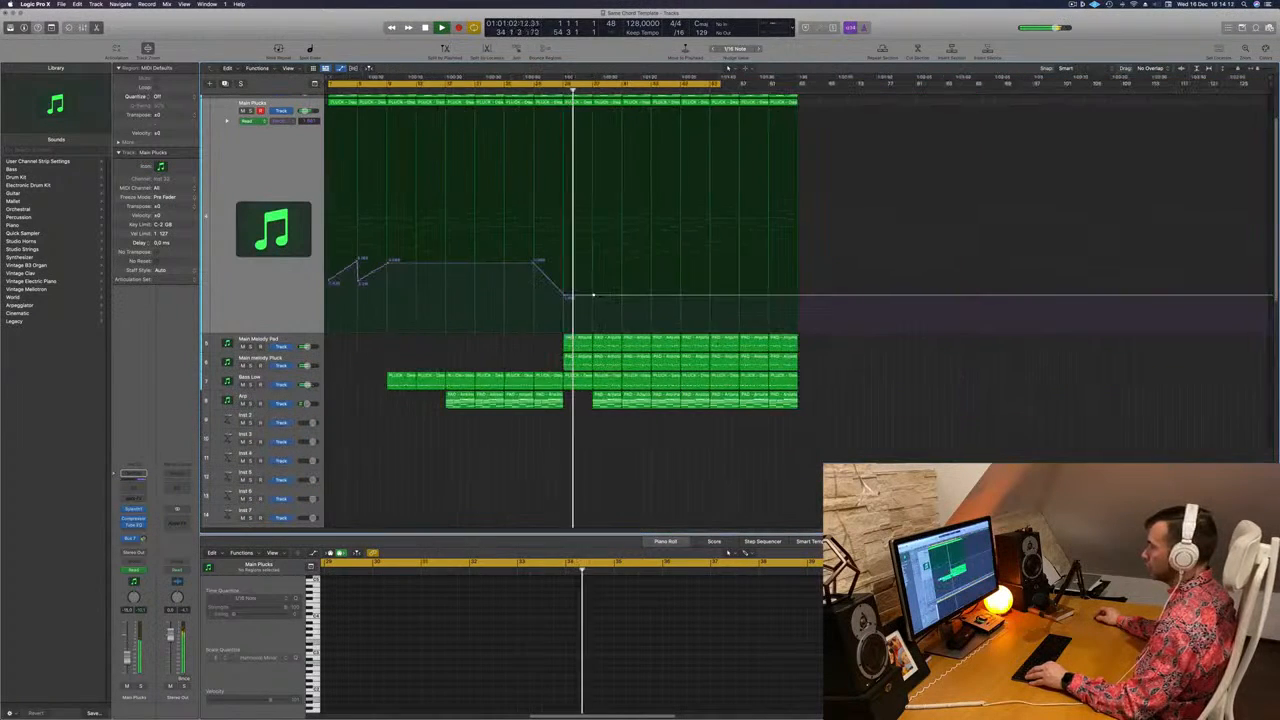
scroll(508, 329, "up", 3)
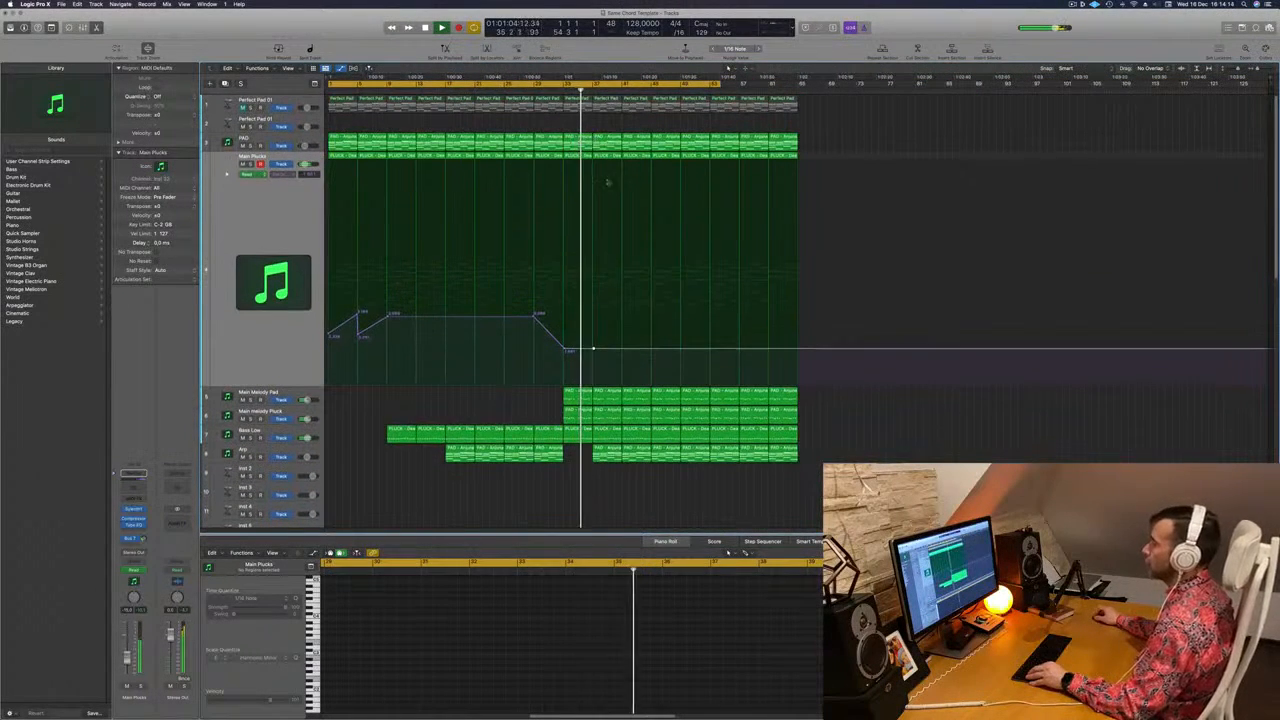
scroll(631, 217, "up", 3)
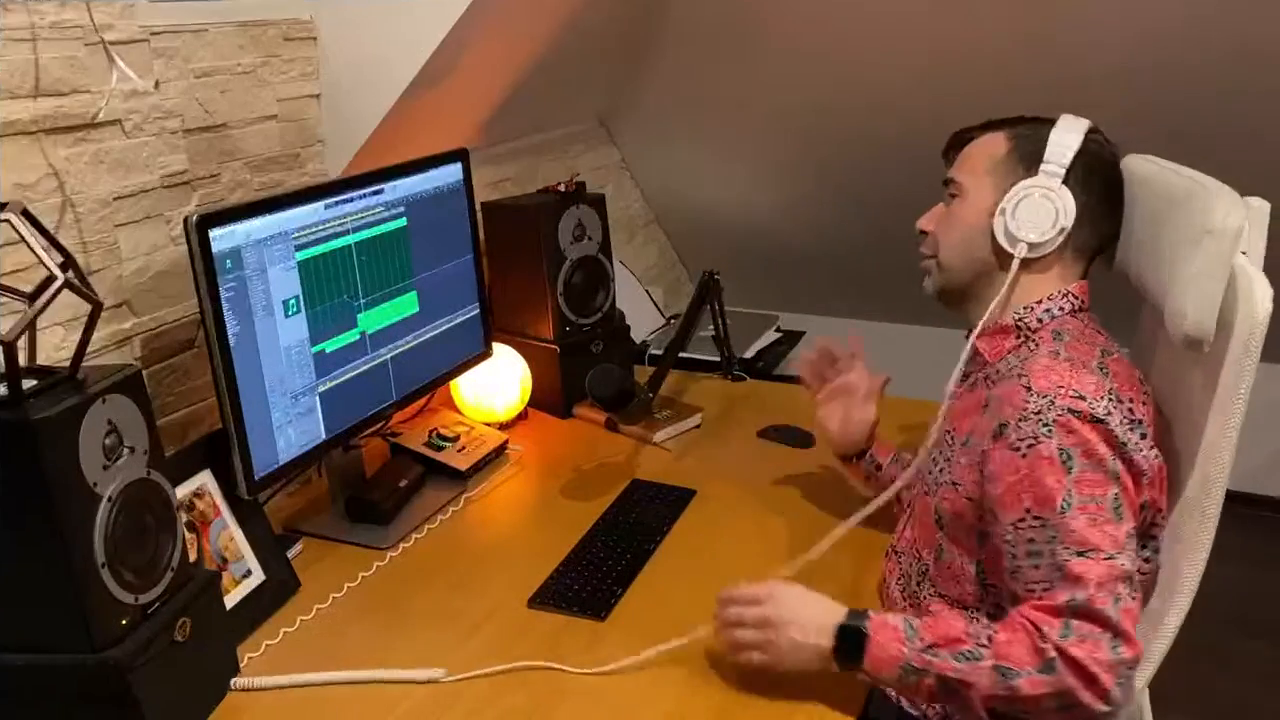